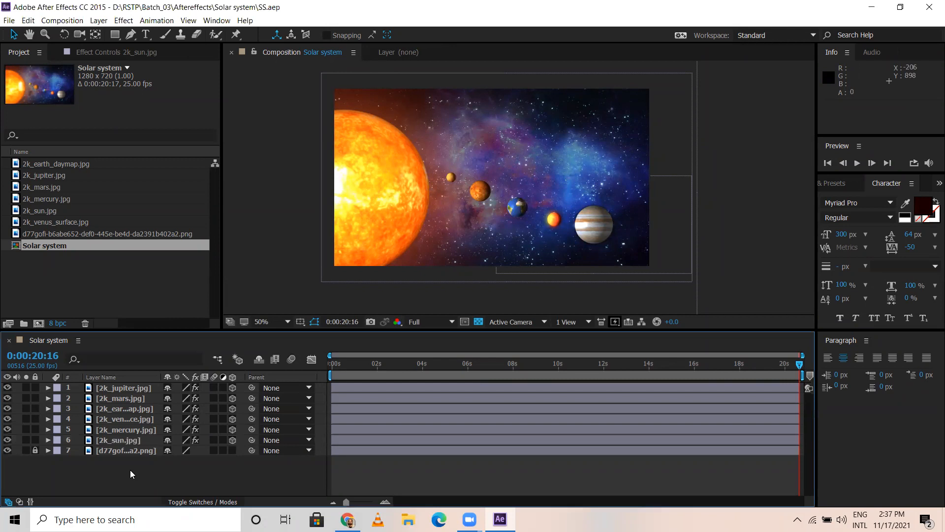
Step: Switch to File Explorer and open the Assets folder under RSTP, Batch_03, Aftereffects, Solar system on drive D
left_click(408, 520)
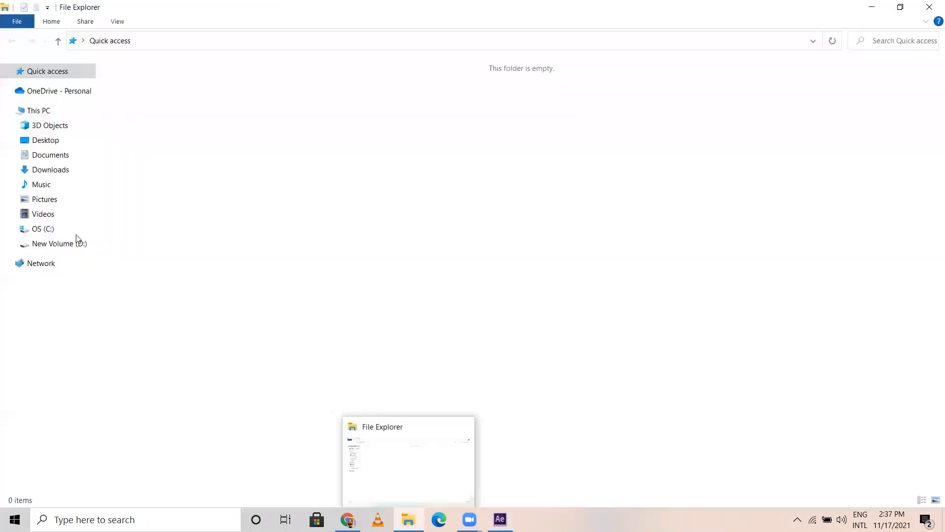
left_click(76, 244)
left_click(219, 179)
double_click(220, 178)
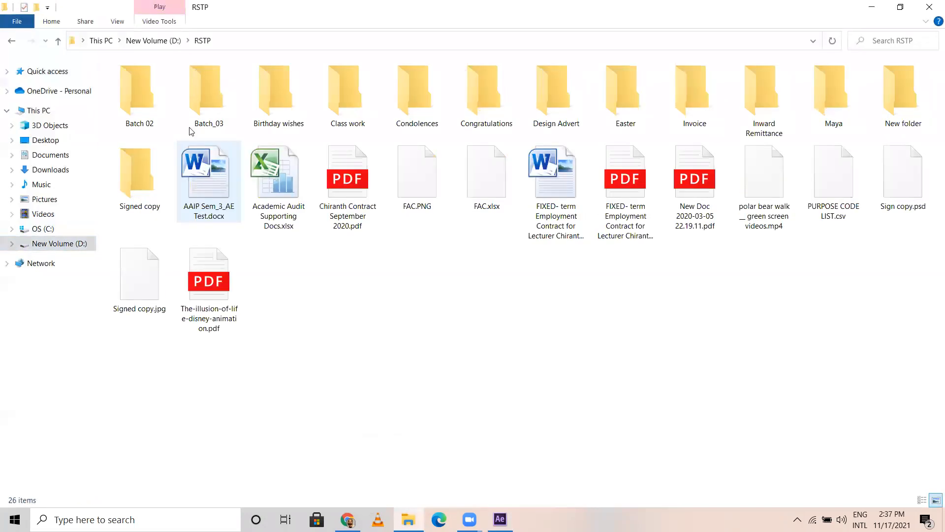
left_click(218, 101)
double_click(218, 101)
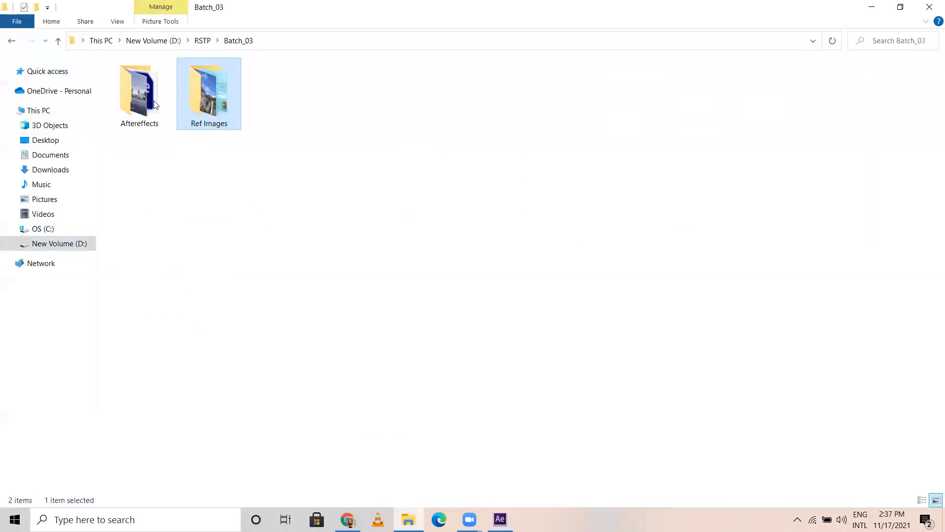
double_click(218, 101)
left_click(148, 101)
left_click(12, 41)
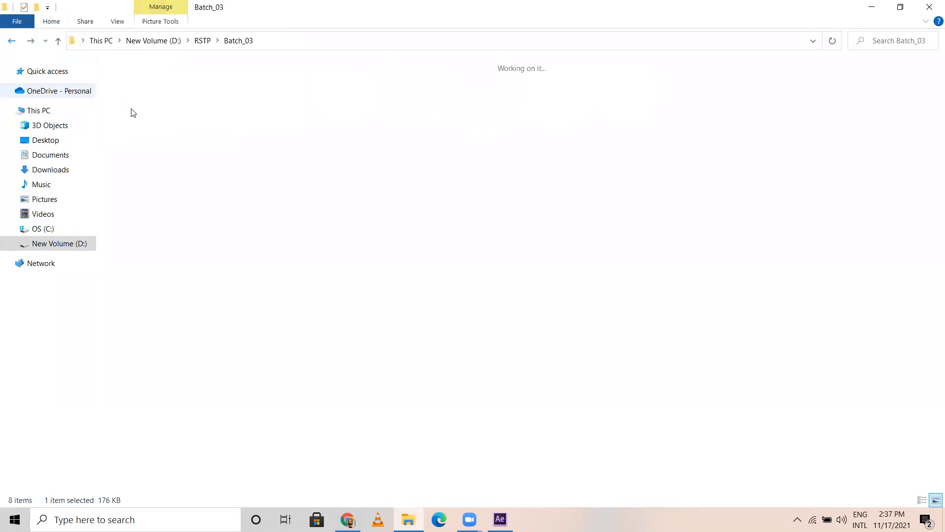
double_click(140, 96)
left_click(352, 127)
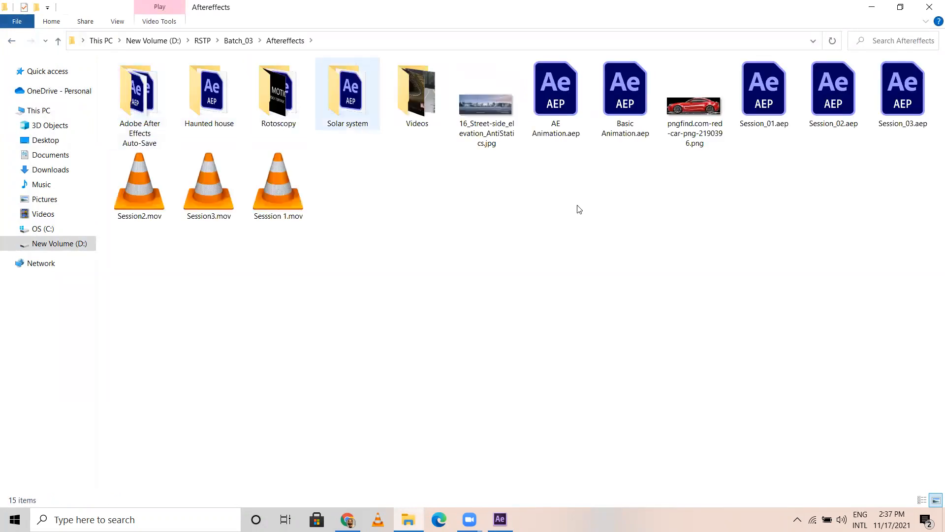
key("Return")
key("Return")
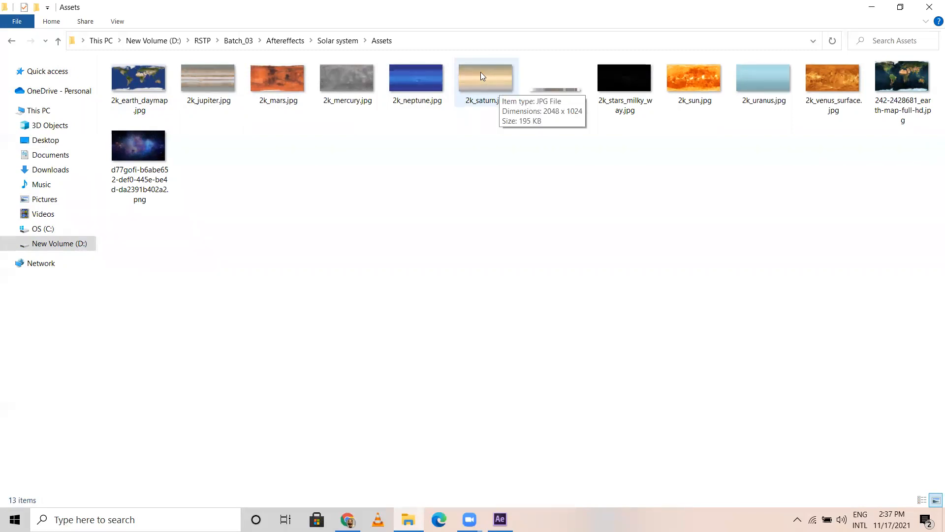
Step: Import 2k_saturn.jpg and 2k_saturn_ring_alpha.png into the After Effects project and add 2k_saturn.jpg as the composition's top layer
left_click_drag(474, 76, 503, 109)
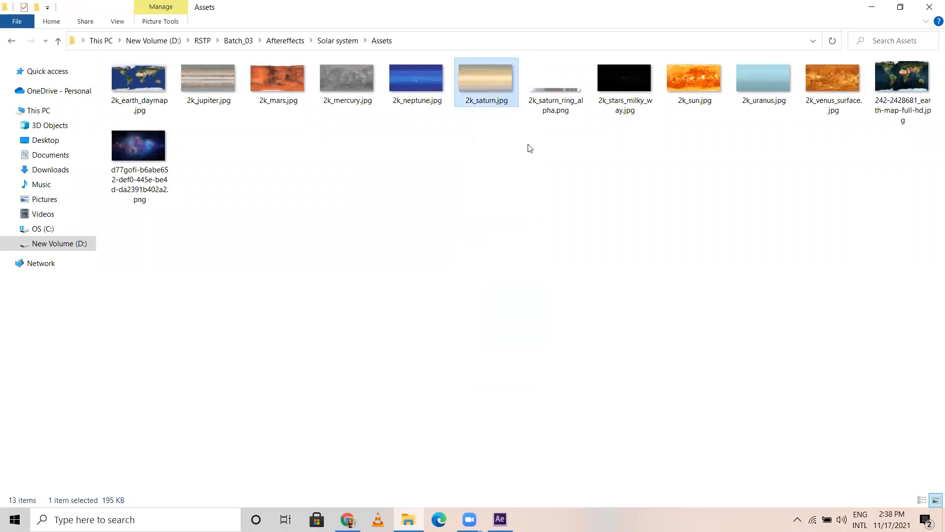
left_click(554, 108)
left_click_drag(572, 166, 119, 268)
left_click(107, 283)
left_click_drag(52, 210, 88, 387)
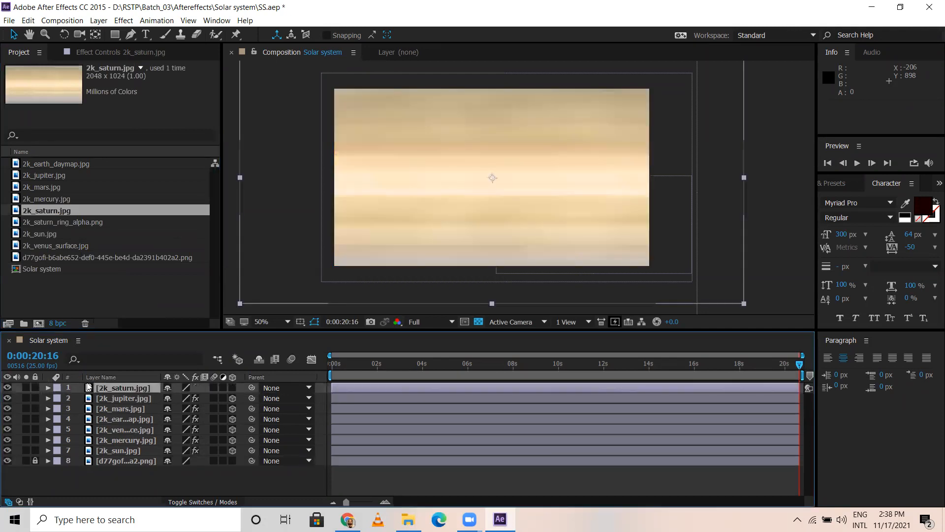
Step: Apply the CC Sphere effect to the 2k_saturn.jpg layer and make it a 3D layer
left_click(126, 20)
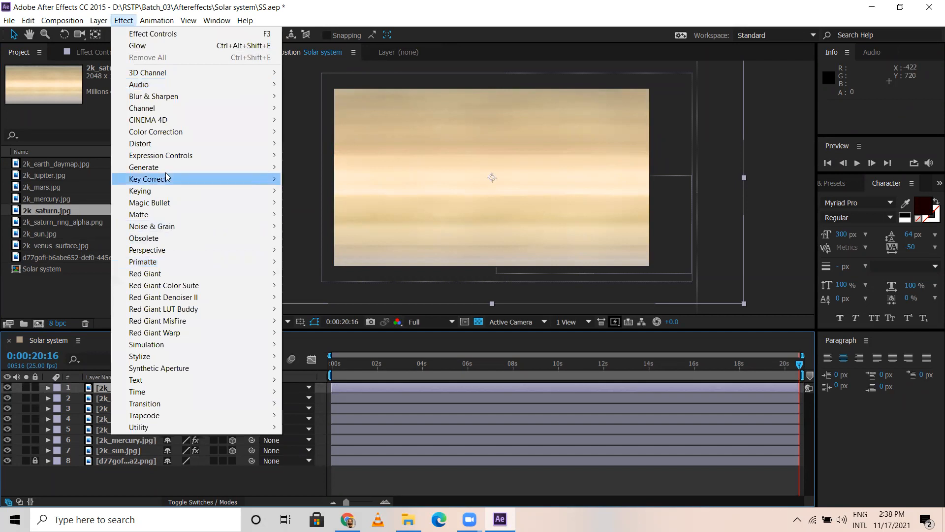
mouse_move(261, 255)
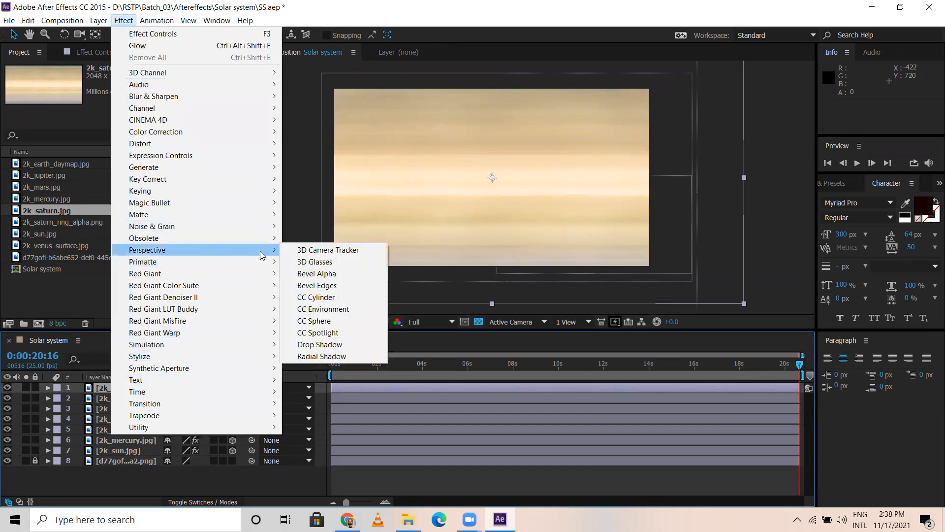
left_click(329, 321)
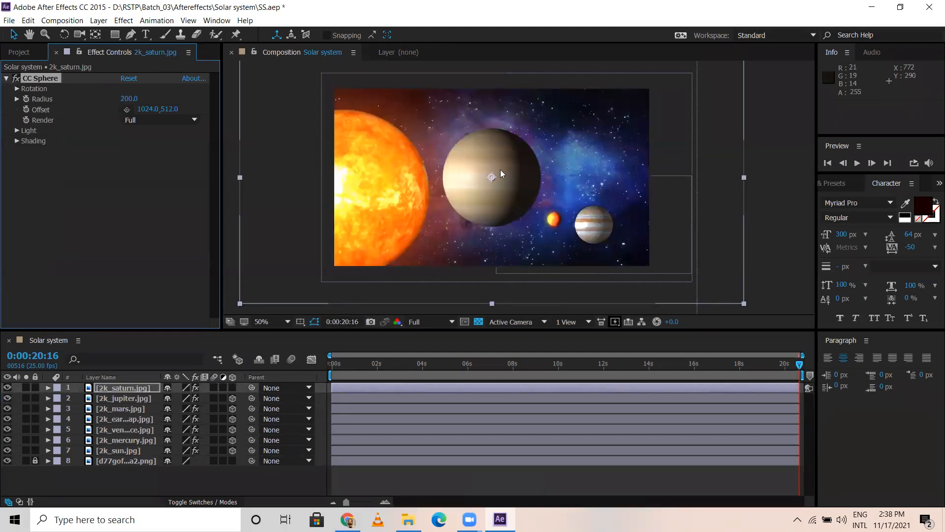
left_click(234, 388)
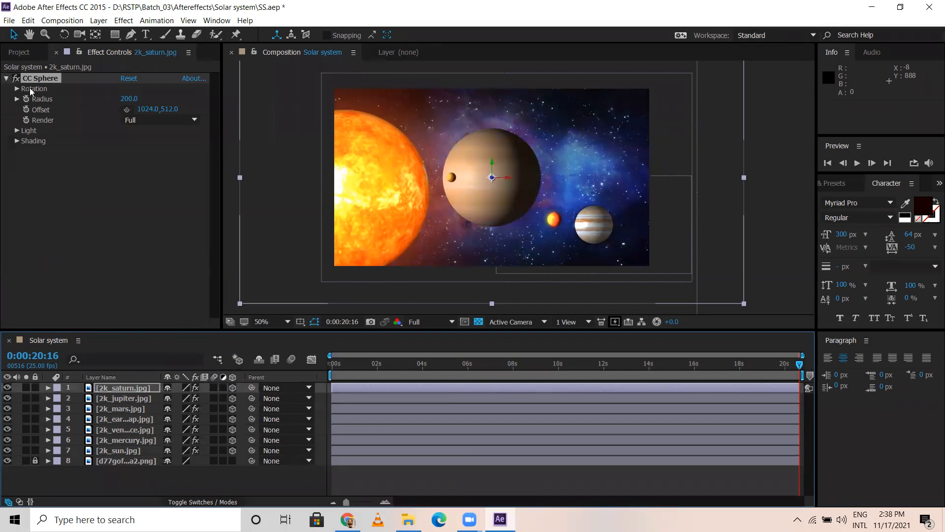
Step: Add 2k_saturn_ring_alpha.png above the Saturn layer and apply the CC Sphere effect to it
left_click(20, 52)
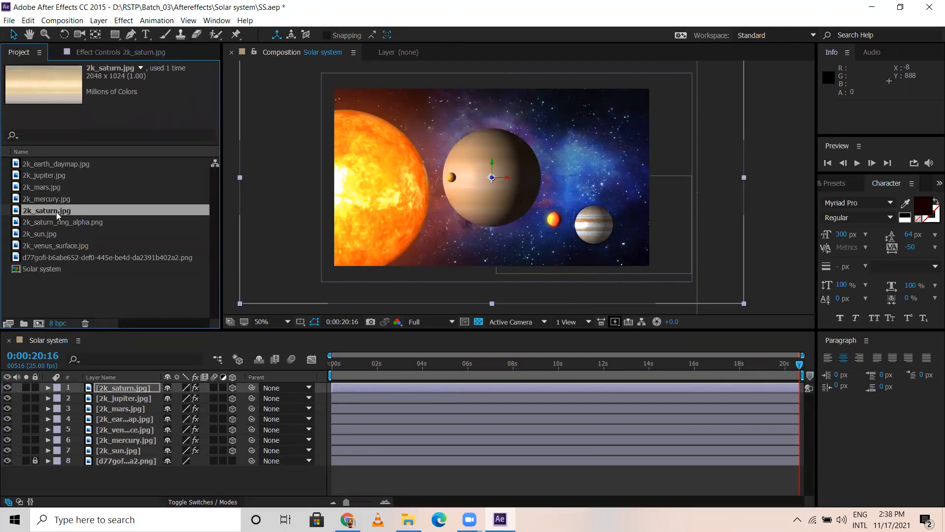
left_click_drag(56, 222, 107, 386)
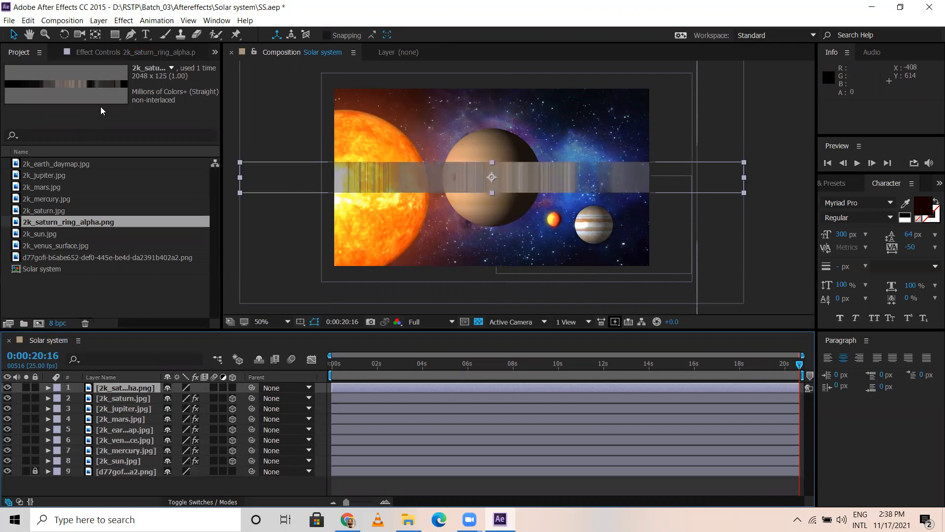
left_click(124, 21)
left_click(150, 45)
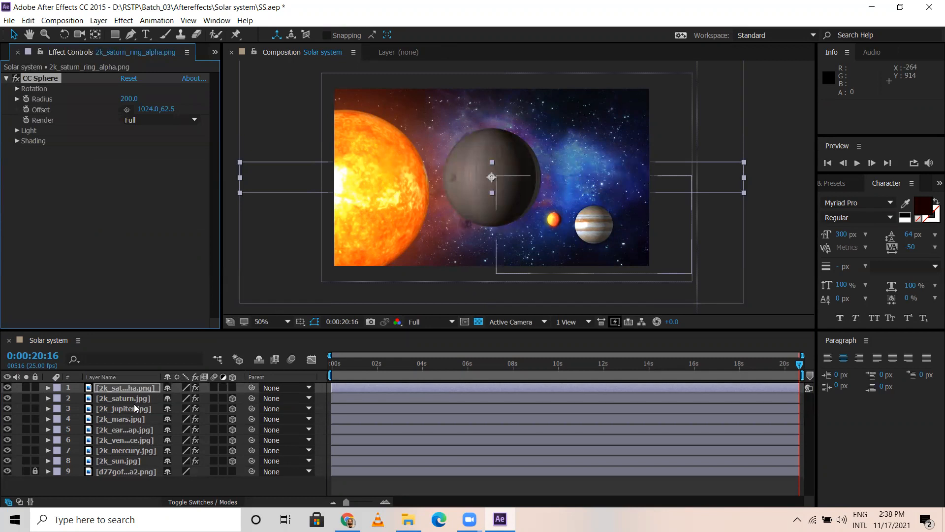
Step: Make the Saturn ring layer 3D and flatten it into a wide, thin disc with a scale of 157, 6.6, 157%
key("s")
left_click_drag(182, 398, 196, 400)
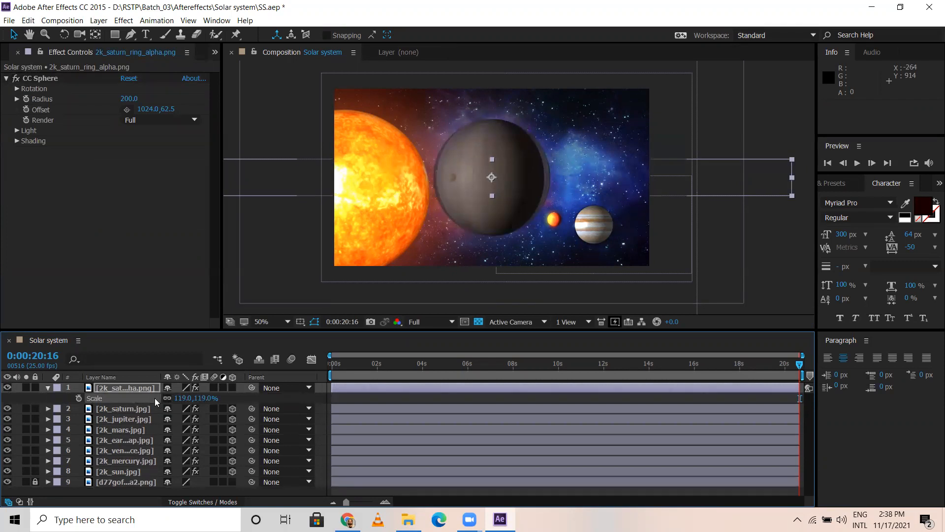
right_click(412, 69)
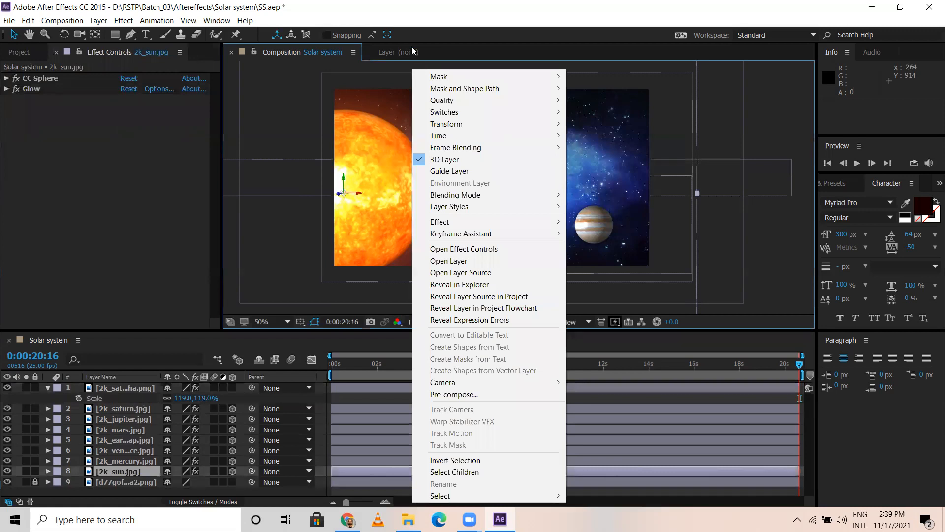
left_click(161, 292)
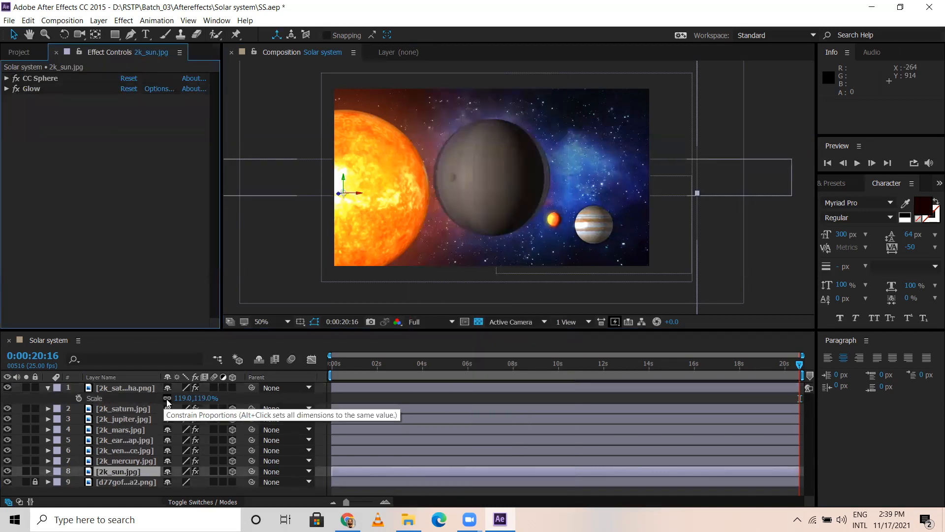
left_click(168, 399)
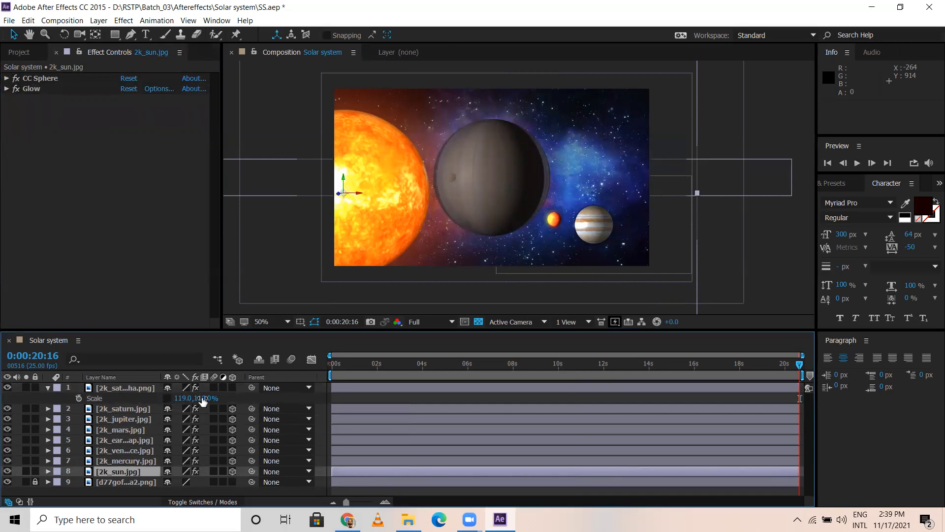
left_click(232, 388)
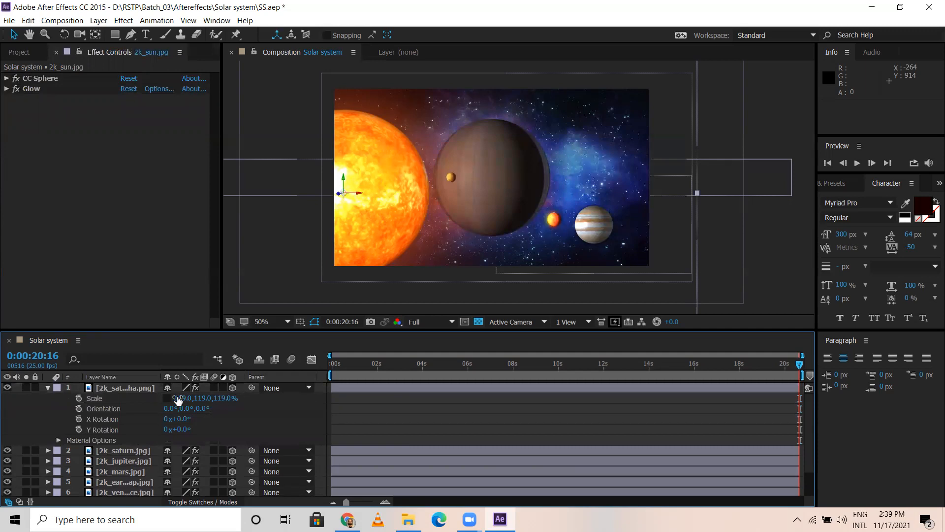
mouse_move(198, 399)
left_mouse_down()
mouse_move(226, 401)
mouse_move(129, 398)
mouse_move(208, 402)
left_mouse_up()
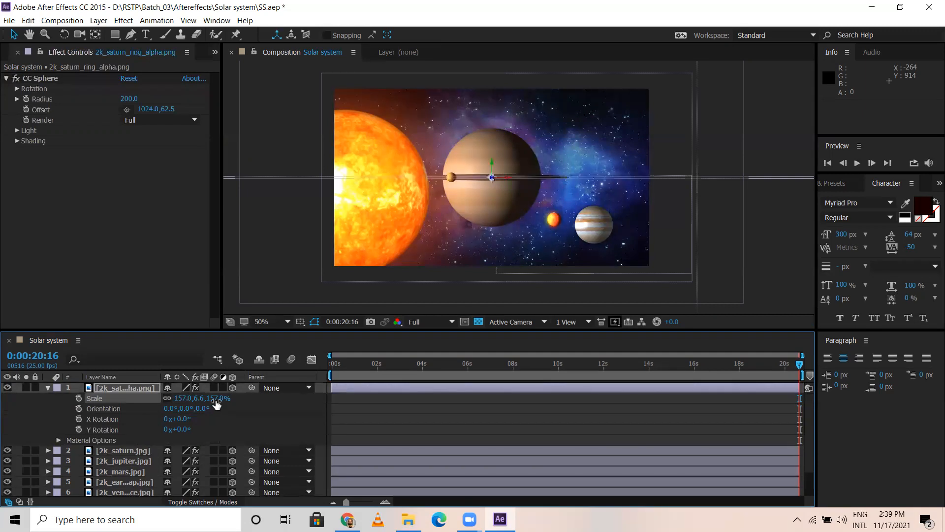
left_click(278, 255)
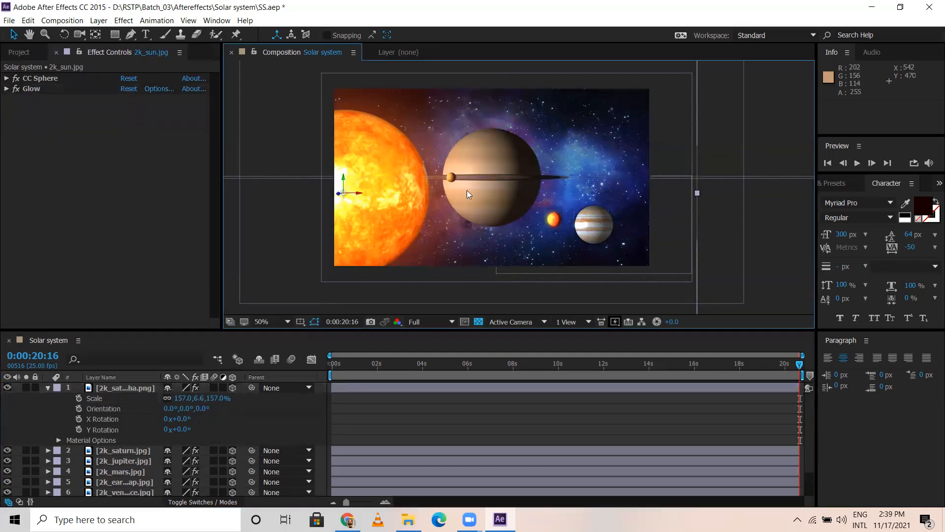
left_click(49, 388)
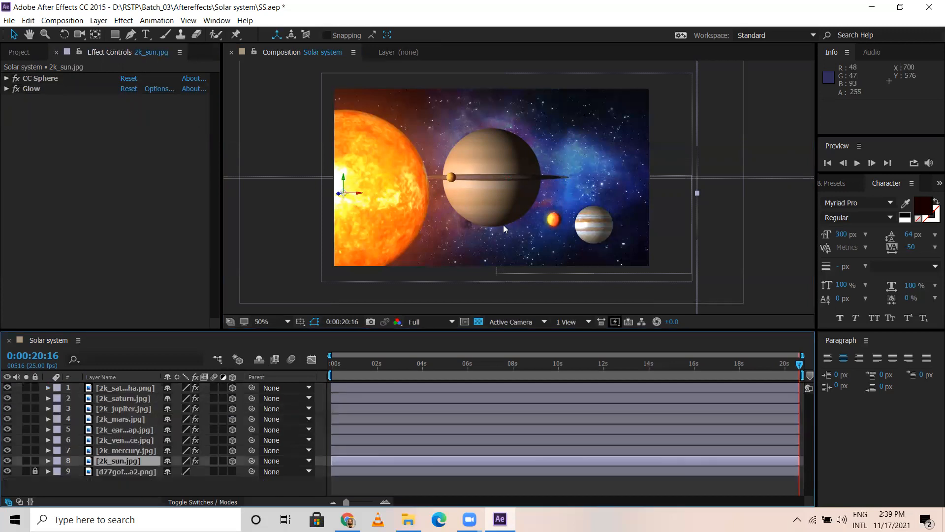
Step: Move the Saturn and ring layers together above Jupiter, placing Saturn at about 958, 240
left_click(126, 389)
left_click(123, 399)
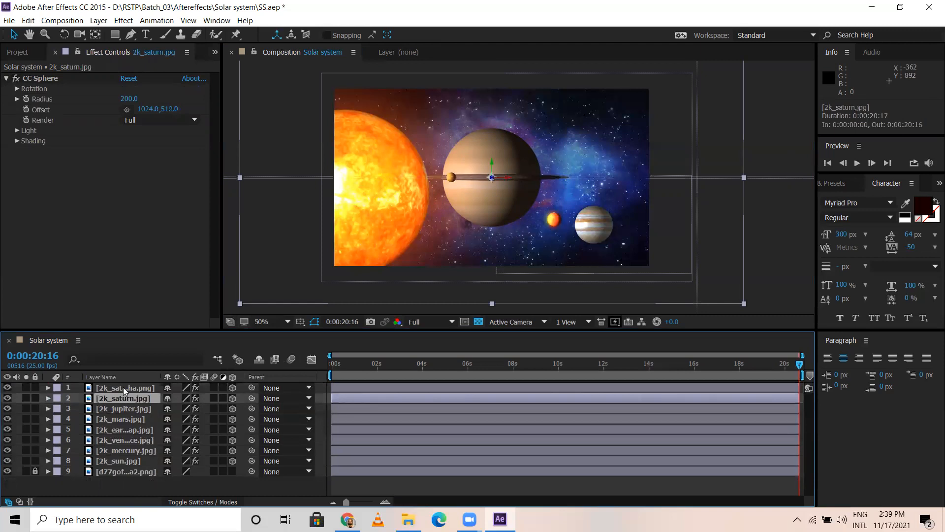
left_click(124, 390, "shift")
left_click_drag(490, 200, 562, 174)
left_click(279, 193)
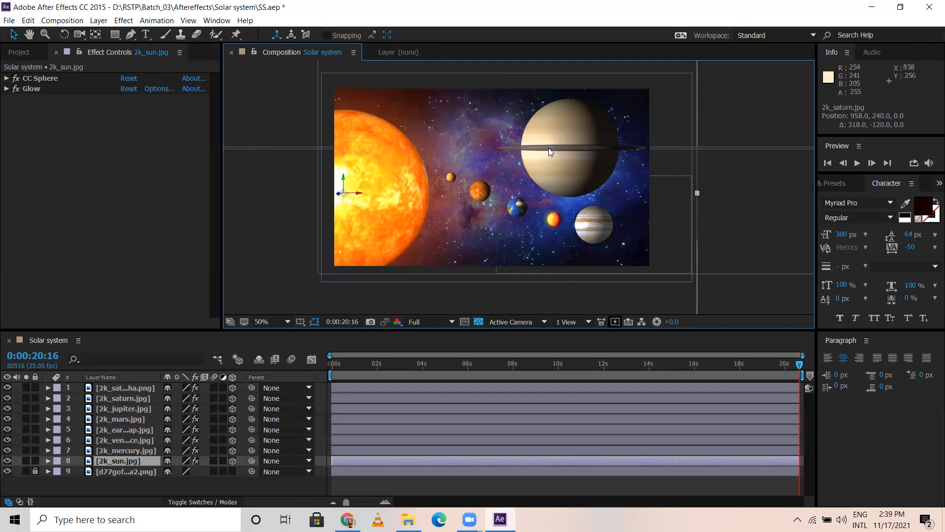
left_click(137, 389)
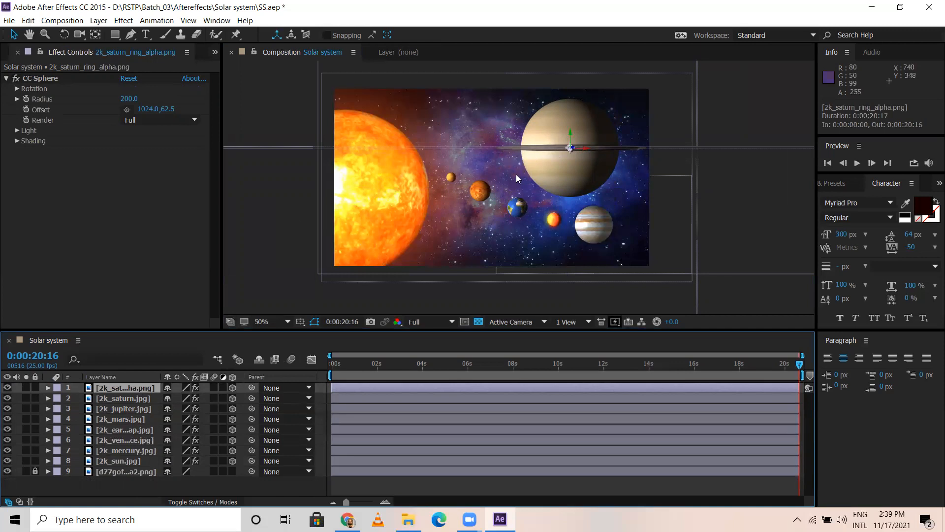
left_click(262, 161)
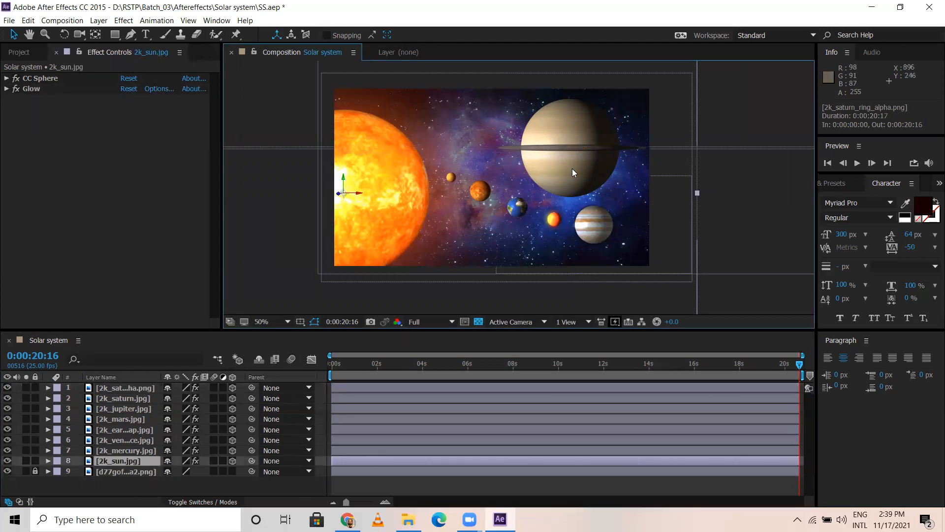
left_click(147, 387)
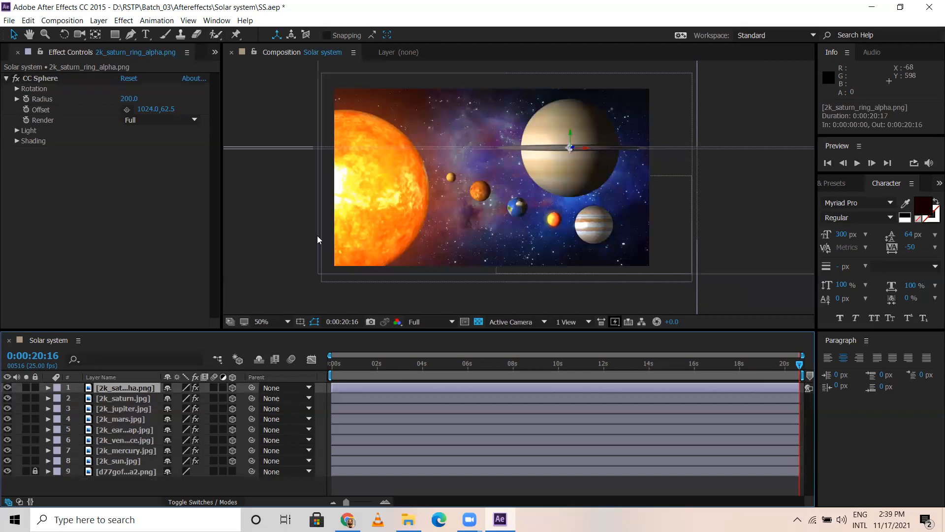
left_click(343, 210)
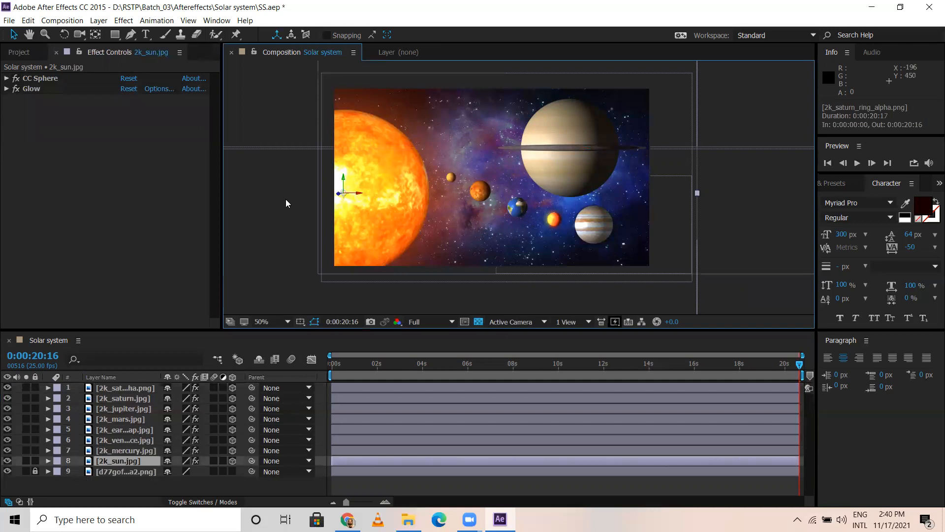
Step: Apply the Curves effect to the Saturn ring layer and brighten it by raising the RGB curve
left_click(133, 389)
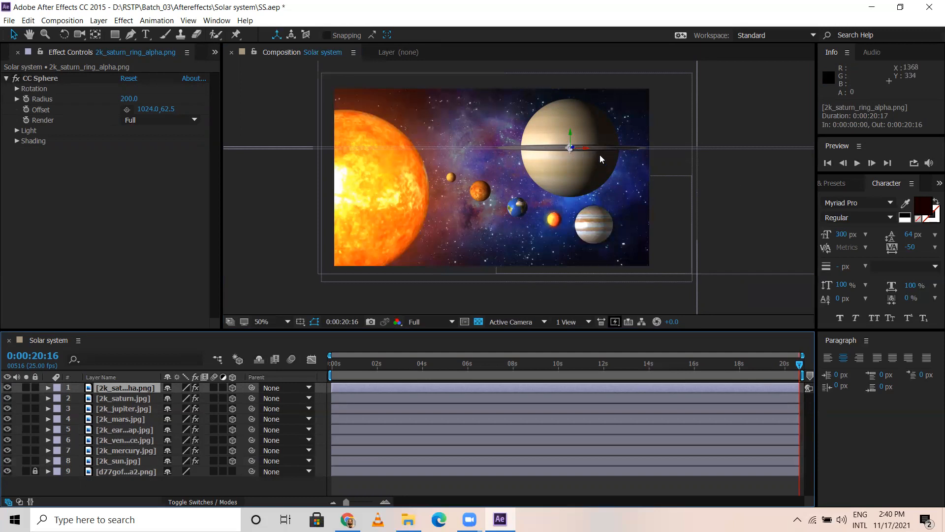
left_click(123, 20)
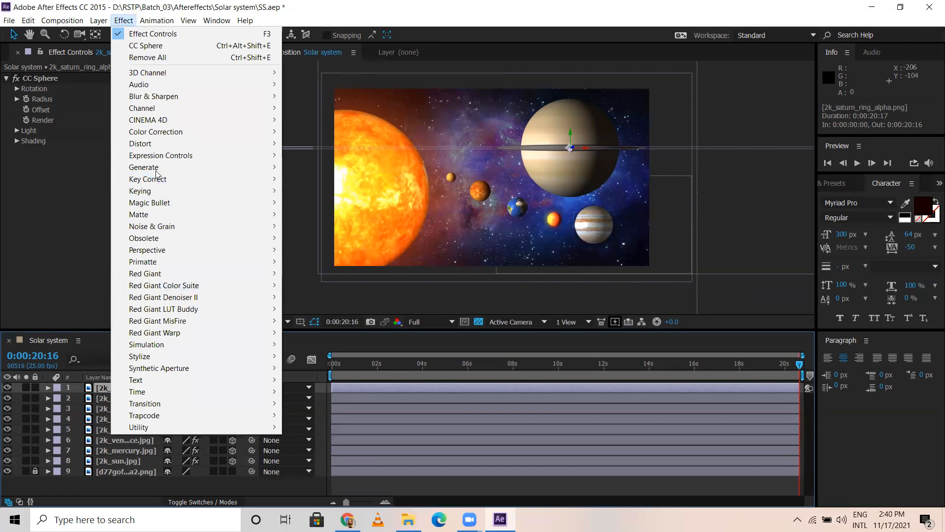
mouse_move(165, 133)
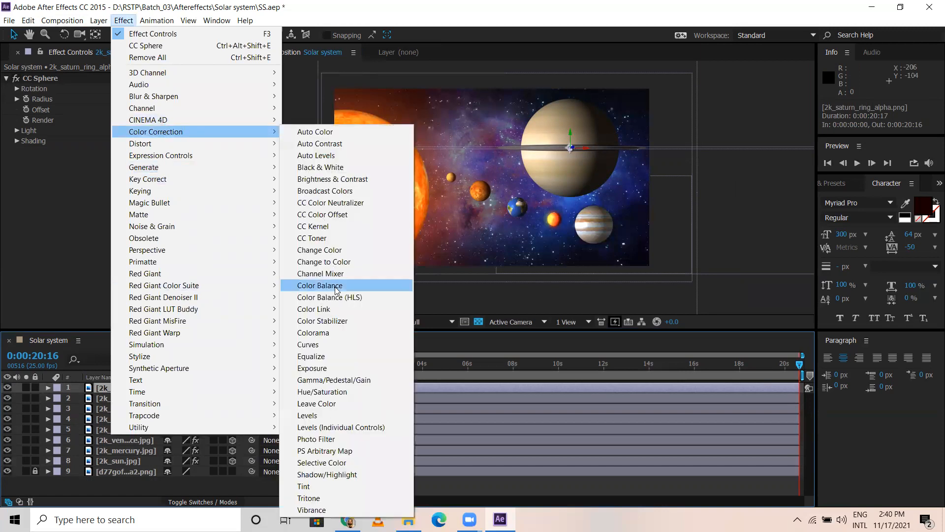
left_click(334, 345)
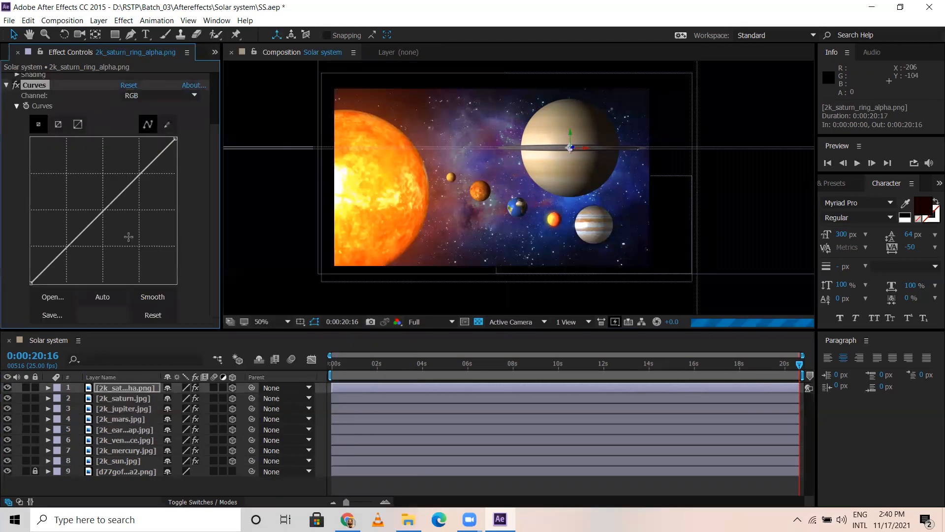
left_click_drag(106, 208, 79, 187)
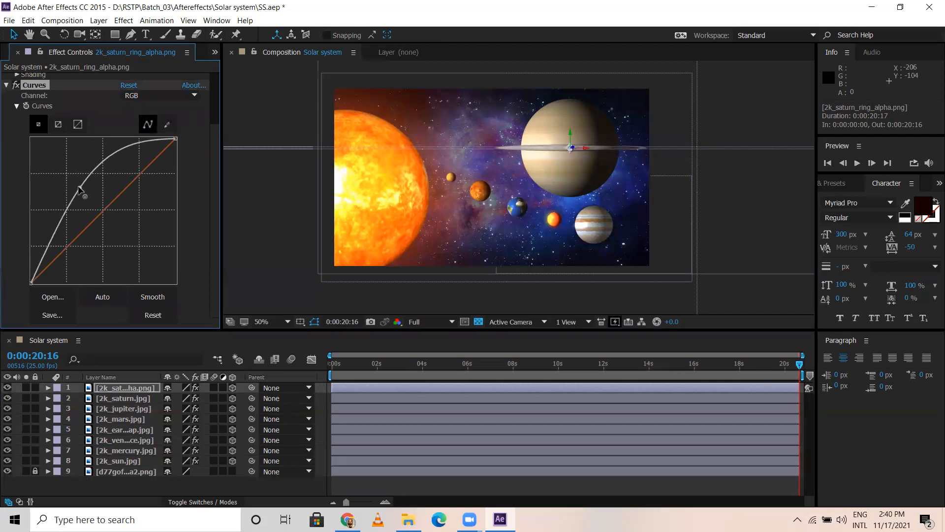
Step: Tint the Saturn ring warmer by raising the midpoint of the Red channel curve slightly
left_click(143, 96)
left_click(143, 118)
mouse_move(123, 189)
left_mouse_down()
mouse_move(104, 170)
mouse_move(110, 182)
left_mouse_up()
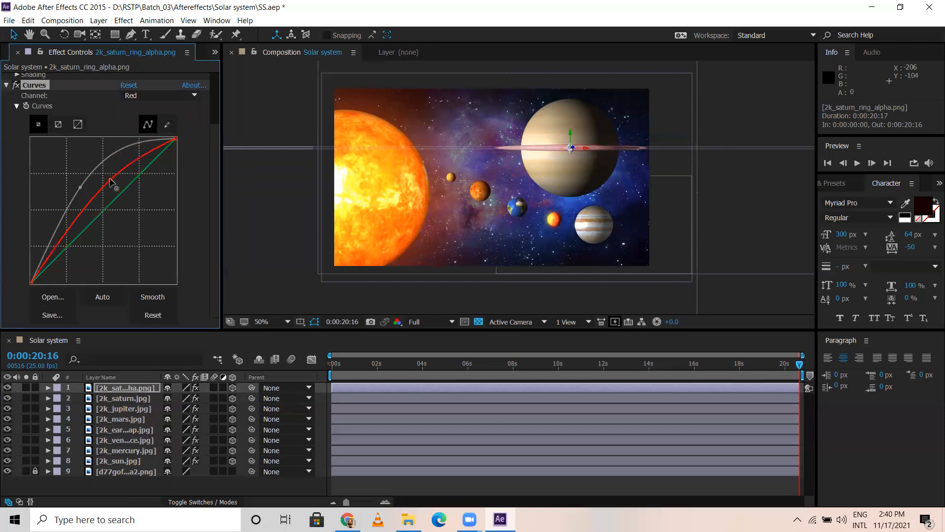
left_click(18, 52)
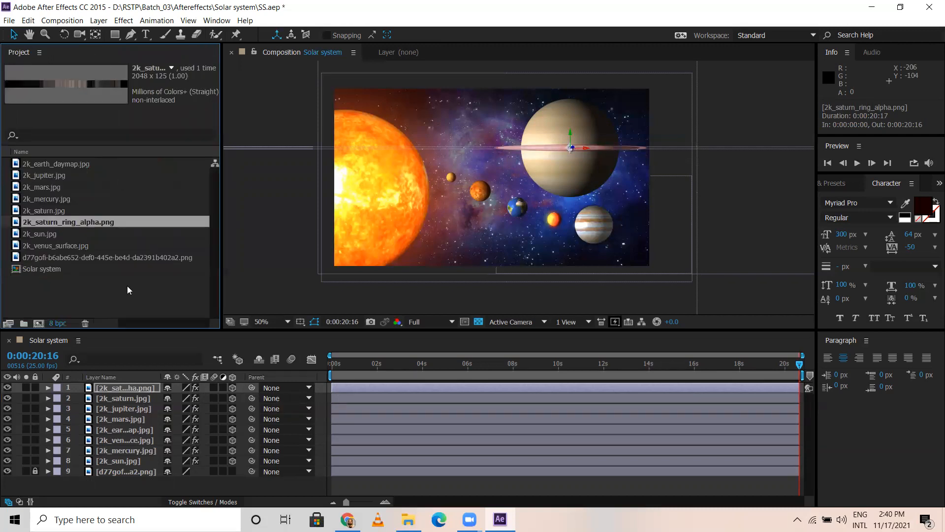
left_click(97, 300)
left_click(354, 212)
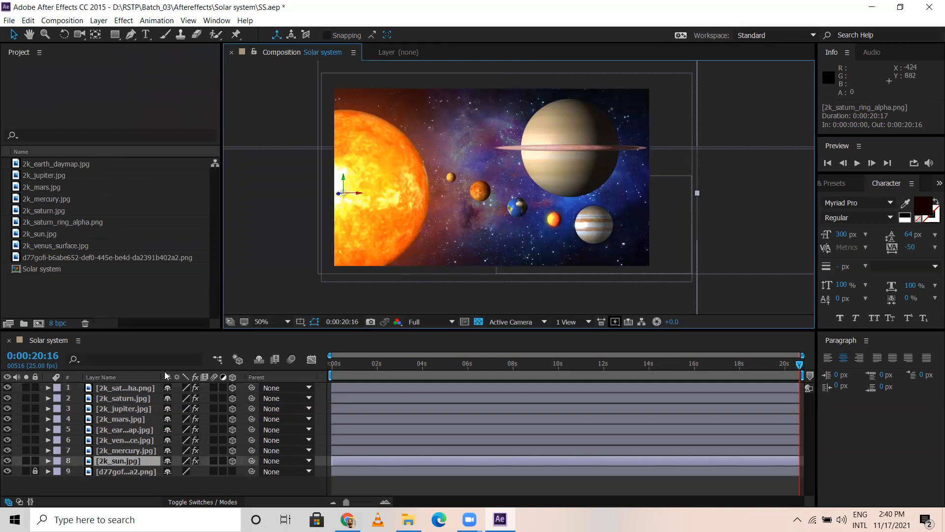
left_click(125, 388)
left_click(125, 400, "ctrl")
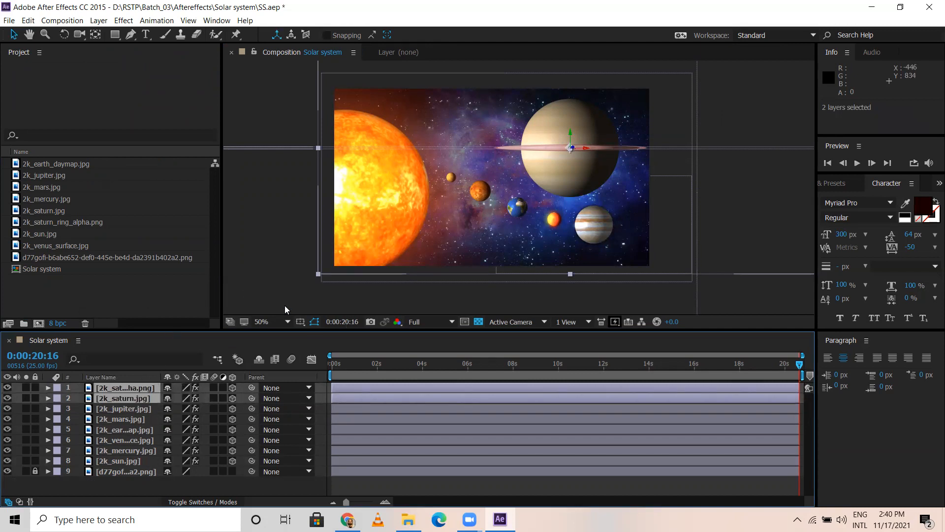
left_click(136, 297)
left_click(110, 393)
left_click(118, 429)
Step: Show the Saturn layer's effect controls and start keyframing the CC Sphere Rotation Y at 0° on the first frame
left_click(124, 397)
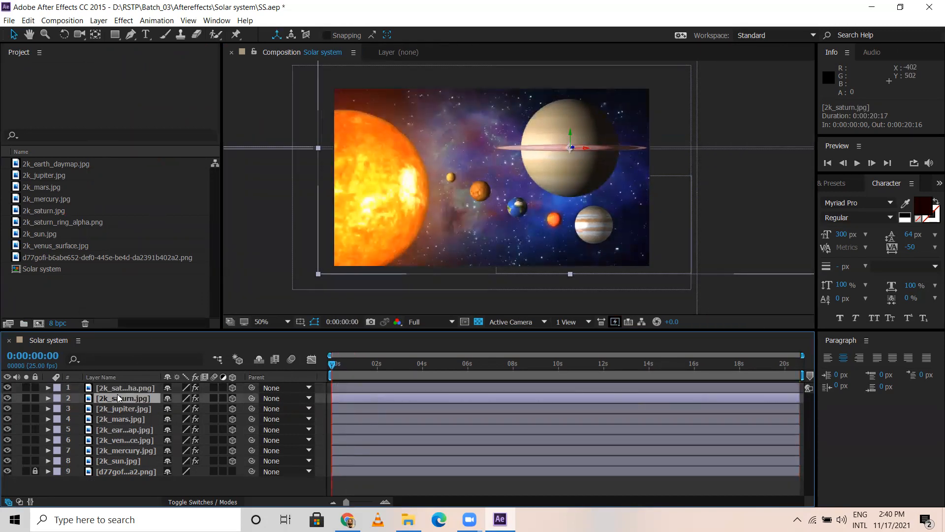
left_click(123, 22)
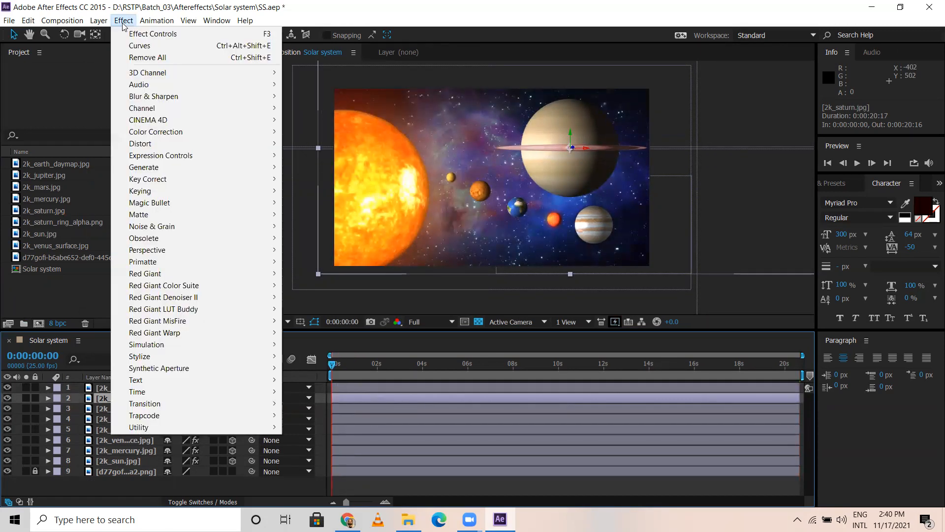
mouse_move(212, 20)
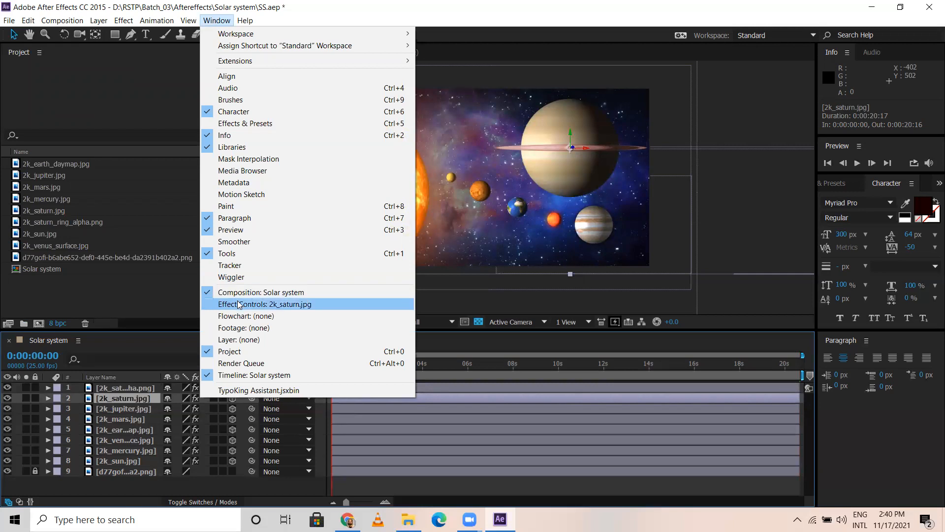
left_click(256, 303)
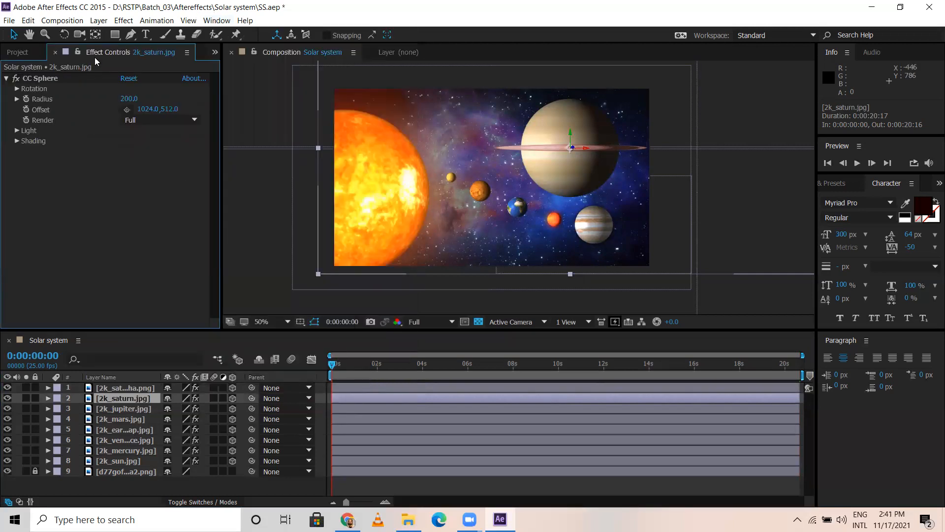
left_click(17, 89)
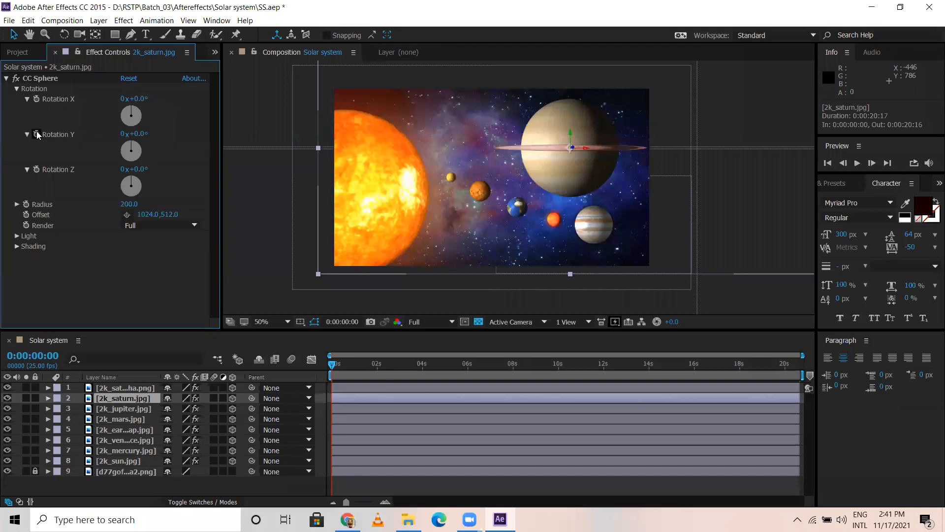
left_click(37, 134)
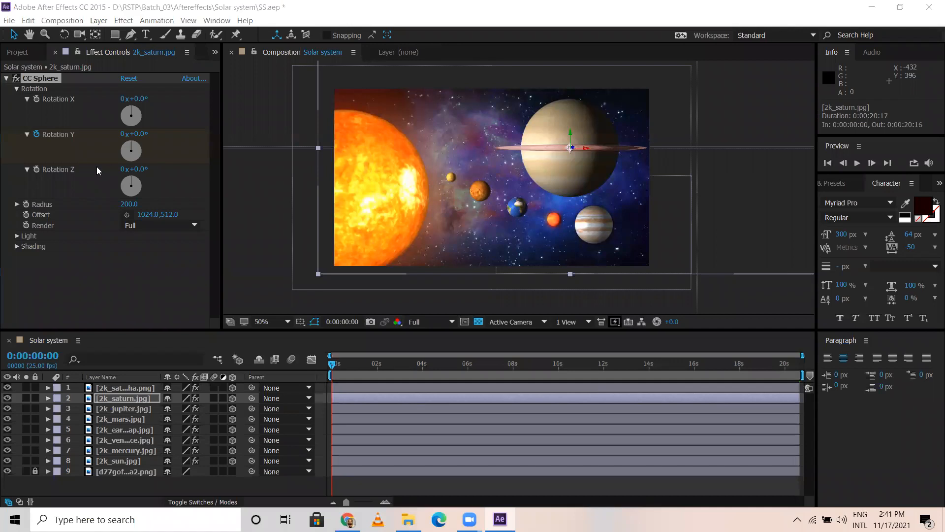
Step: Set Saturn's CC Sphere Rotation Y to 260° at the end of the timeline, 0:00:20:16
left_click_drag(772, 366, 886, 367)
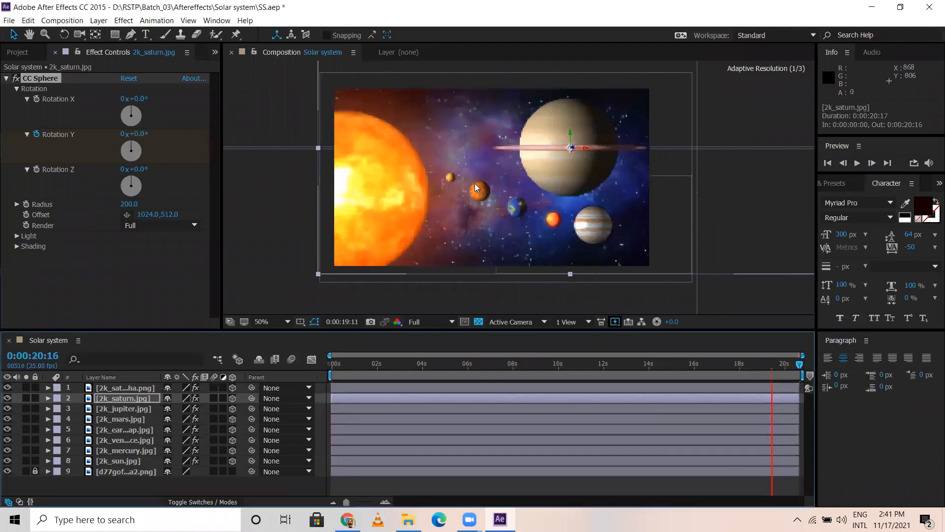
left_click_drag(138, 159, 139, 196)
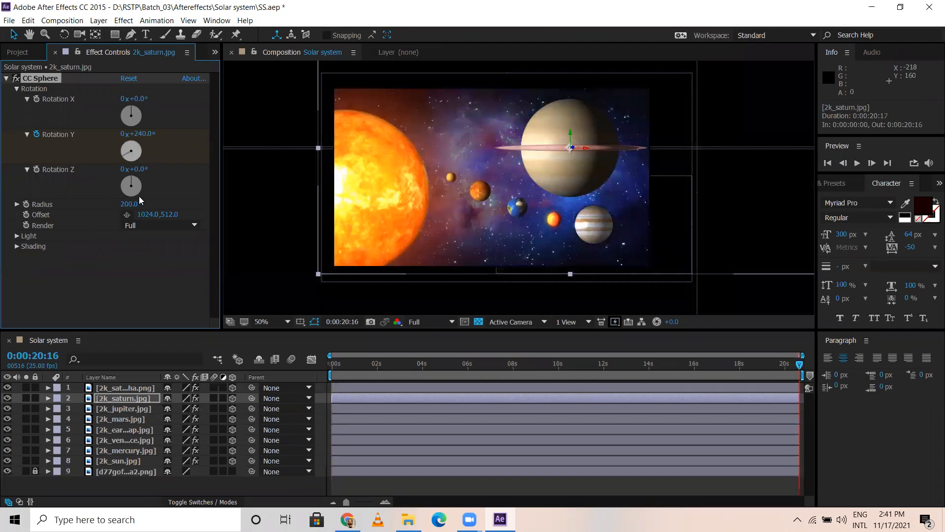
left_click_drag(82, 160, 51, 151)
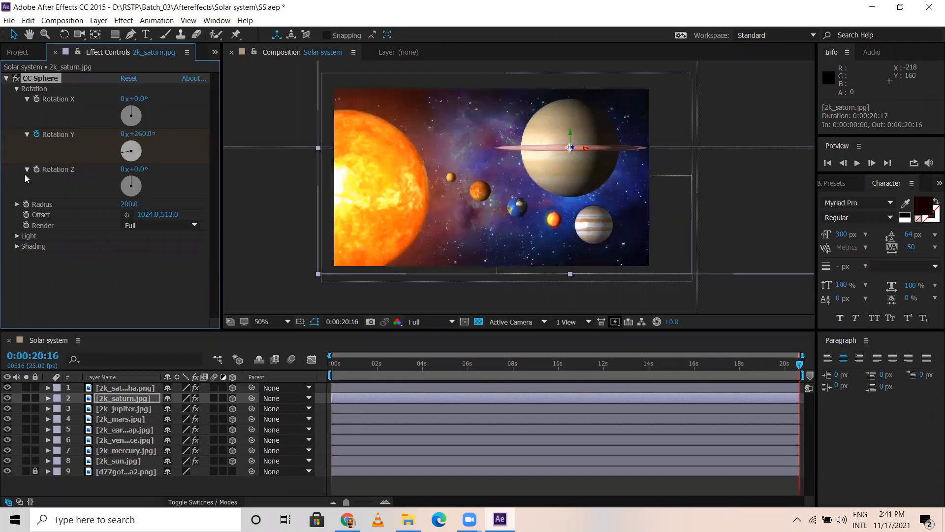
Step: Keyframe Saturn's CC Sphere Rotation Z with -235° at the end of the timeline and -359° on the first frame
left_click(36, 170)
left_click_drag(114, 191, 236, 266)
left_click_drag(338, 368, 306, 368)
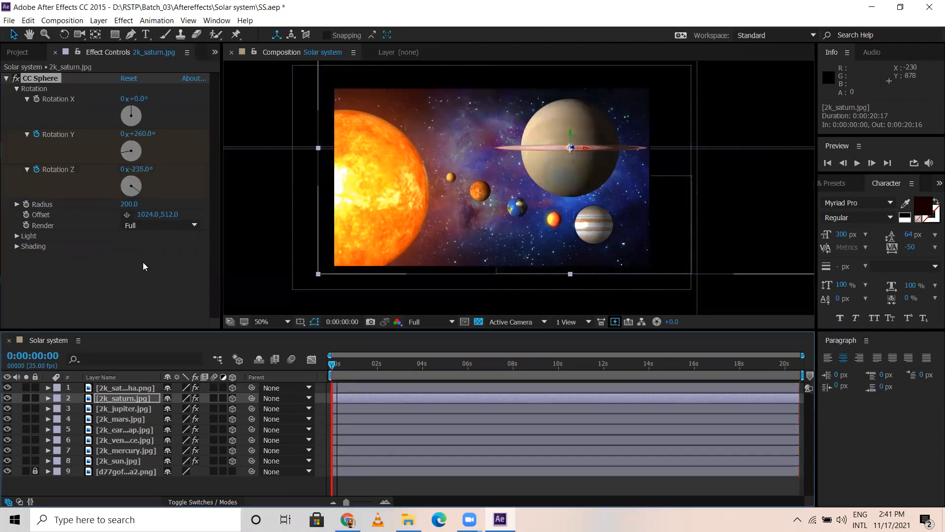
left_click_drag(130, 176, 131, 172)
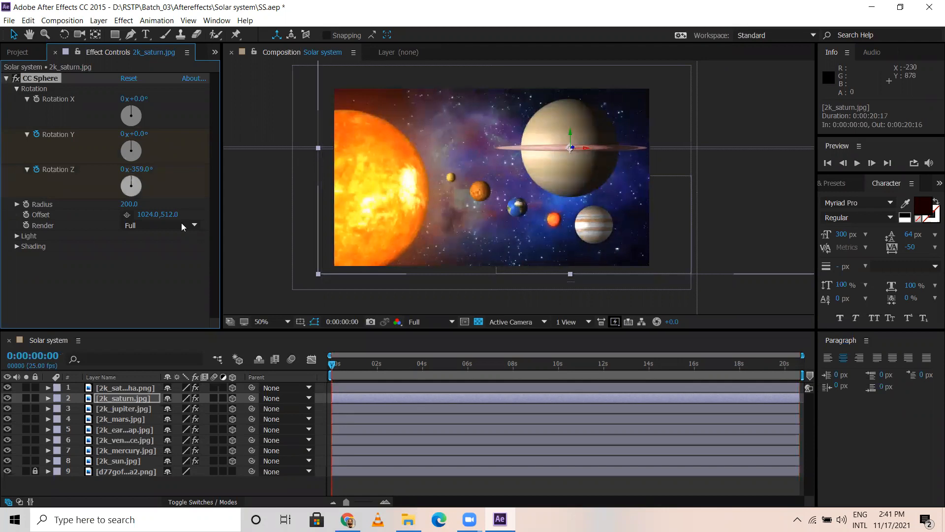
Step: Remove Saturn's Rotation Z keyframes and undo a trial change to its Rotation X
left_click_drag(333, 364, 762, 357)
left_click_drag(544, 329, 159, 291)
left_click(37, 171)
left_click_drag(142, 115, 146, 132)
key("ctrl+z")
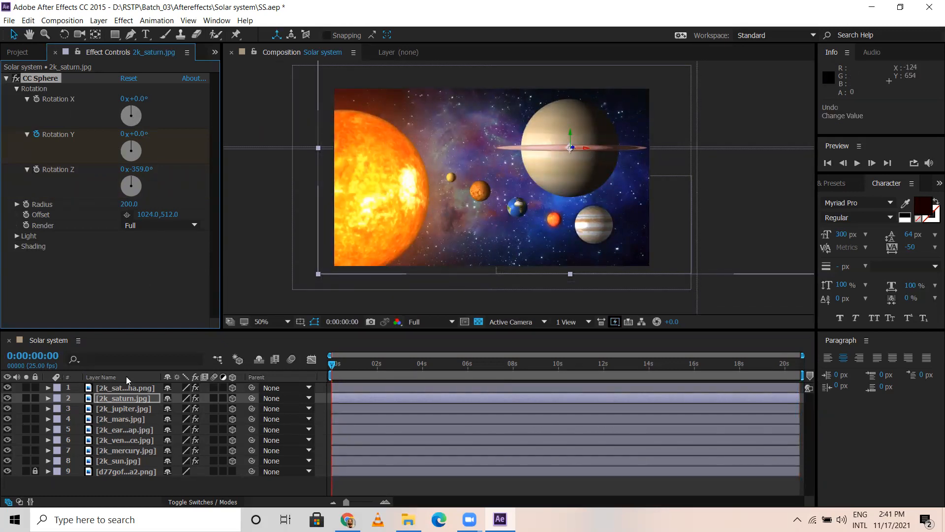
Step: Try turning the Saturn ring's CC Sphere Rotation Y to 123°, and reset it to 0°
left_click(122, 388)
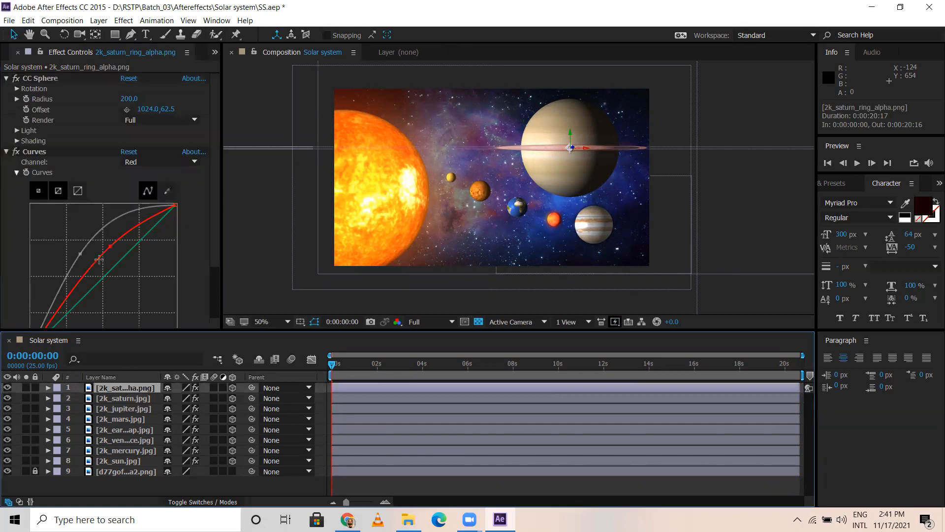
left_click(17, 89)
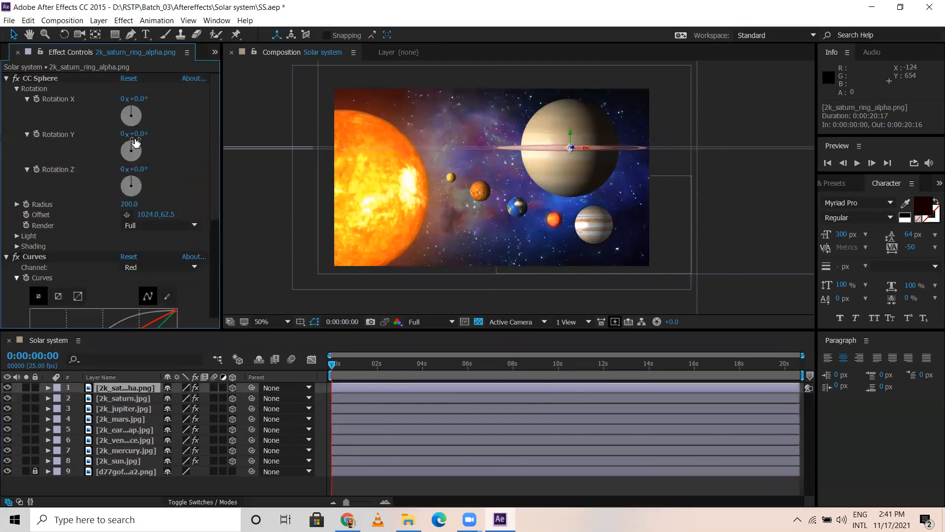
left_click_drag(126, 148, 195, 141)
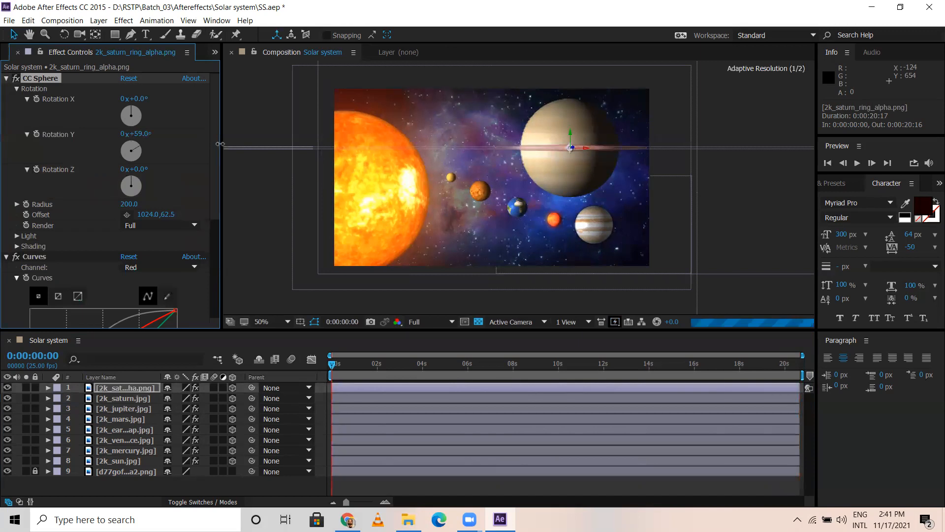
left_click_drag(333, 144, 225, 142)
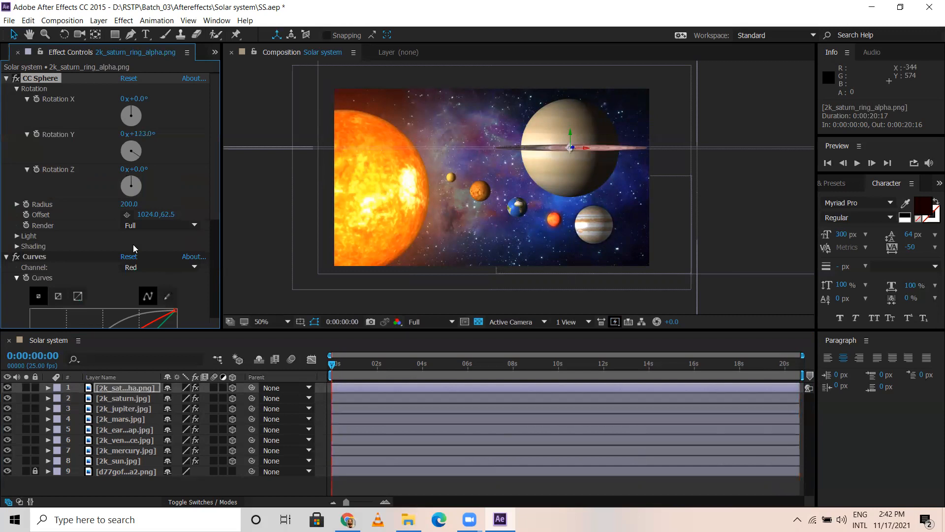
left_click(6, 78)
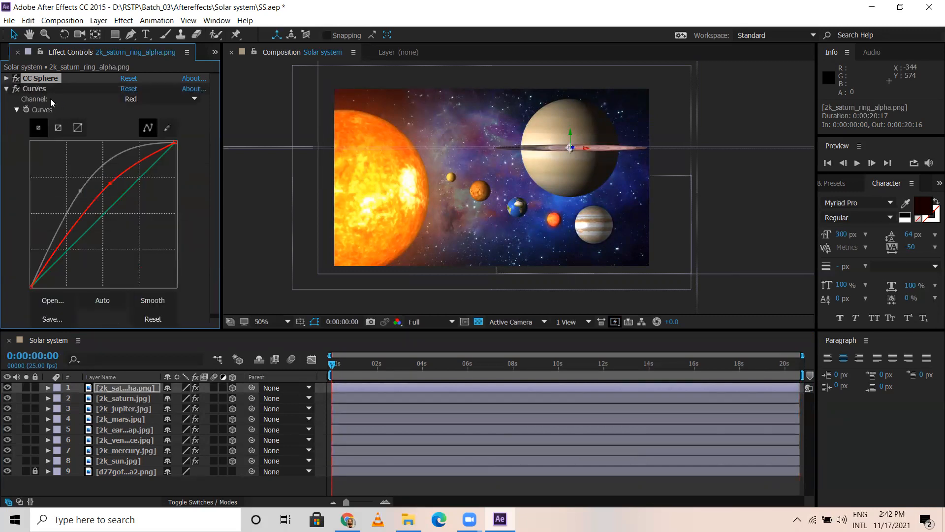
left_click(6, 78)
left_click(142, 134)
type("0")
key("Return")
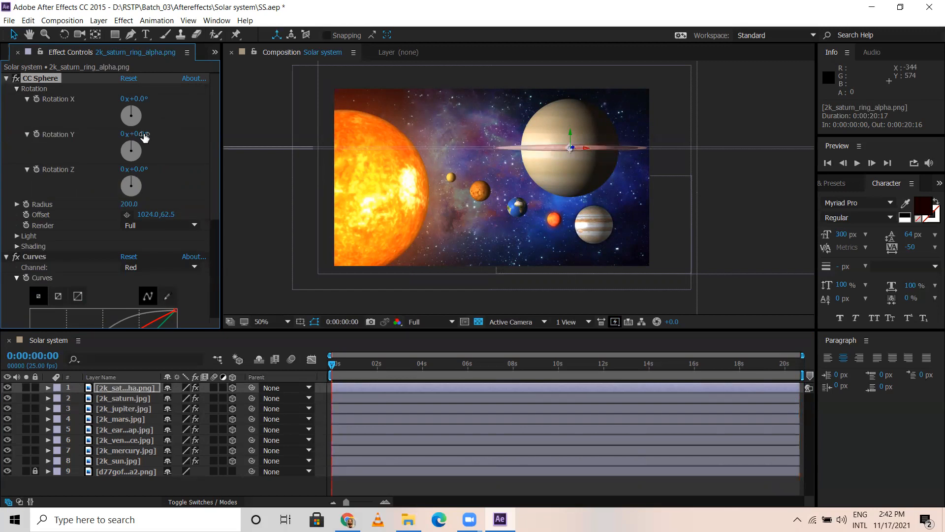
Step: Pre-compose the Saturn and ring layers into a new composition named Satrun, moving all attributes into it
left_click(5, 79)
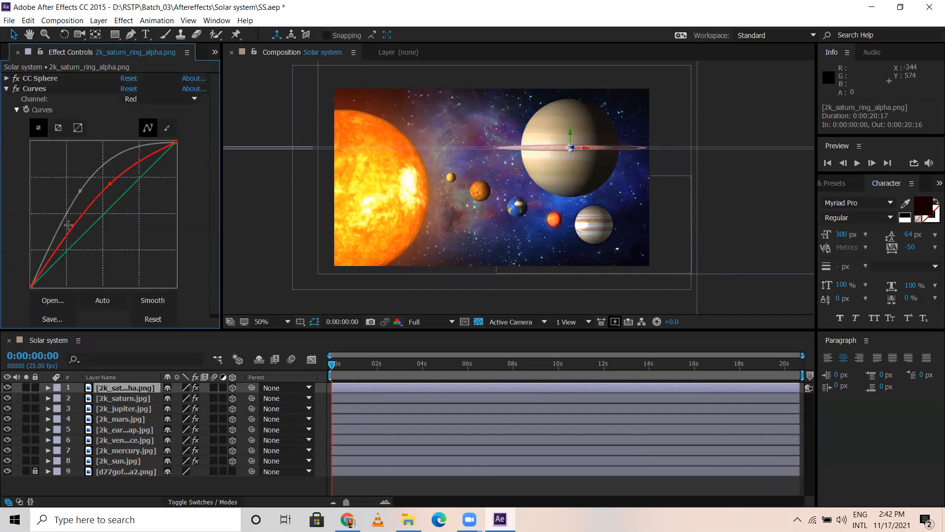
left_click(6, 89)
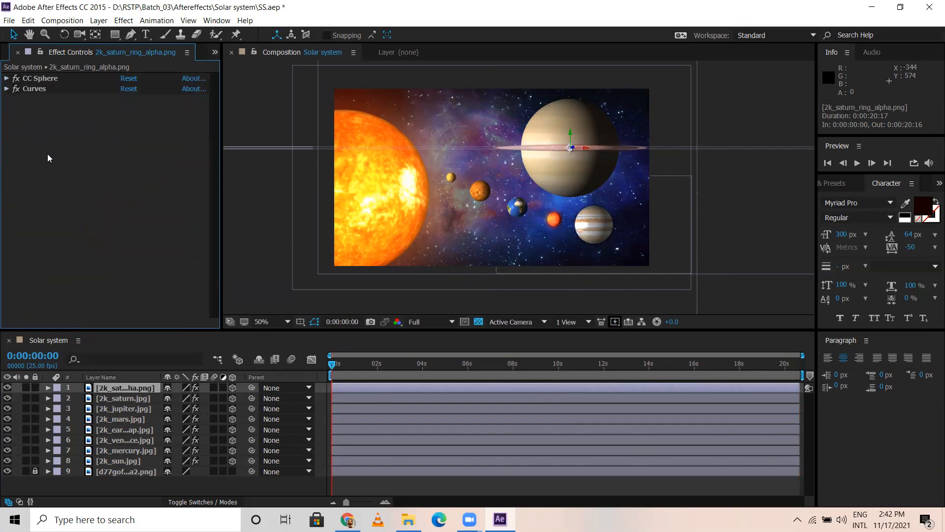
left_click(121, 397, "shift")
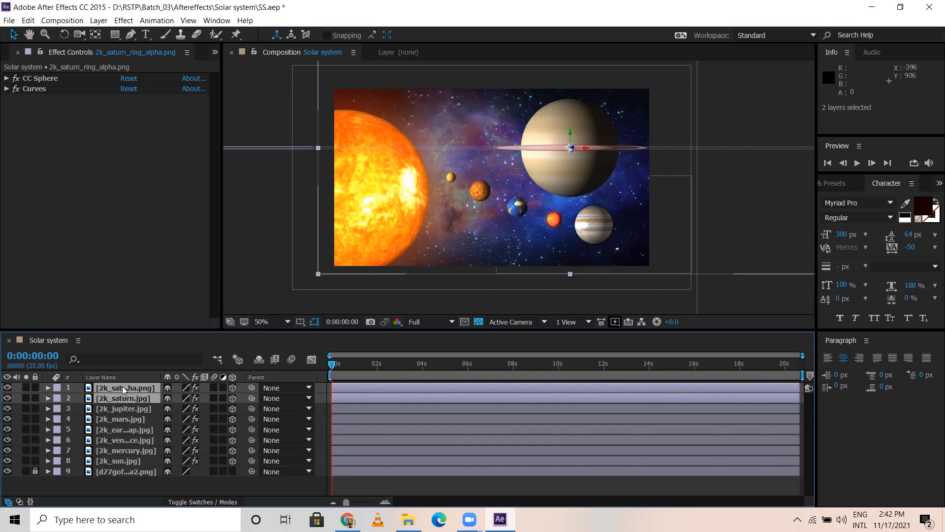
key("ctrl+shift+c")
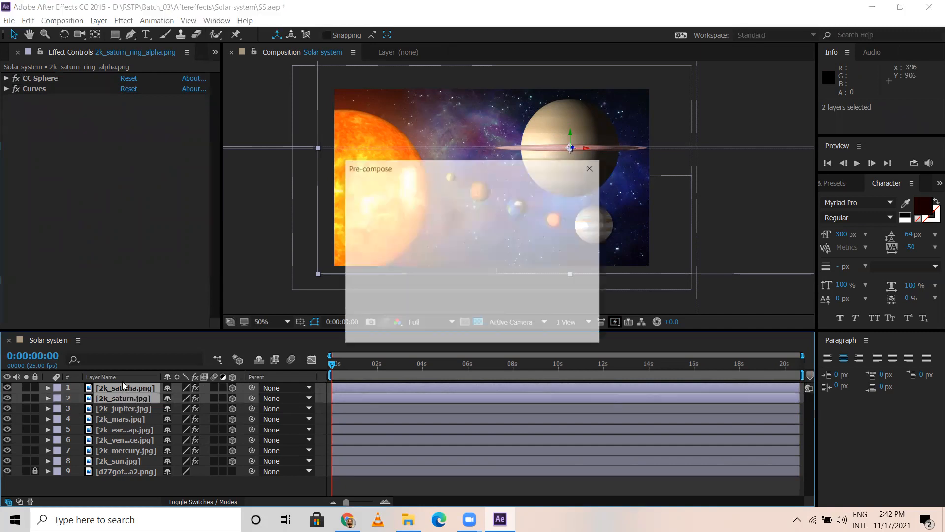
type("Satrun")
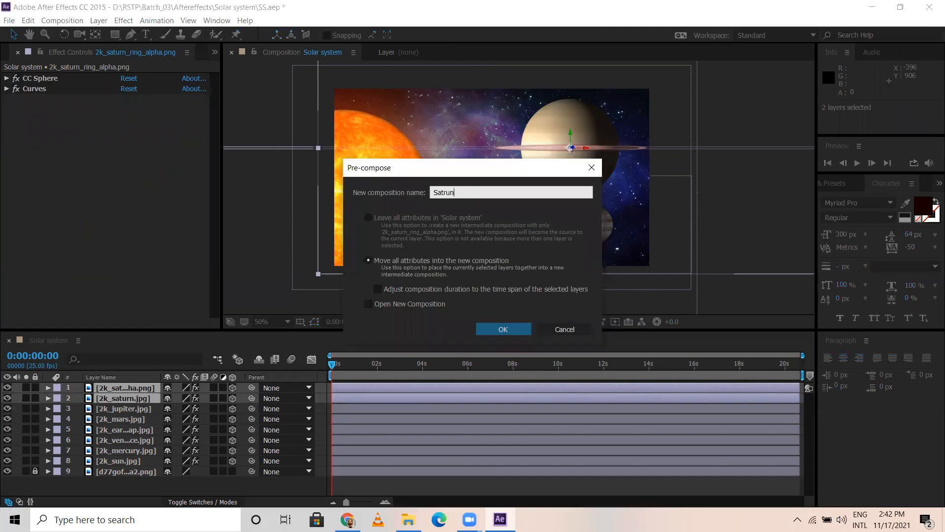
key("Return")
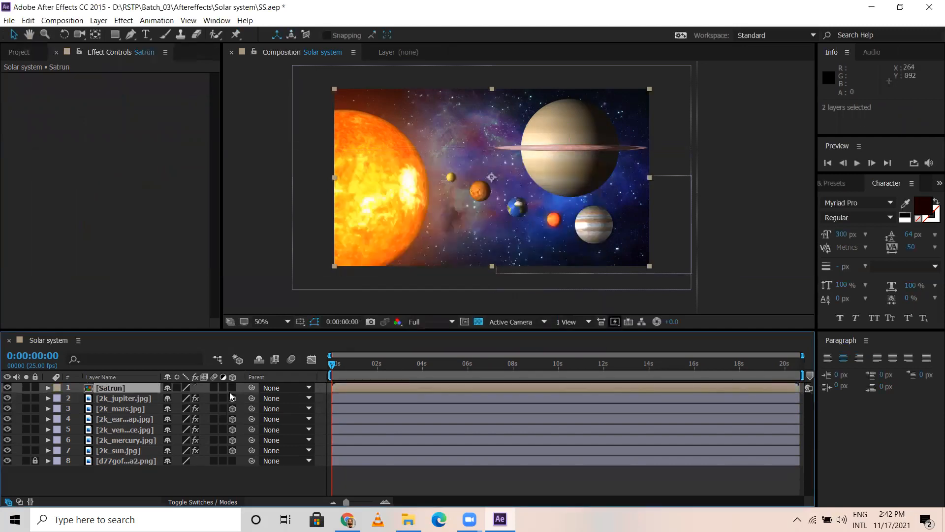
Step: Make the Satrun layer 3D and set its position to about 1218, 360, 988
left_click(231, 387)
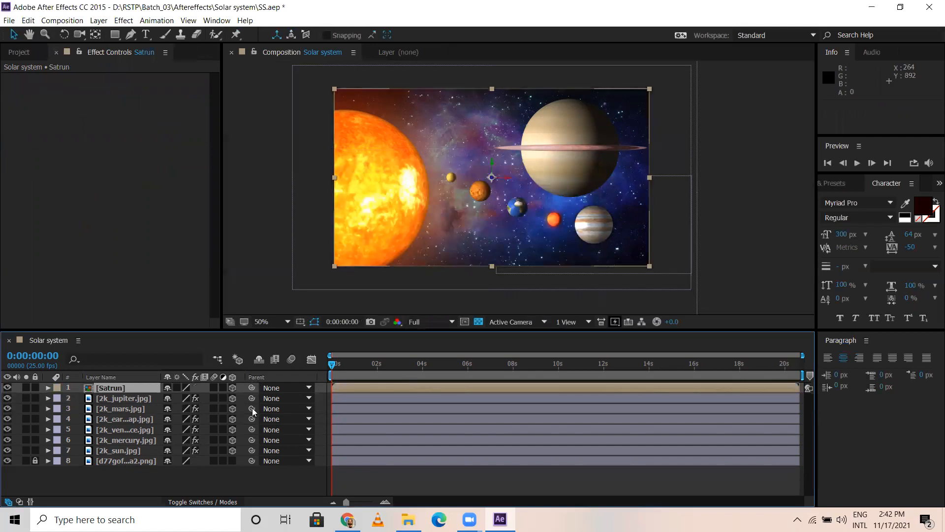
key("p")
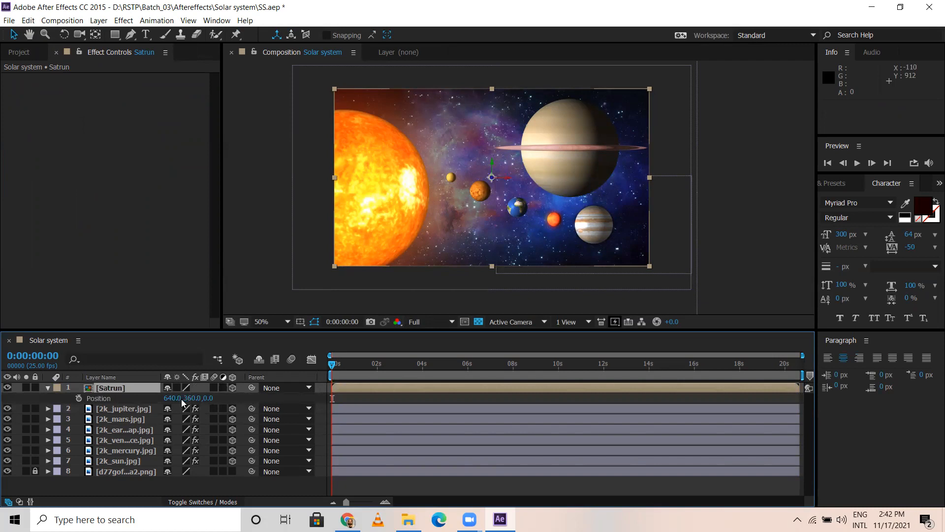
left_click_drag(205, 402, 390, 352)
left_click_drag(170, 398, 530, 402)
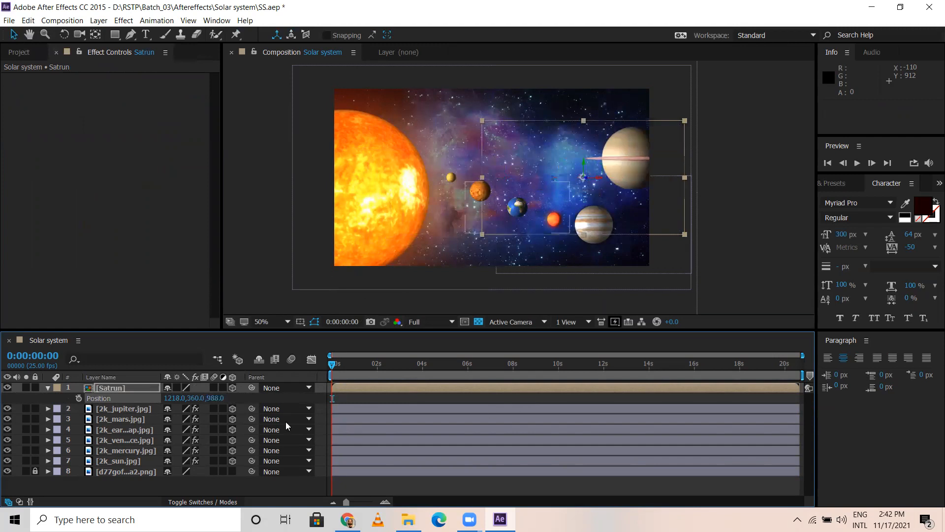
Step: Move the Satrun layer farther back, down and outward beyond Jupiter, to about 2261, 813, 4170
left_click_drag(197, 398, 412, 356)
left_click_drag(467, 401, 788, 351)
left_click_drag(210, 399, 665, 423)
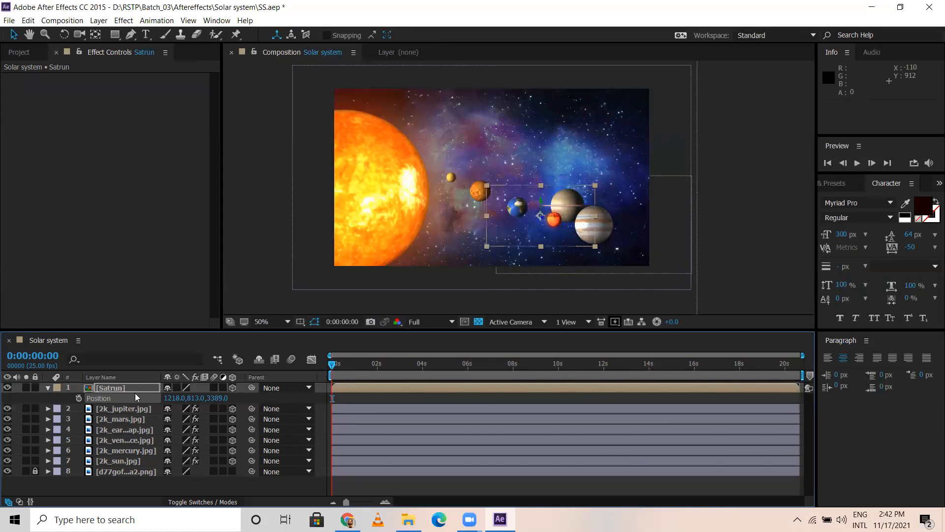
left_click_drag(170, 398, 753, 418)
left_click_drag(215, 401, 328, 404)
left_click_drag(172, 398, 359, 419)
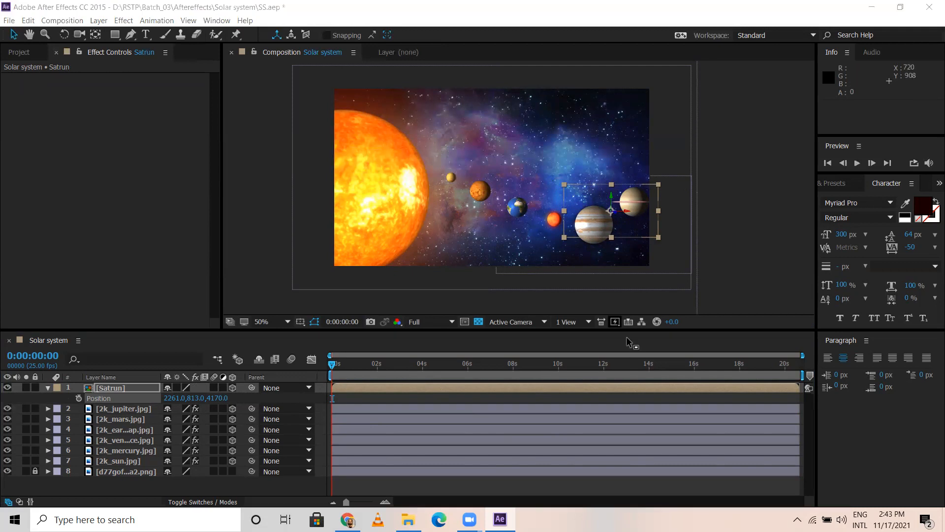
Step: Deselect the Satrun layer and switch the composition viewer to the 2 Views - Horizontal layout
left_click(561, 311)
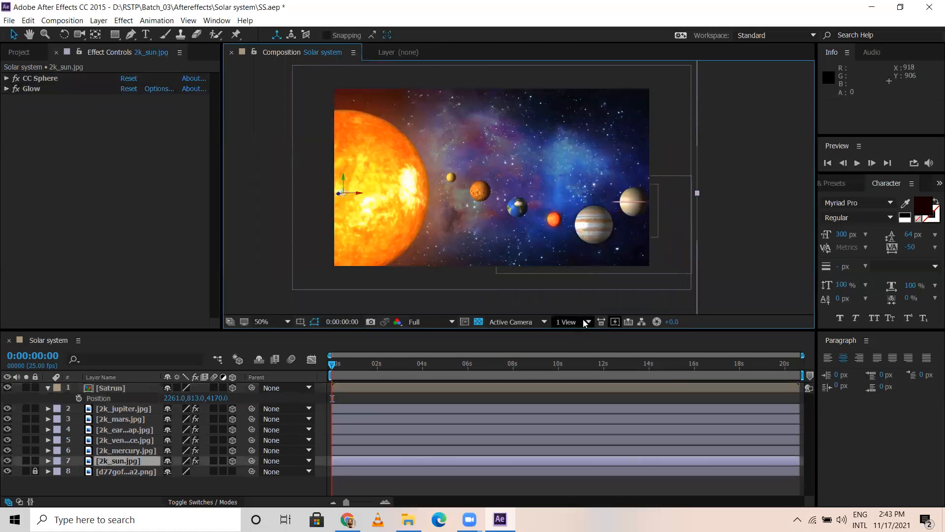
left_click(586, 322)
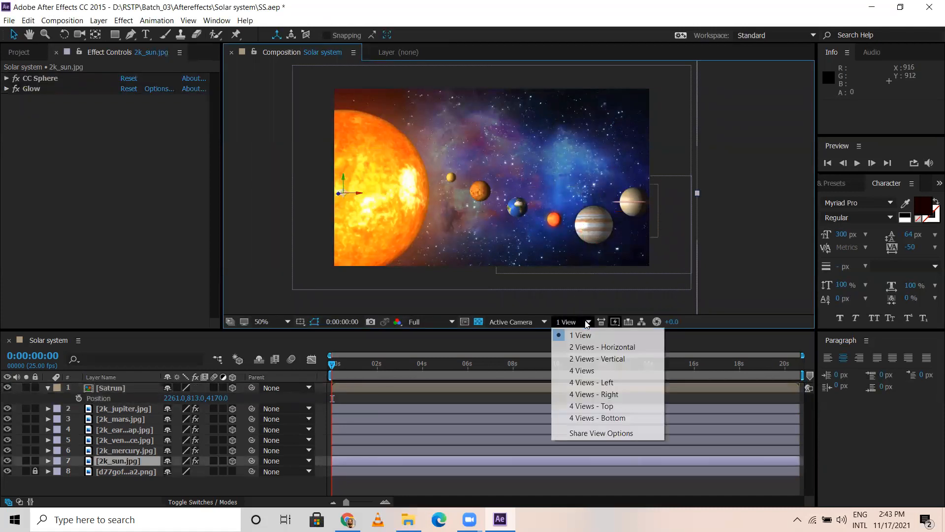
left_click(584, 347)
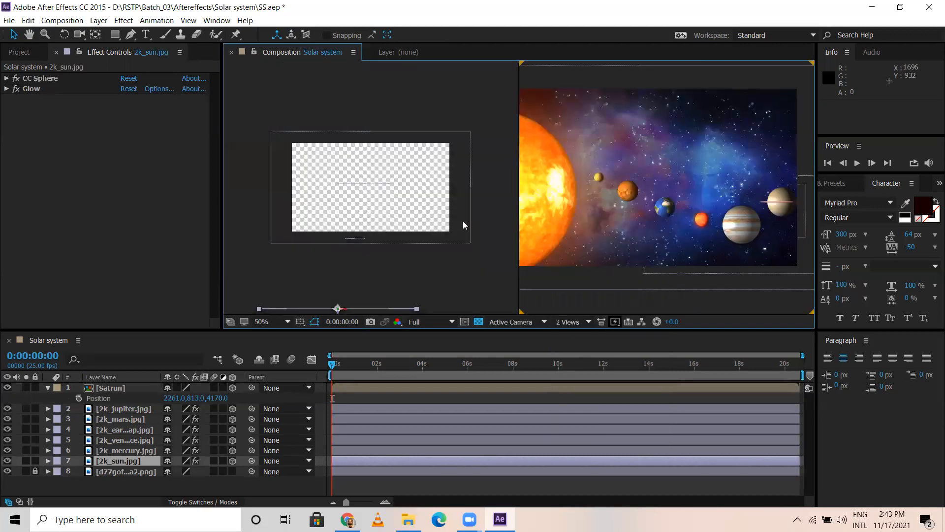
Step: Examine how the planets are spread out in the Top view by selecting the Jupiter, Mars, Earth and Satrun layers one after another
left_click(792, 84)
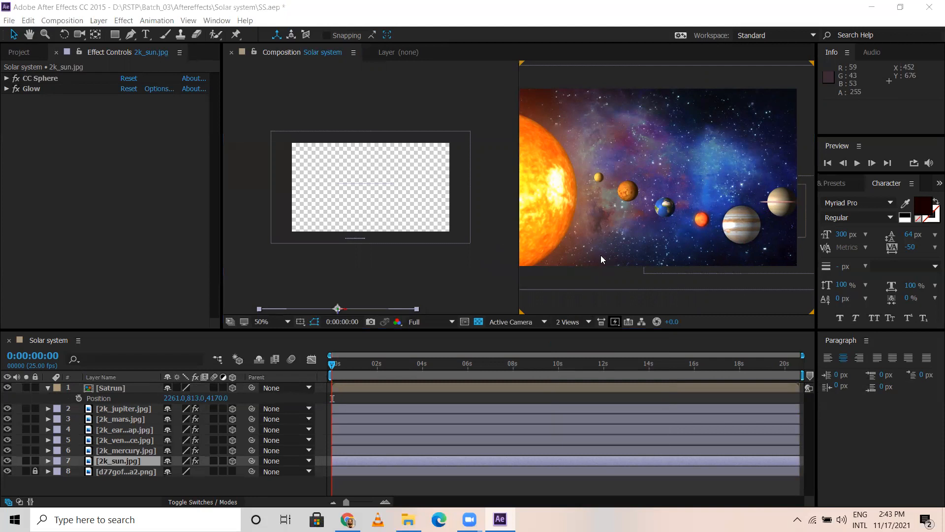
scroll(385, 273, "down", 2)
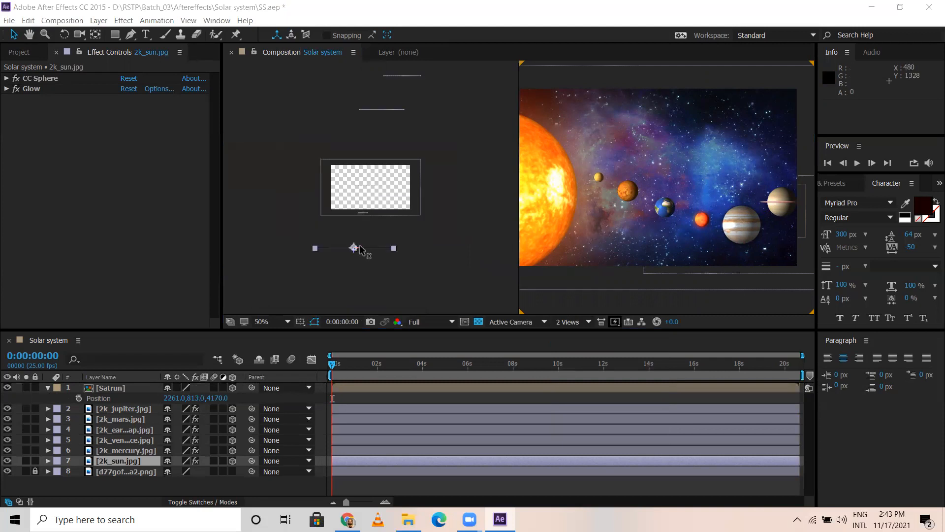
scroll(359, 246, "up", 2)
scroll(360, 256, "down", 2)
left_click(268, 127)
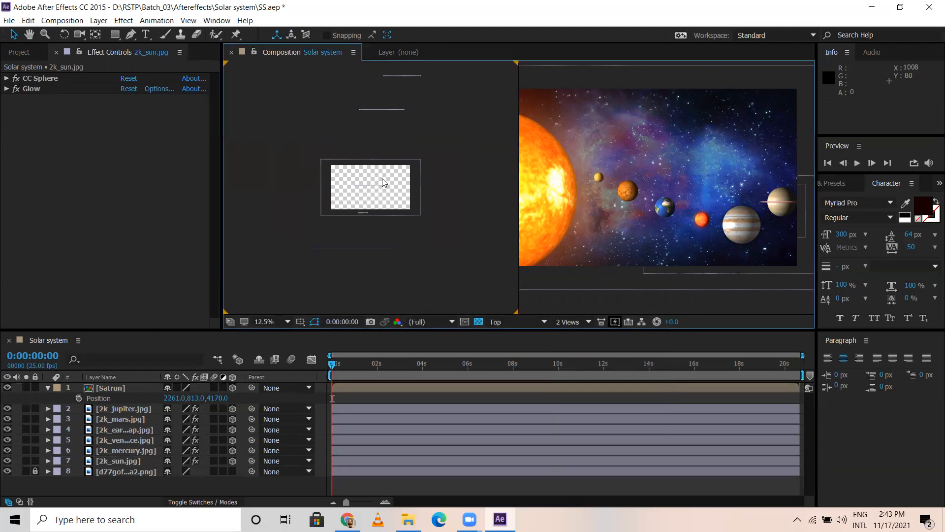
scroll(382, 178, "down", 4)
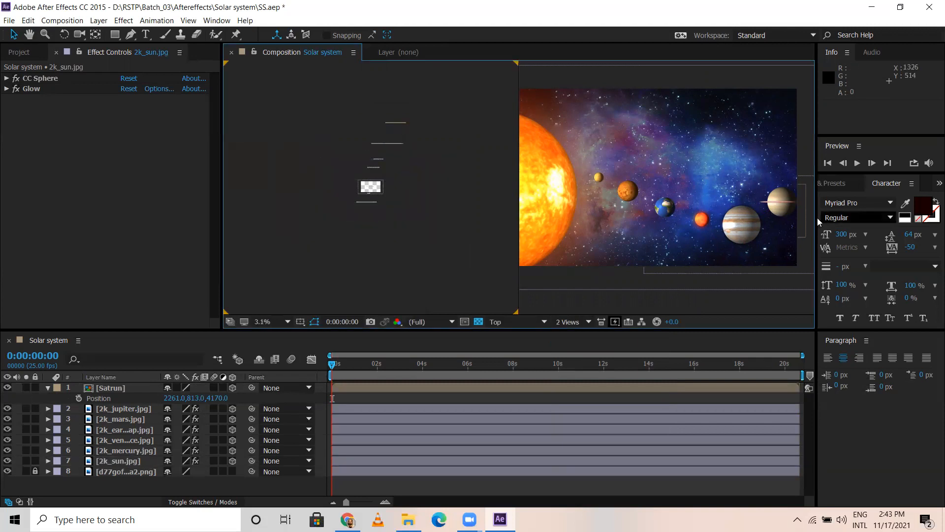
left_click(127, 407)
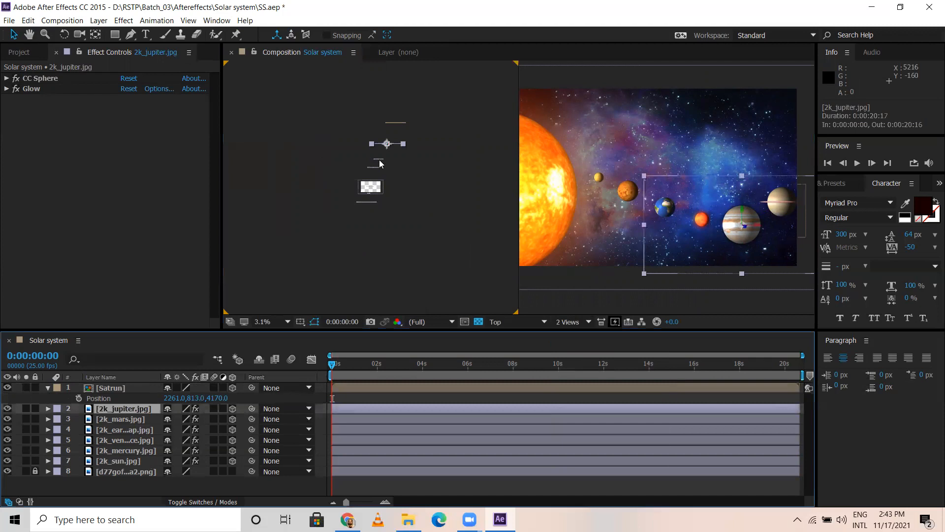
left_click(139, 420)
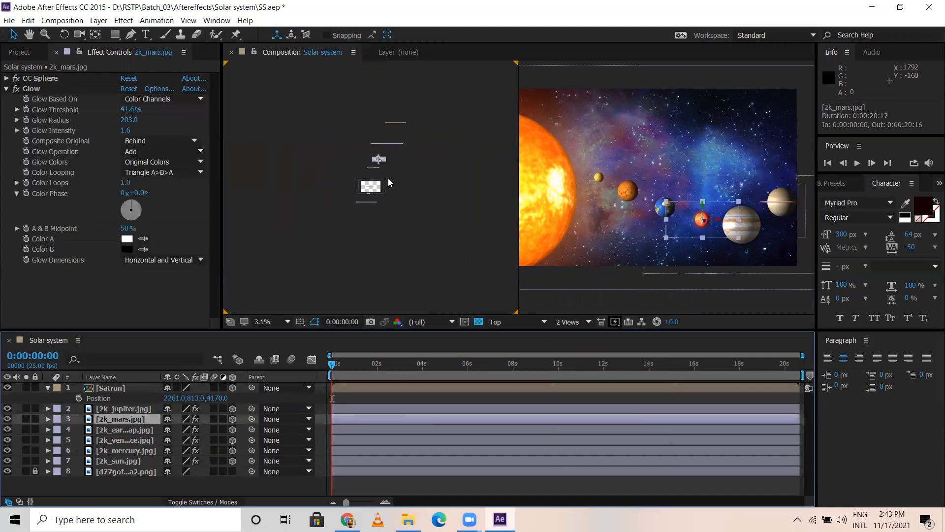
left_click(133, 431)
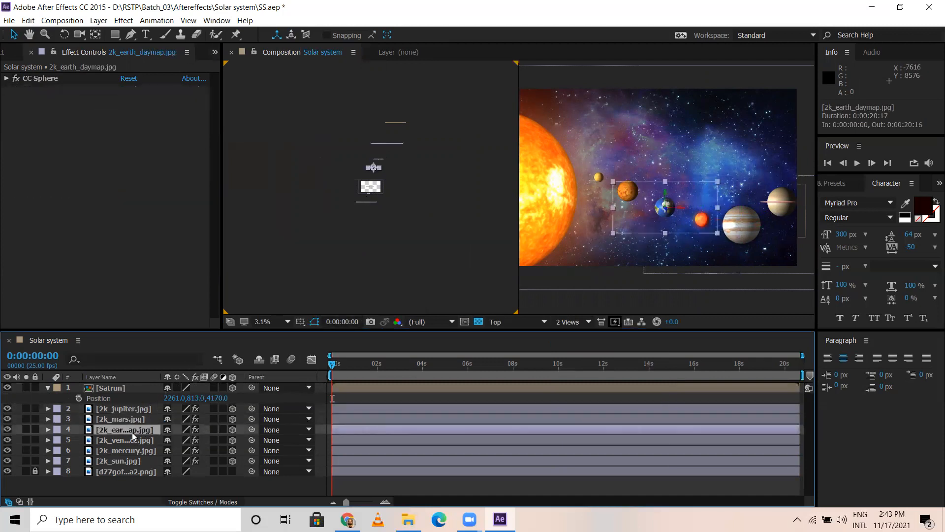
left_click(118, 389)
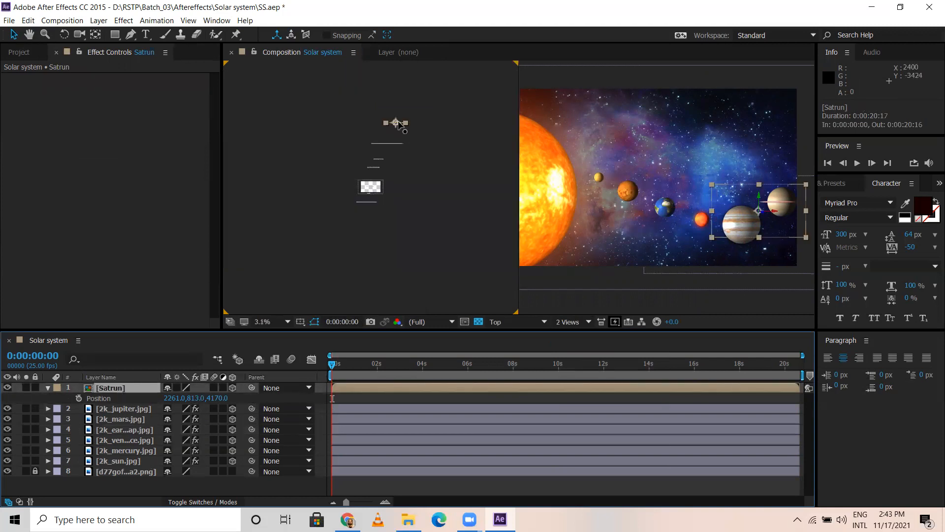
Step: Move the Satrun layer closer and inward in the Top view, to a position of about 2085, 813, 3978
scroll(401, 119, "up", 1)
left_click(475, 144)
scroll(463, 140, "up", 1)
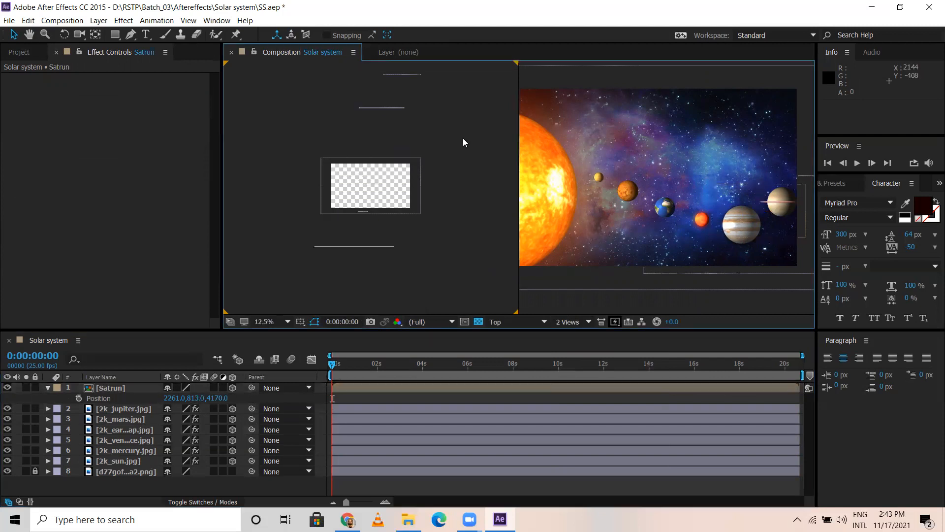
scroll(464, 139, "down", 3)
scroll(408, 130, "up", 3)
left_click_drag(458, 141, 440, 281)
left_click_drag(462, 186, 419, 258)
left_click(139, 389)
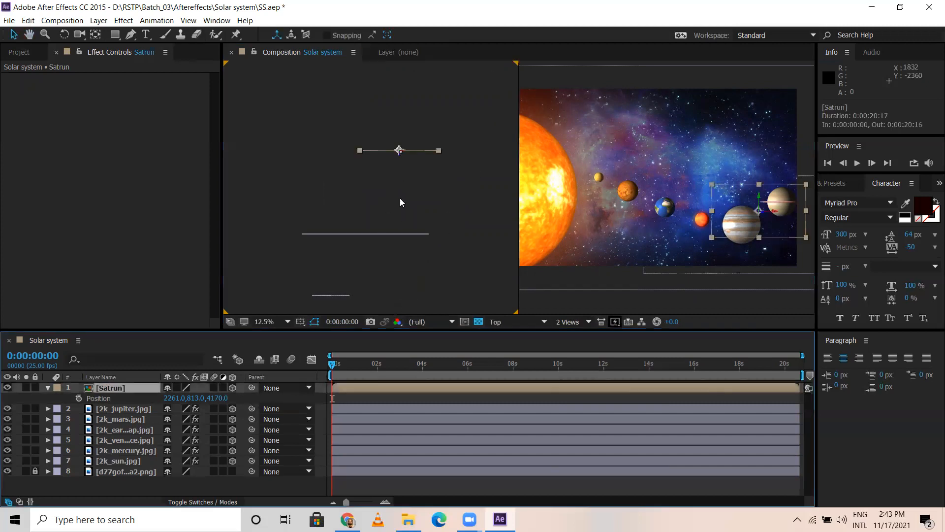
key("=")
key("=")
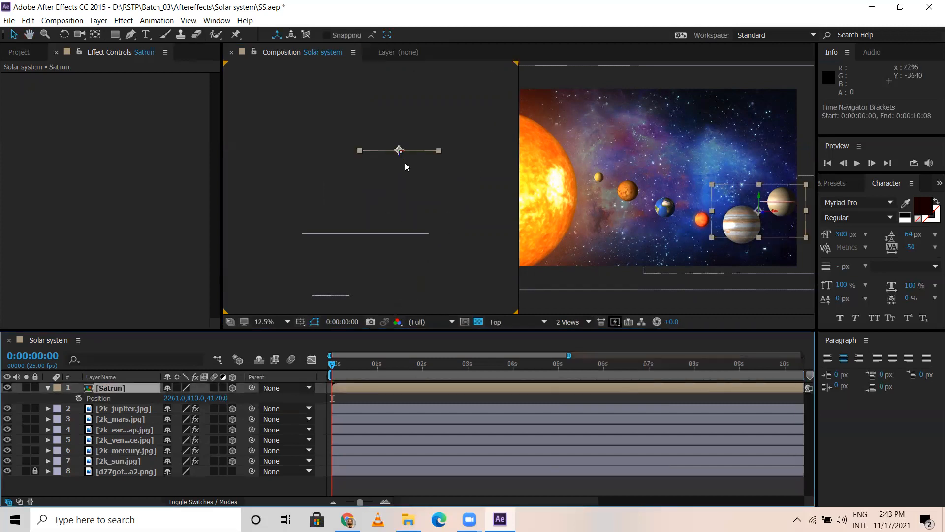
left_click(404, 158)
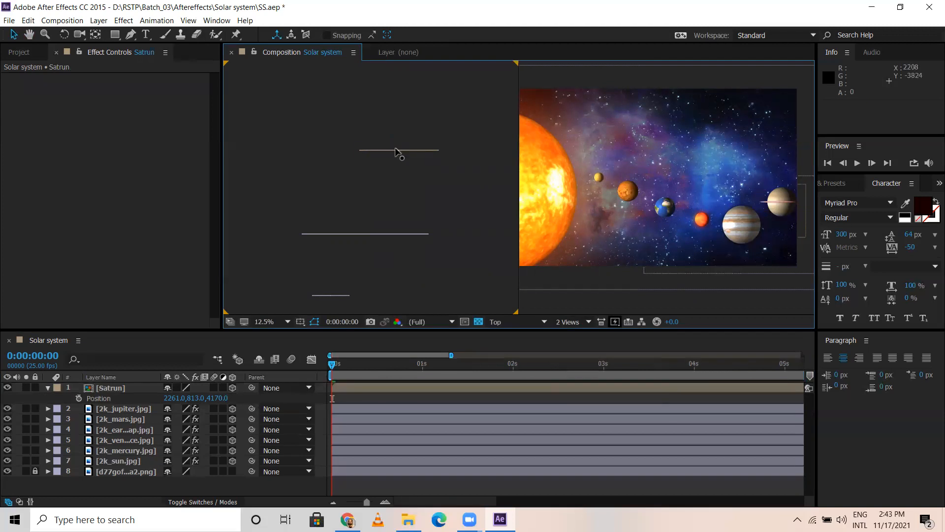
left_click(400, 150)
mouse_move(400, 151)
left_mouse_down()
mouse_move(404, 136)
mouse_move(407, 200)
mouse_move(400, 164)
mouse_move(435, 170)
mouse_move(402, 166)
left_mouse_up()
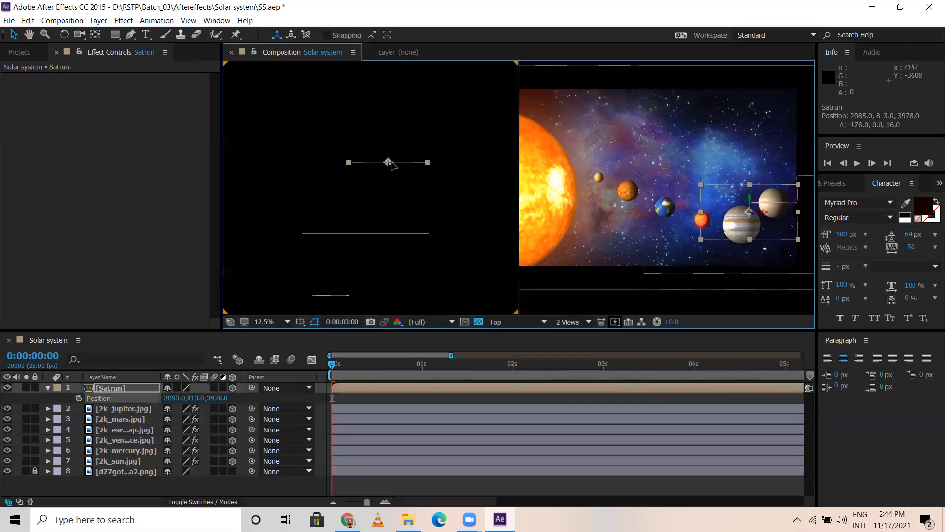
Step: Shift Jupiter toward the sun along X to about 1615, 855, 2808, and shift Mars sunward along X as well
left_click(377, 232)
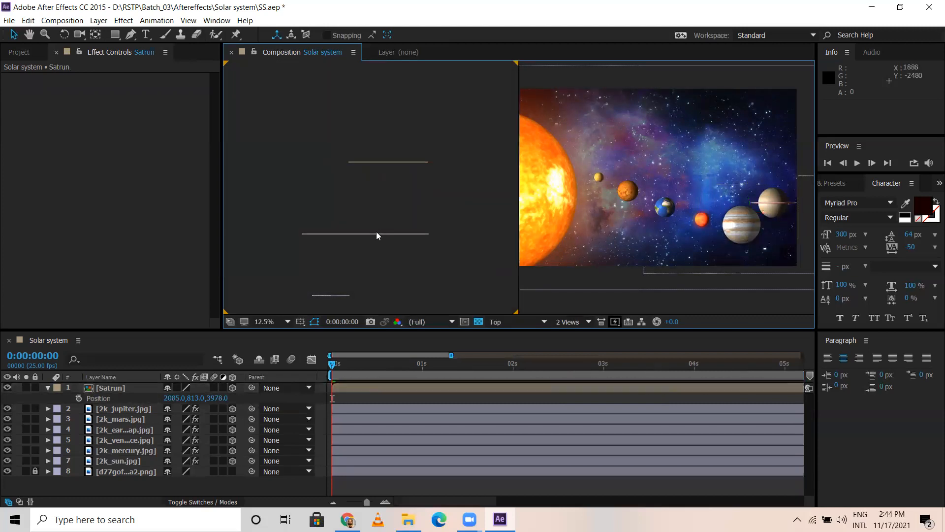
left_click(144, 408)
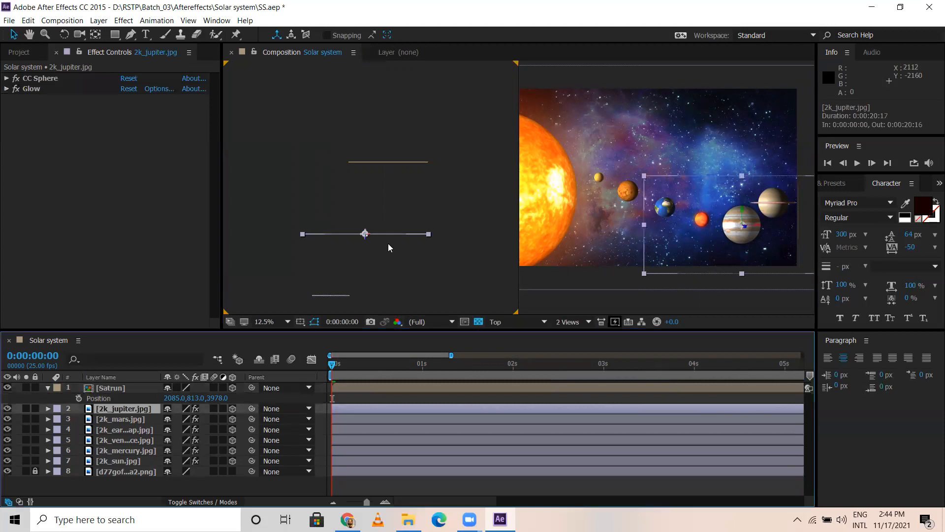
mouse_move(375, 235)
left_mouse_down()
mouse_move(358, 234)
mouse_move(368, 234)
left_mouse_up()
left_click(337, 295)
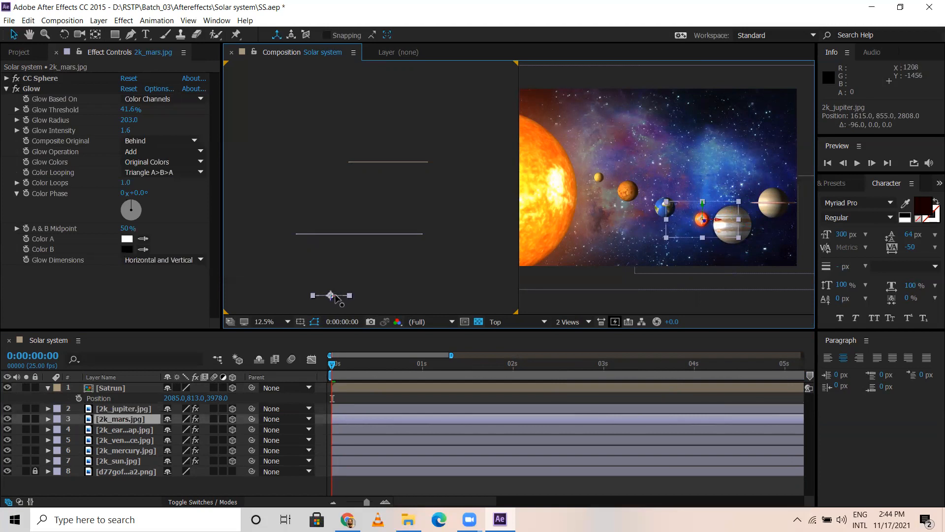
left_click_drag(337, 296, 320, 295)
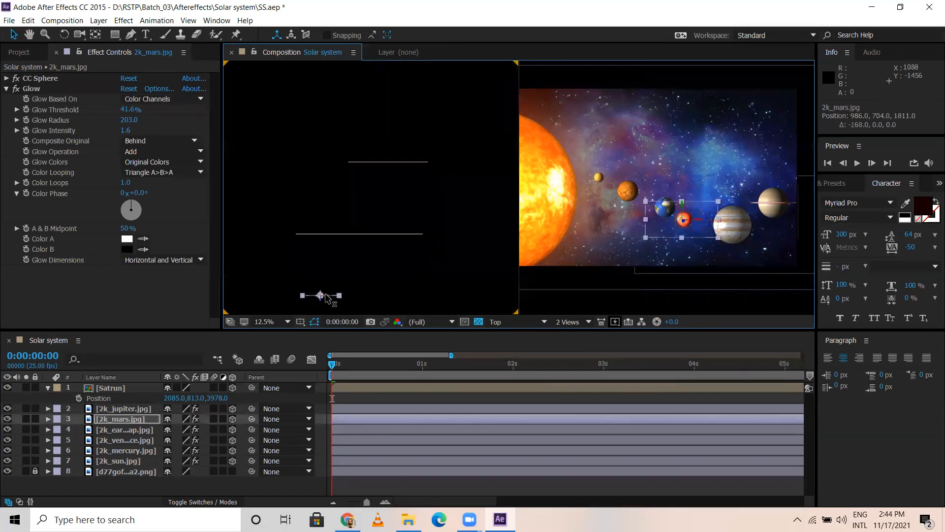
Step: Move Earth in the Top view to about 690, 568, 1216 and Mars to about 858, 704, 1811
left_click(132, 433)
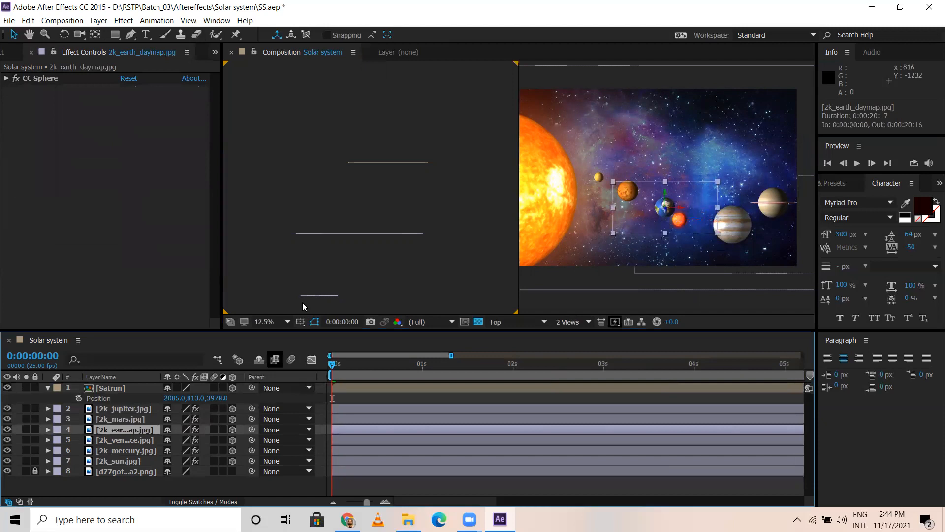
scroll(360, 276, "down", 1)
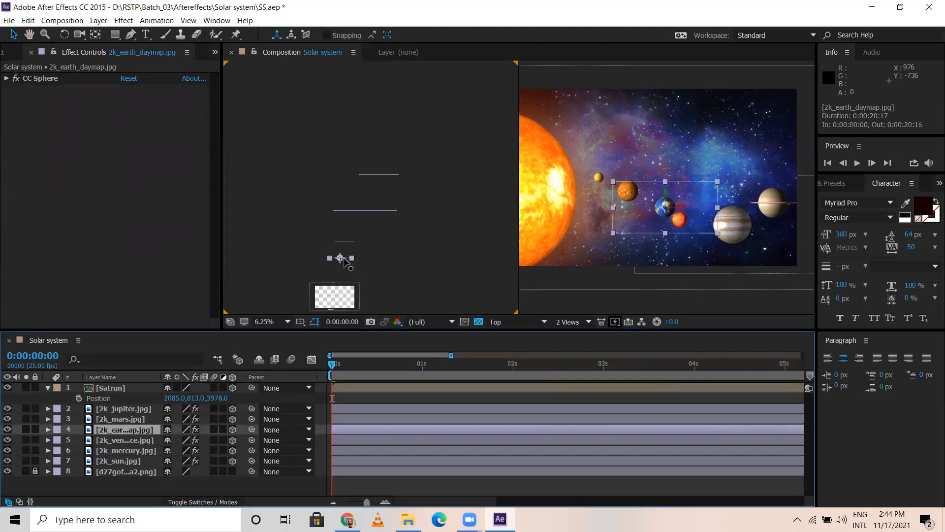
mouse_move(343, 262)
left_mouse_down()
mouse_move(331, 257)
mouse_move(339, 260)
left_mouse_up()
left_click(352, 242)
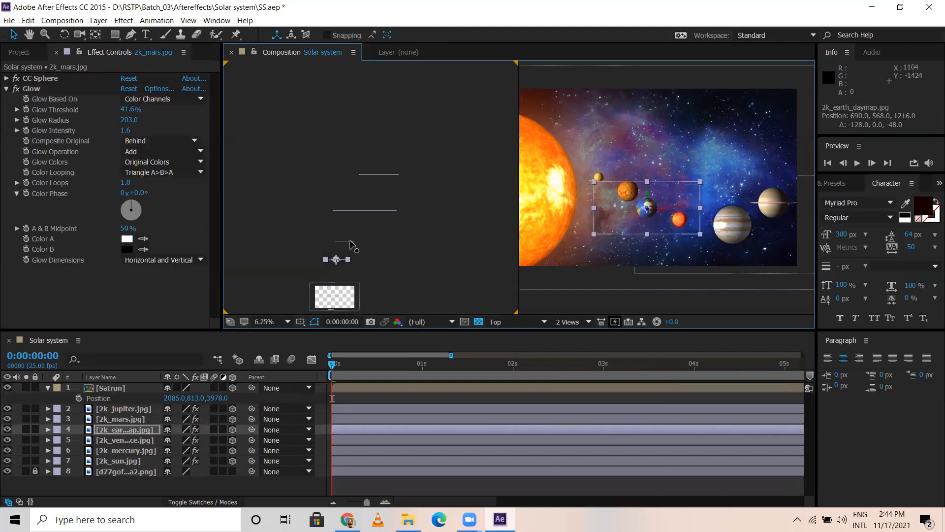
left_click_drag(348, 244, 346, 244)
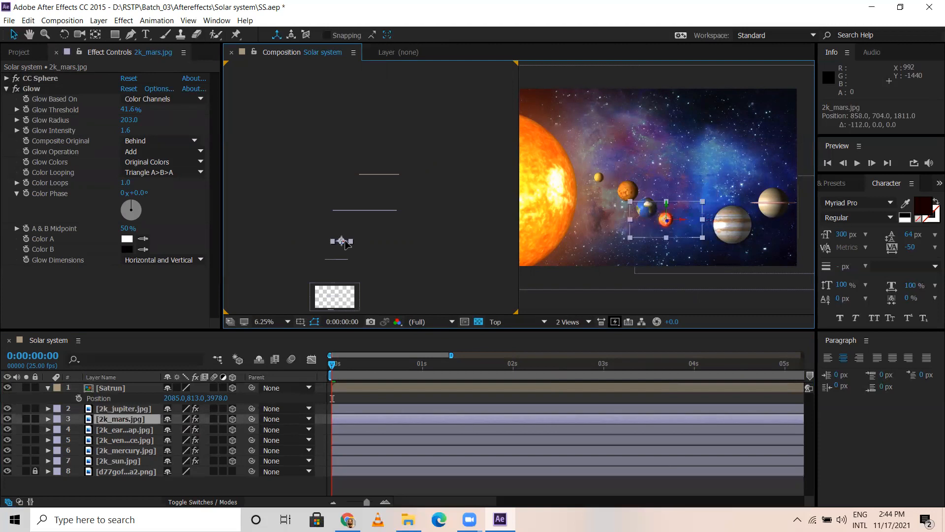
Step: Move Jupiter inward to about 1247, 855, 2600 and the Satrun layer to about 1701, 813, 3434
left_click(372, 211)
left_click_drag(367, 213, 354, 220)
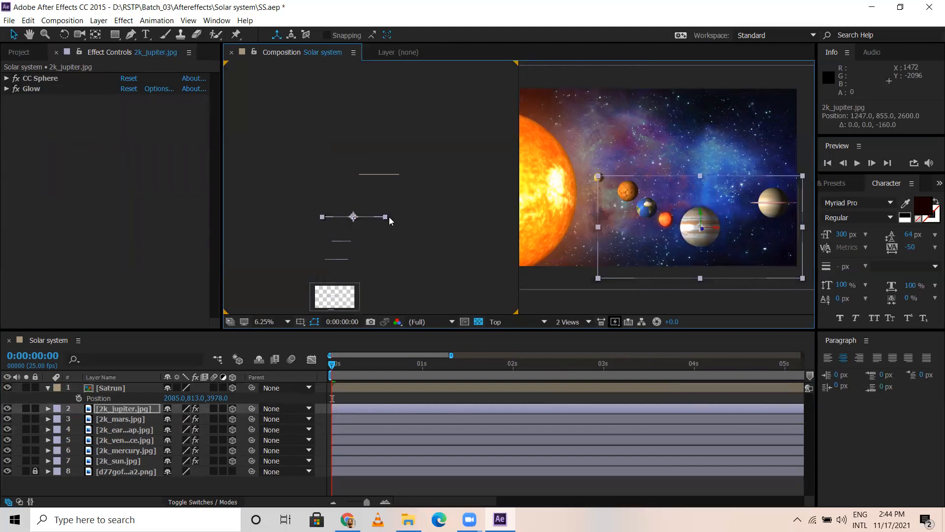
left_click_drag(382, 174, 376, 194)
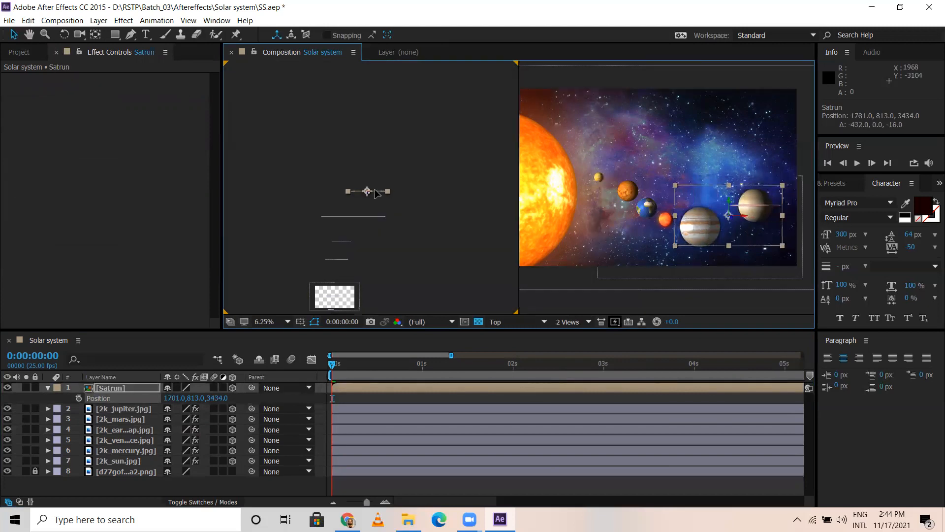
Step: Shift Mercury sunward along X to about 478, 360, -415 and Venus to about 513, 416, 30
left_click(128, 449)
scroll(357, 280, "down", 1)
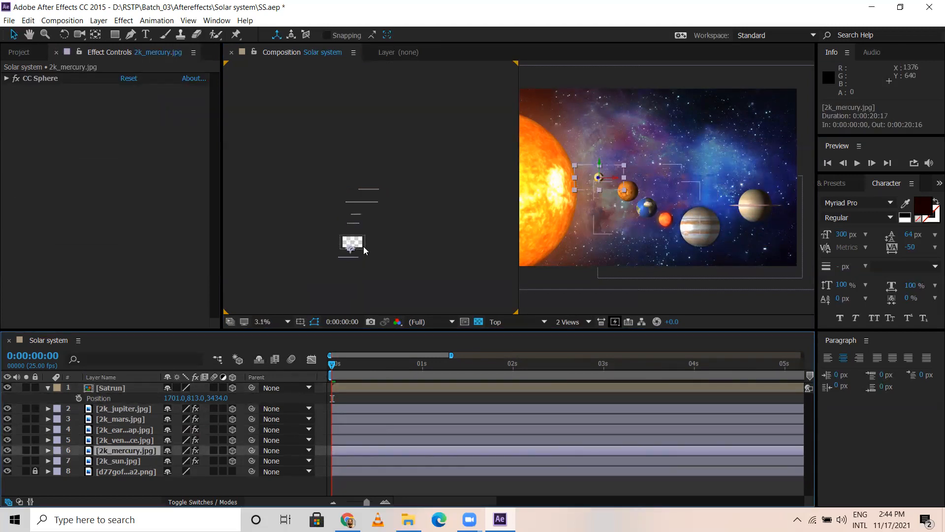
left_click(348, 250)
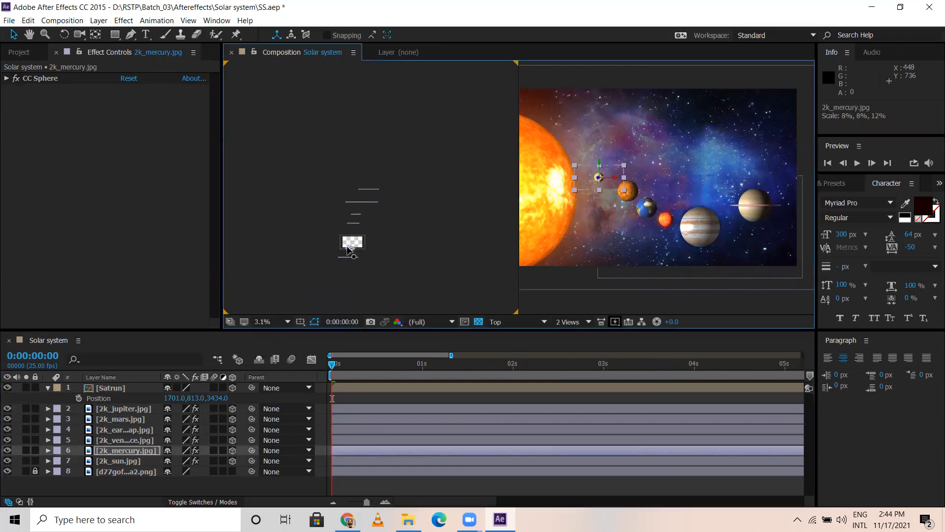
scroll(351, 258, "up", 1)
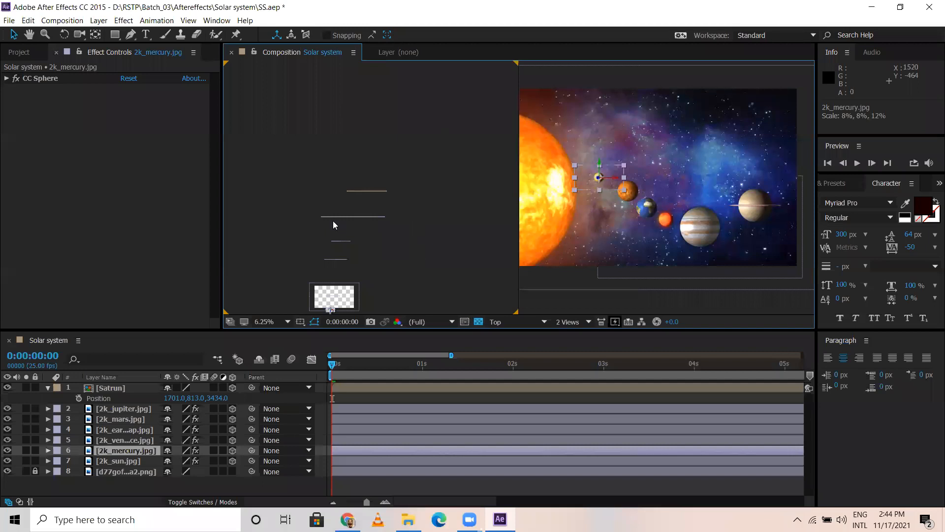
scroll(333, 220, "up", 2)
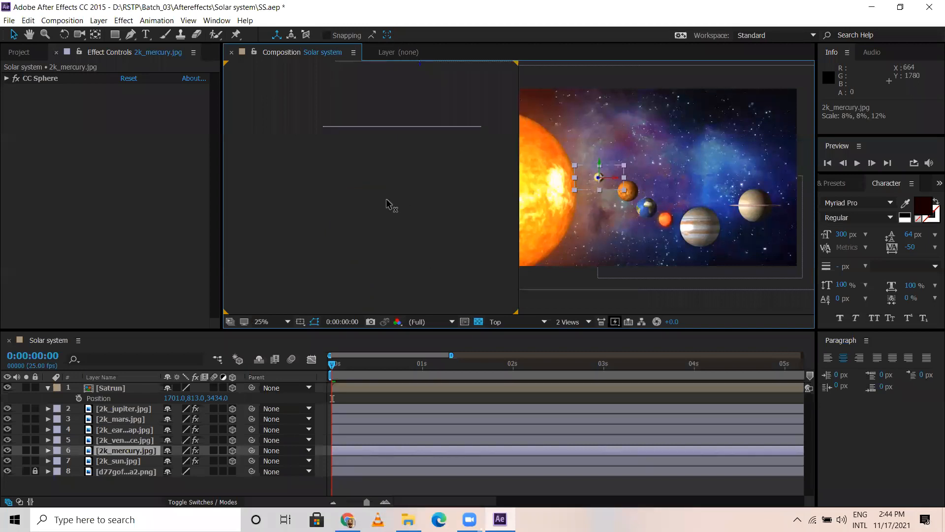
left_click_drag(391, 200, 386, 200)
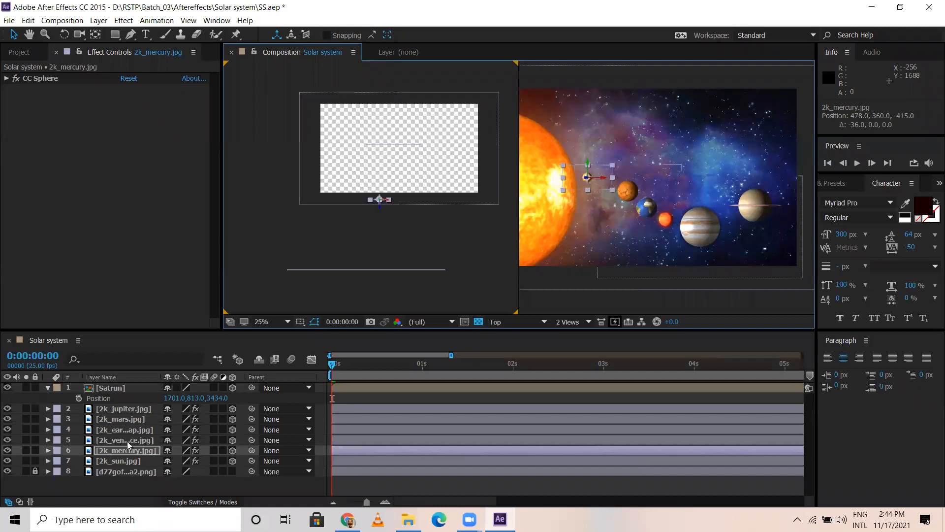
left_click(403, 148)
left_click_drag(403, 148, 393, 151)
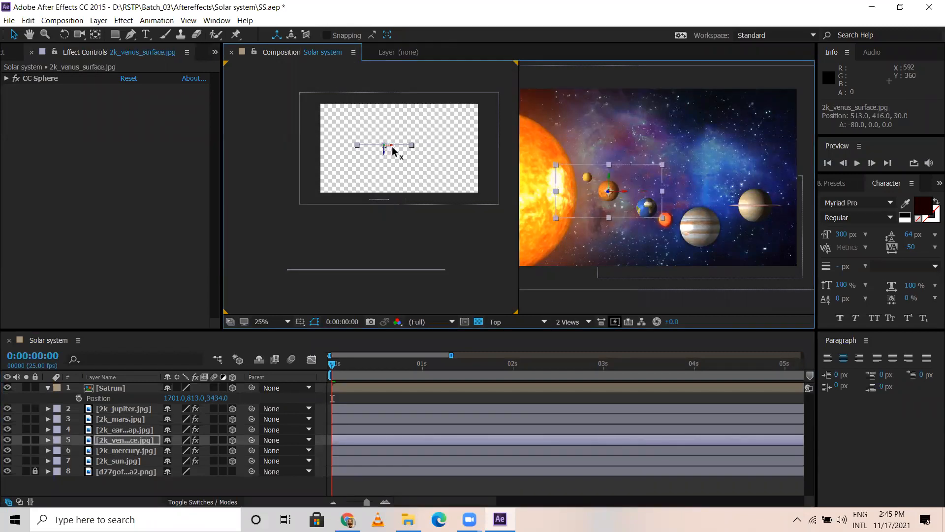
Step: Shift the Earth layer sunward along X in the Top view, to about 598, 568, 1216
left_click(129, 419)
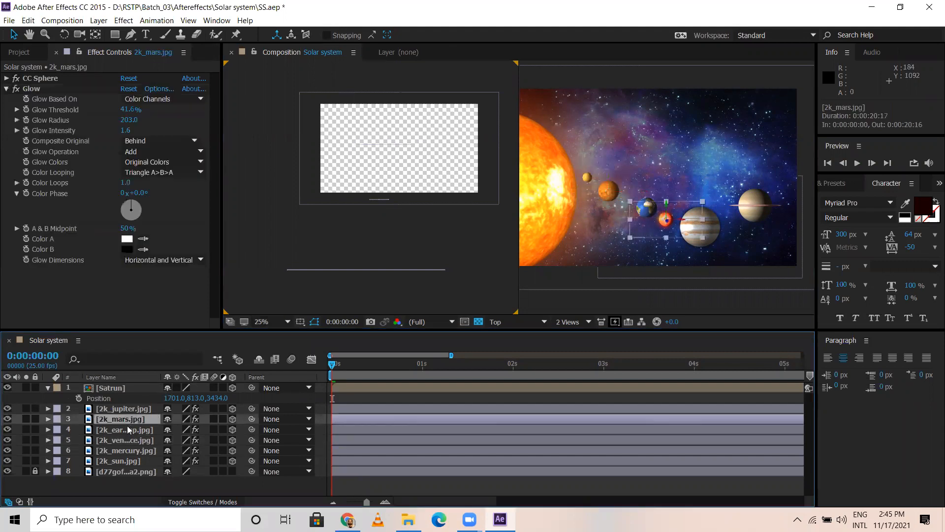
left_click(130, 430)
key("h")
left_click_drag(430, 147, 433, 207)
key("v")
left_click_drag(412, 110, 401, 110)
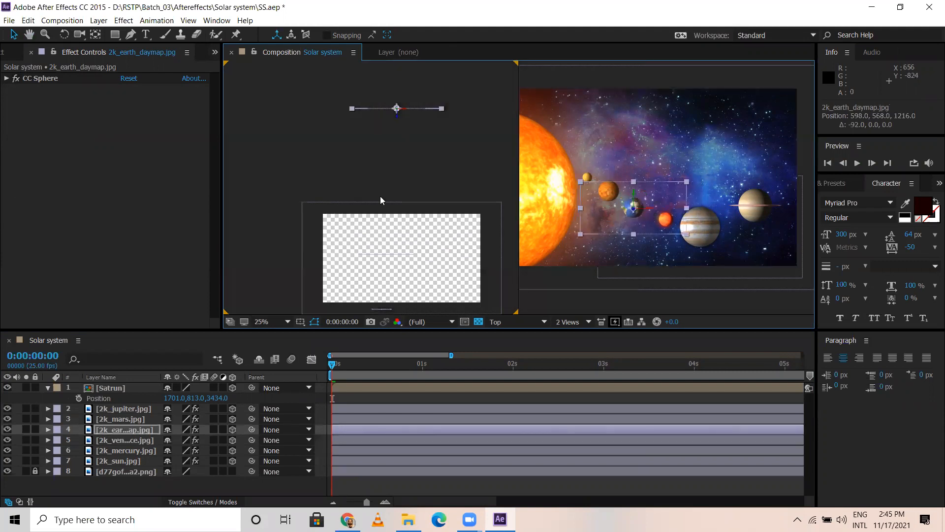
Step: Shift the Mars layer sunward along X in the Top view, to about 782, 704, 1811
left_click(119, 419)
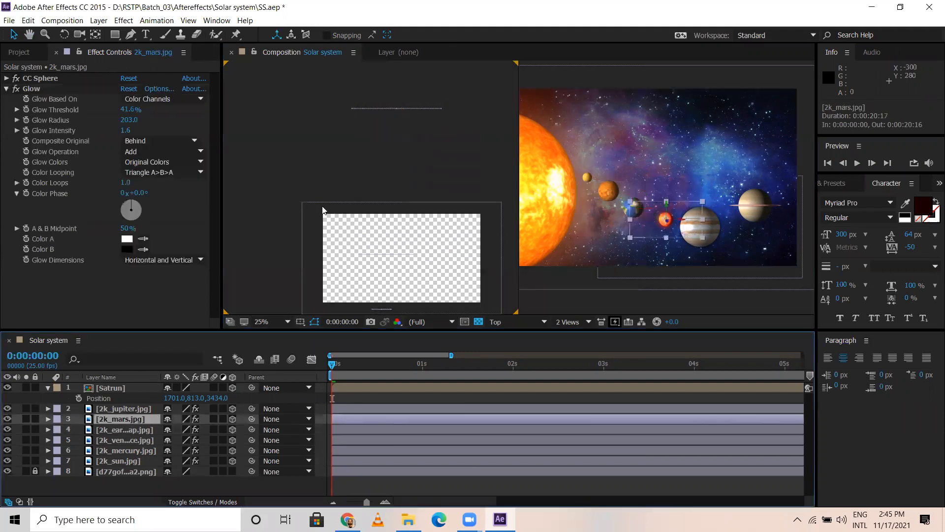
left_click_drag(378, 175, 305, 307)
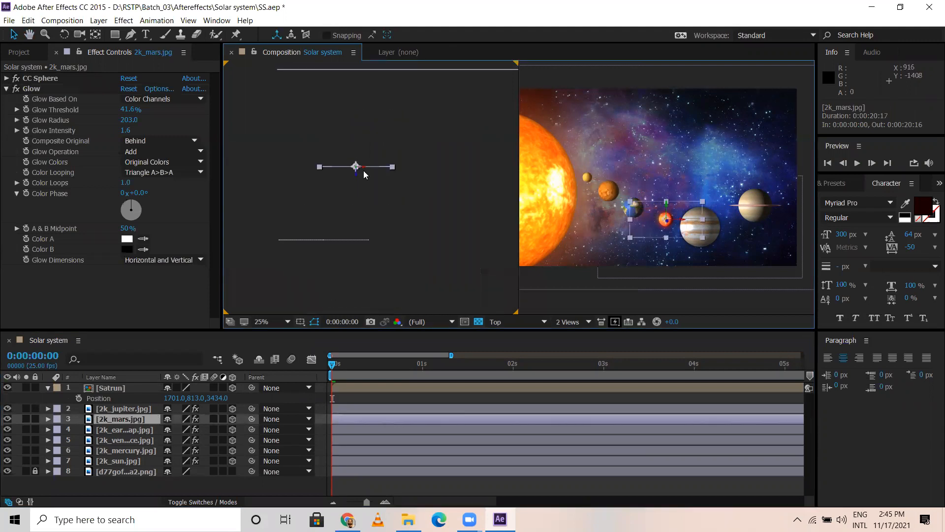
left_click_drag(364, 172, 355, 171)
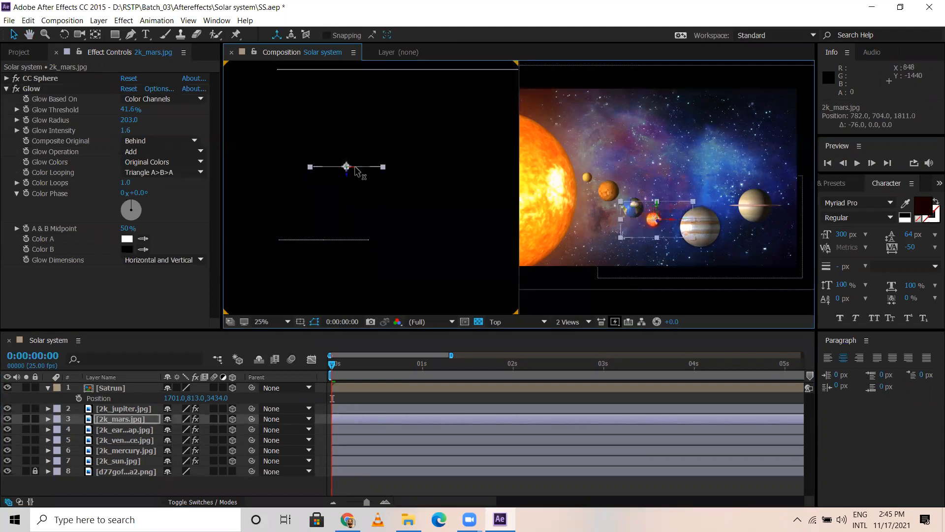
Step: Shift the Jupiter layer sunward along X in the Top view, to about 1163, 855, 2600
left_click(128, 411)
key("space")
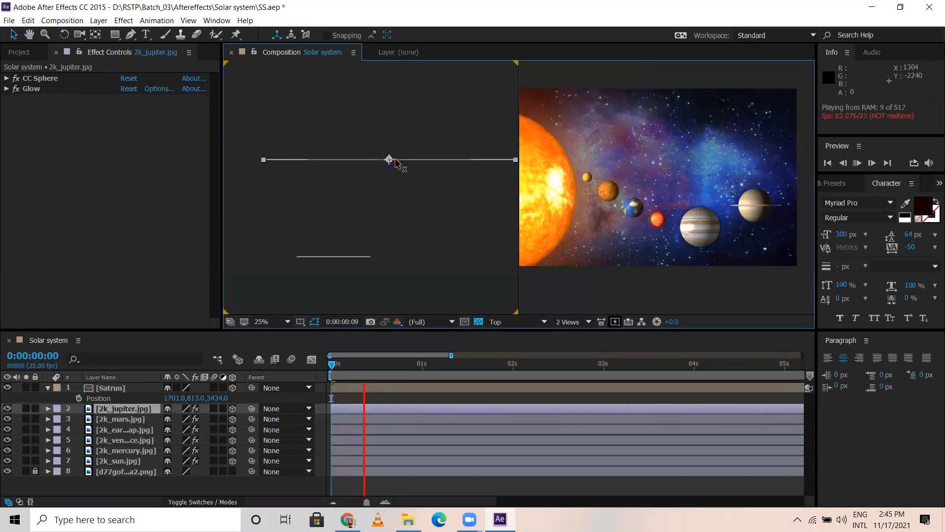
left_click_drag(393, 161, 389, 162)
key("space")
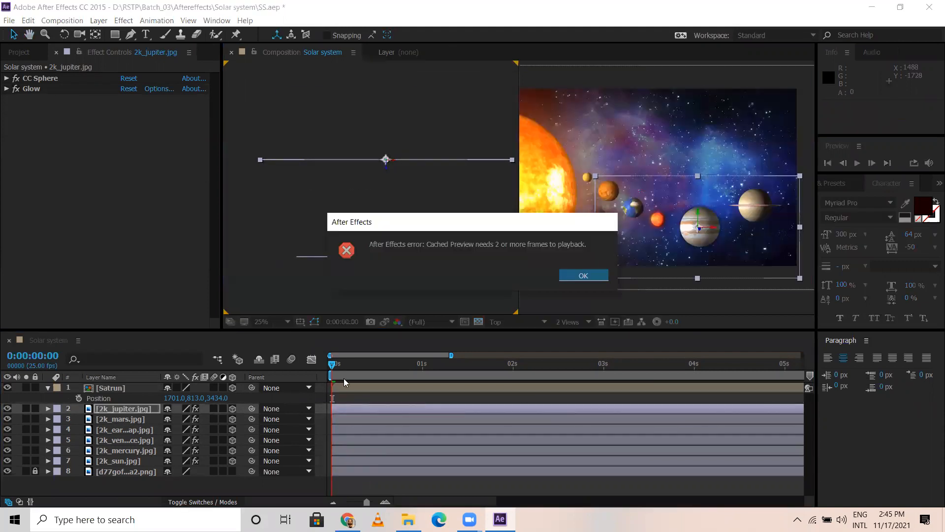
left_click(582, 276)
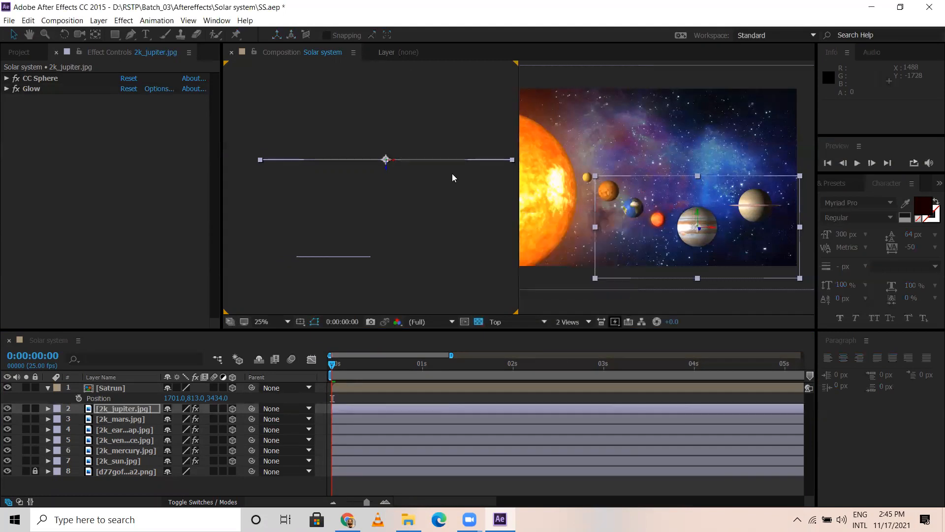
left_click_drag(393, 164, 386, 163)
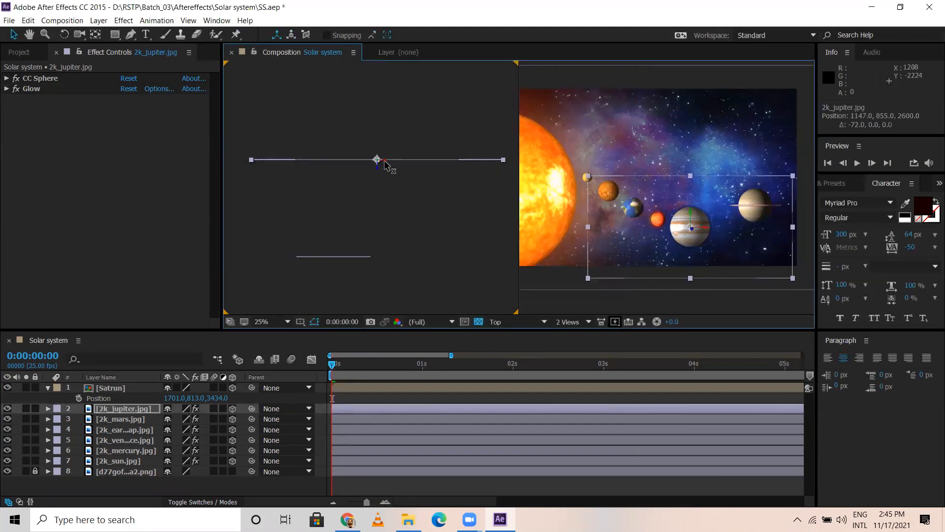
Step: Shift the Satrun layer sunward along X in the Top view, to about 1601, 813, 3434
left_click_drag(435, 186, 430, 274)
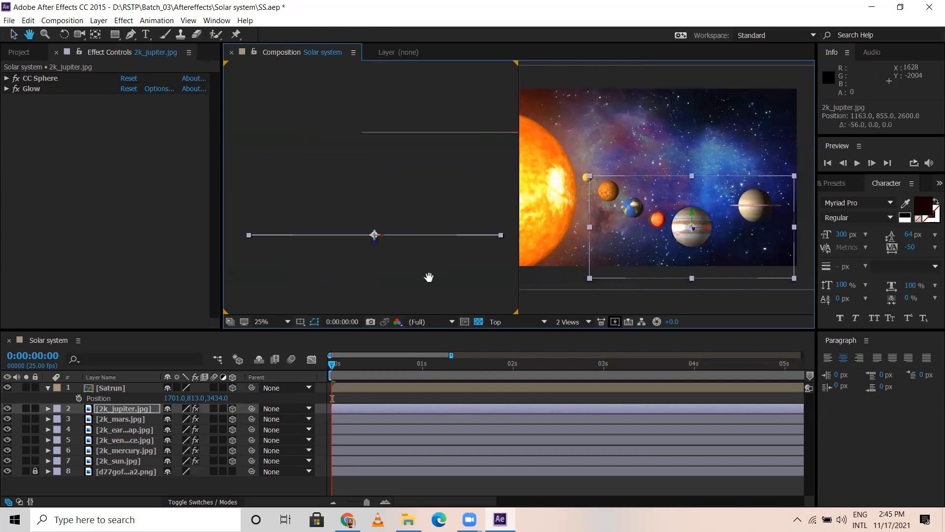
left_click(118, 389)
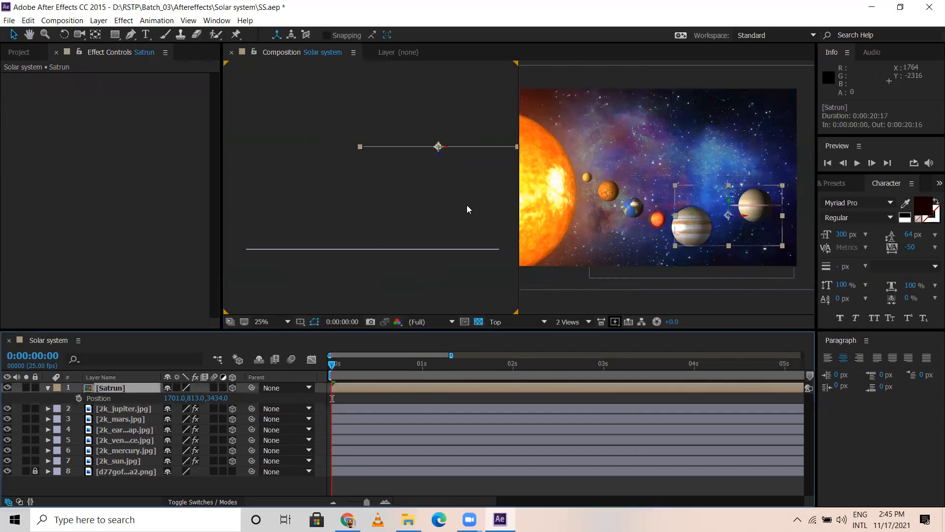
left_click_drag(443, 148, 423, 222)
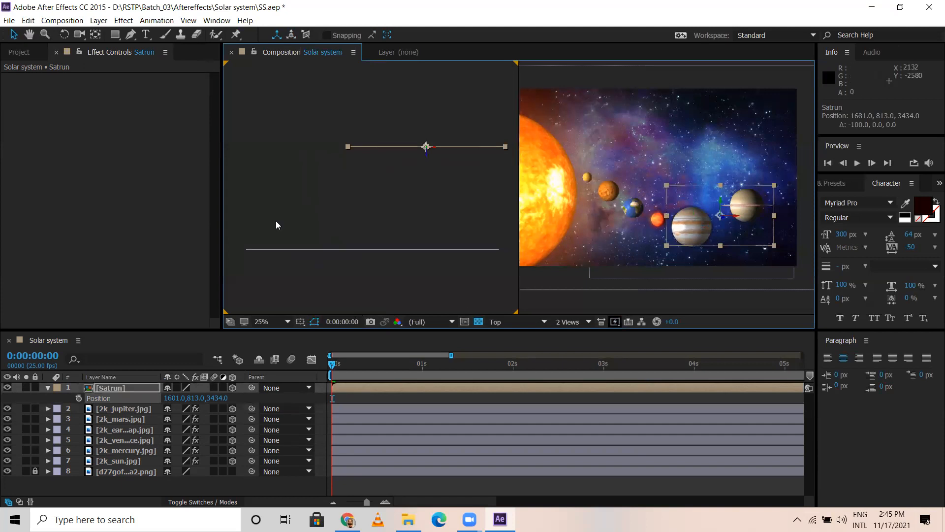
Step: Import 2k_uranus.jpg from the Assets folder and add it as the topmost layer of the Solar system composition
left_click(28, 52)
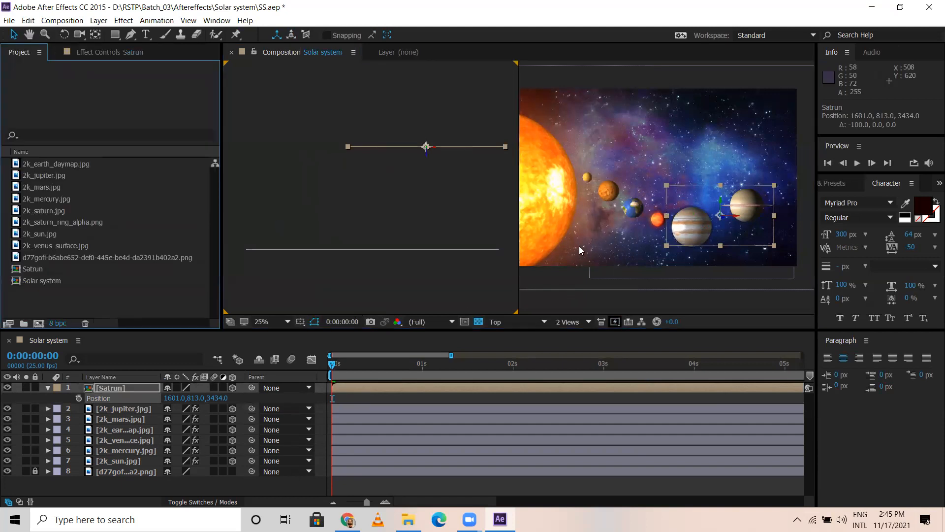
left_click(408, 519)
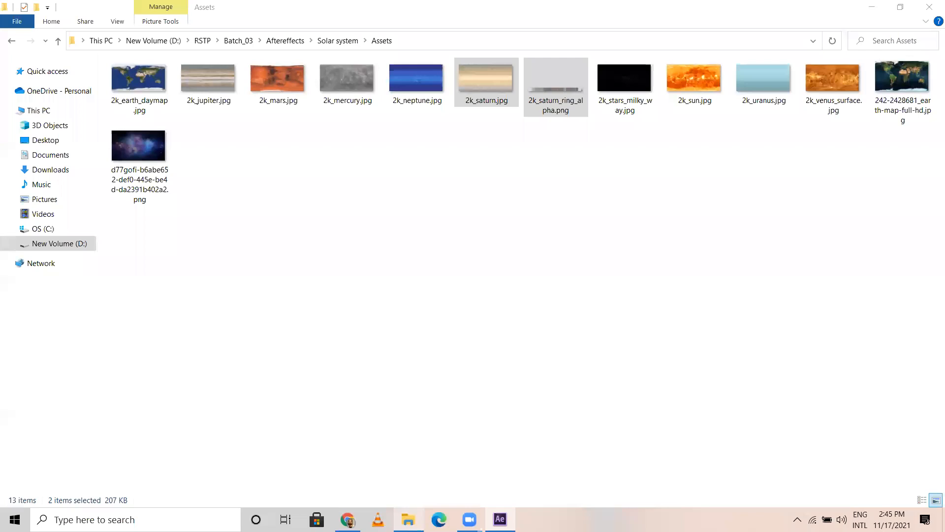
left_click(752, 182)
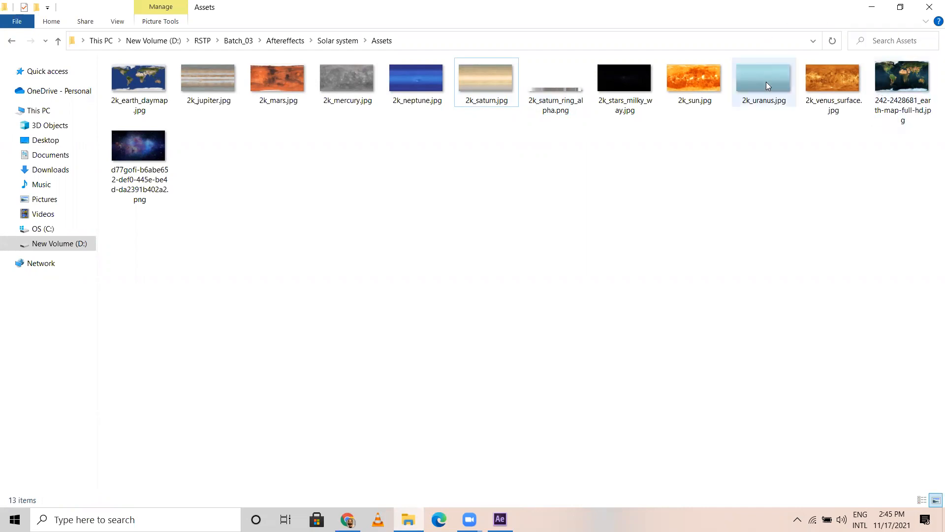
left_click_drag(766, 83, 500, 519)
left_click_drag(352, 339, 112, 385)
left_click(48, 397)
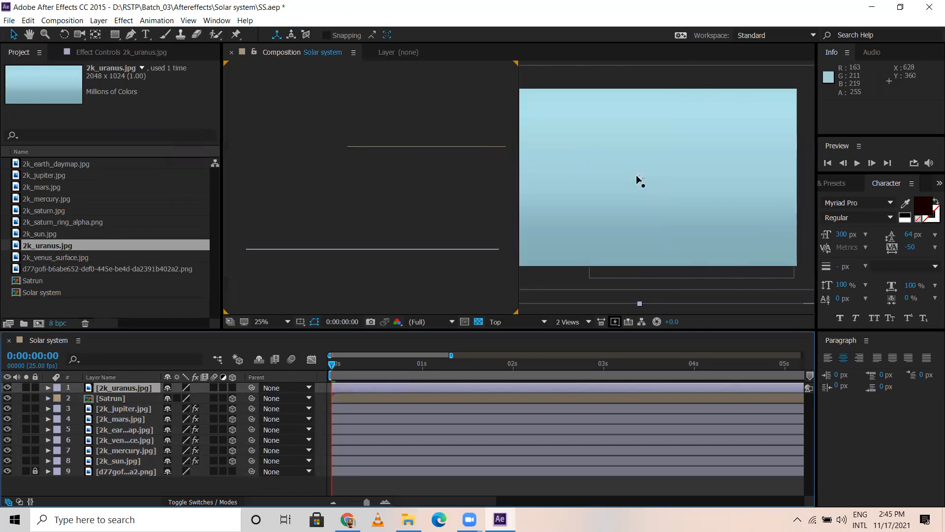
Step: Apply the CC Sphere effect to the 2k_uranus.jpg layer and make it a 3D layer
scroll(686, 161, "down", 3)
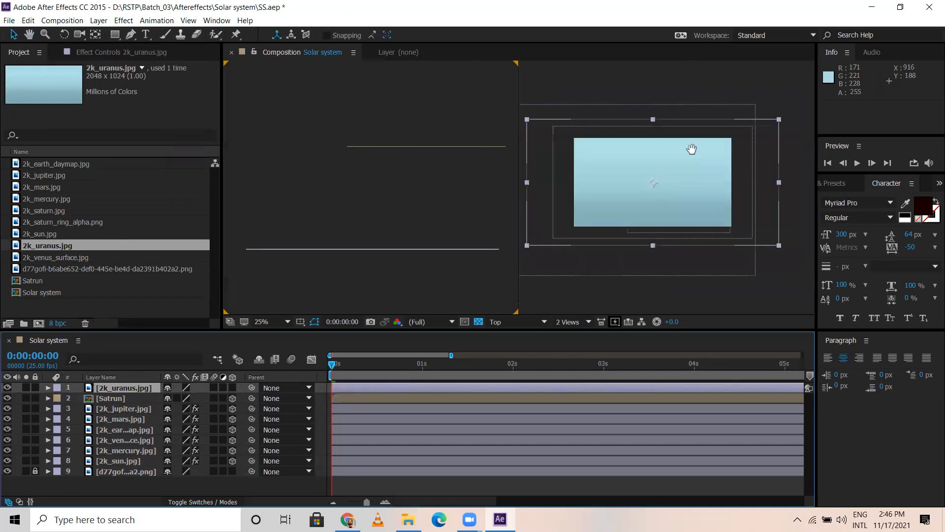
left_click_drag(677, 90, 673, 93)
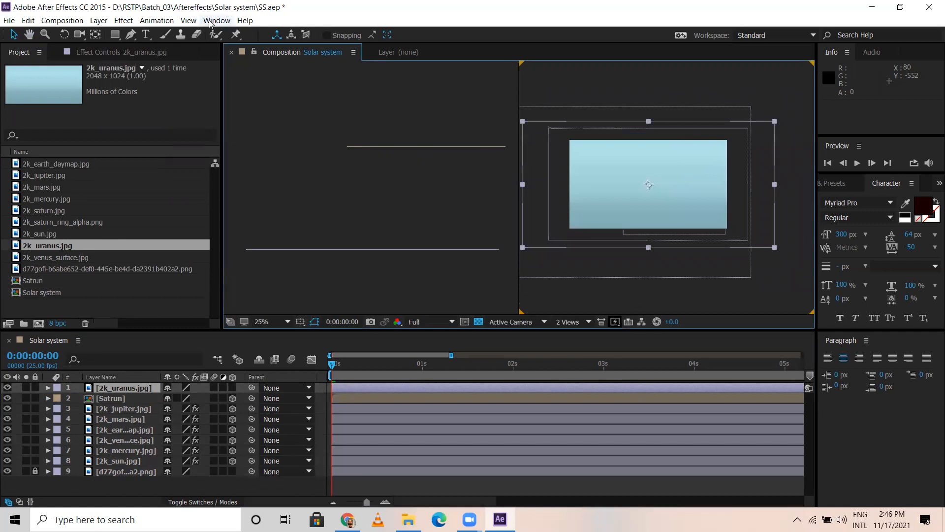
left_click(156, 21)
mouse_move(124, 20)
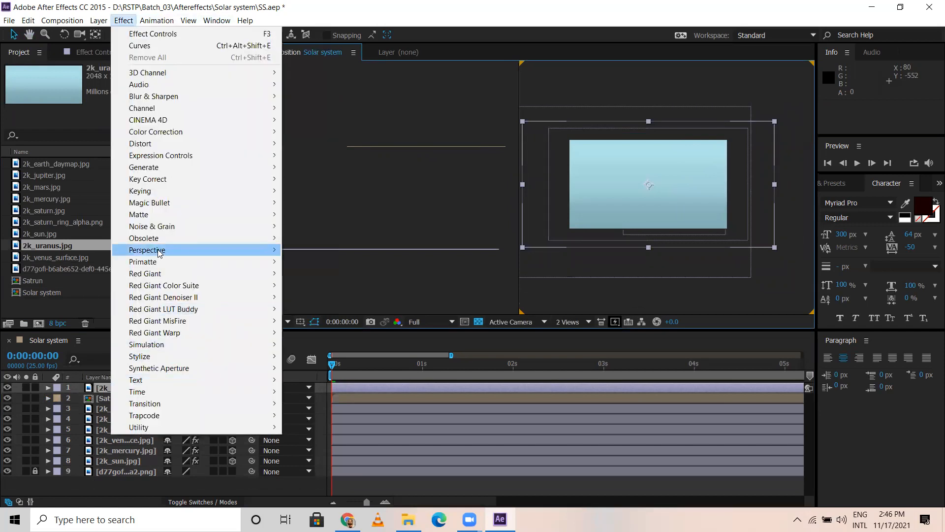
mouse_move(207, 250)
left_click(337, 321)
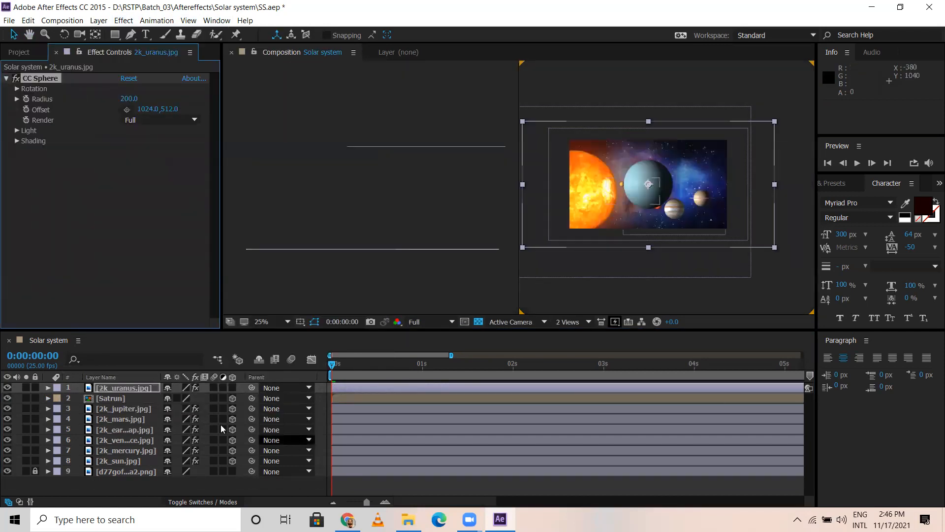
left_click(232, 388)
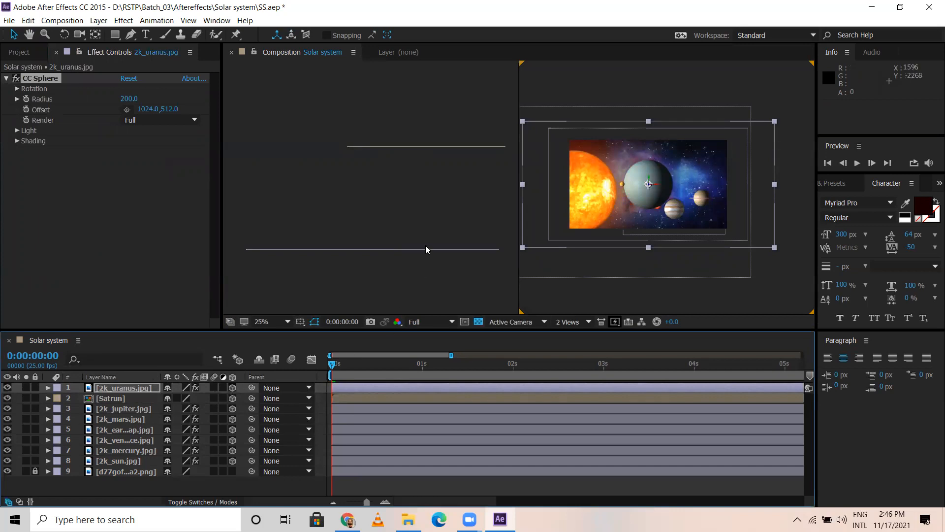
Step: Push the Uranus layer back in depth in the Top view, placing it between Jupiter and Saturn
scroll(376, 204, "down", 3)
scroll(371, 238, "up", 1)
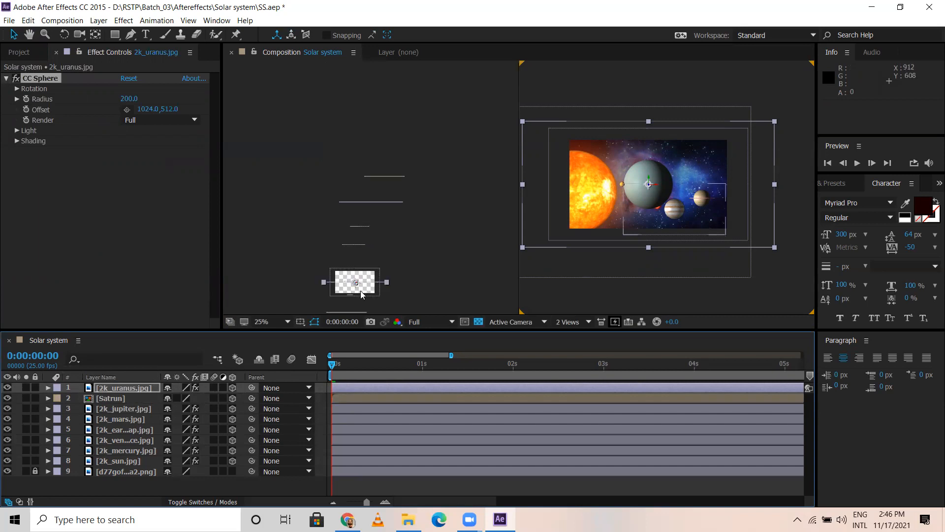
scroll(362, 284, "up", 1)
left_click(409, 277)
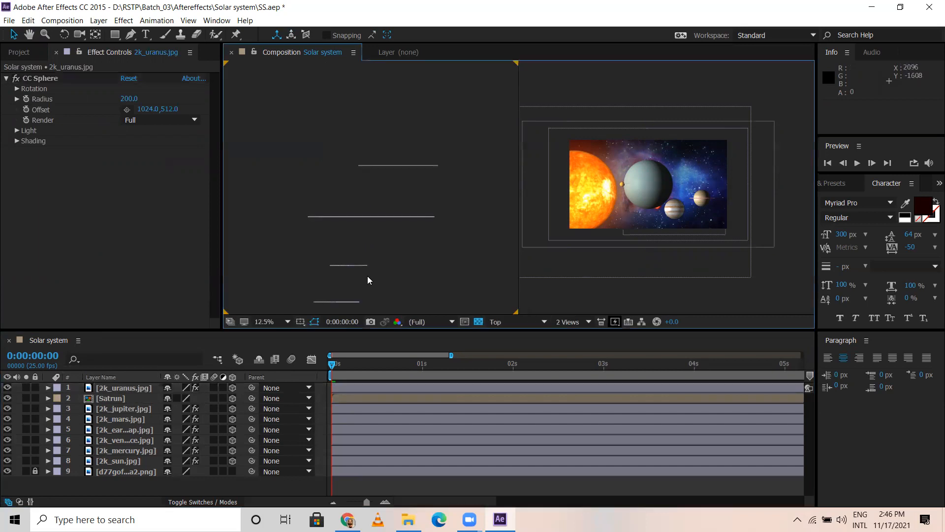
left_click(133, 389)
key("space")
left_click_drag(429, 259, 471, 137)
left_click_drag(384, 246, 416, 95)
key("space")
left_click_drag(445, 192, 422, 273)
left_click_drag(392, 192, 416, 134)
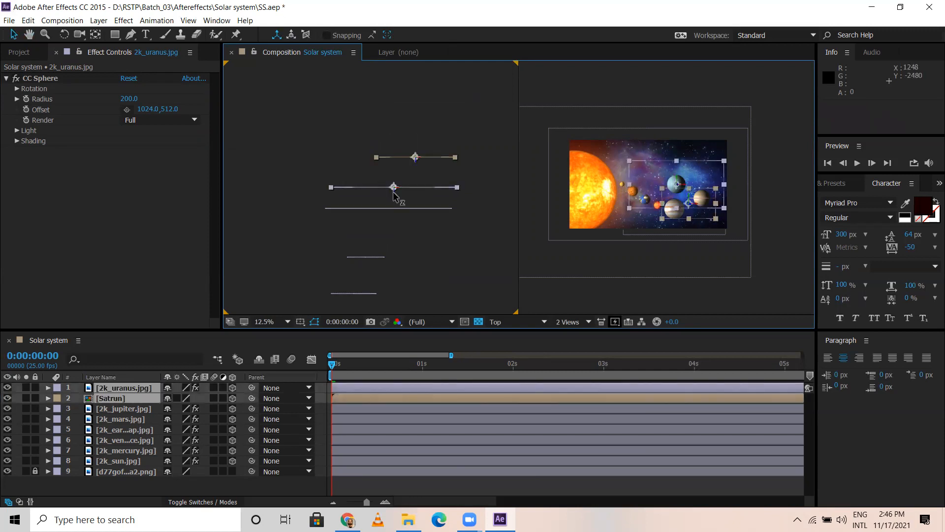
Step: Move the Uranus layer alone behind and beyond Saturn, then lower it, to about 2320, 708, 3944
left_click(455, 298)
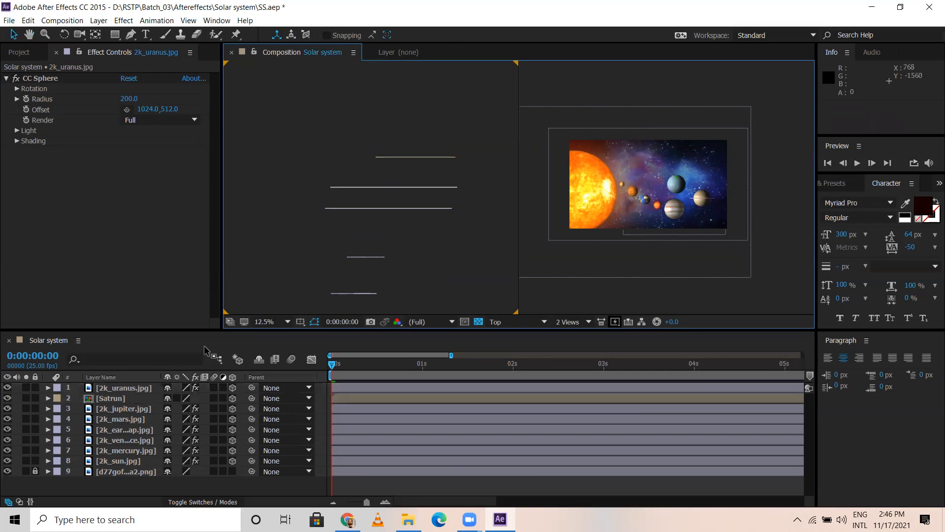
left_click(135, 391)
left_click_drag(404, 193, 461, 131)
left_click_drag(712, 177, 744, 219)
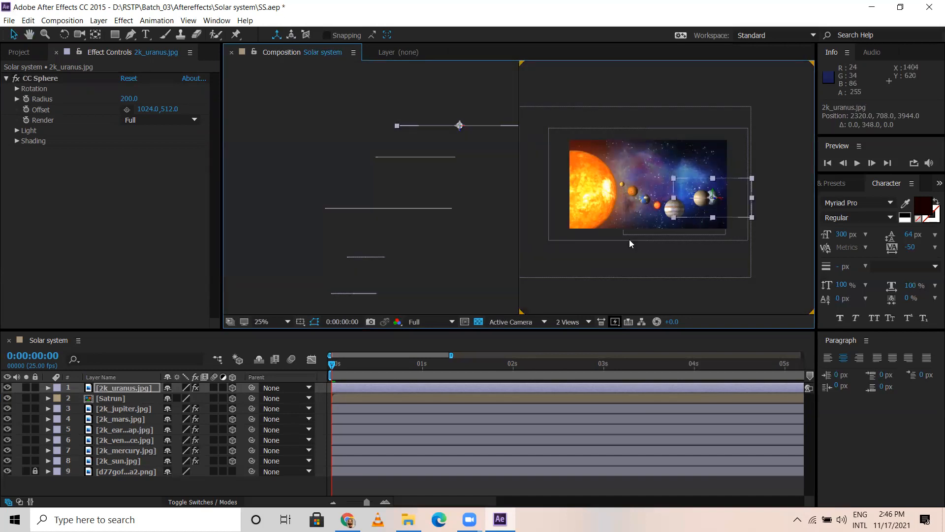
Step: Lower the Satrun layer to about 1601, 1177, 3434 and the Uranus layer to about 2320, 1372, 3944
left_click(439, 157)
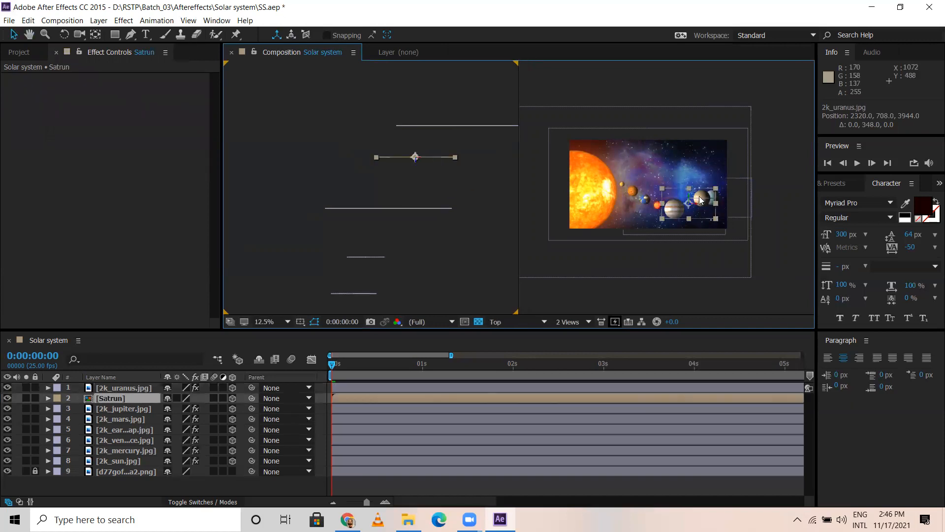
left_click_drag(698, 220, 709, 245)
left_click(489, 127)
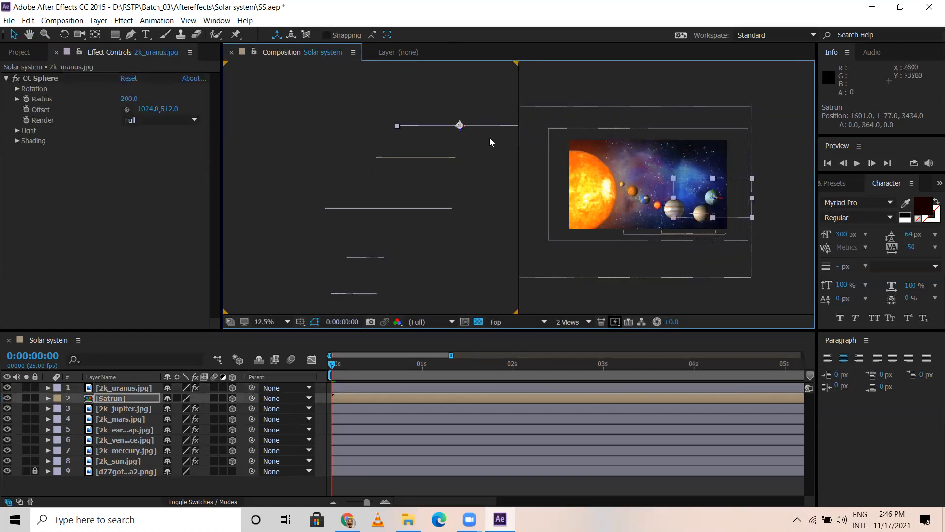
left_click_drag(713, 190, 740, 271)
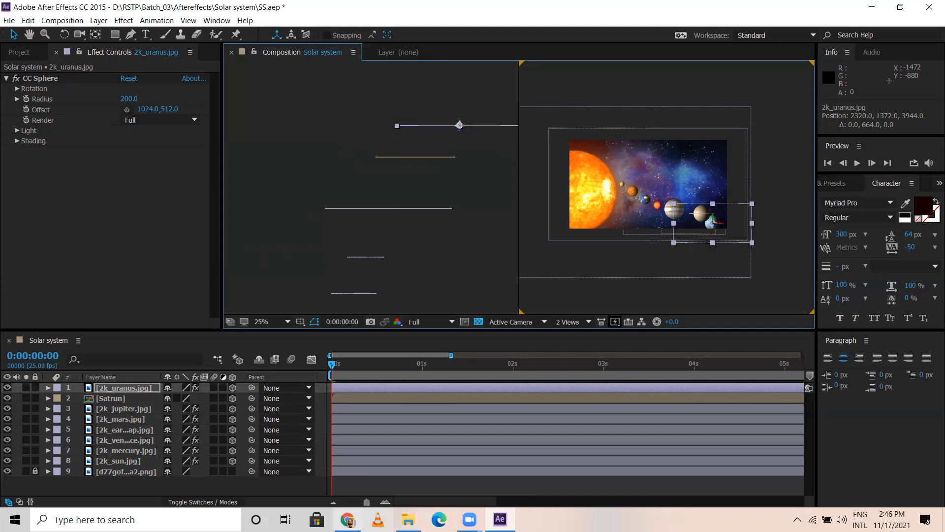
left_click(409, 519)
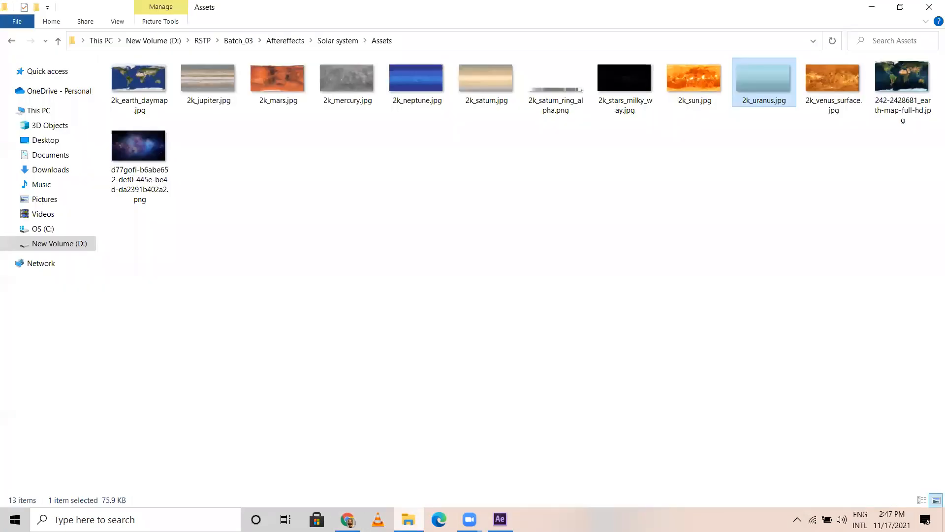
left_click(729, 132)
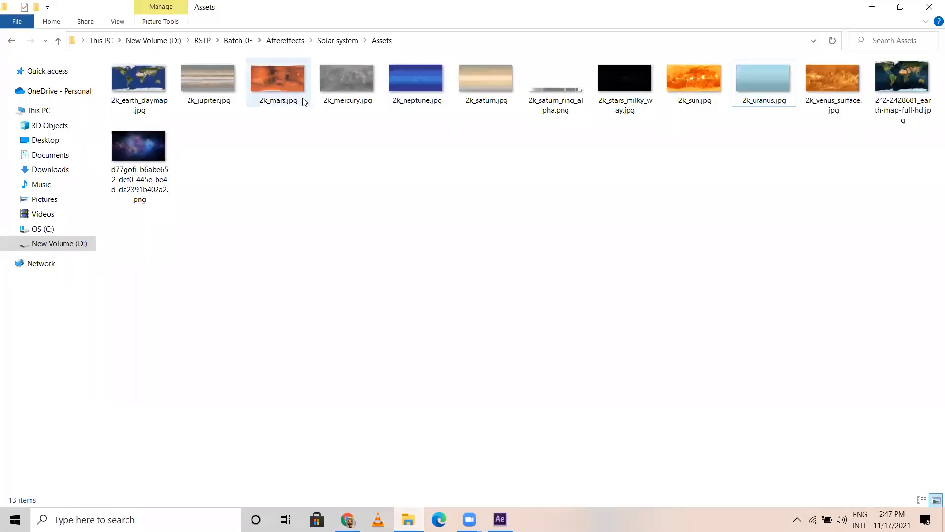
left_click_drag(418, 76, 26, 62)
left_click(21, 55)
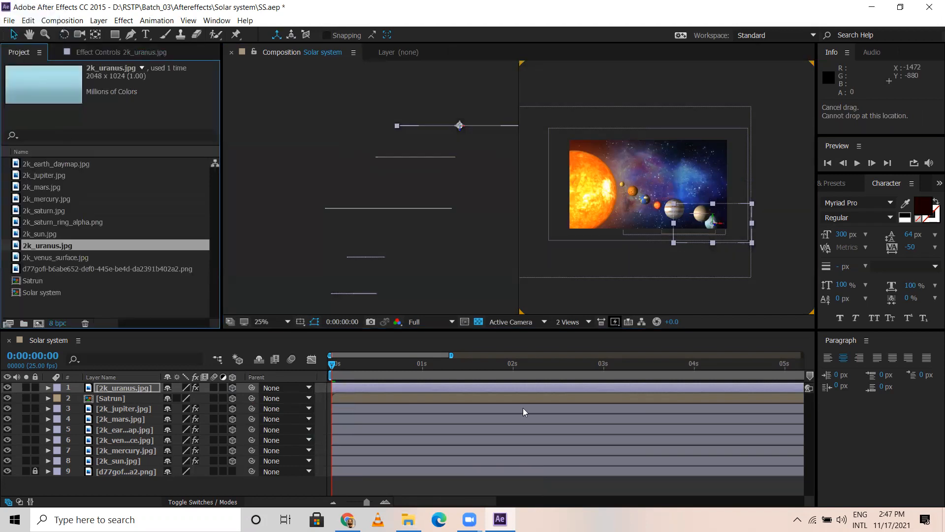
Step: Import 2k_neptune.jpg from the Assets folder and add it as the topmost layer of the composition
left_click(408, 520)
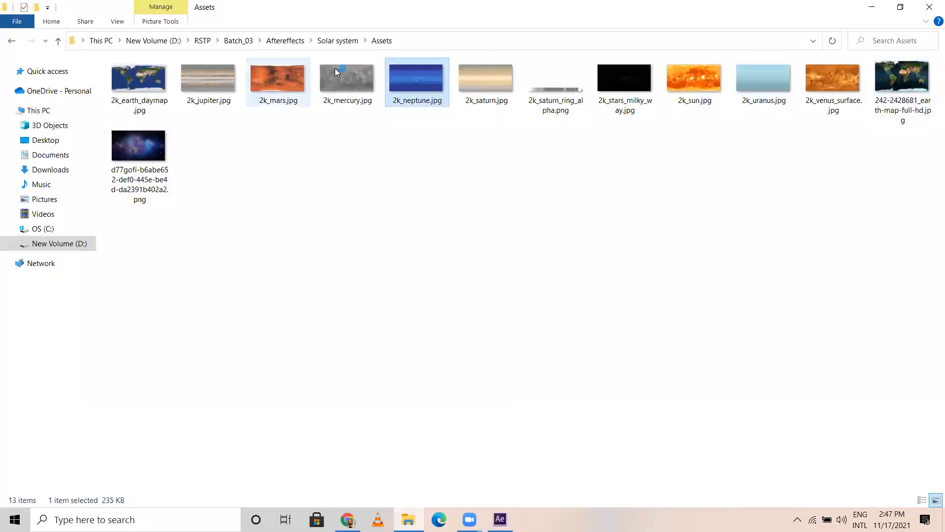
left_click_drag(418, 77, 500, 520)
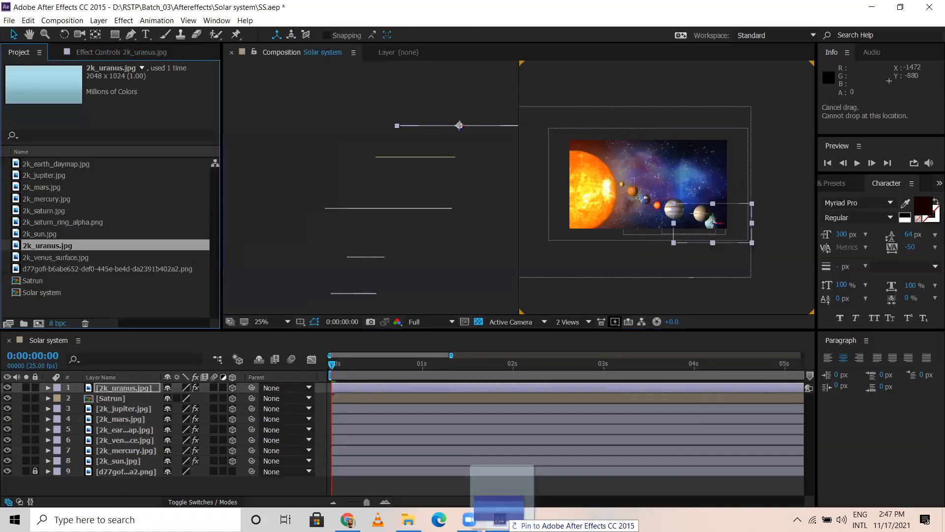
left_click_drag(135, 209, 131, 204)
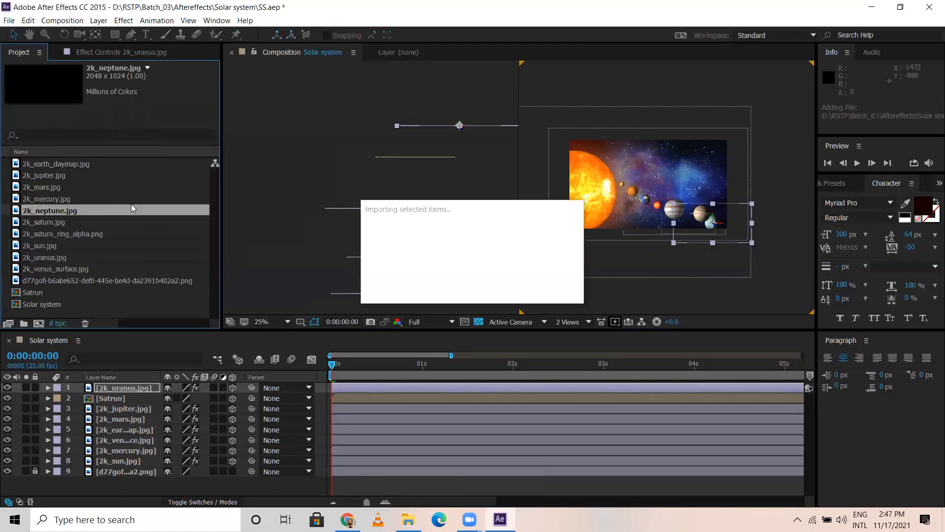
left_click_drag(114, 270, 132, 389)
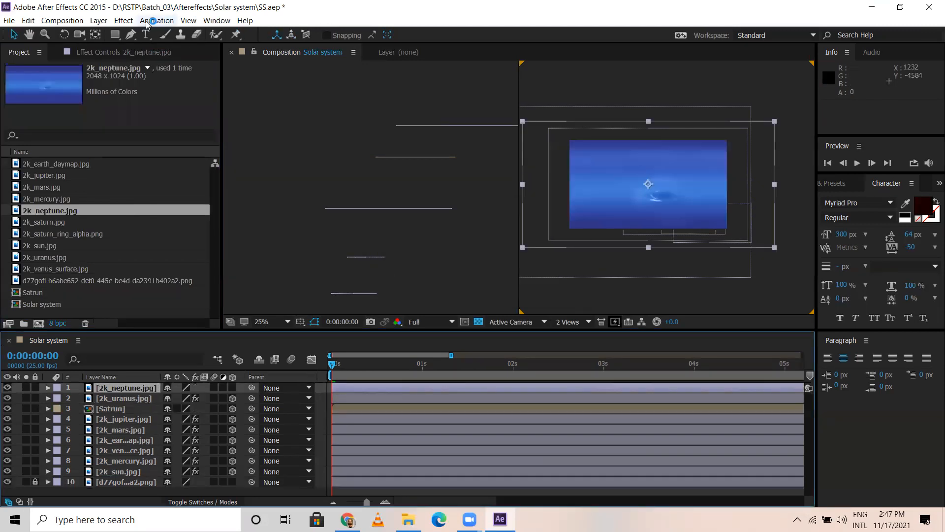
Step: Apply the CC Sphere effect to the 2k_neptune.jpg layer and make it a 3D layer
left_click(118, 20)
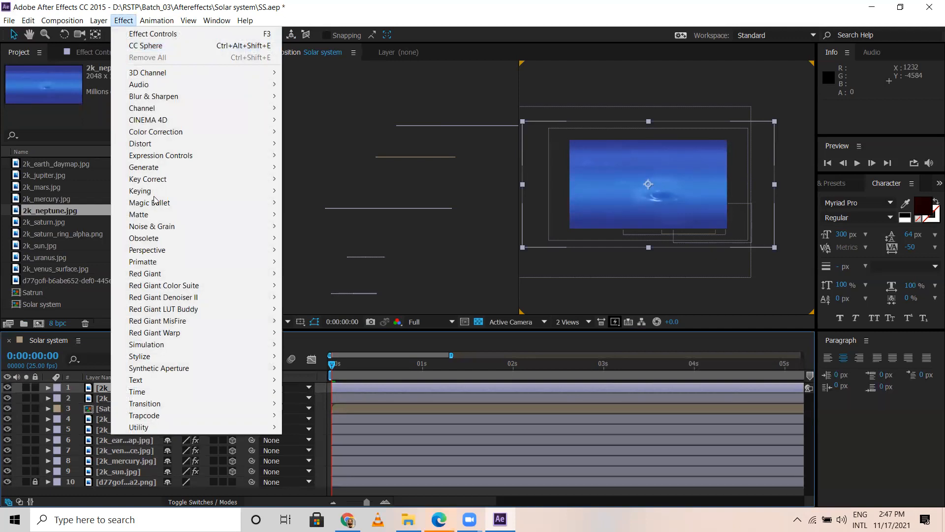
left_click(168, 45)
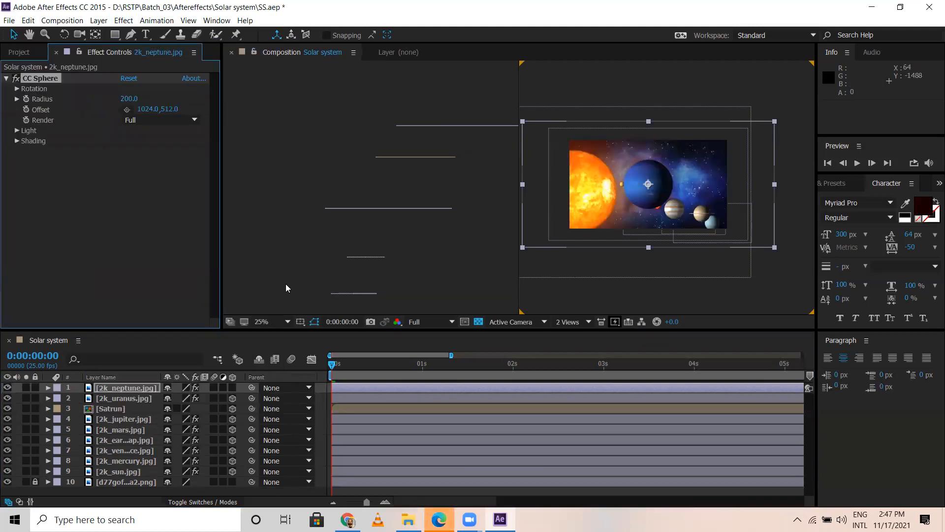
left_click(232, 388)
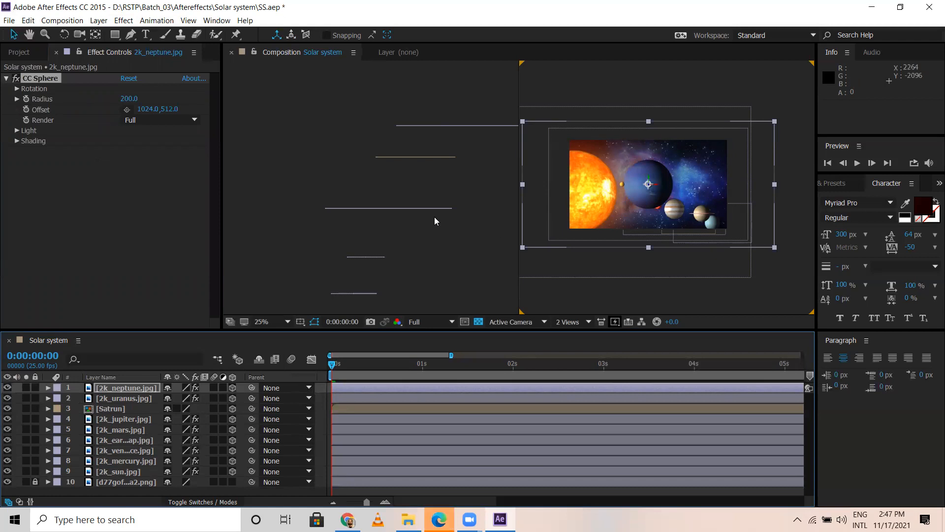
Step: Move the Neptune layer back in depth beyond Uranus in the Top view, to about 2776, 360, 4328
scroll(437, 185, "down", 2)
scroll(368, 241, "up", 1)
scroll(367, 239, "up", 1)
left_click_drag(425, 253, 442, 148)
left_click_drag(369, 270, 457, 45)
left_click_drag(459, 148, 435, 341)
left_click_drag(351, 232, 487, 190)
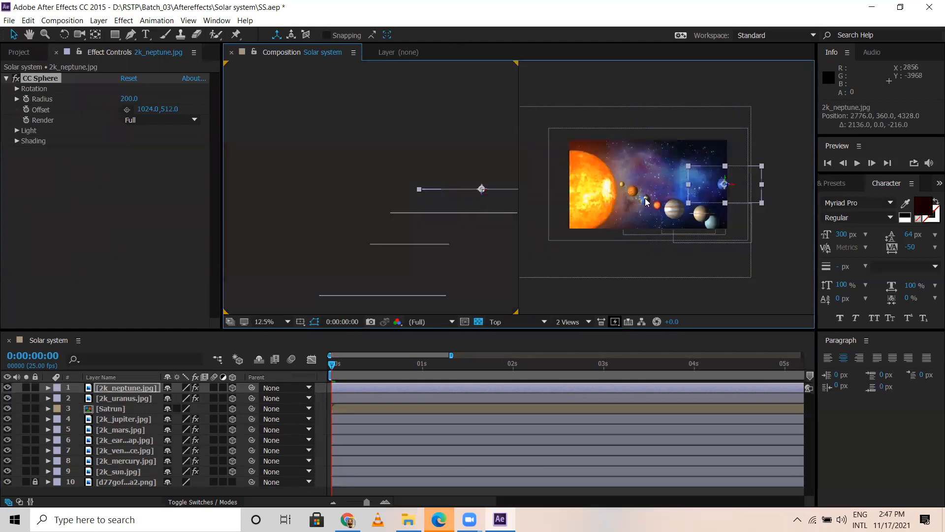
Step: Lower the Neptune layer to about 2776, 1472, 4328 and scale it down to 83%
left_click_drag(723, 186, 756, 326)
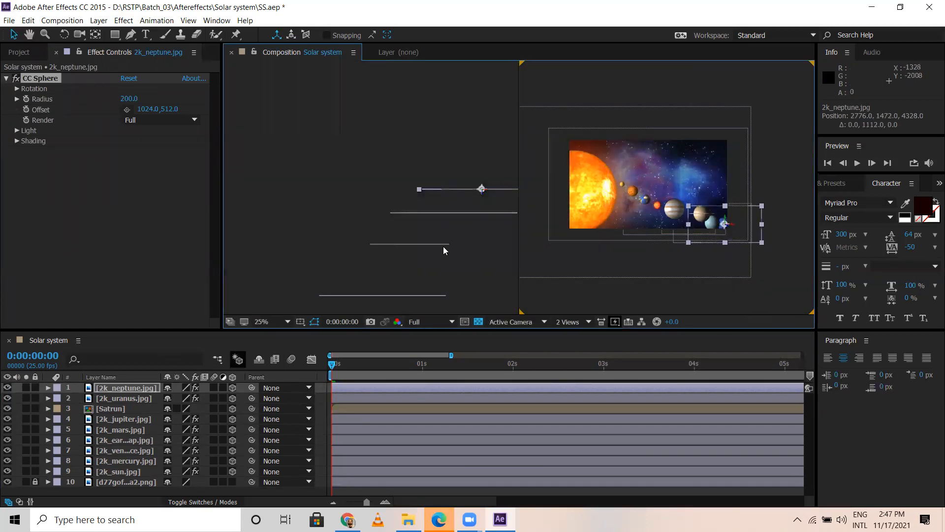
key("s")
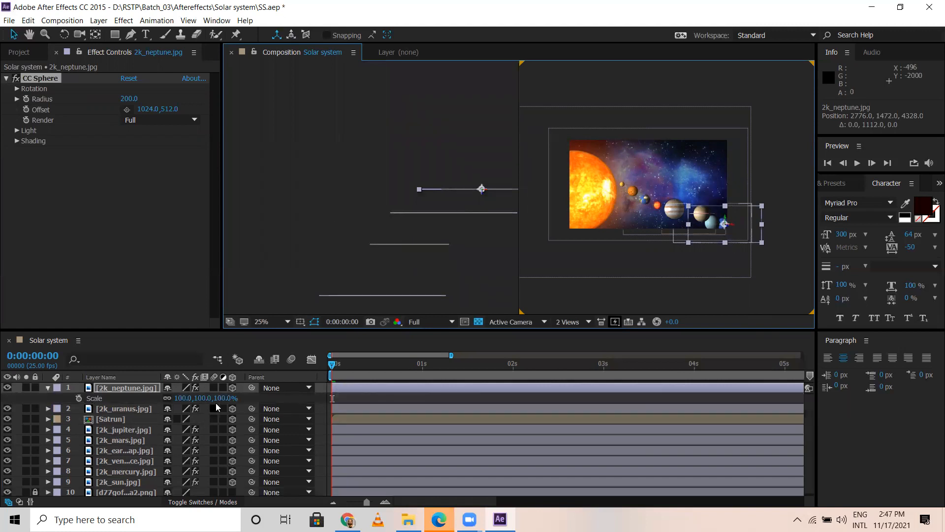
left_click_drag(220, 398, 213, 400)
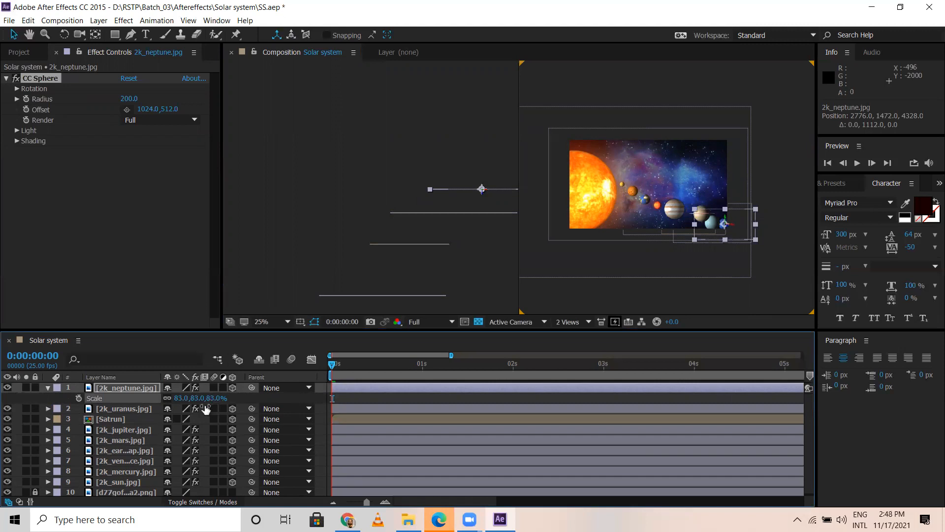
Step: Scale the Uranus layer to 74% and the Neptune layer to 71%
left_click(142, 411)
key("s")
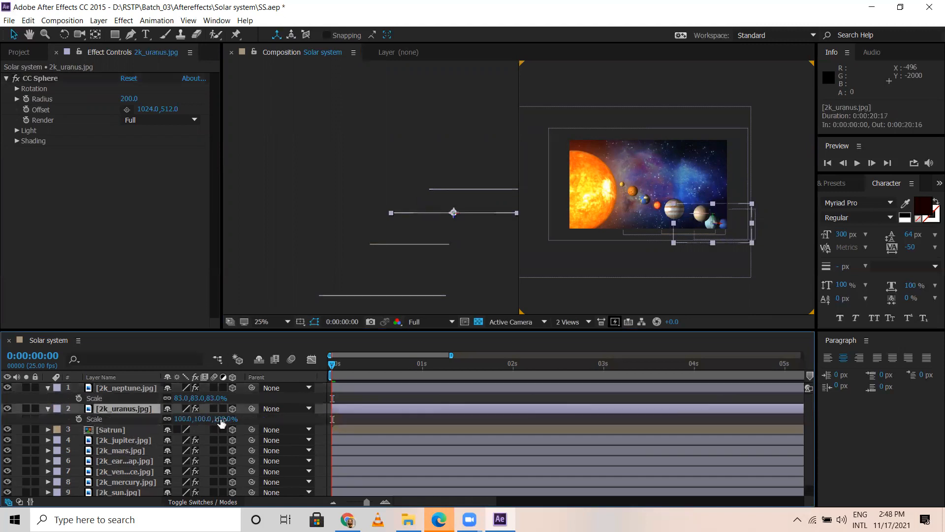
left_click_drag(221, 420, 204, 398)
Step: Move the Neptune layer farther back in depth to about 2976, 1472, 4976 and return the composition to 1 View
left_click(131, 389)
left_click_drag(482, 190, 495, 157)
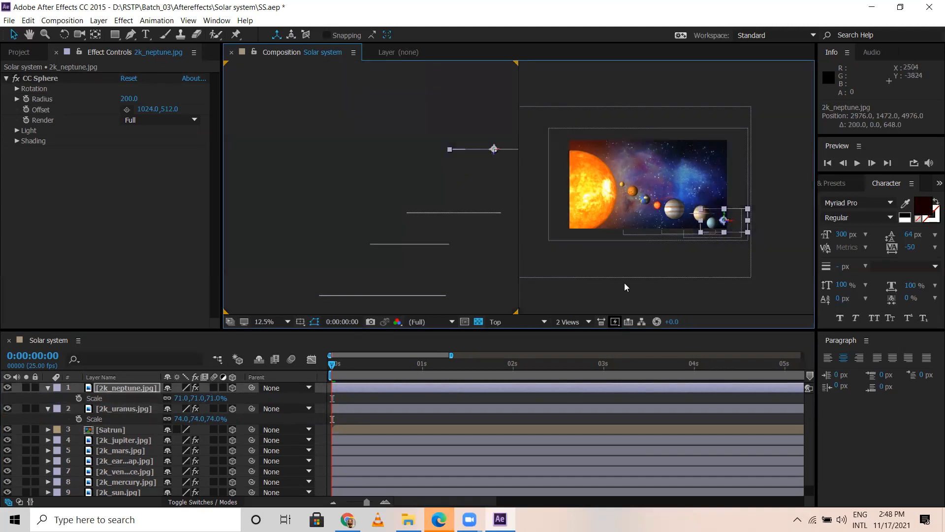
left_click(579, 323)
left_click(580, 334)
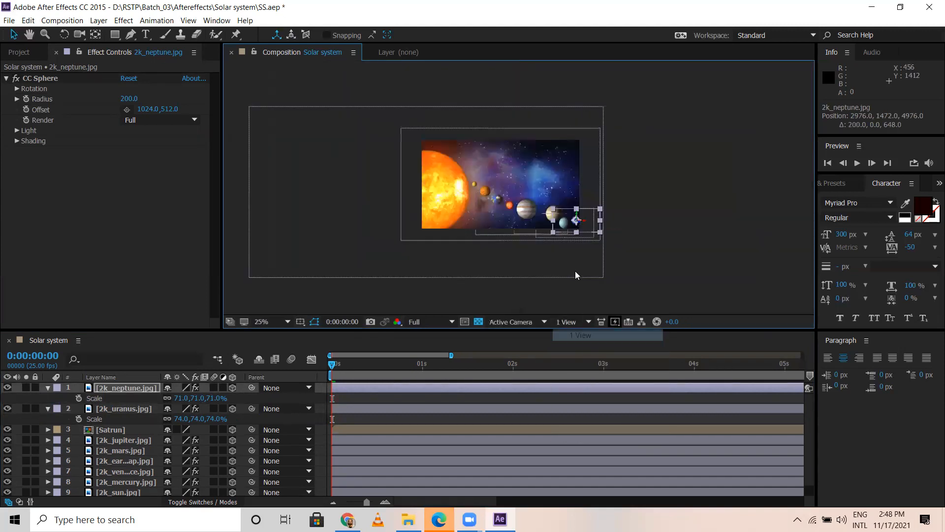
Step: Inspect the planet arrangement in an enlarged composition view and save the project
left_click(665, 203)
key("grave")
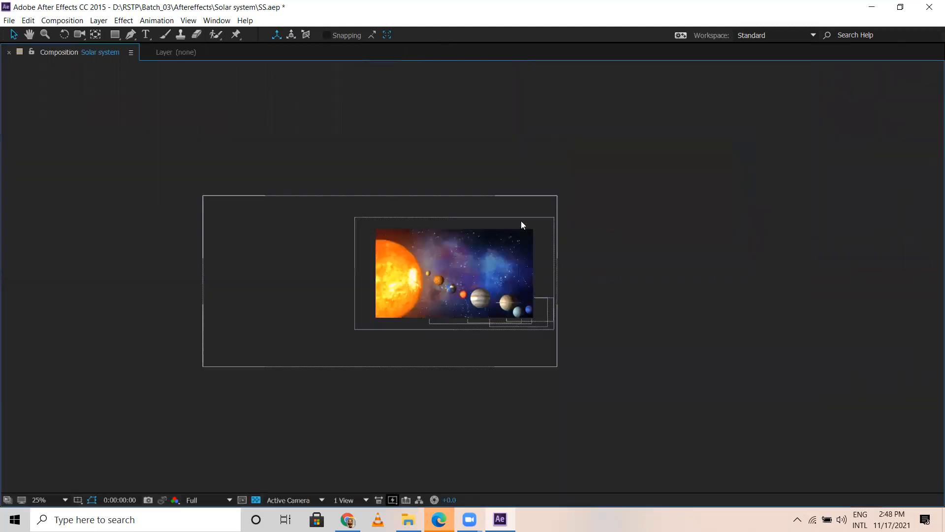
key("slash")
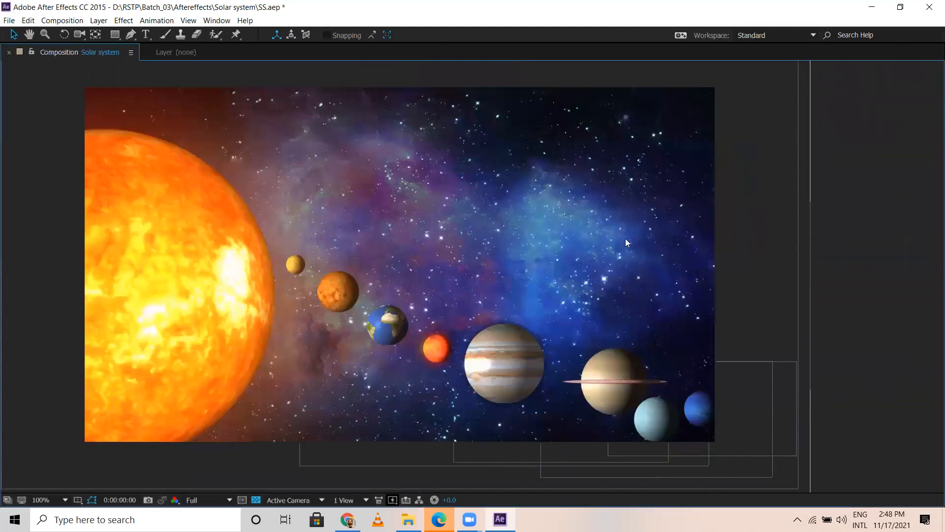
key("comma")
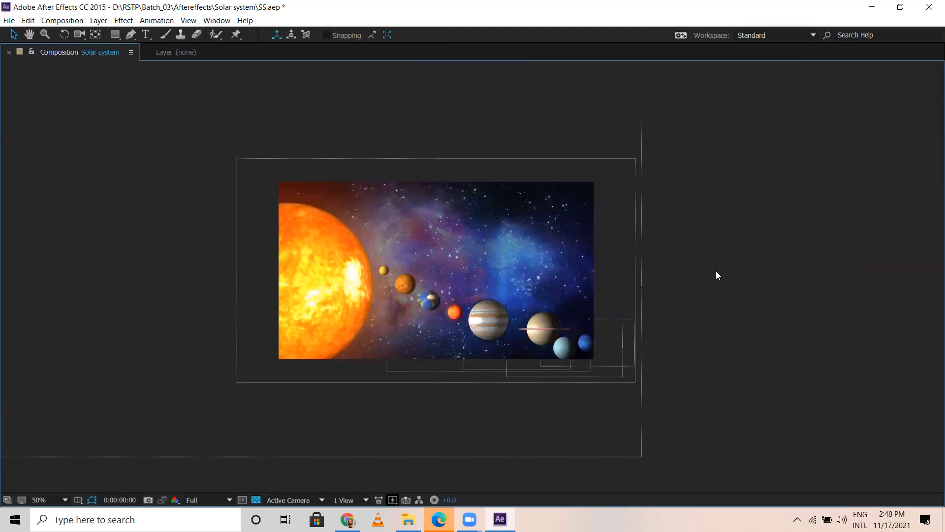
key("ctrl+s")
key("grave")
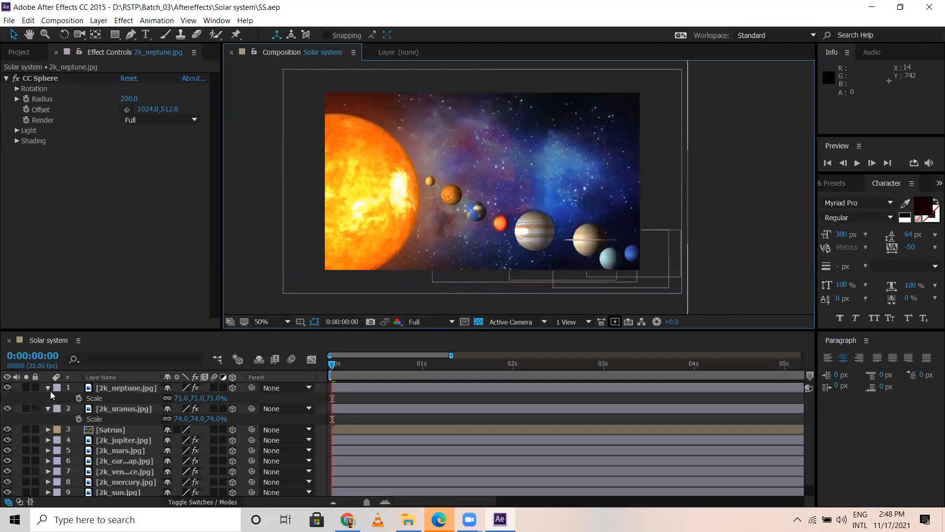
Step: Collapse the Scale properties of the Neptune and Uranus layers and show the project's asset list
key("u")
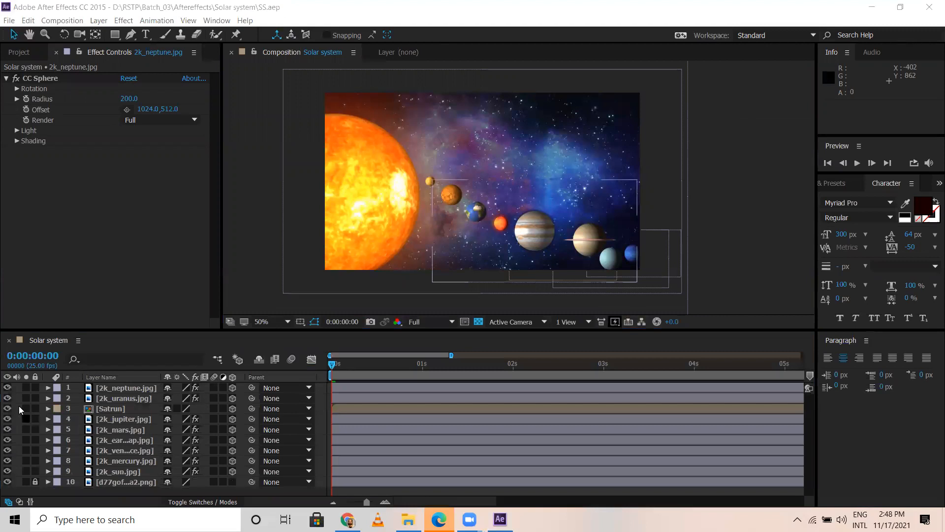
right_click(15, 393)
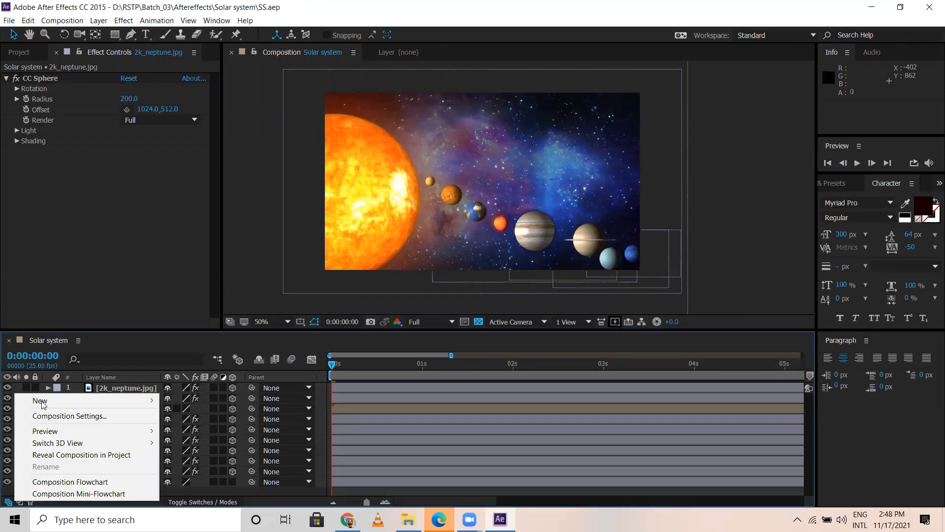
left_click(114, 303)
left_click(15, 55)
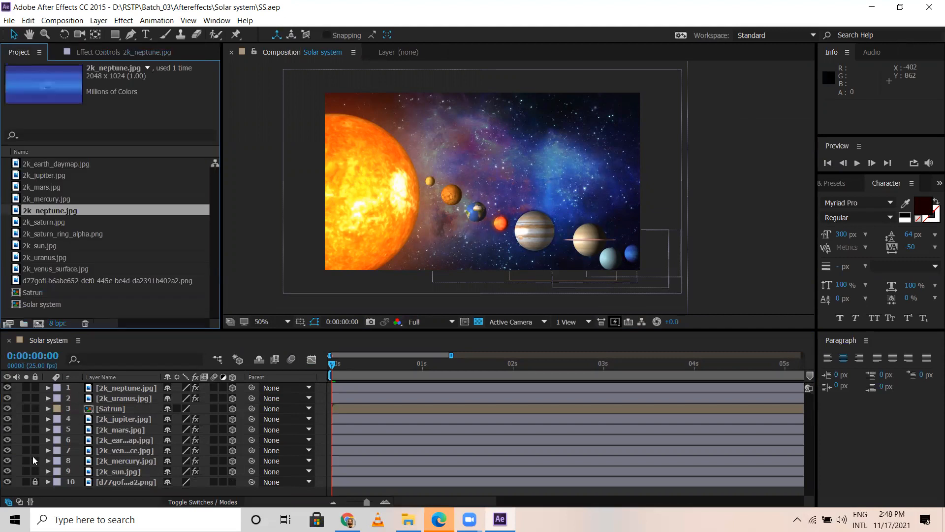
Step: Add a two-node camera named Camera 1 with the 35mm preset to the Solar system composition
right_click(19, 388)
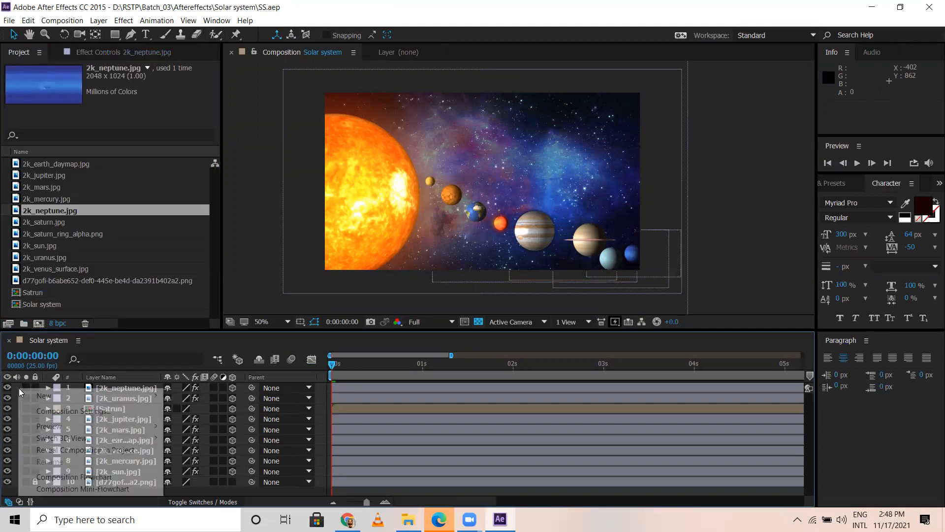
mouse_move(54, 395)
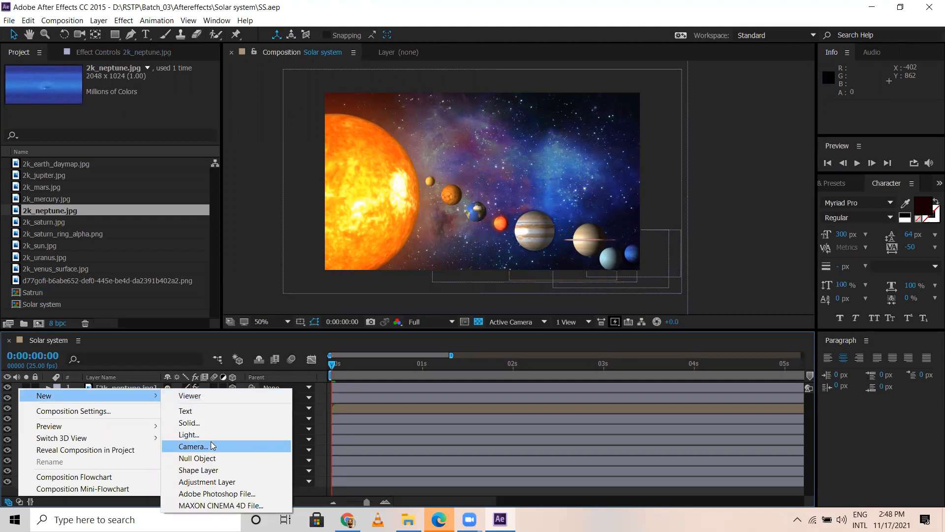
left_click(212, 445)
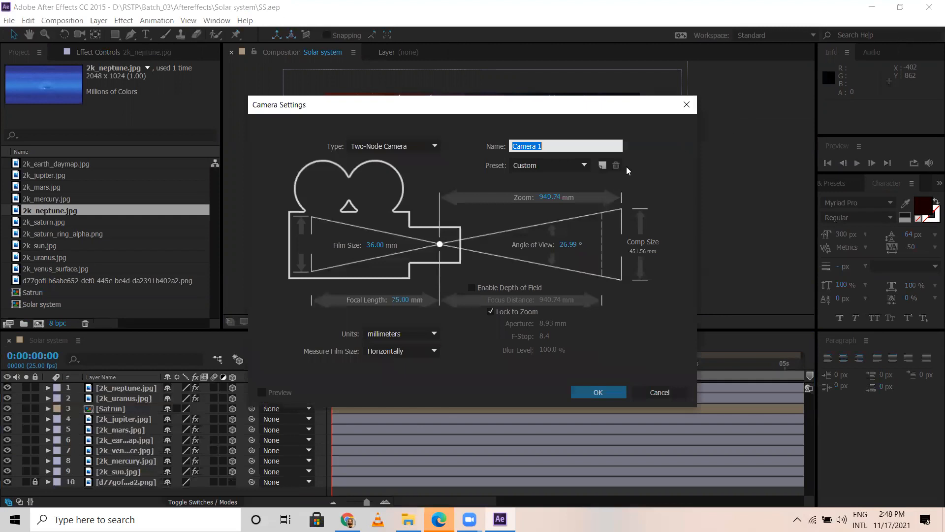
left_click(587, 164)
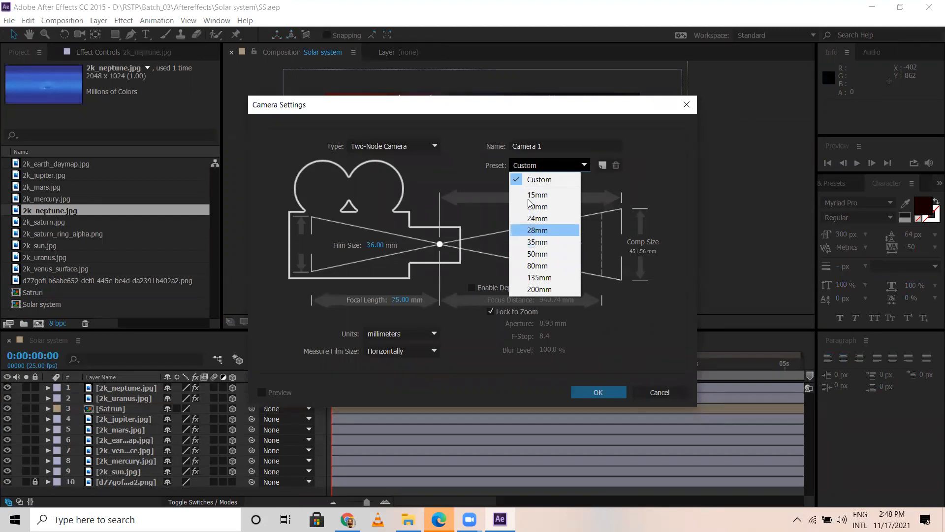
left_click(536, 242)
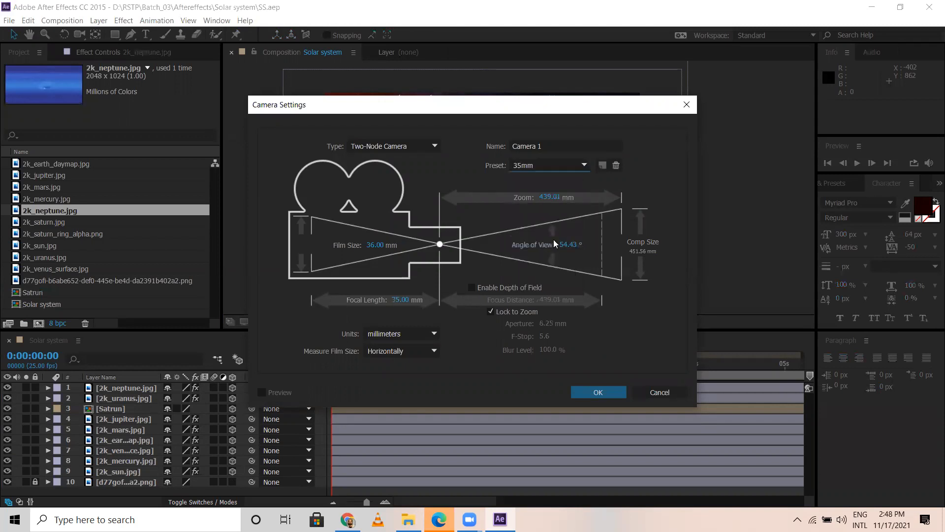
left_click(600, 393)
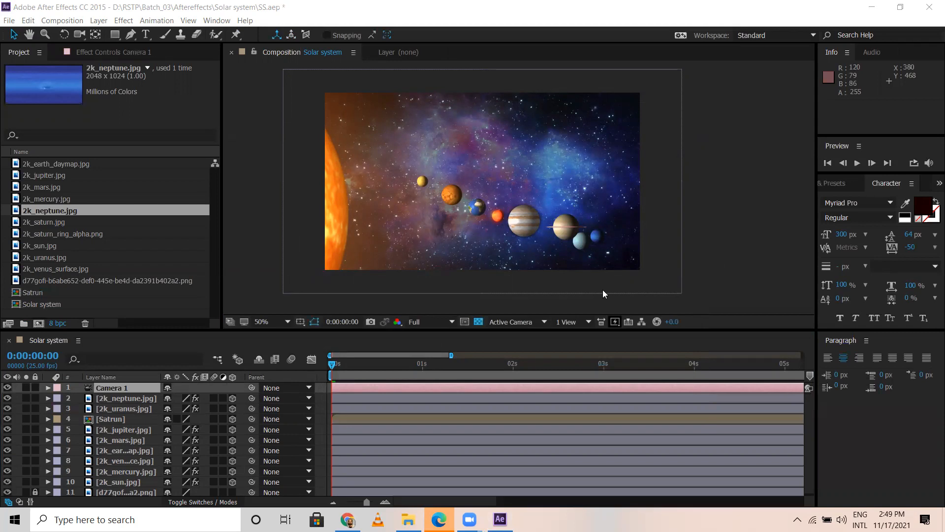
Step: Show 2 Views - Horizontal and pull Camera 1 back in the Top view to about 640, 360, -1988.4
left_click(575, 321)
left_click(590, 347)
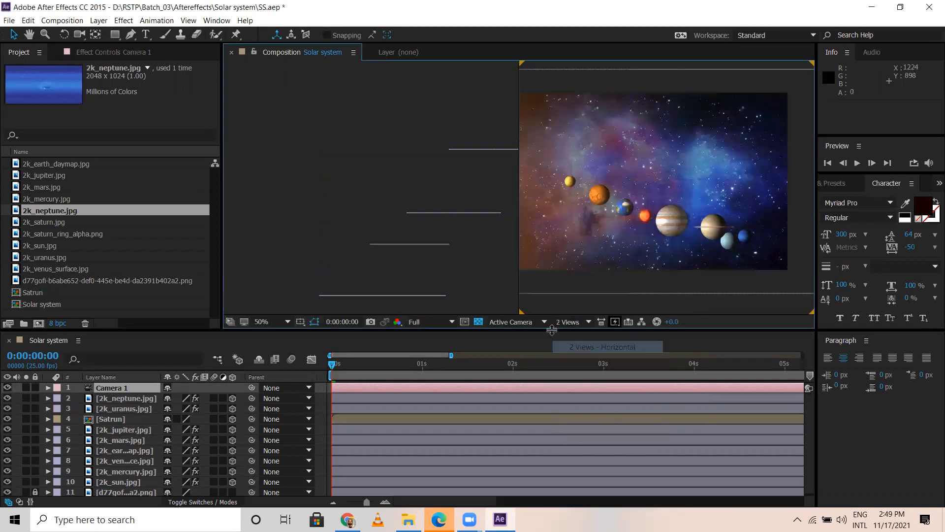
scroll(453, 218, "down", 4)
scroll(411, 241, "up", 2)
scroll(410, 240, "up", 1)
key("space")
left_click_drag(346, 251, 382, 131)
left_click_drag(434, 256, 437, 116)
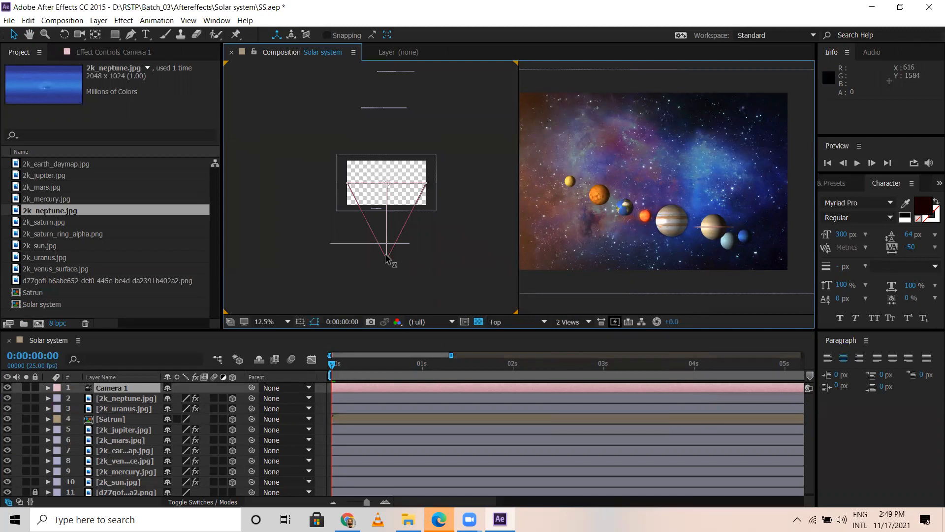
left_click_drag(387, 259, 386, 303)
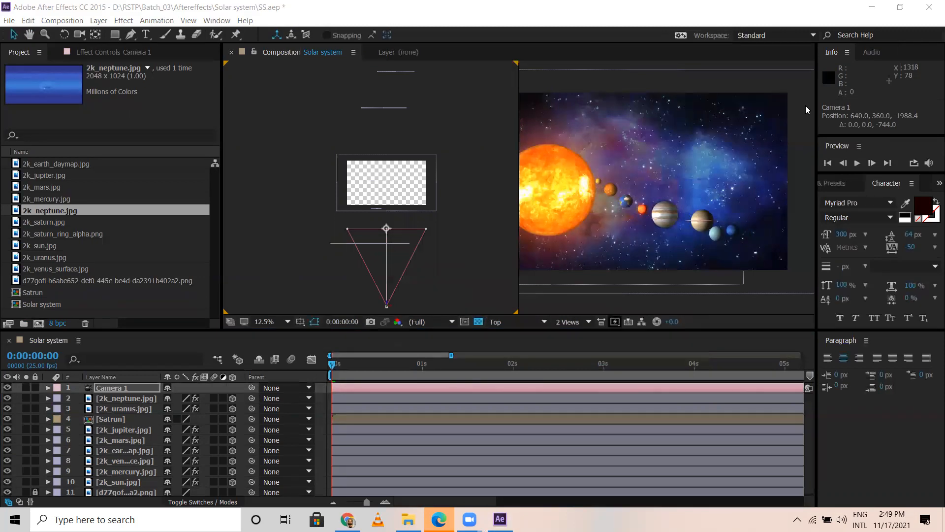
Step: Examine the framing of the sun and planets through the active camera and briefly preview the composition
left_click(517, 308)
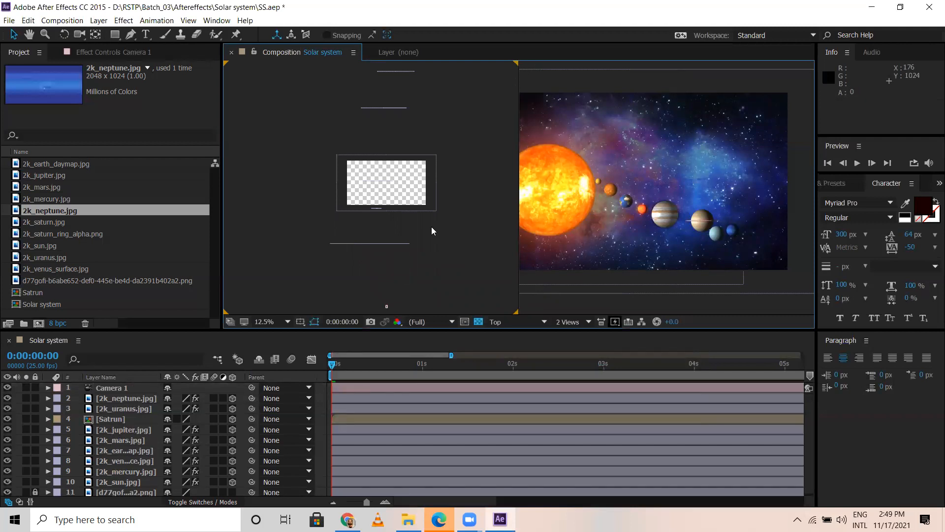
scroll(638, 153, "down", 2)
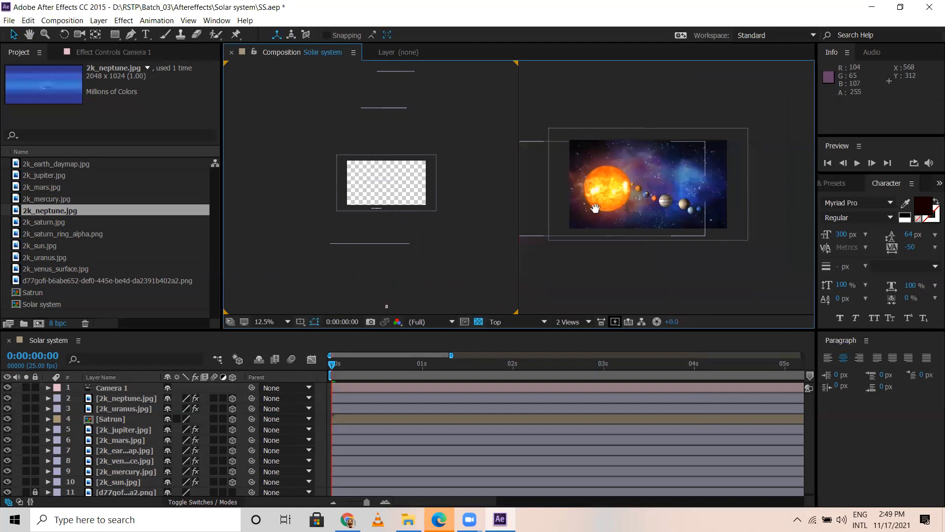
left_click_drag(554, 191, 568, 203)
key("space")
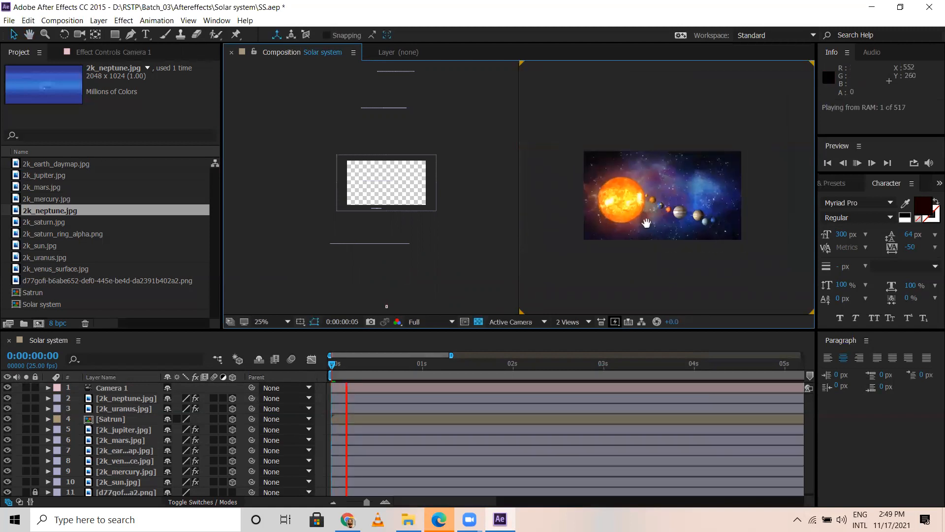
scroll(646, 223, "up", 2)
key("v")
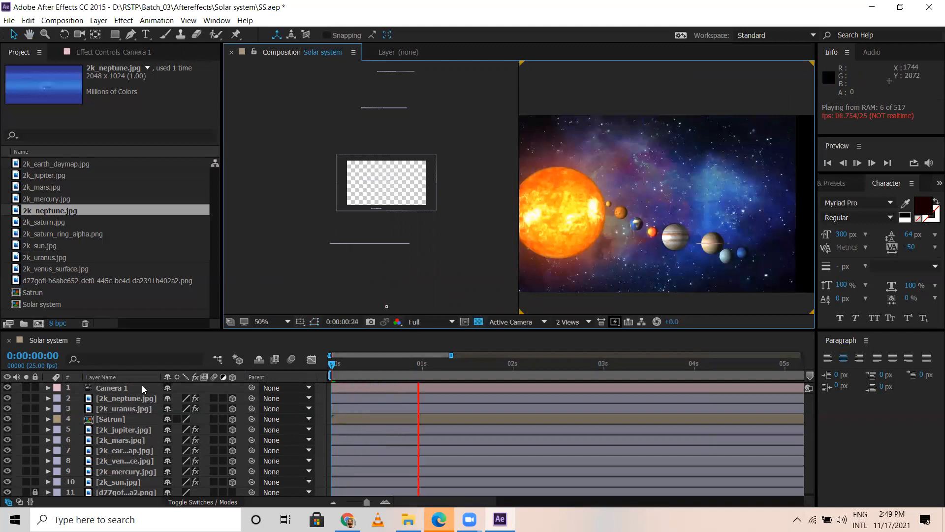
left_click(141, 388)
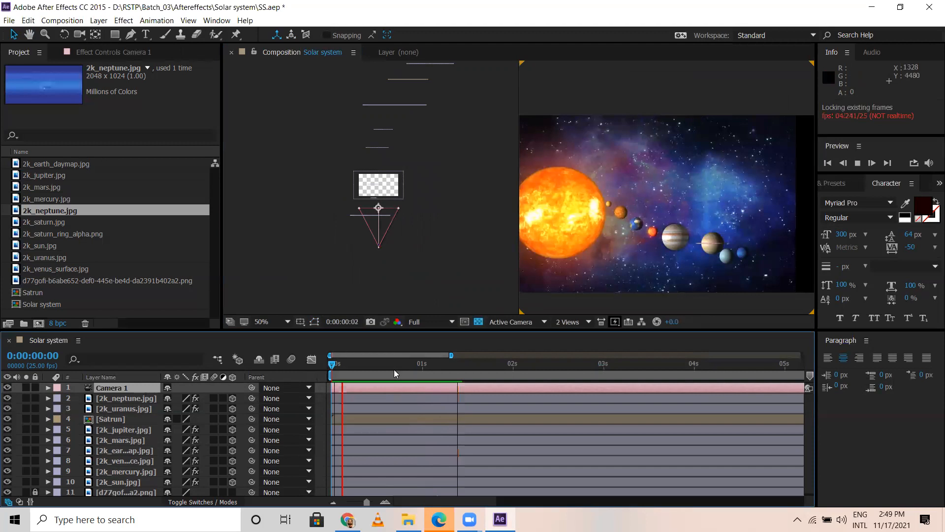
key("space")
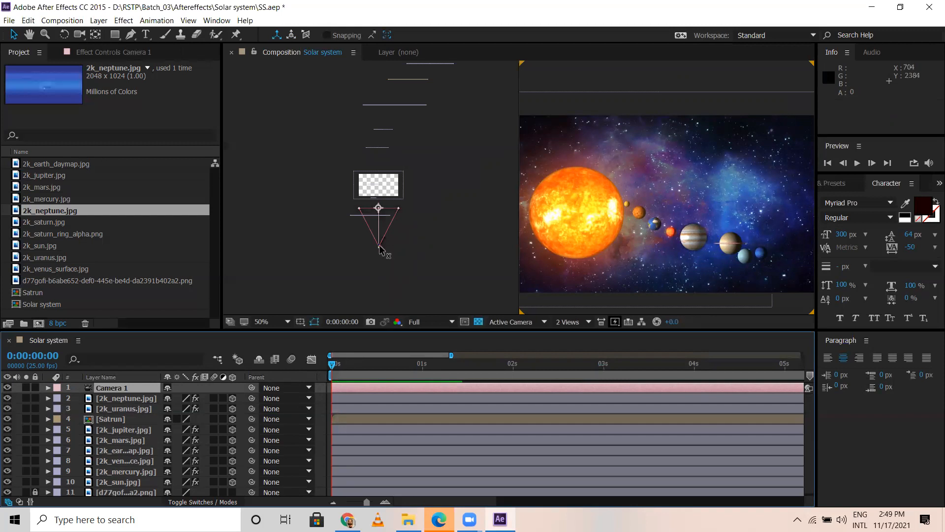
Step: Reposition Camera 1 in the Top view to about 528, 376, -1364.4 and reveal its Position property at the first frame
mouse_move(380, 250)
left_mouse_down()
mouse_move(398, 254)
mouse_move(385, 257)
left_mouse_up()
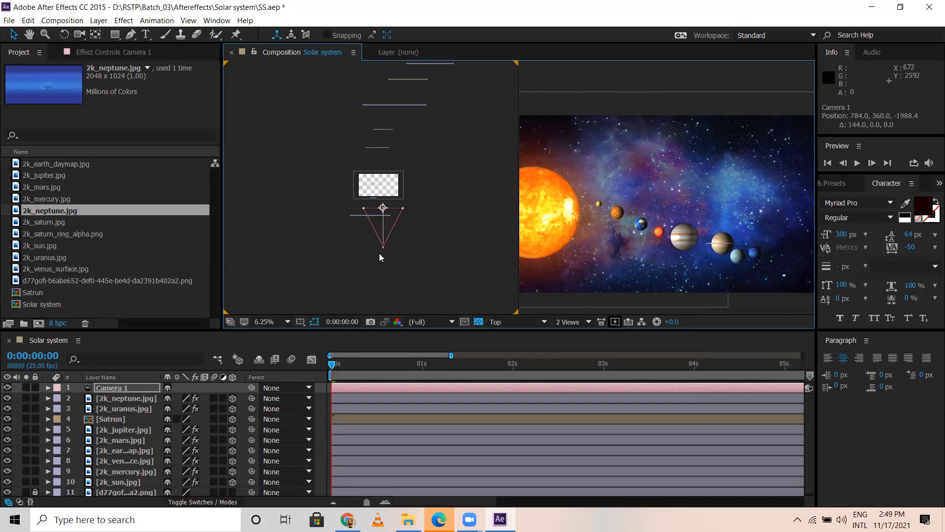
scroll(379, 253, "up", 1)
left_click_drag(387, 241, 388, 249)
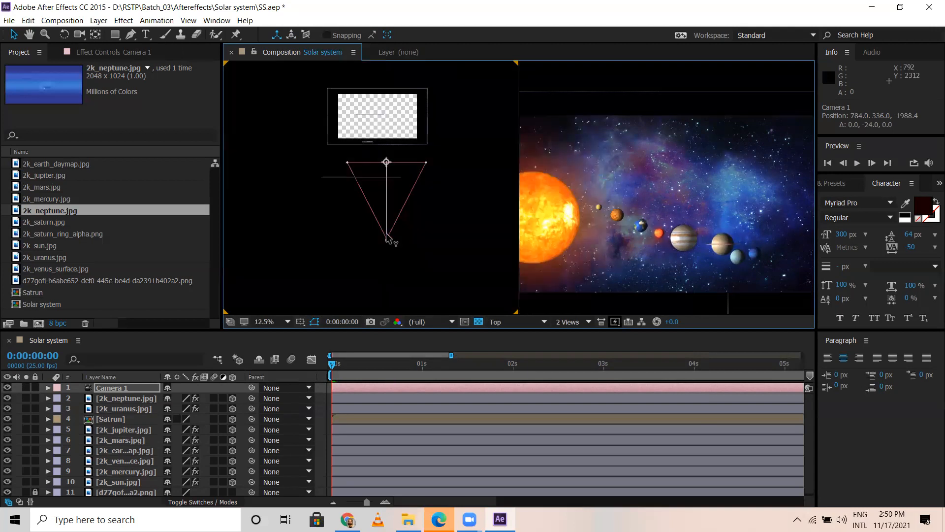
left_click(392, 249)
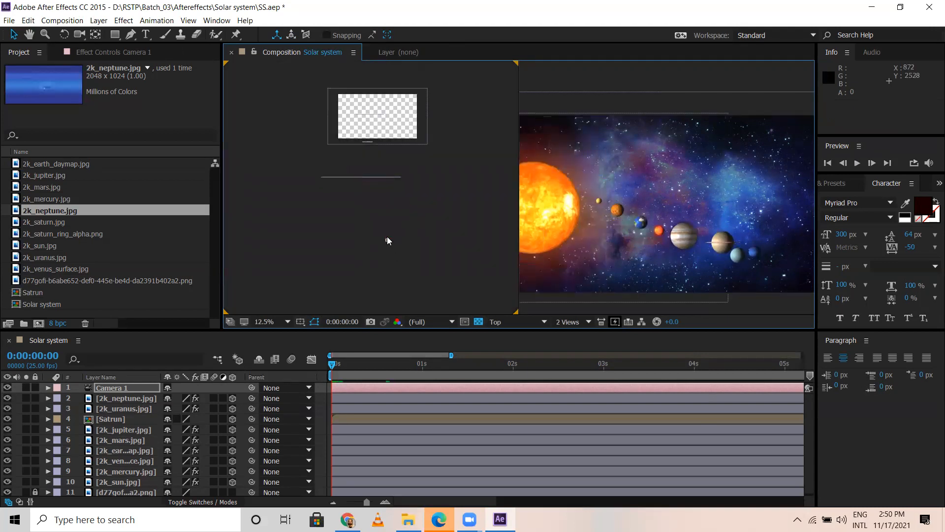
left_click(387, 237)
left_click_drag(388, 238, 384, 213)
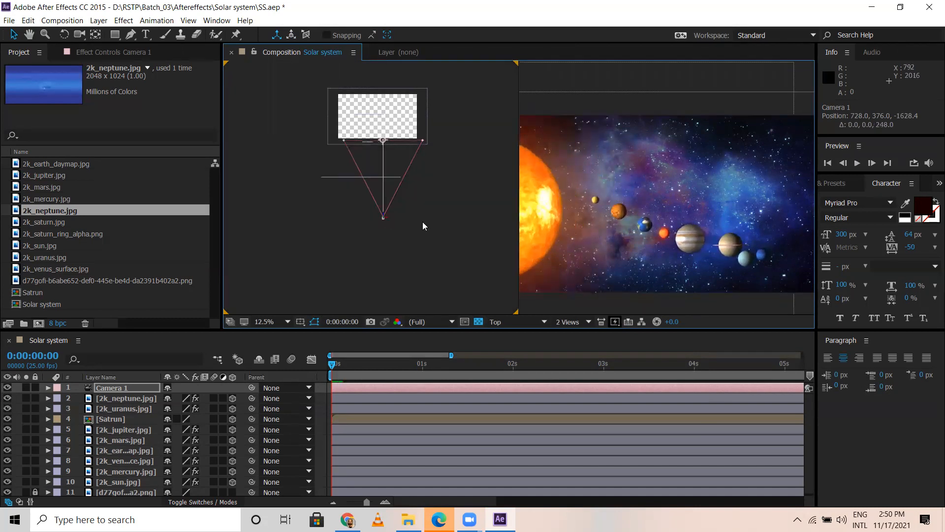
scroll(660, 206, "down", 2)
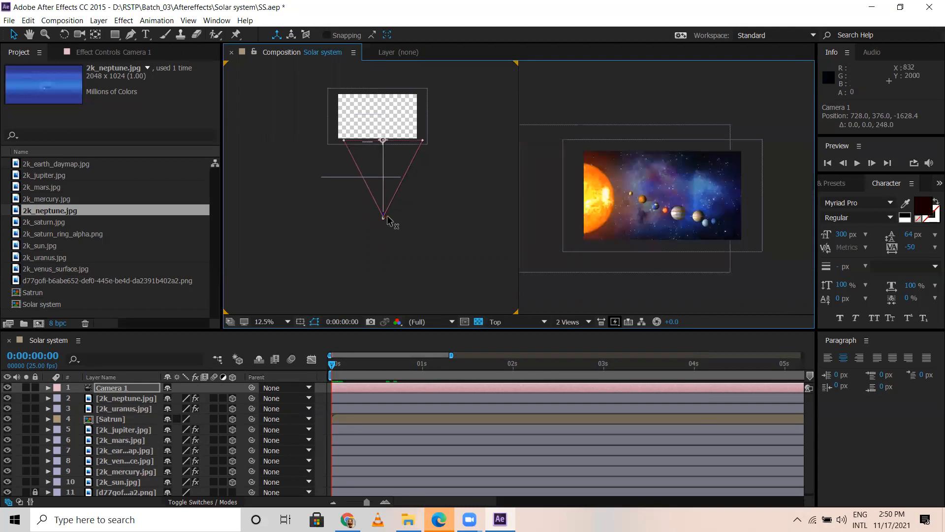
mouse_move(385, 216)
left_mouse_down()
mouse_move(380, 196)
mouse_move(374, 205)
left_mouse_up()
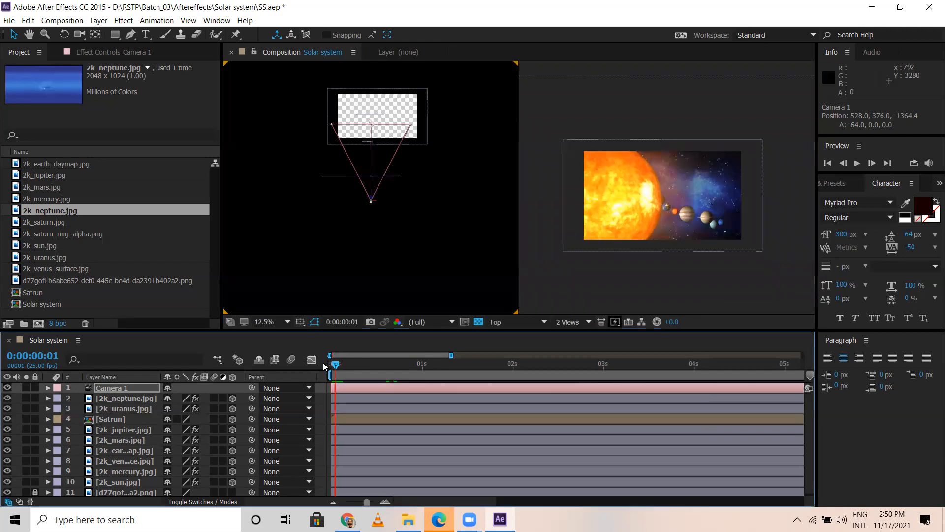
key("p")
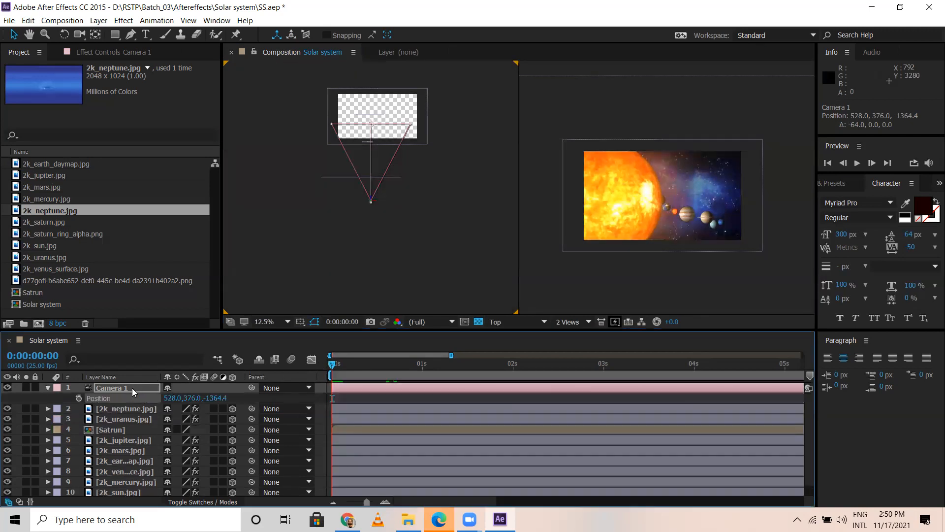
Step: Start Position keyframing for Camera 1 at the first frame and show the full composition duration in the timeline
left_click(79, 398)
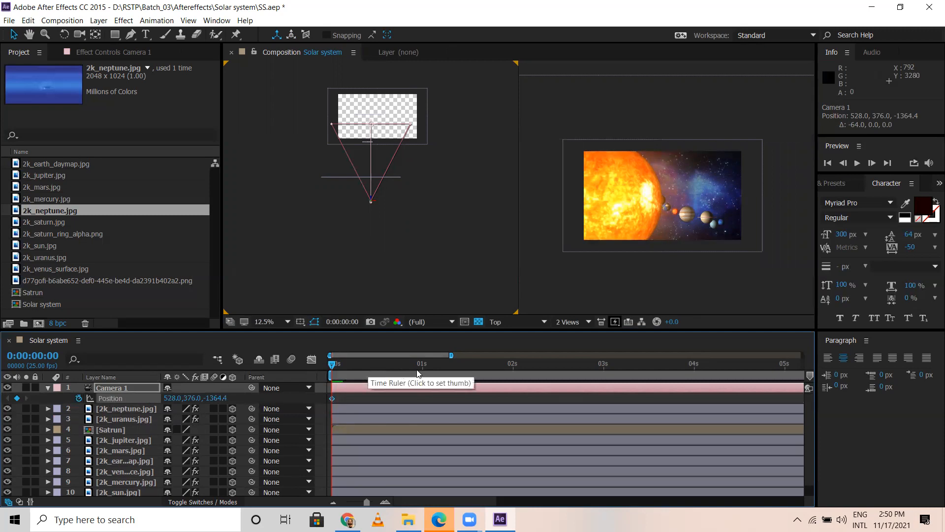
key("minus")
key("minus")
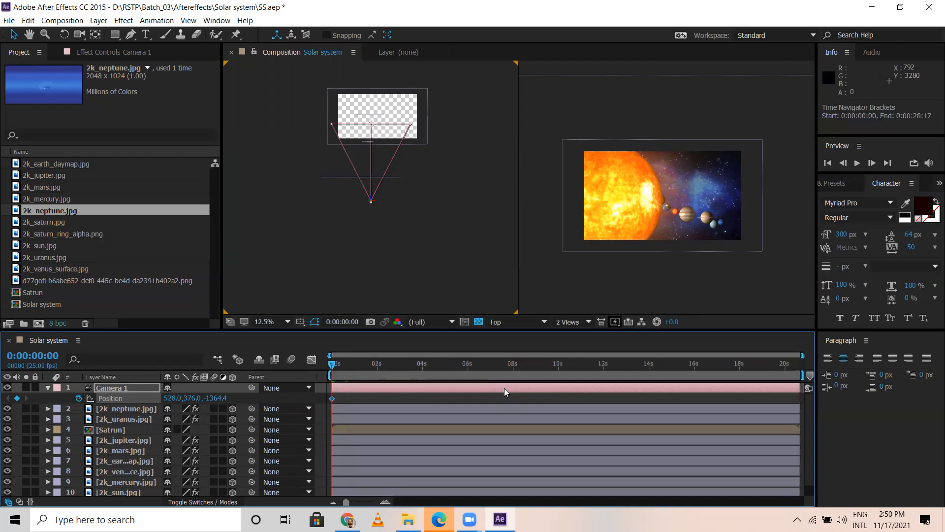
Step: At 0:00:02:02, nudge Camera 1 vertically from the Top view to a Position of 528, 400, -1364.4
left_click(380, 365)
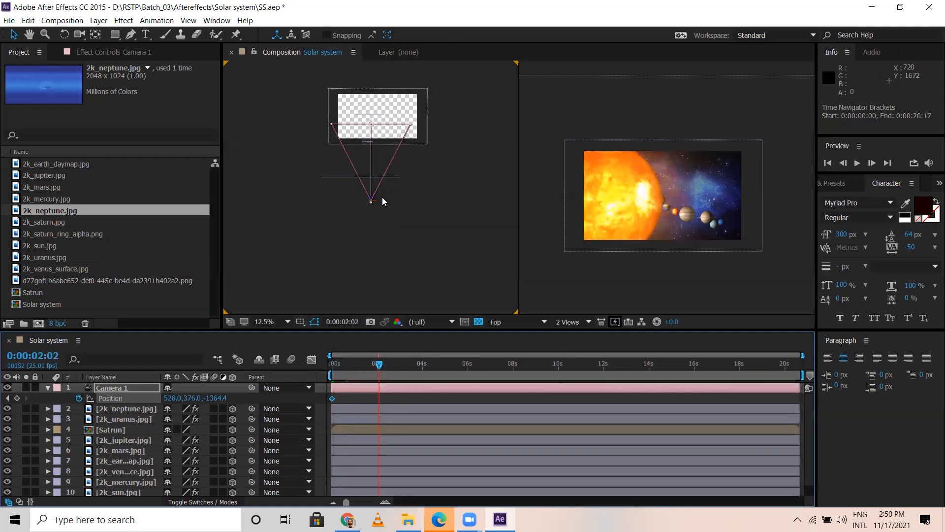
left_click_drag(371, 199, 372, 197)
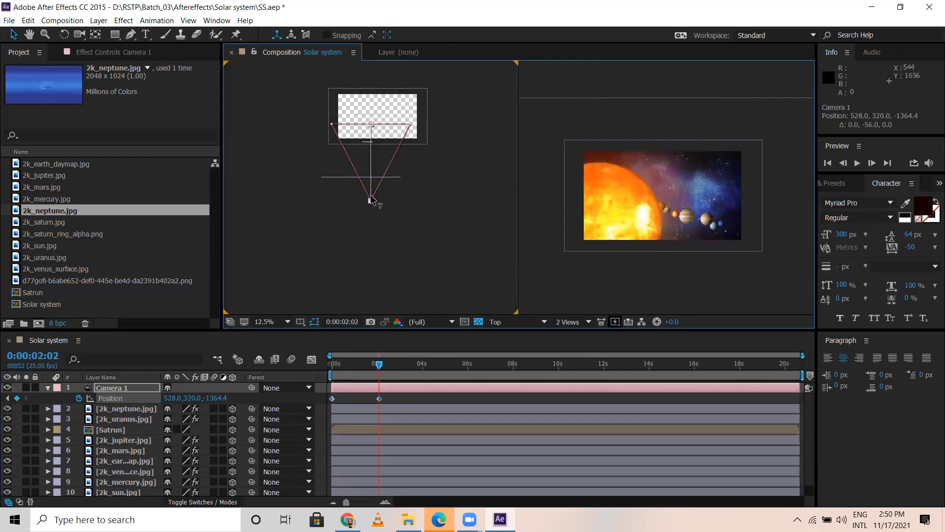
key("ctrl+z")
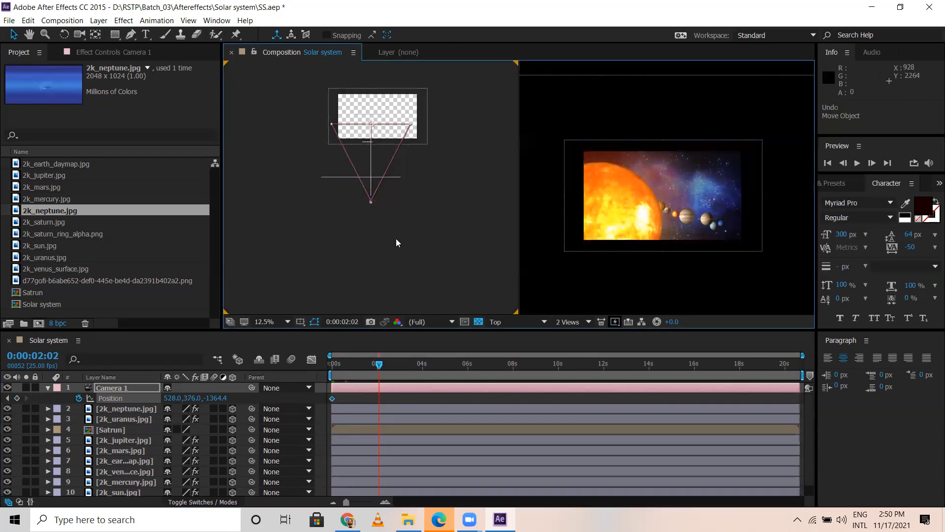
left_click_drag(370, 199, 370, 196)
left_click_drag(372, 202, 371, 204)
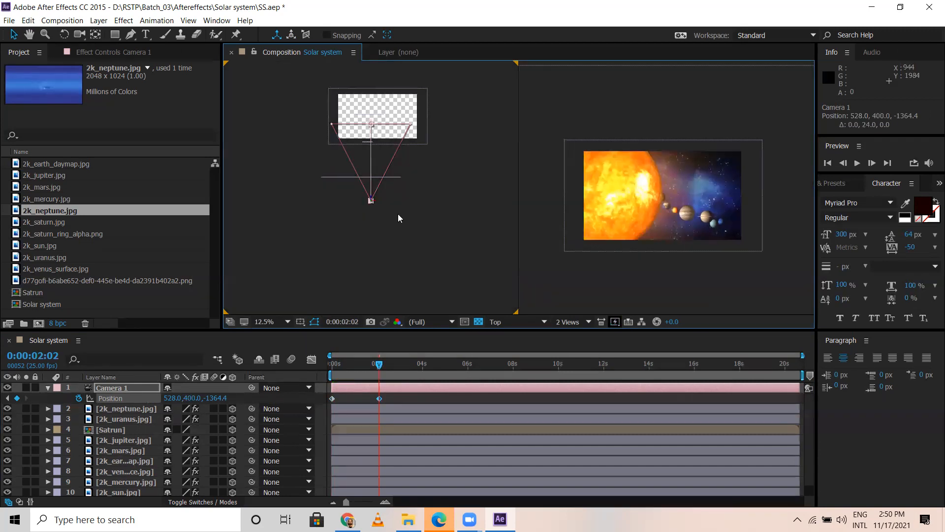
Step: Move Camera 1 forward past the sun at 0:00:02:02, to about 528, 406, -972.4
key("slash")
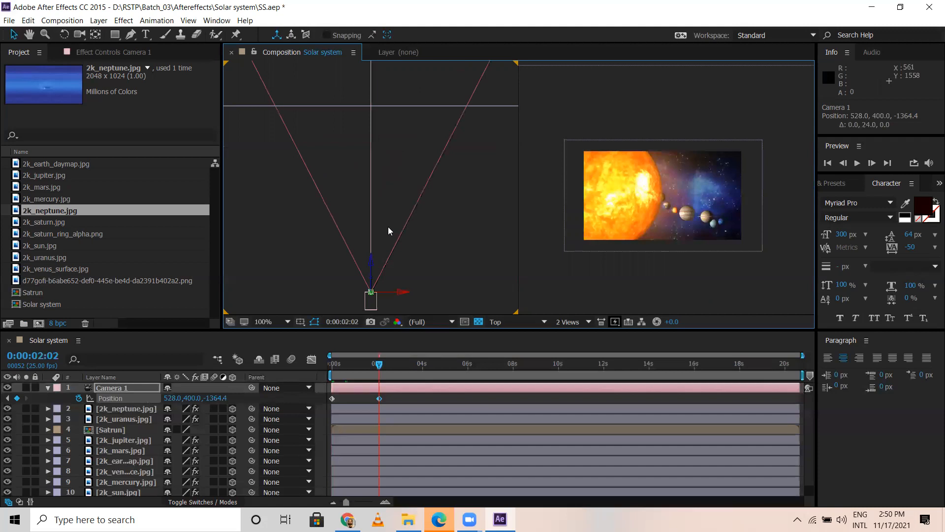
left_click(382, 267)
left_click(154, 387)
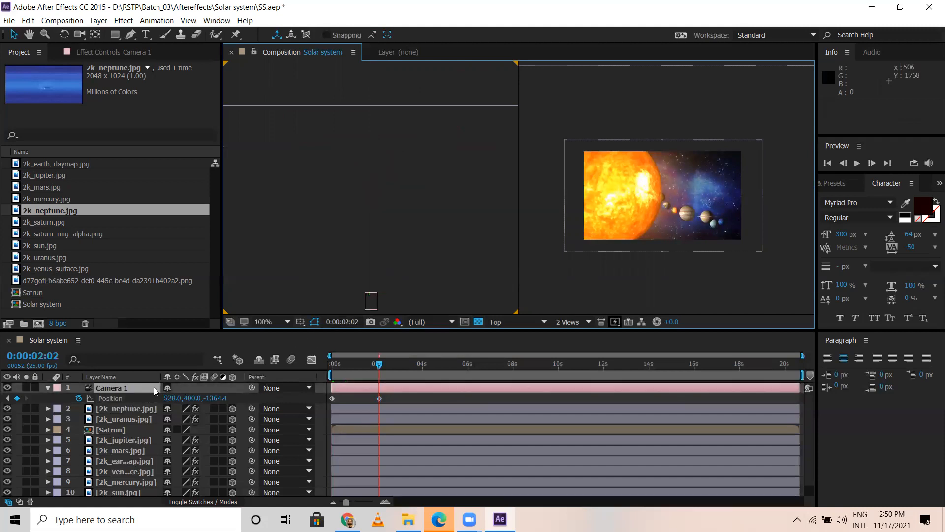
left_click(372, 261)
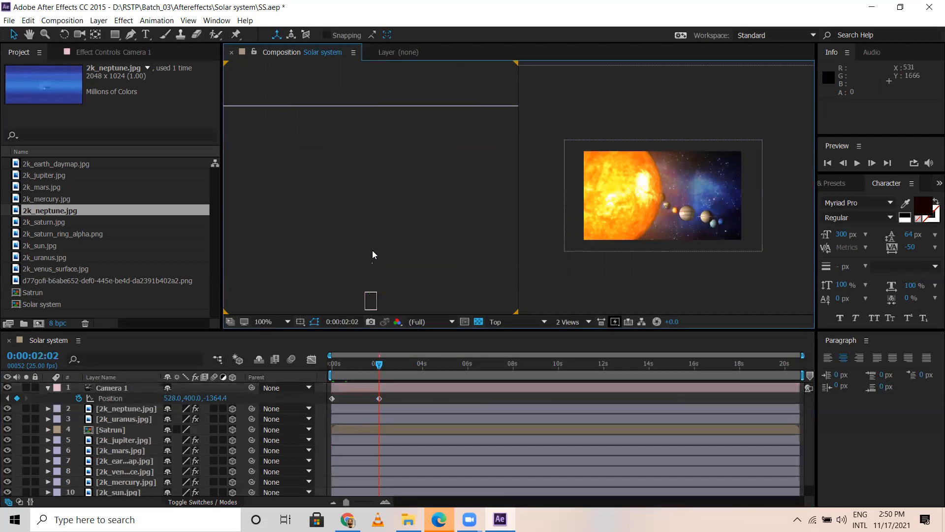
left_click(371, 297)
left_click(372, 257)
left_click(375, 293)
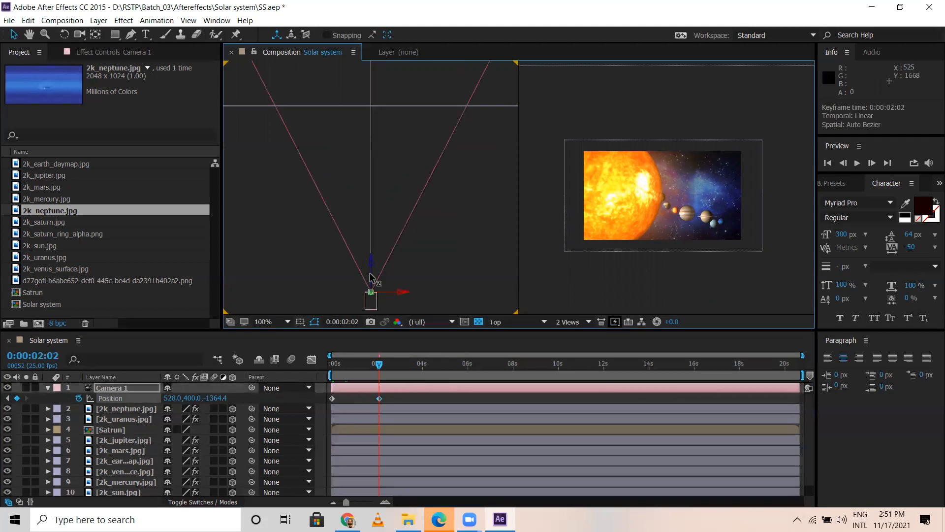
left_click_drag(372, 293, 368, 79)
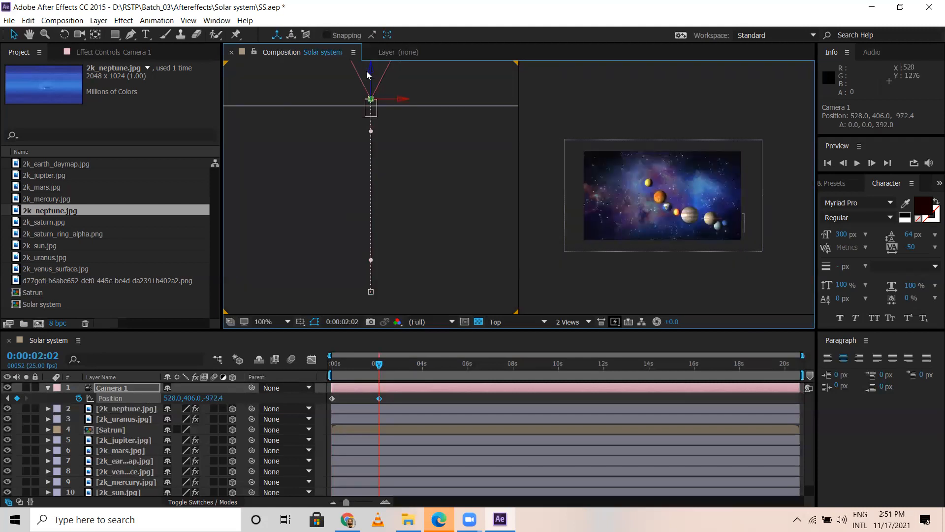
Step: Shift Camera 1 sideways along the X axis in the Top view to about 595 at 0:00:02:02
key("comma")
key("comma")
key("comma")
key("comma")
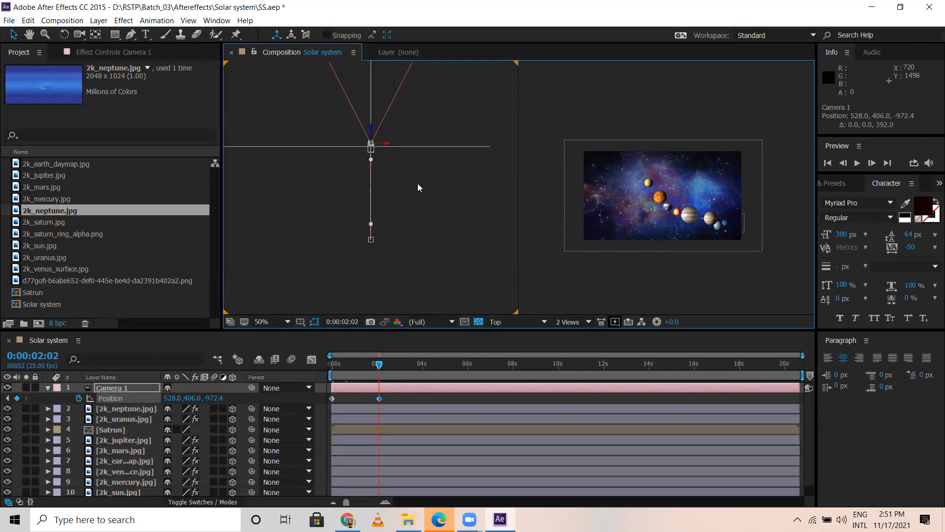
key("h")
left_click_drag(436, 162, 407, 46)
key("v")
key("period")
key("period")
key("period")
key("period")
key("h")
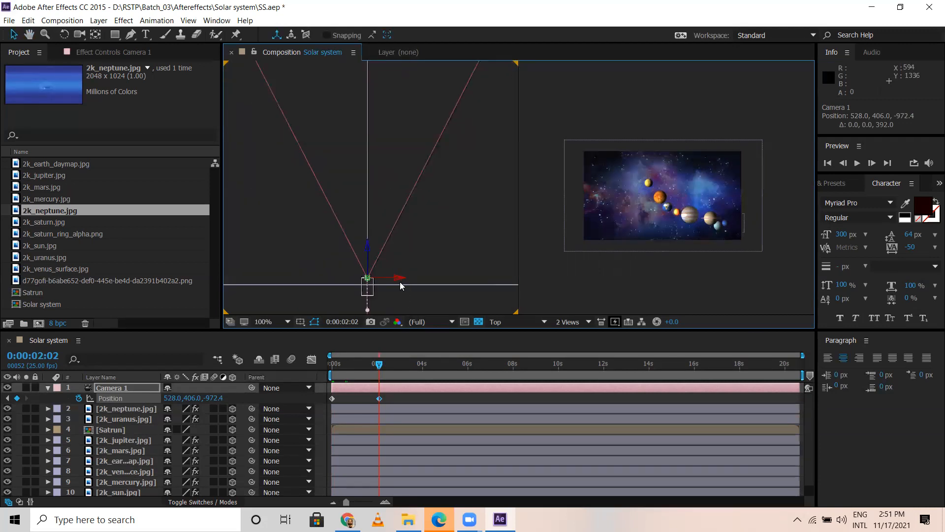
left_click_drag(398, 280, 422, 282)
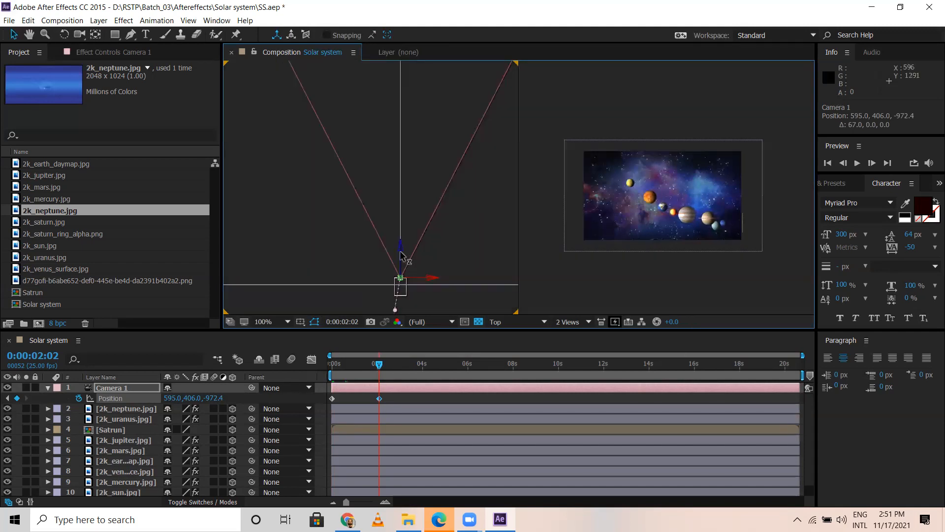
Step: Reselect Camera 1 and push it forward along Z to about -794.4 at 0:00:02:02
left_click(405, 212)
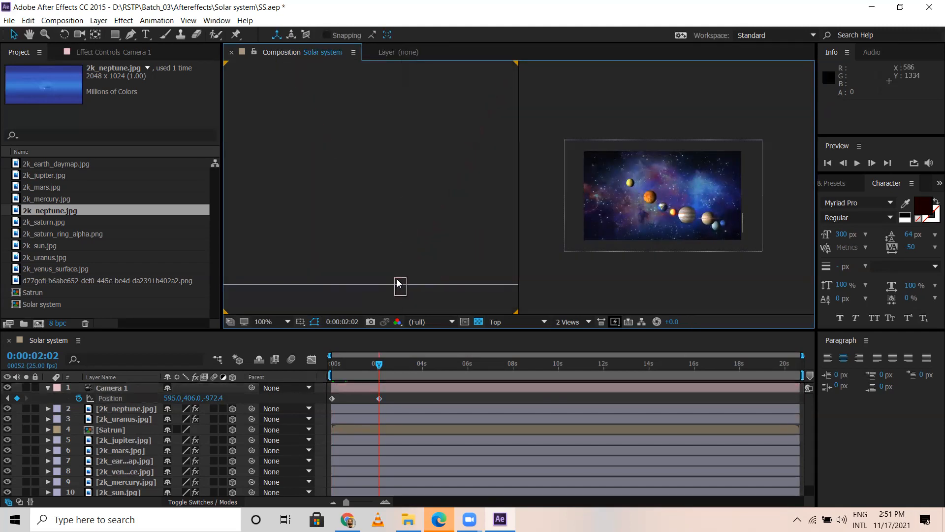
left_click(399, 283)
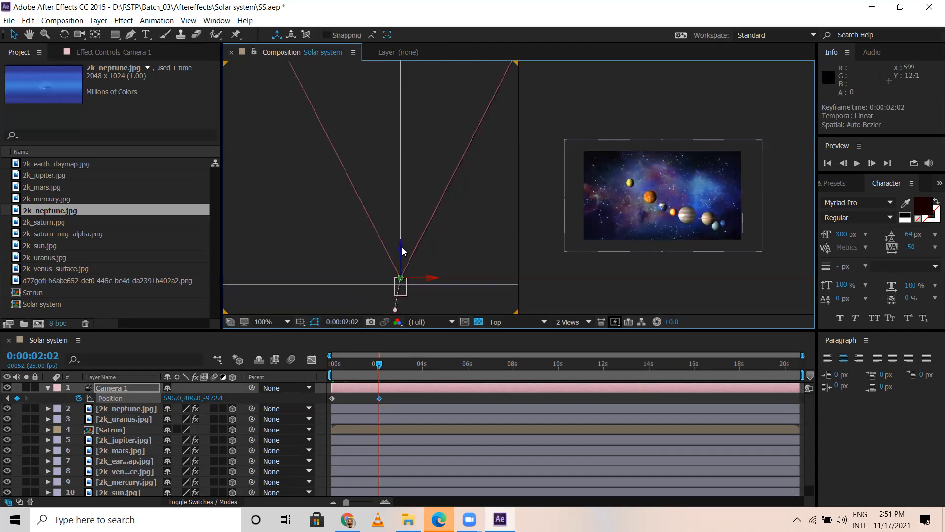
left_click(403, 256)
left_click(402, 277)
left_click_drag(402, 252, 399, 164)
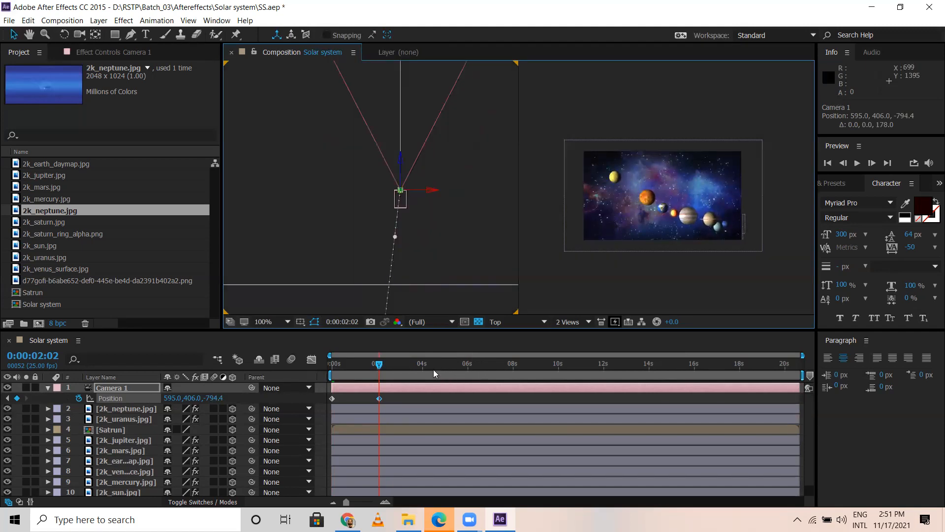
Step: At 0:00:06:00, keyframe Camera 1 farther forward along Z at about 595, 406, -82.4
left_click(468, 368)
key("space")
left_click_drag(484, 146, 462, 277)
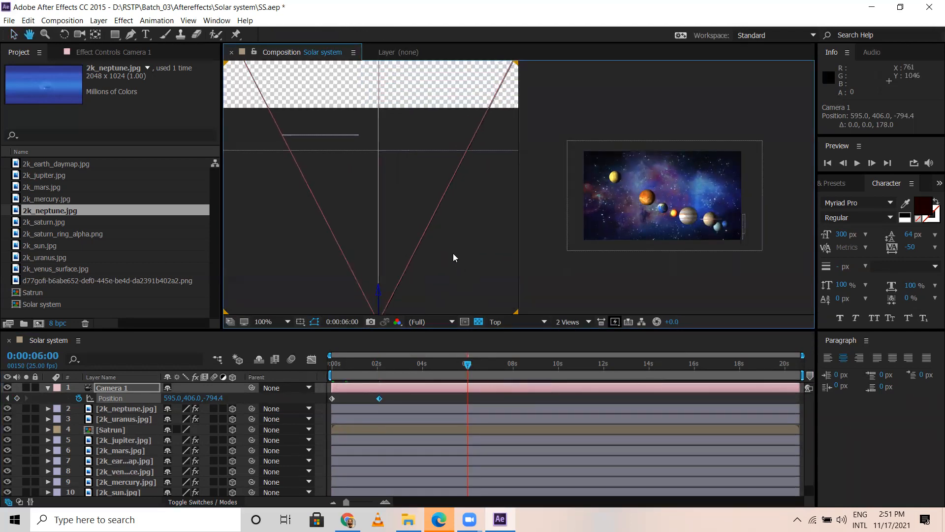
scroll(421, 264, "down", 2)
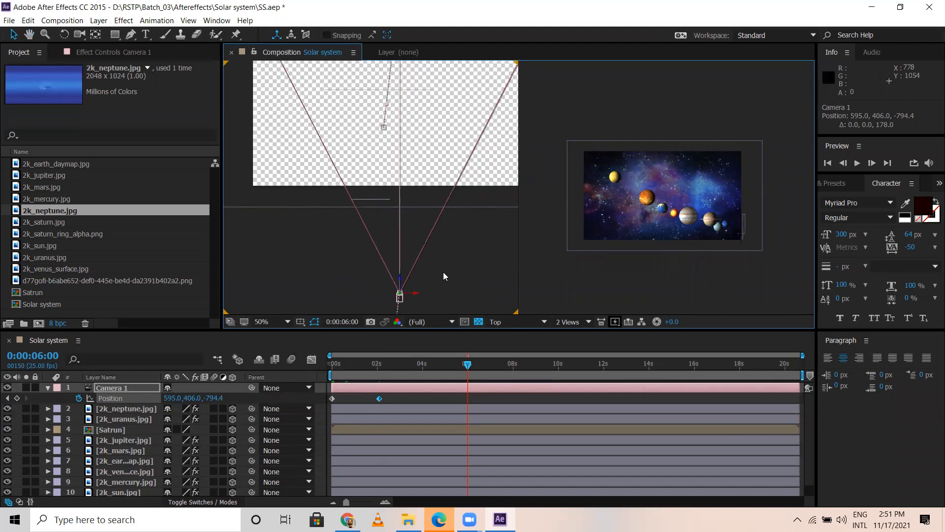
left_click_drag(462, 261, 461, 237)
left_click(402, 248)
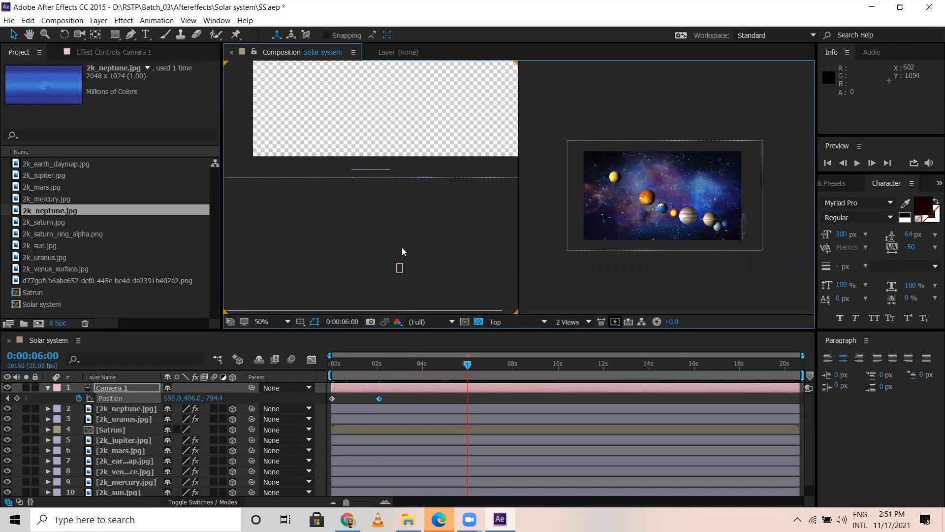
left_click(401, 264)
left_click_drag(400, 244, 412, 75)
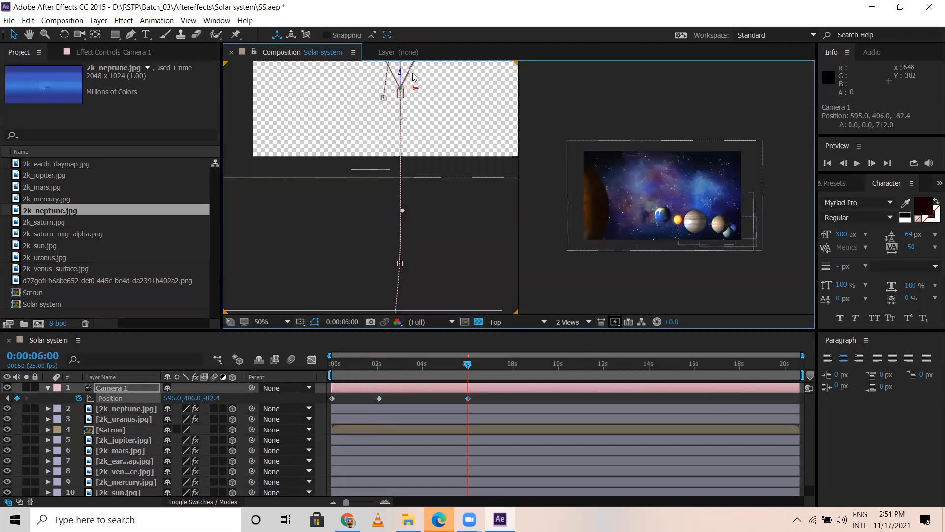
Step: At 0:00:10:00, keyframe Camera 1 farther forward and sideways at about 815, 406, 579.6
left_click_drag(508, 249, 475, 289)
left_click(557, 367)
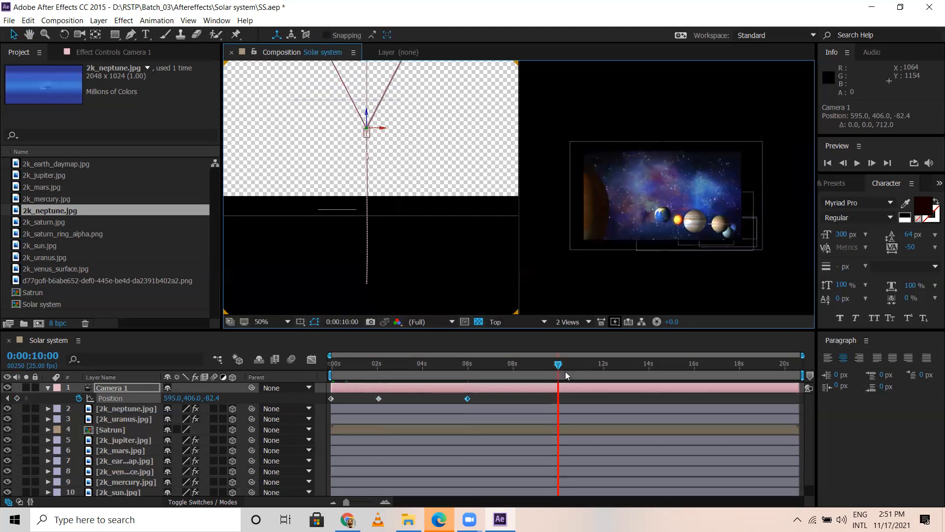
left_click_drag(484, 137, 494, 227)
key("v")
left_click_drag(390, 223, 432, 45)
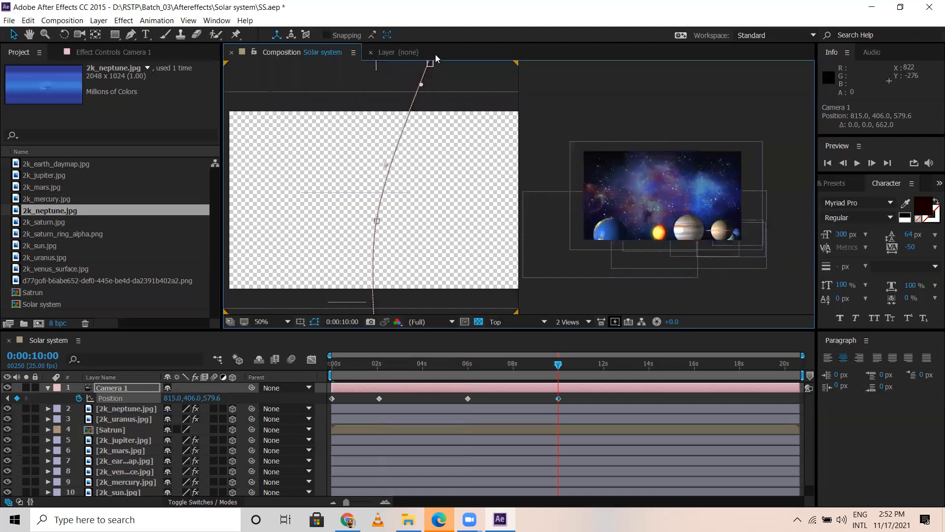
Step: Adjust Camera 1's vertical and sideways placement at 0:00:10:00 to about 729, 562, 579.6
left_click_drag(483, 86, 488, 182)
scroll(442, 178, "up", 1)
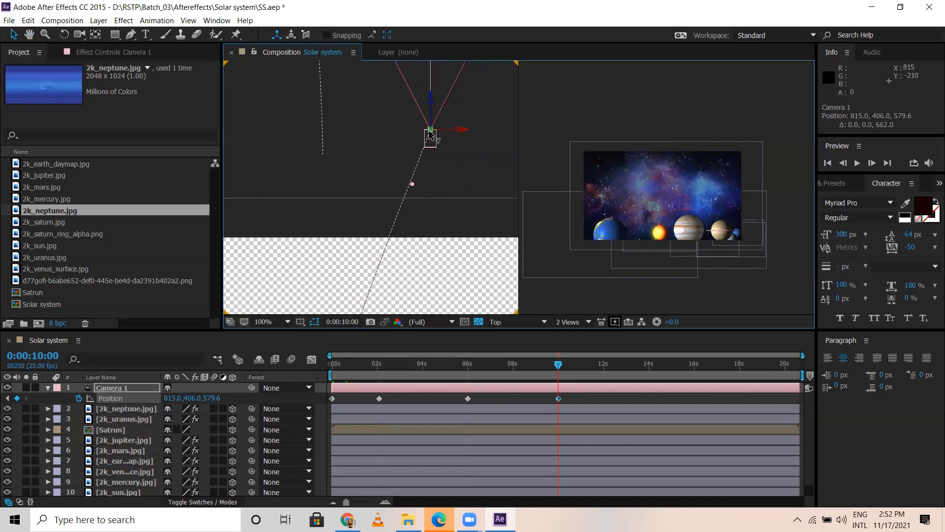
left_click_drag(429, 130, 447, 225)
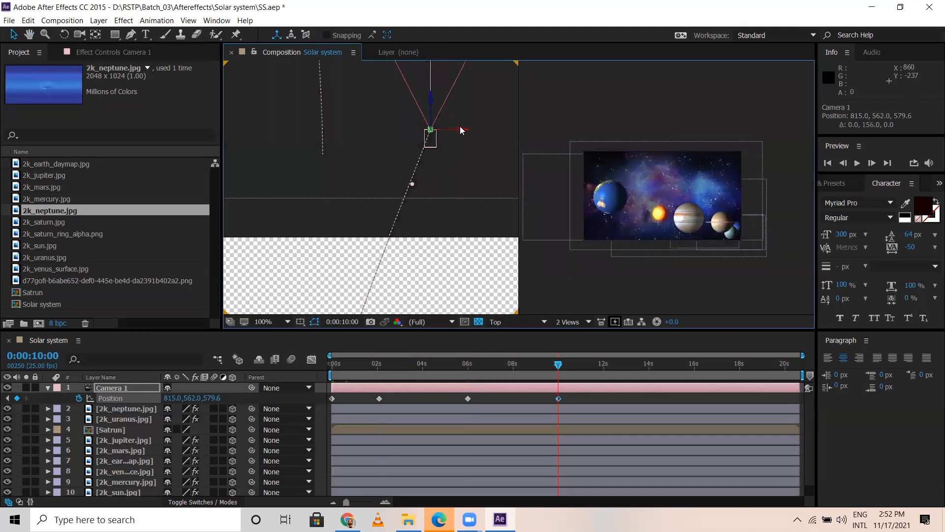
left_click_drag(460, 133, 417, 126)
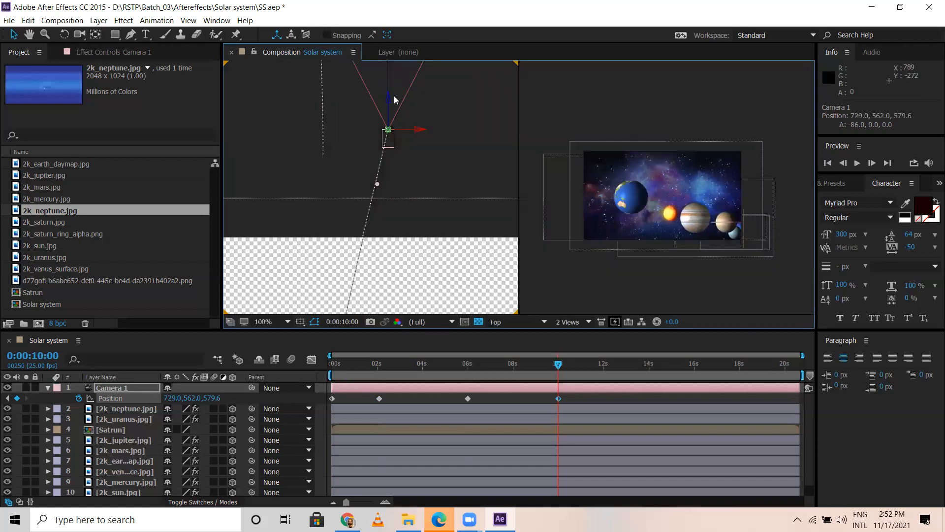
Step: Push Camera 1 farther forward at 0:00:10:00, to a Z position of about 837.6
left_click_drag(388, 96, 398, 4)
key("space")
left_click_drag(457, 100, 493, 243)
left_click_drag(425, 134, 426, 104)
key("space")
left_click_drag(485, 196, 473, 269)
Step: At 0:00:12:02, keyframe Camera 1 closer to the orange planet and Jupiter at about 825, 681, 1448.6
left_click(605, 363)
key("space")
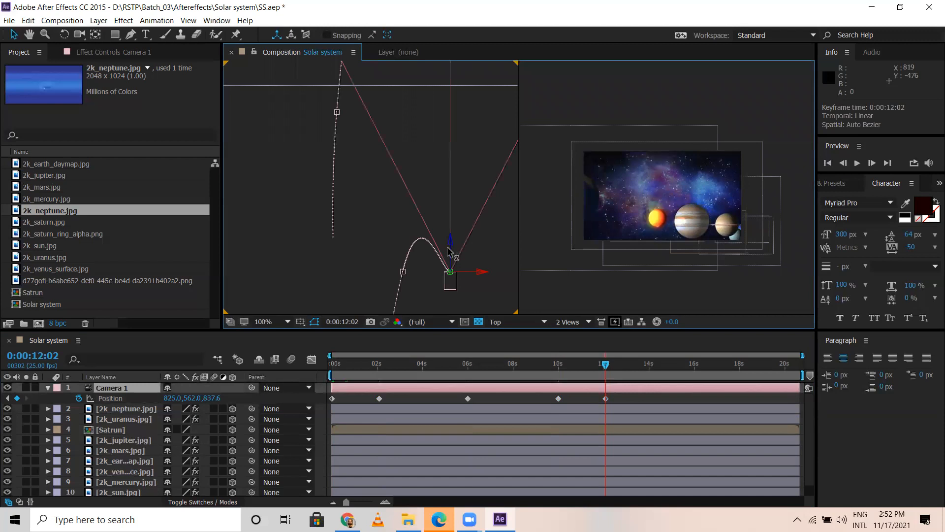
left_click_drag(449, 251, 450, 18)
key("space")
left_click_drag(476, 205, 463, 228)
left_click_drag(442, 168, 468, 238)
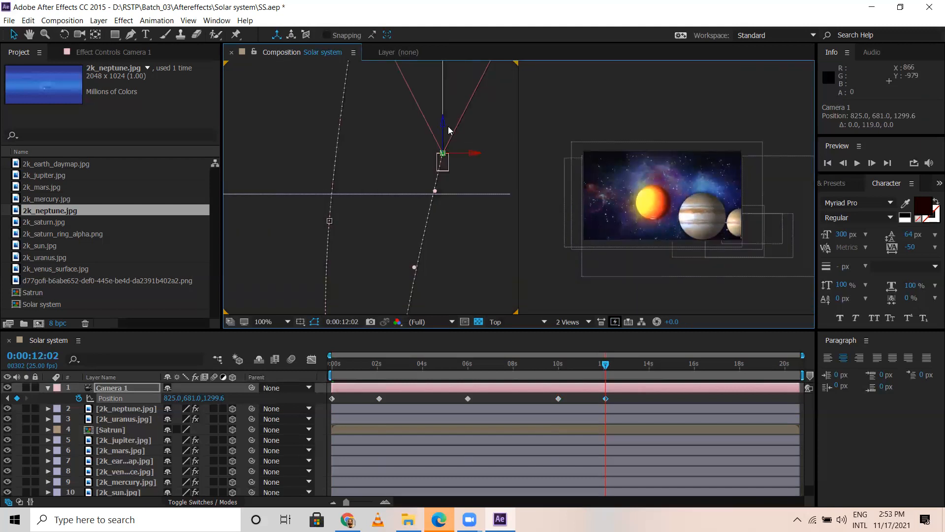
left_click_drag(444, 120, 445, 49)
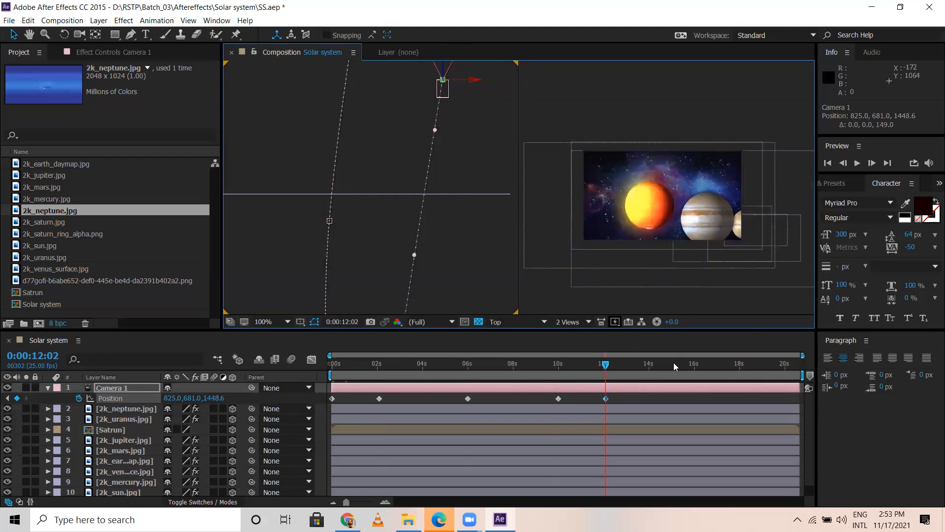
Step: At 0:00:16:02, keyframe Camera 1 forward along Z at about 825, 681, 1781.6
left_click(695, 365)
key("h")
left_click_drag(492, 141, 454, 274)
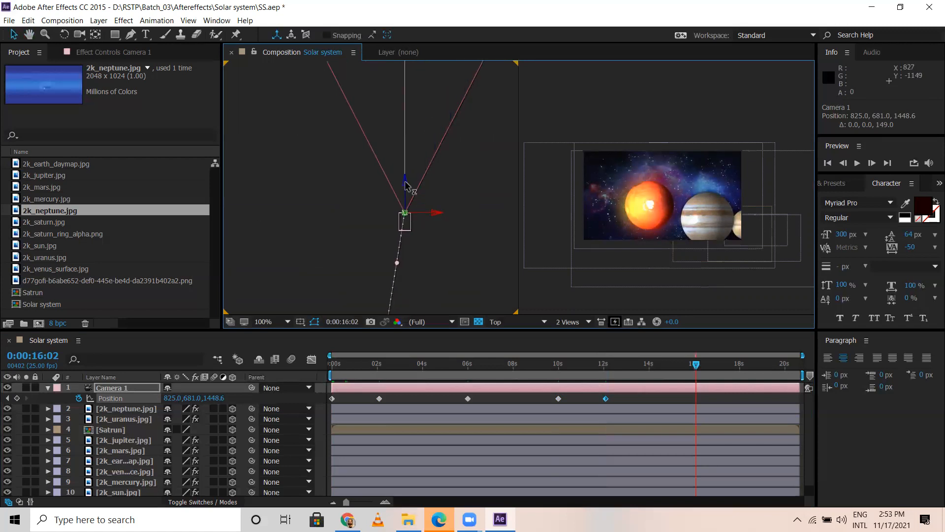
left_click_drag(411, 167, 439, 20)
Step: Push Camera 1 forward past the orange planet at 0:00:16:02 to about 825, 681, 2233.6, keeping the camera selected
scroll(445, 165, "down", 4)
key("h")
left_click_drag(457, 239, 455, 255)
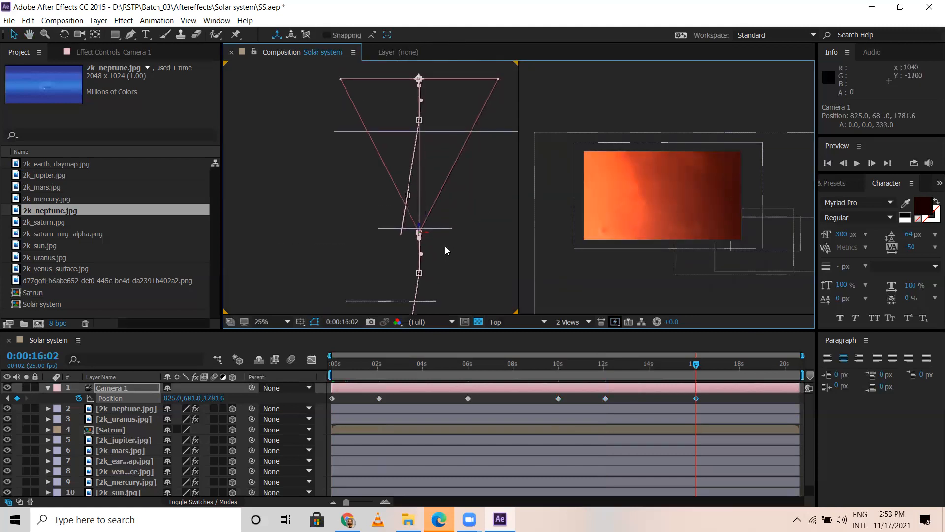
scroll(421, 231, "up", 2)
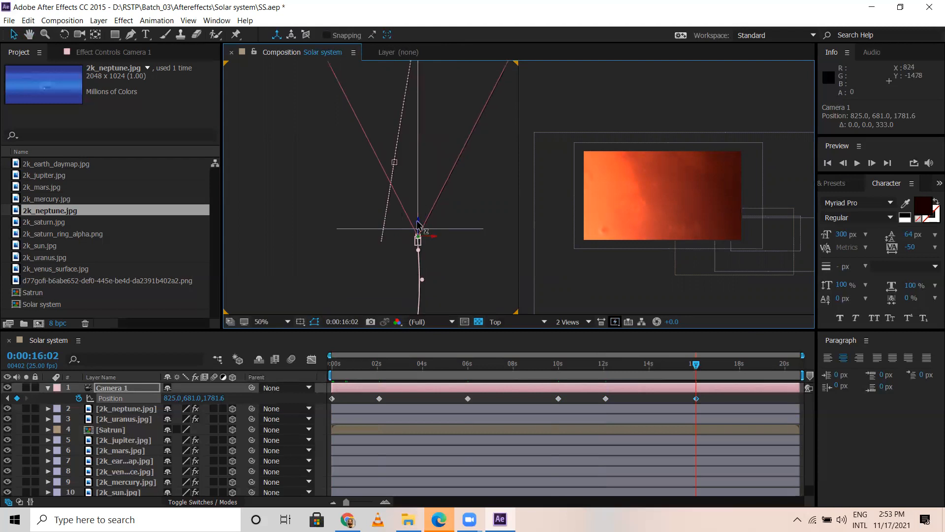
left_click(420, 226)
left_click(418, 234)
left_click_drag(427, 168, 439, 134)
left_click(435, 130)
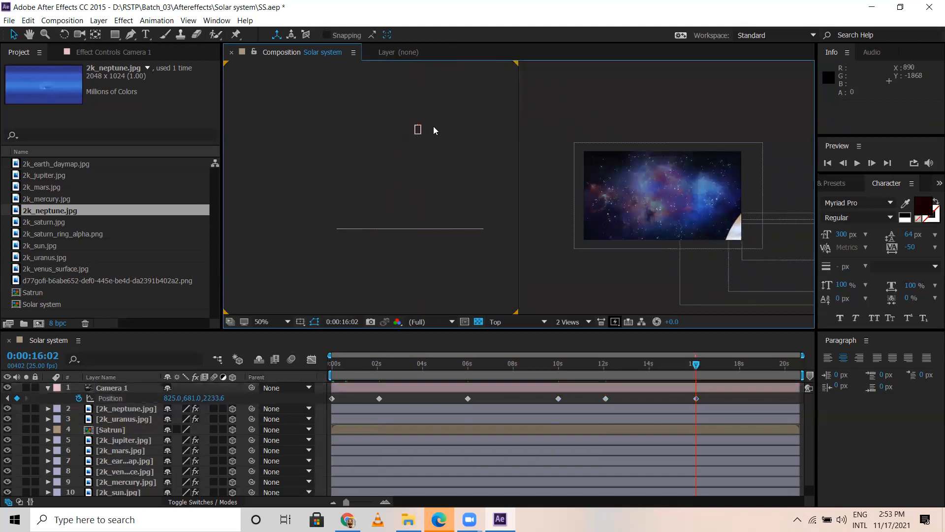
left_click(436, 129)
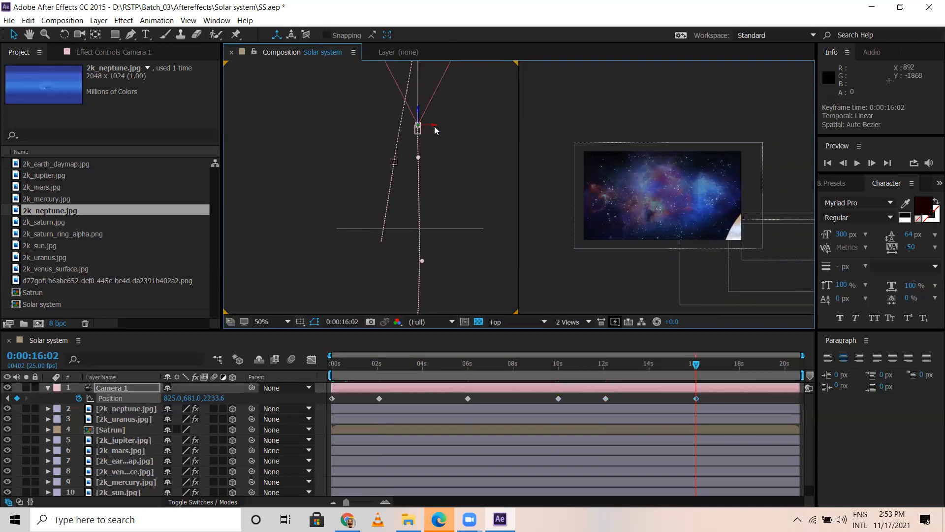
left_click(447, 128)
left_click(431, 130)
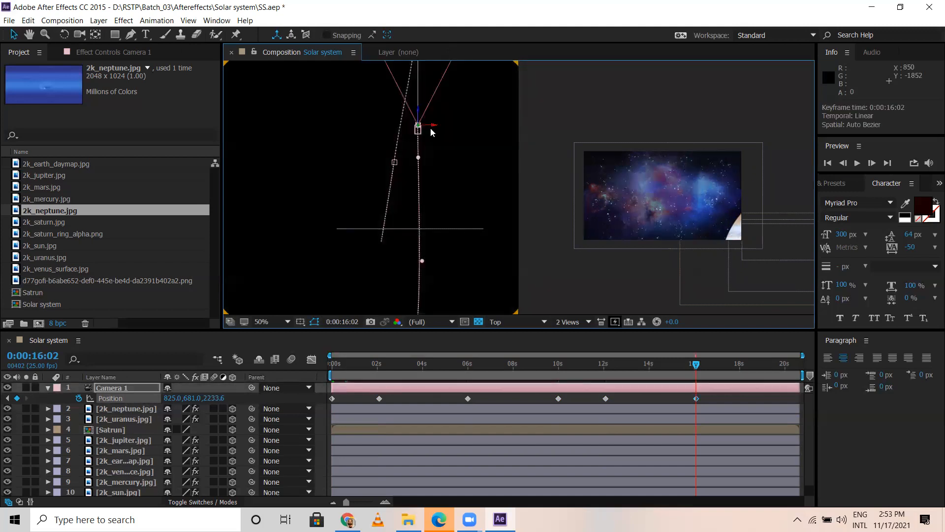
Step: At 0:00:16:02, move Camera 1 sideways and lower it beside Jupiter, to a Position of about 1372.6, 875, 2194.2
left_click_drag(435, 126, 405, 218)
left_click_drag(413, 251, 488, 248)
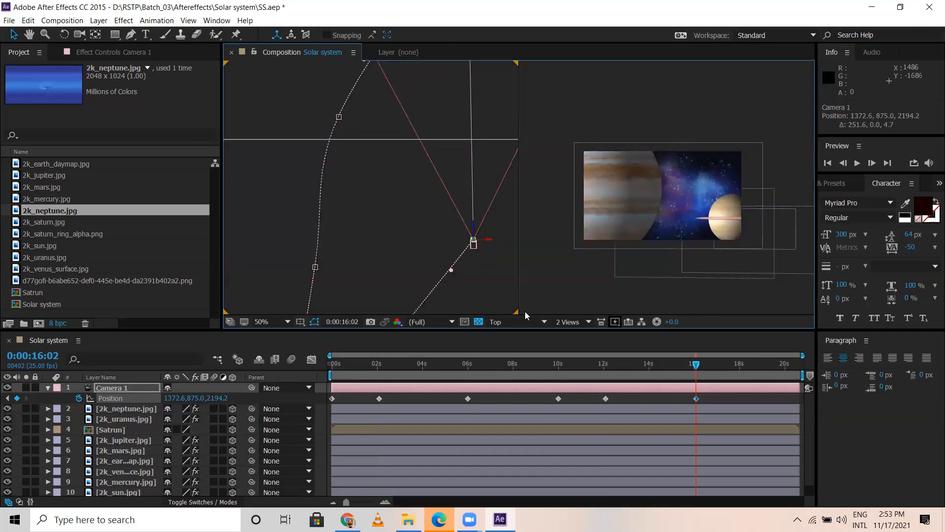
Step: At 0:00:18:02, keyframe Camera 1 diagonally forward past Saturn at about 2334.2, 875, 3376.2
left_click(741, 366)
left_click_drag(404, 200, 353, 223)
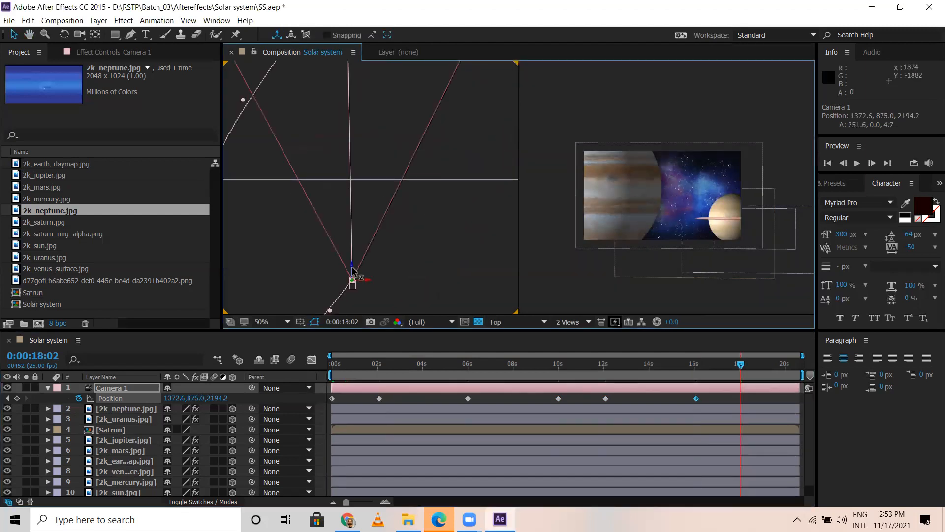
left_click_drag(353, 270, 478, 140)
left_click_drag(453, 203, 256, 279)
left_click_drag(318, 272, 337, 275)
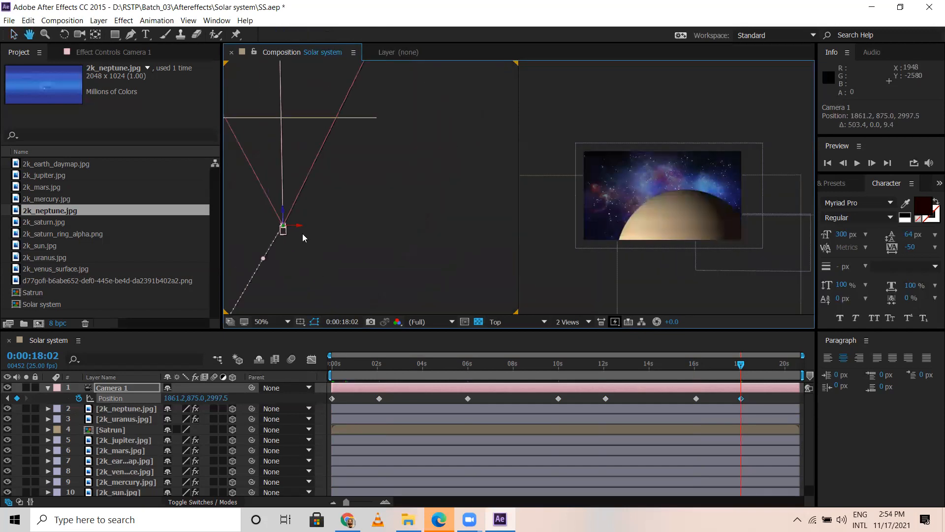
left_click_drag(316, 227, 401, 215)
left_click_drag(408, 175, 441, 225)
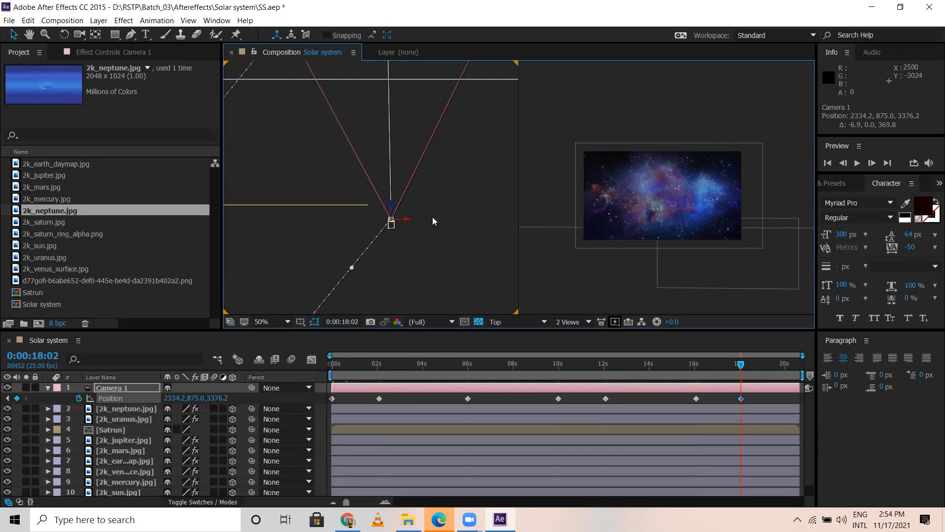
Step: Adjust Camera 1's height and pull it slightly back at 0:00:18:02, to about 2335.9, 935.3, 3284.2
left_click(432, 220)
left_click(394, 221)
left_click(394, 221)
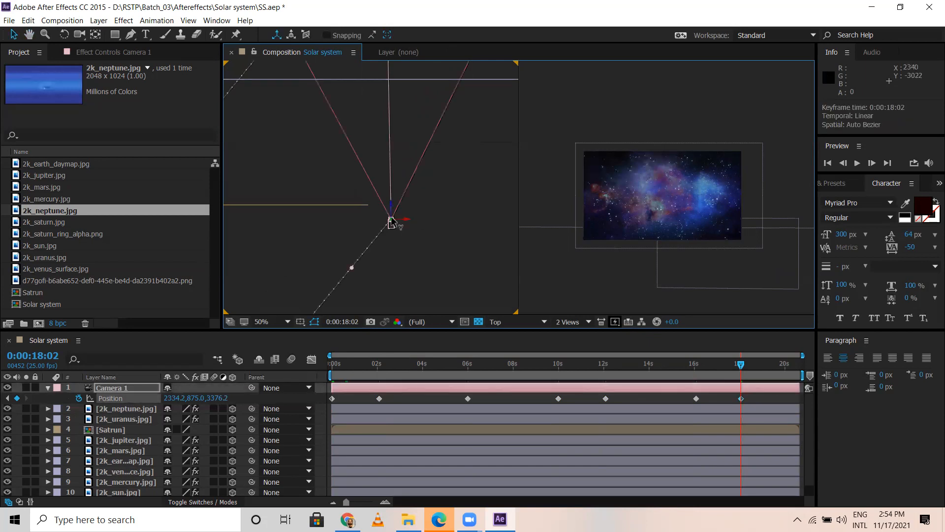
left_click(420, 199)
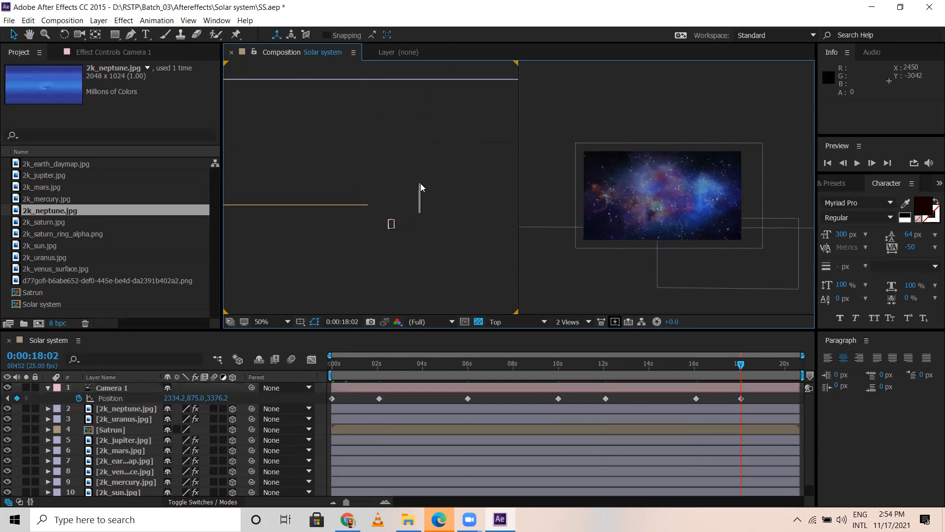
left_click(391, 224)
scroll(414, 243, "up", 5)
key("space")
left_click_drag(447, 220, 301, 33)
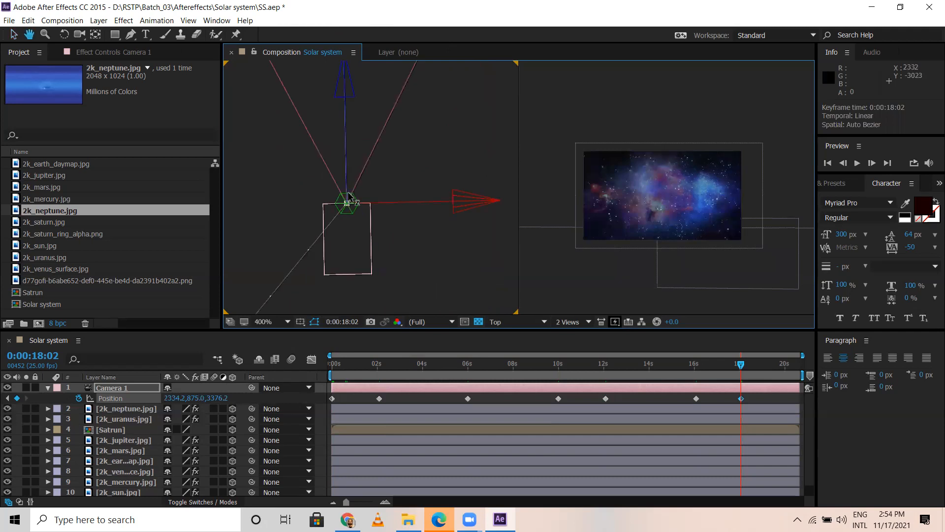
left_click_drag(347, 205, 341, 175)
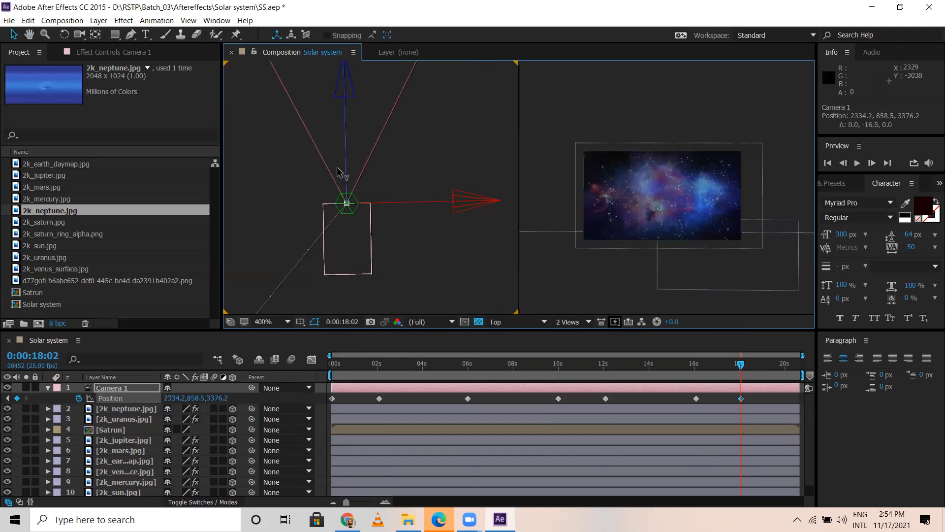
left_click_drag(383, 326, 401, 375)
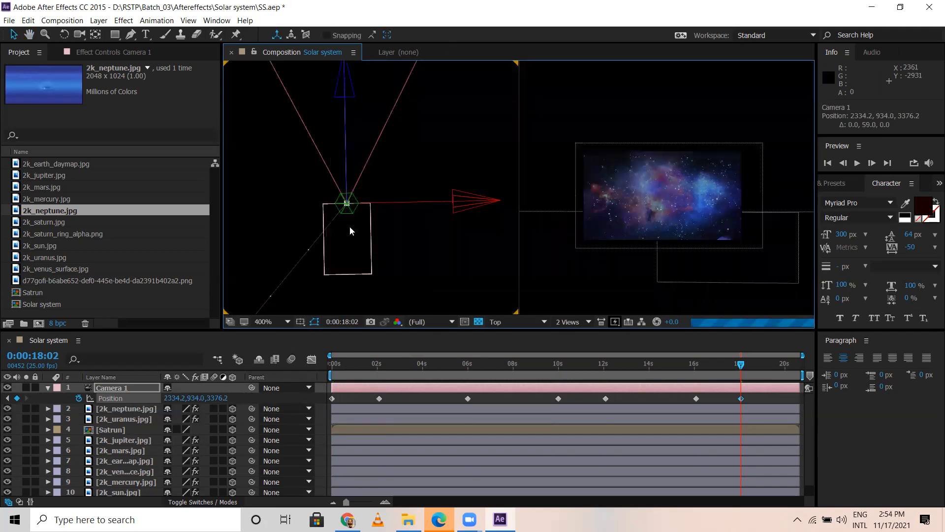
left_click_drag(350, 211, 448, 380)
scroll(403, 259, "down", 3)
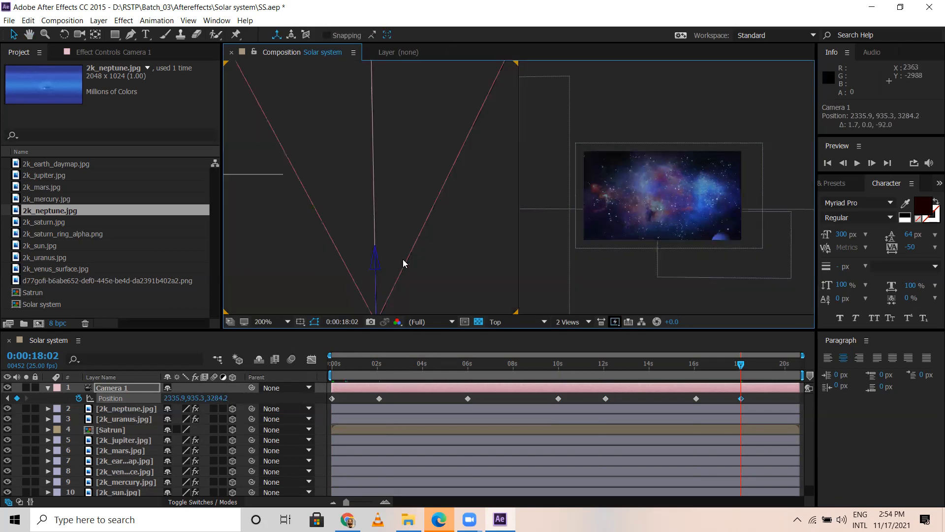
Step: Lower Camera 1 at 0:00:18:02 to a Y position of about 1490.3 so Uranus and Neptune are in frame
scroll(456, 246, "up", 1)
key("space")
left_click_drag(432, 248, 422, 149)
mouse_move(379, 194)
left_mouse_down()
mouse_move(453, 331)
mouse_move(450, 306)
mouse_move(483, 386)
mouse_move(378, 212)
left_mouse_up()
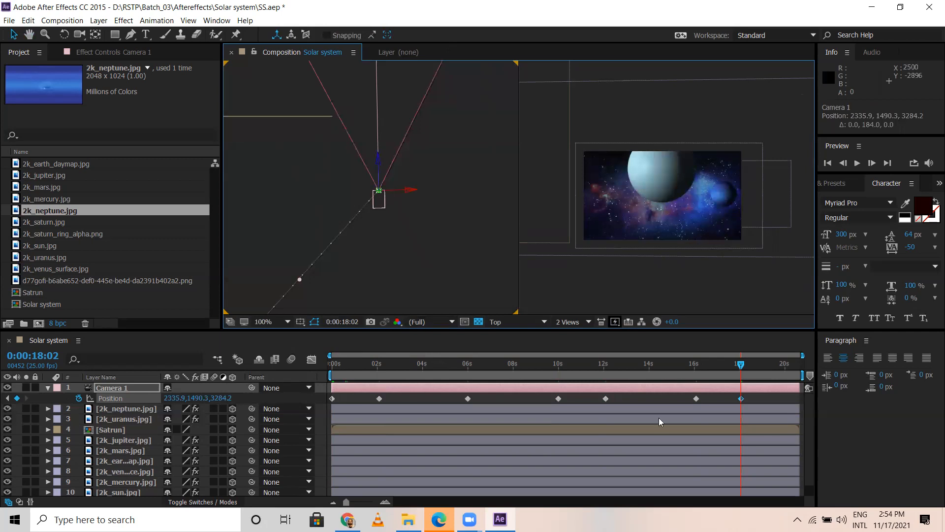
Step: At 0:00:20:03, keyframe Camera 1 sideways and forward toward Neptune at about 2551, 1490.3, 3681.8
left_click(788, 367)
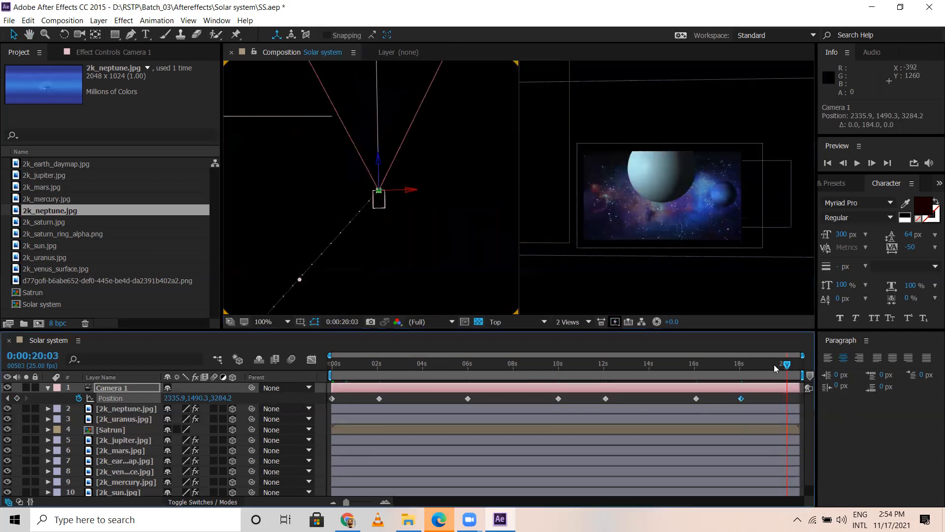
key("h")
left_click_drag(436, 212, 469, 235)
key("v")
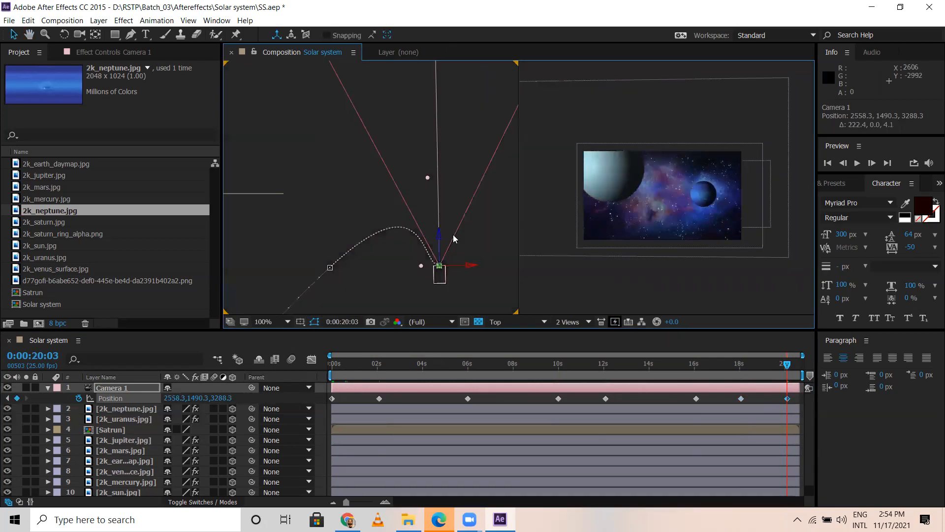
left_click(442, 188)
left_click_drag(443, 263, 456, 40)
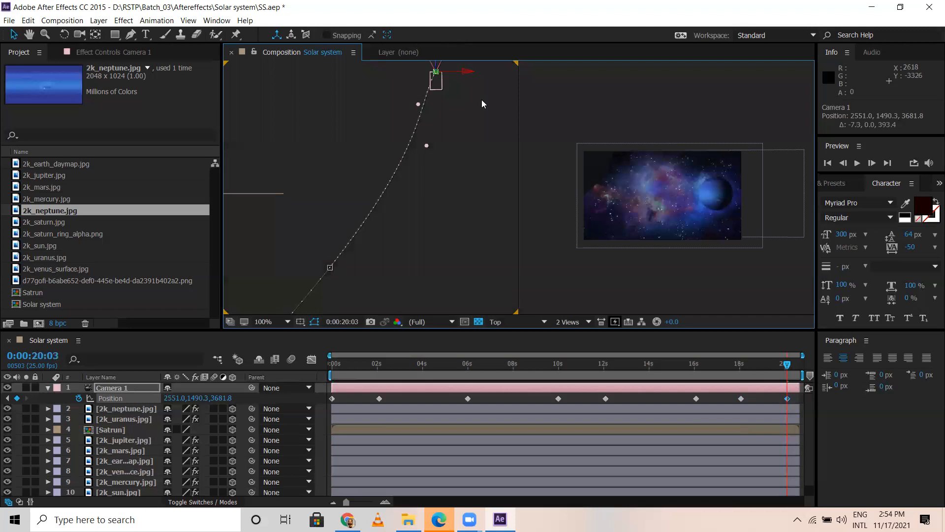
Step: Refine Camera 1's final position in front of Neptune at 0:00:20:03 to about 2505.4, 1490.3, 3690.2
left_click_drag(482, 144, 480, 237)
left_click_drag(435, 121, 438, 102)
left_click(432, 164)
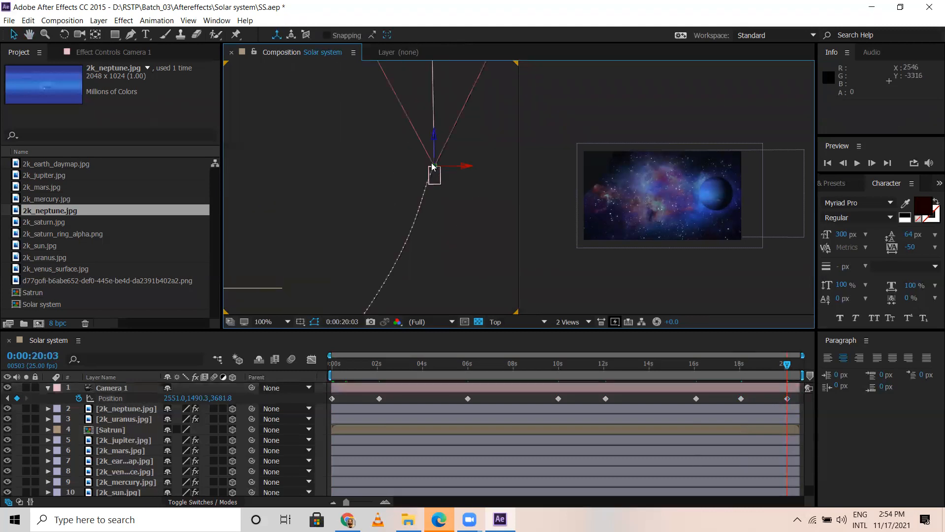
left_click_drag(434, 136, 435, 60)
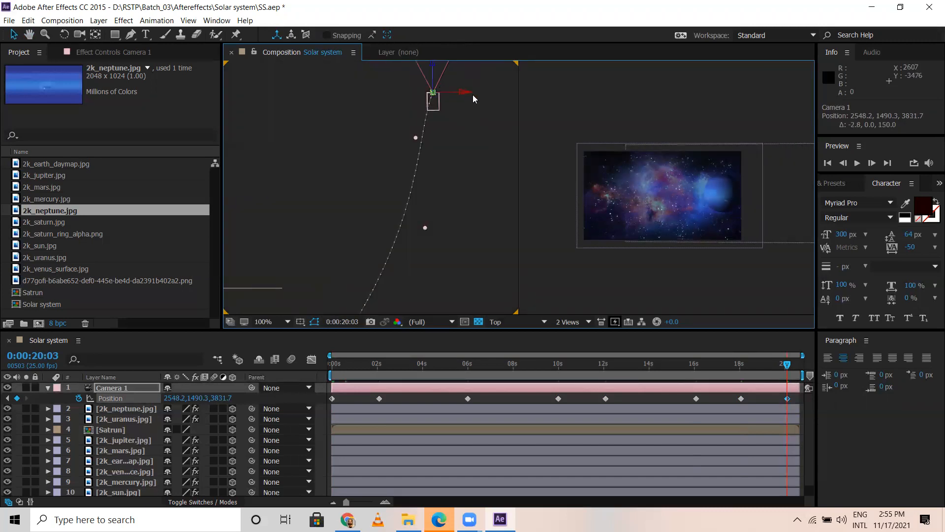
left_click(456, 95)
left_click(435, 95)
left_click_drag(475, 95, 426, 134)
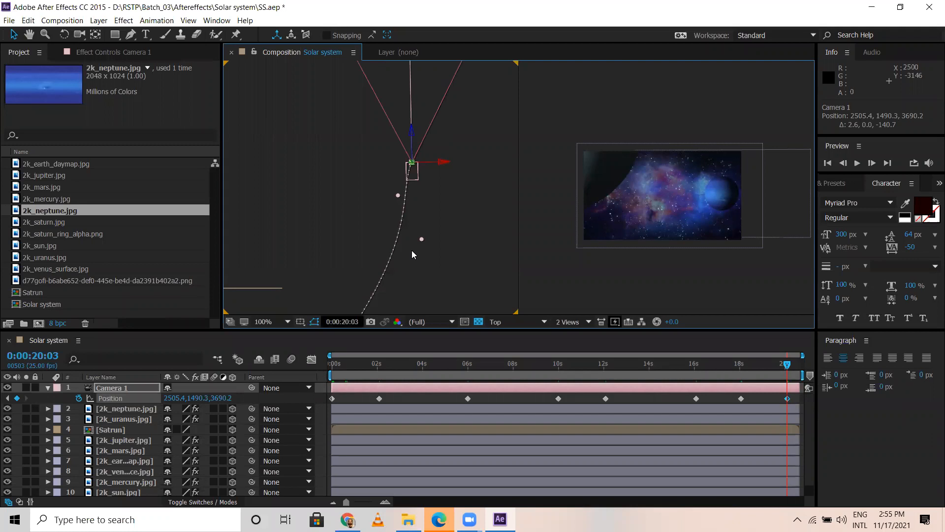
Step: Examine Camera 1's whole motion path in the Top view and preview the animation from the start
scroll(412, 251, "down", 6)
scroll(317, 272, "up", 2)
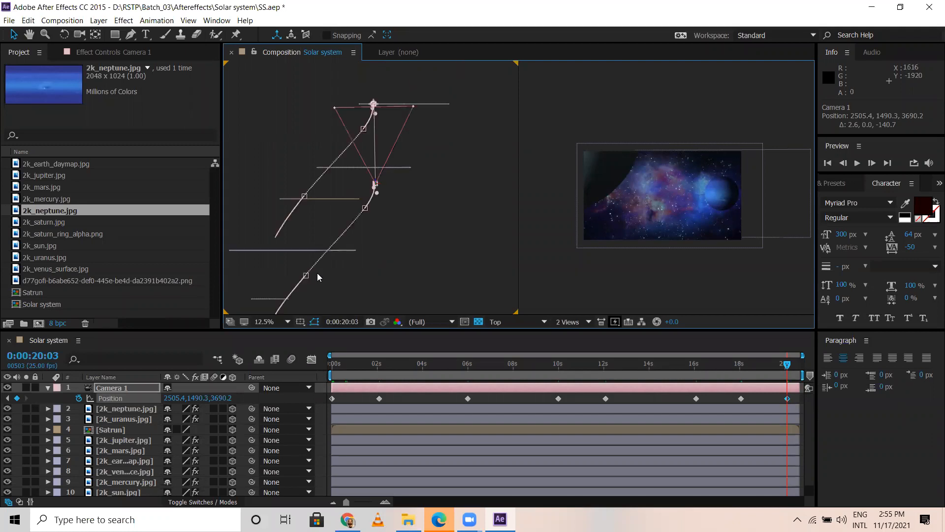
left_click(442, 190)
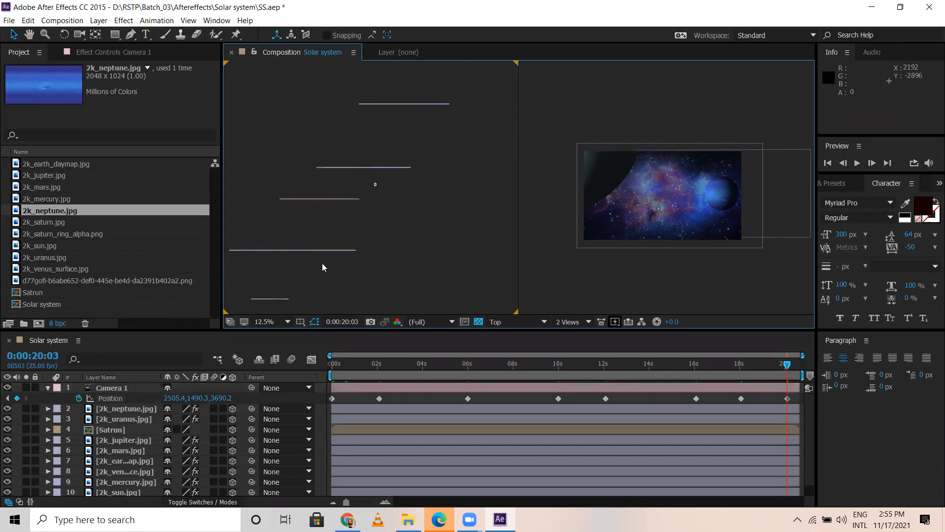
left_click(111, 390)
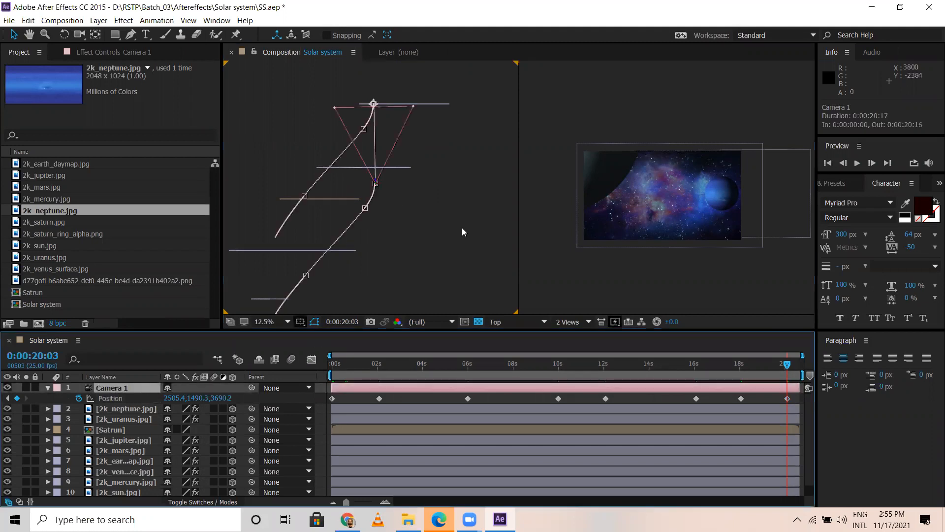
key("comma")
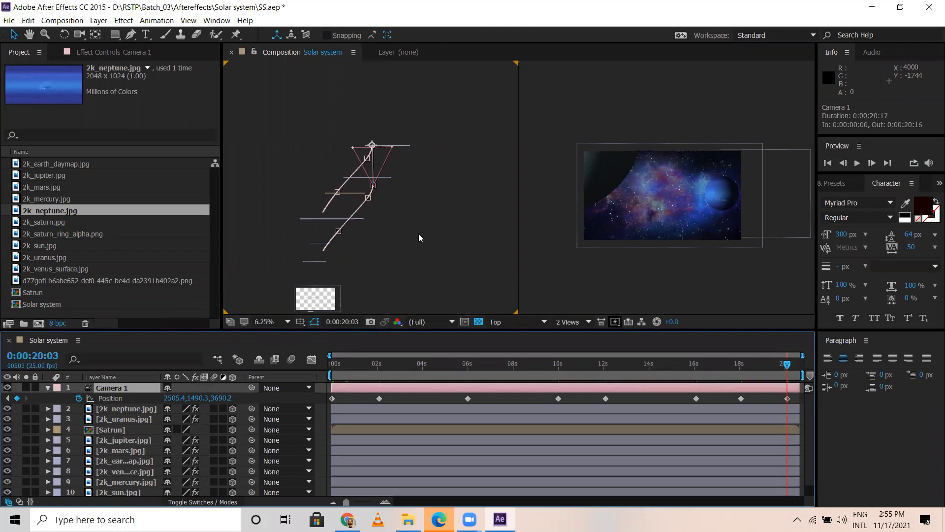
key("period")
left_click(339, 365)
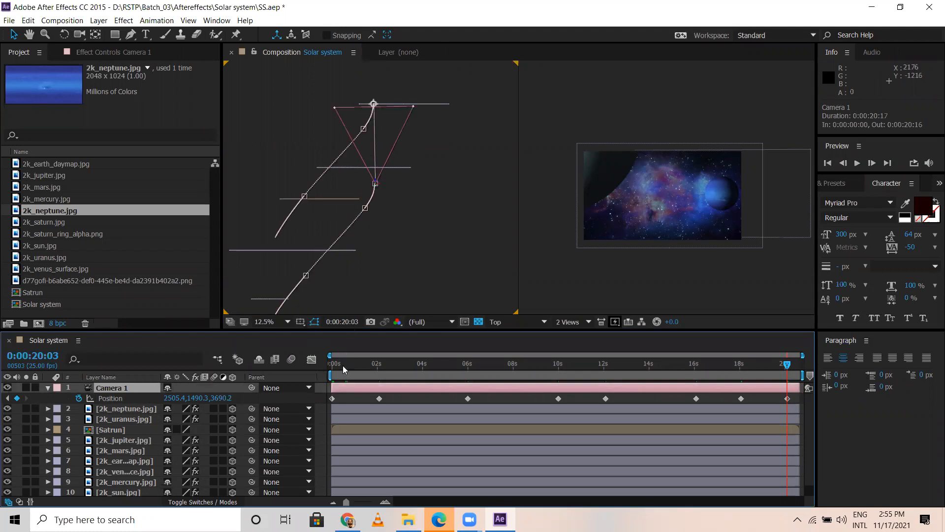
left_click_drag(322, 371, 321, 372)
key("space")
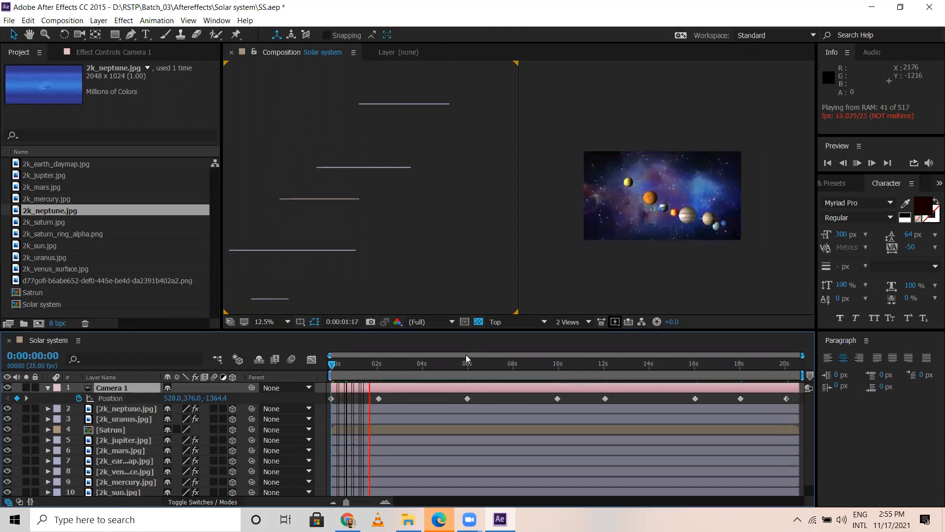
Step: Set the composition resolution to Quarter, preview the full camera animation, and return to 0:00:00:00
left_click(425, 321)
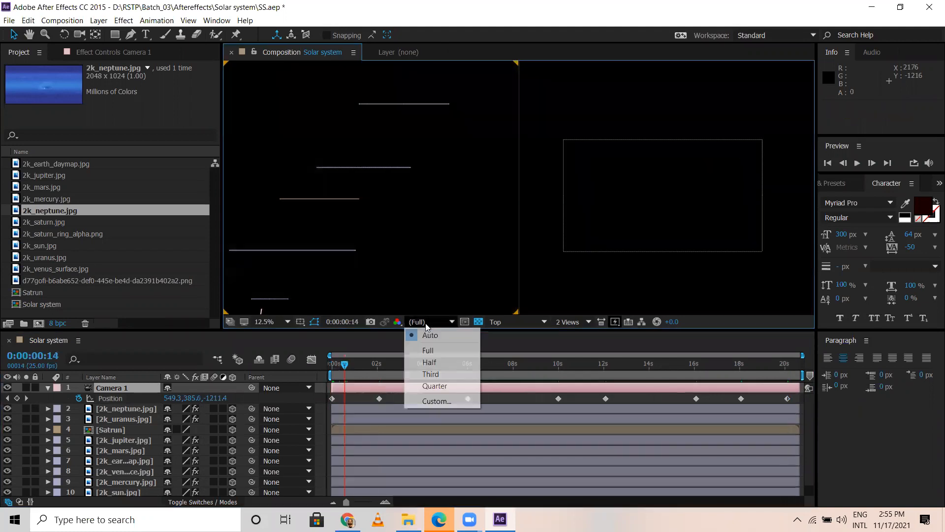
left_click(435, 386)
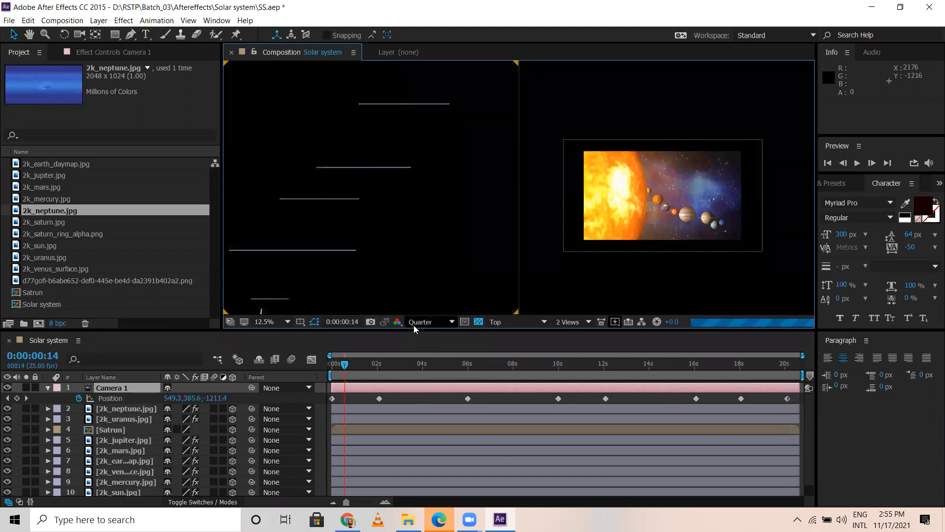
left_click(330, 362)
key("space")
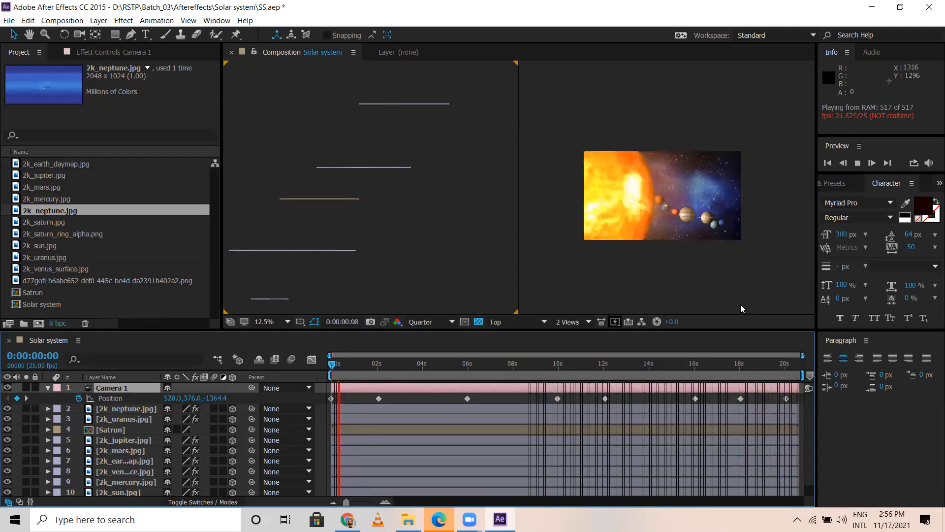
key("space")
left_click_drag(406, 369, 323, 367)
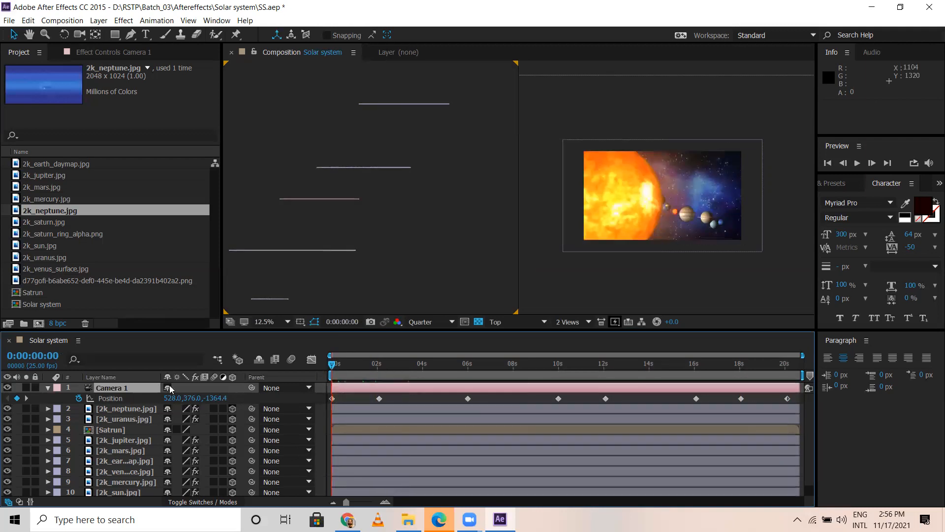
Step: Collapse Camera 1's properties, save the project, and switch the composition to a single view
left_click(48, 388)
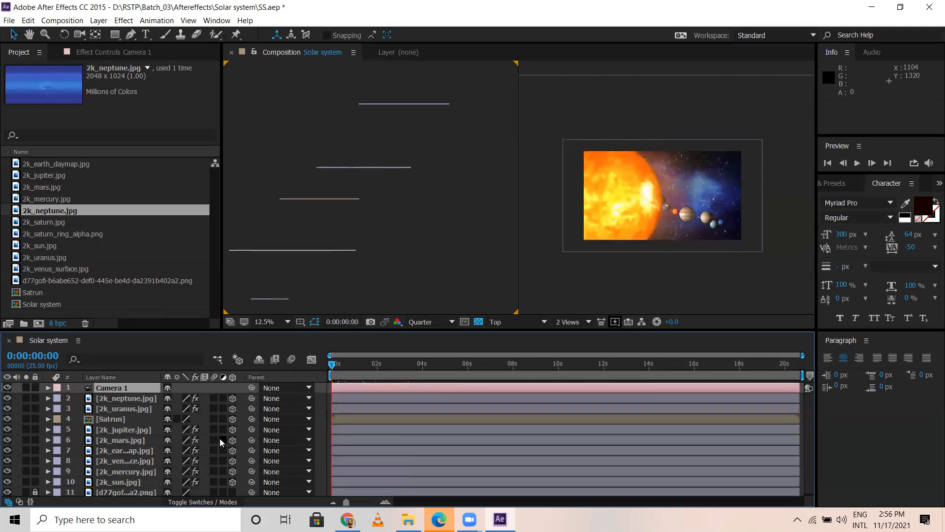
key("ctrl+s")
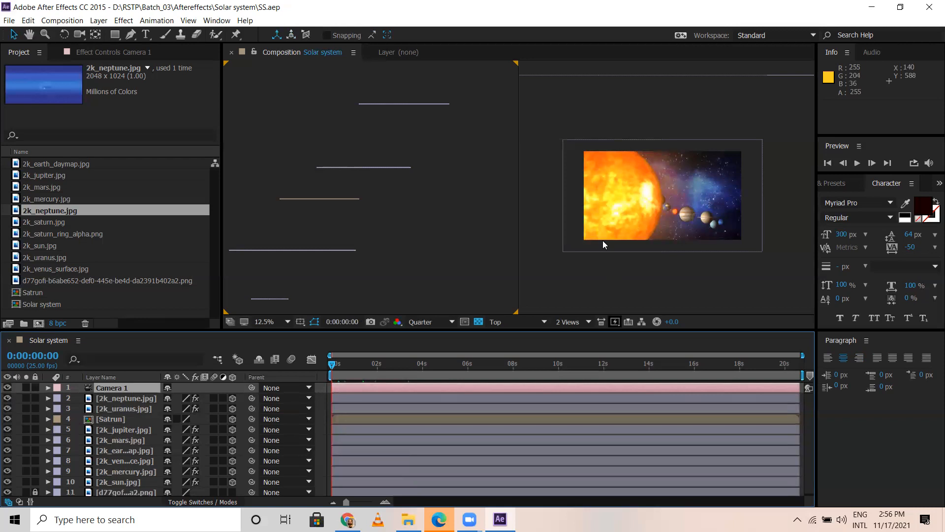
left_click(571, 323)
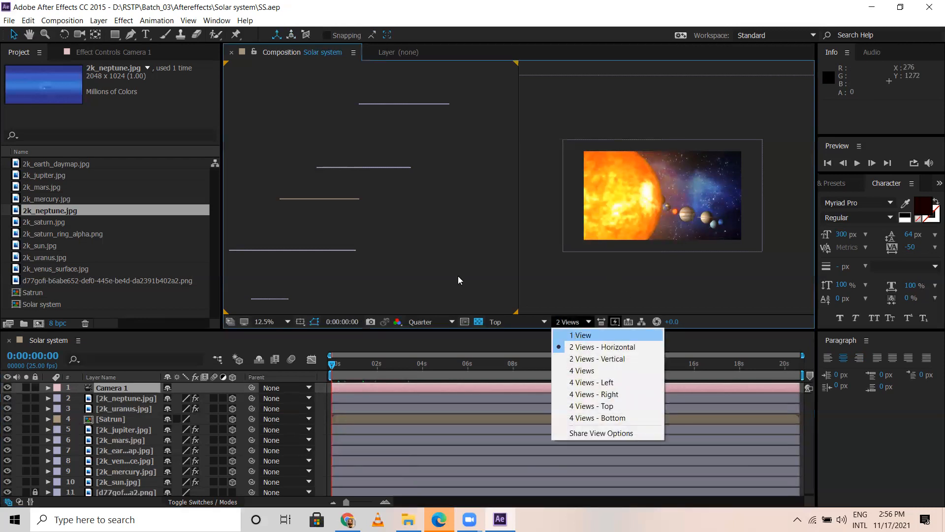
key("Return")
left_click_drag(343, 369, 281, 362)
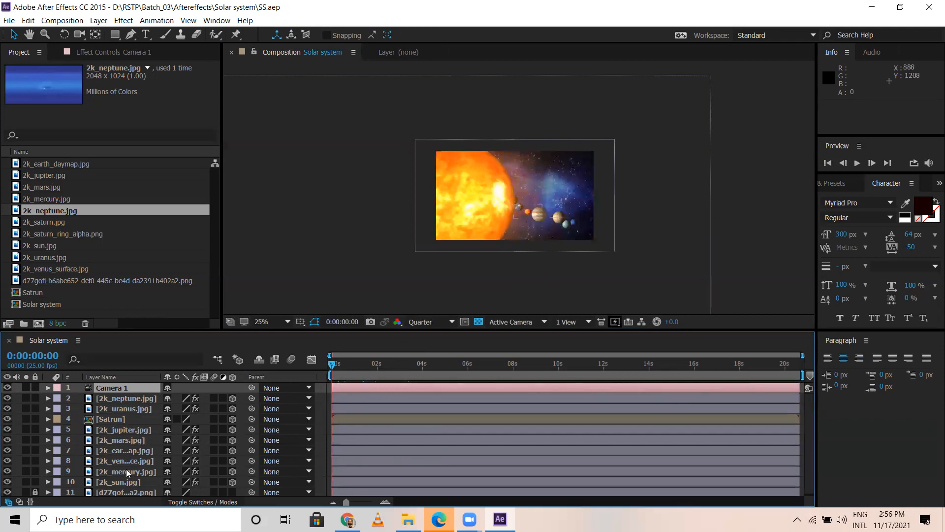
Step: Unlock the galaxy background image layer at the end of the layer stack and duplicate it
scroll(129, 482, "down", 1)
left_click(129, 492)
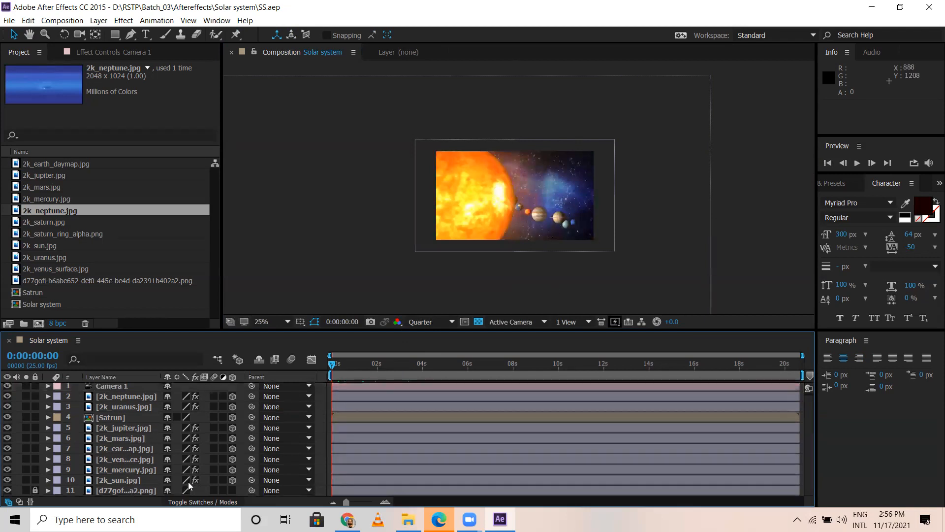
left_click(35, 490)
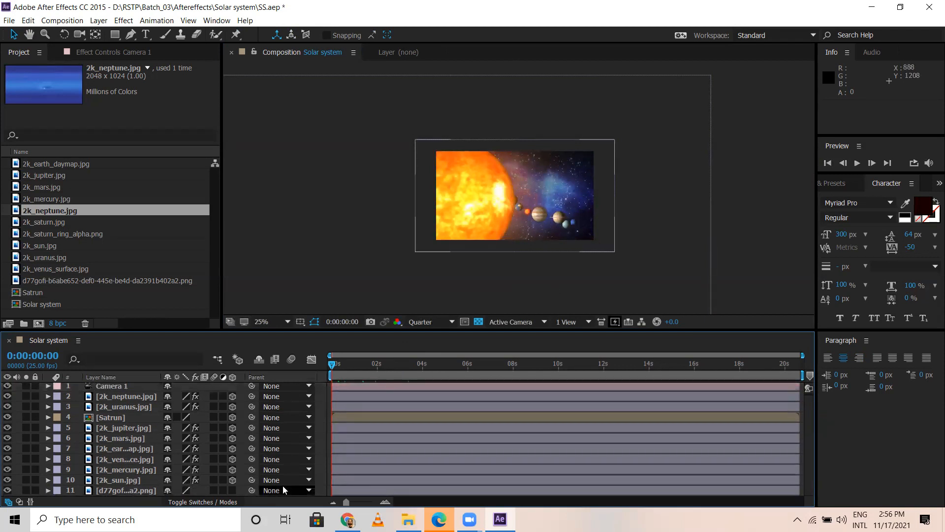
left_click(138, 491)
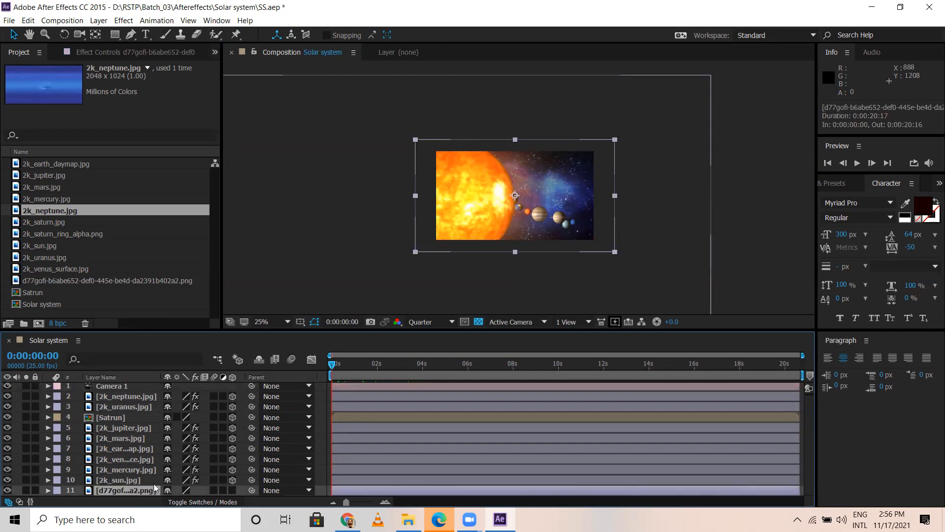
key("ctrl+d")
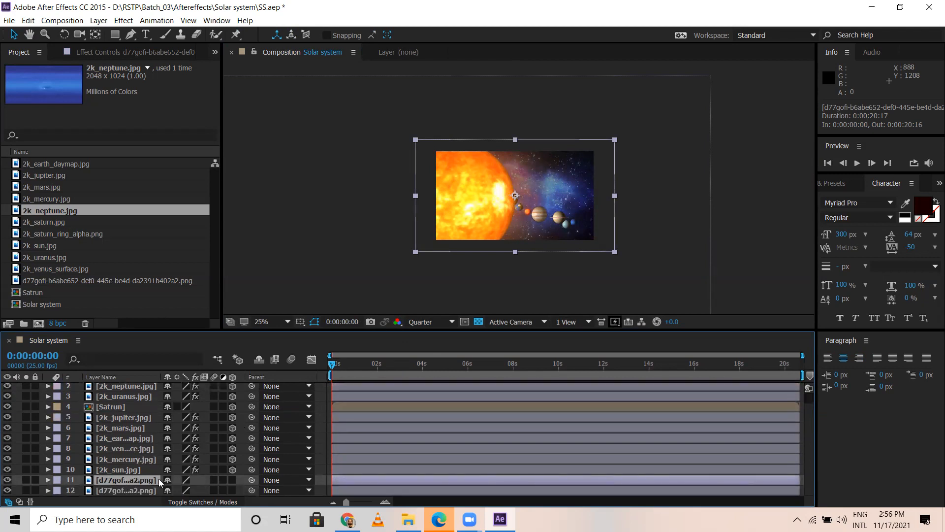
Step: Enlarge the duplicated background layer at 0:00:00:00 to a Scale of about 94.9, 94.6%
key("s")
mouse_move(174, 484)
left_mouse_down()
mouse_move(204, 485)
mouse_move(168, 485)
left_mouse_up()
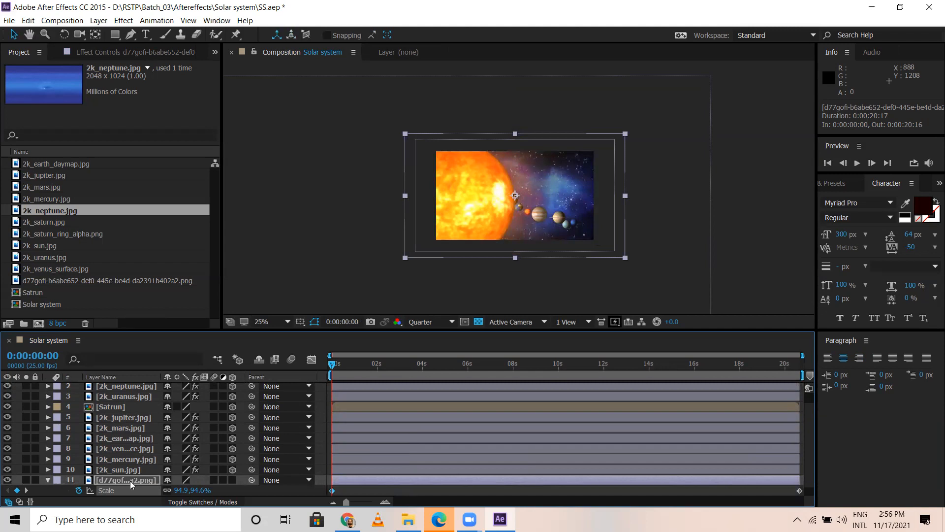
Step: Set the Opacity of the enlarged background copy to 51%
key("t")
left_click_drag(169, 491, 133, 483)
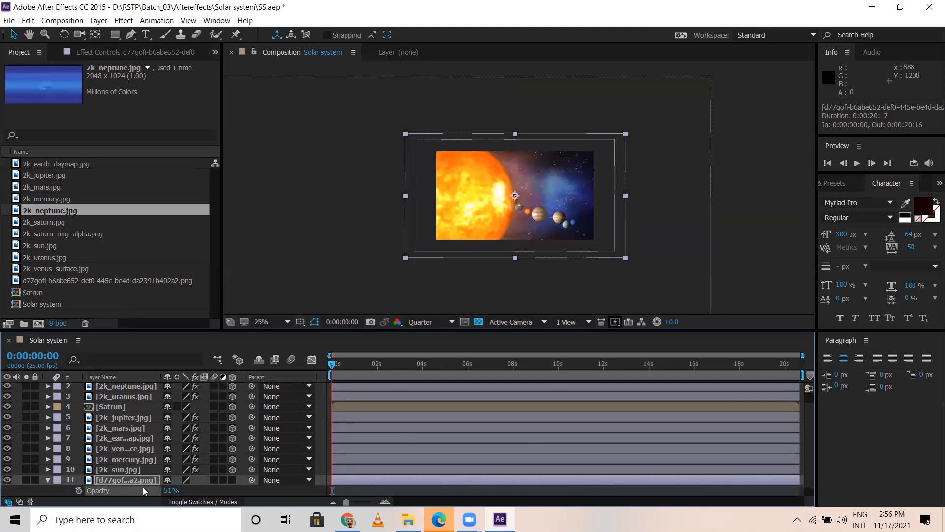
Step: Duplicate the semi-transparent background layer and set the new copy's Scale to 83.9, 83.6% at 0:00:00:00
key("ctrl+d")
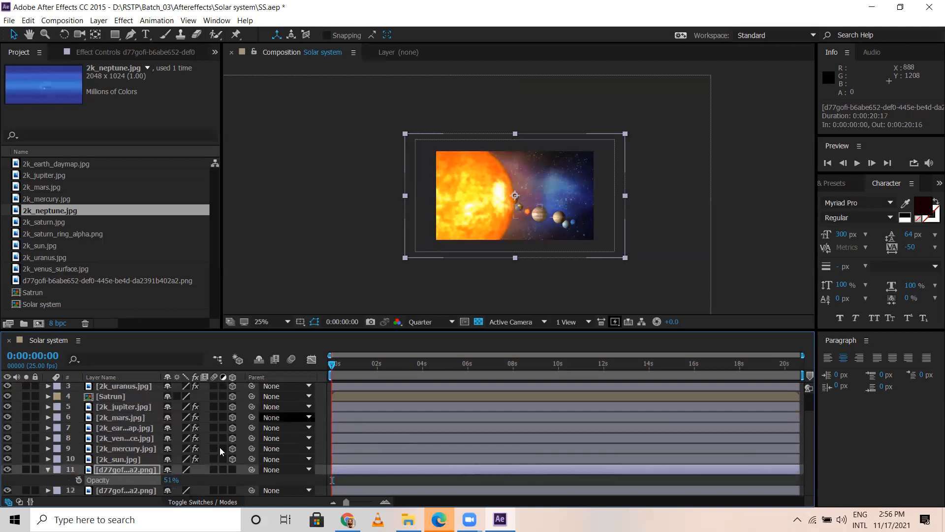
key("s")
left_click_drag(182, 484, 167, 471)
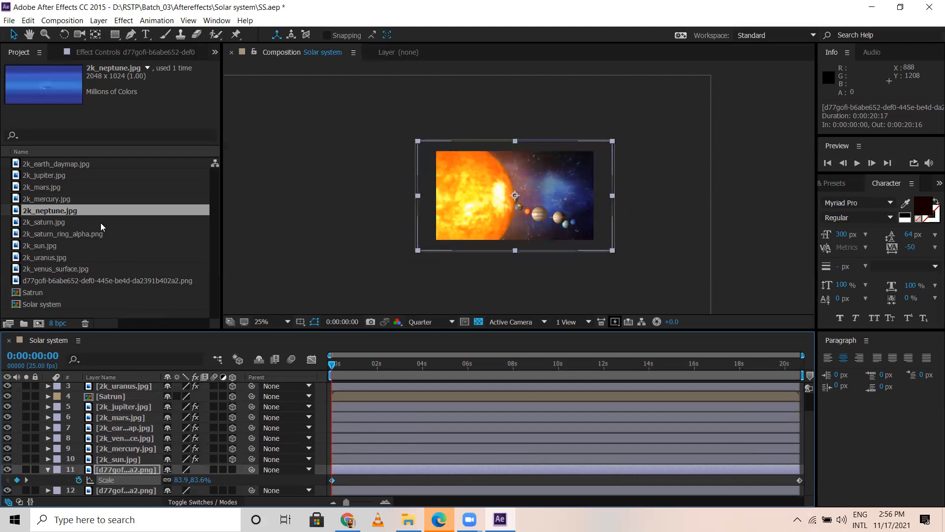
Step: Try CC Light Burst 2.5 on the new background copy with Intensity 500 and Ray Length 282, and remove the effect
left_click(123, 20)
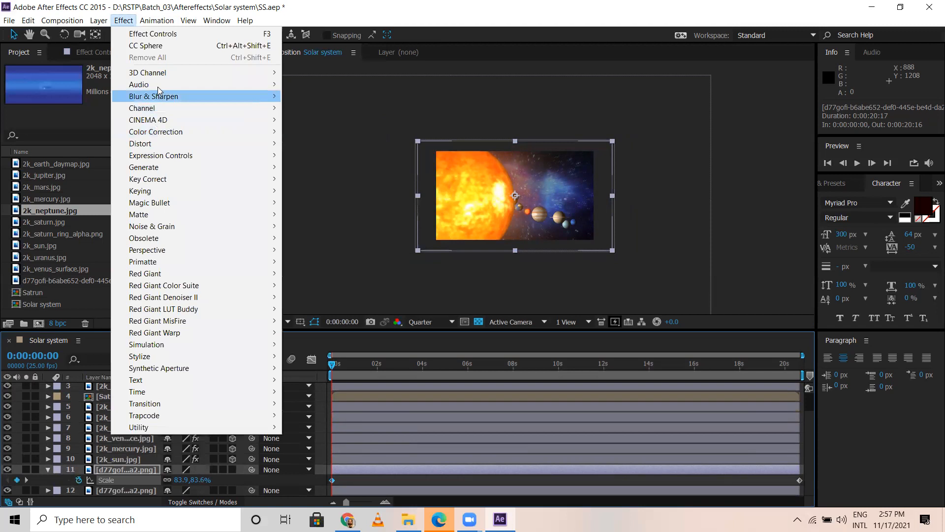
mouse_move(169, 168)
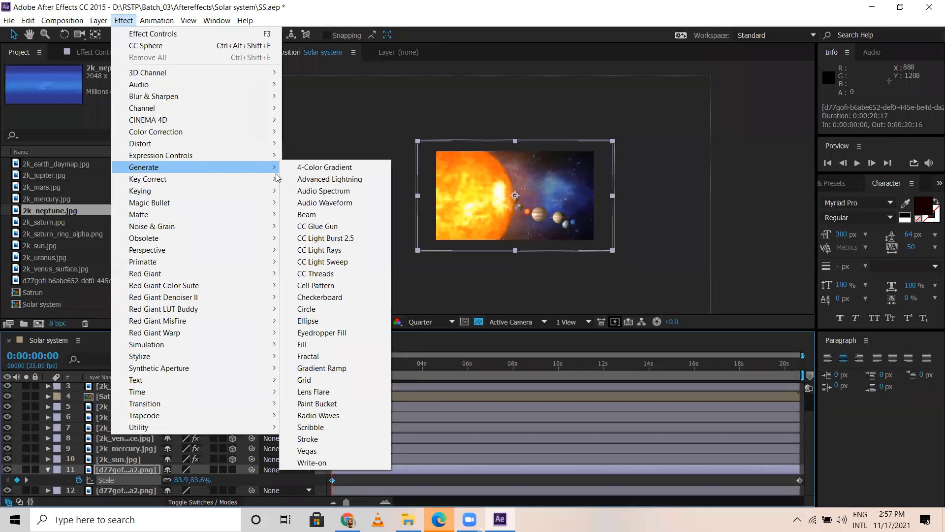
left_click(340, 238)
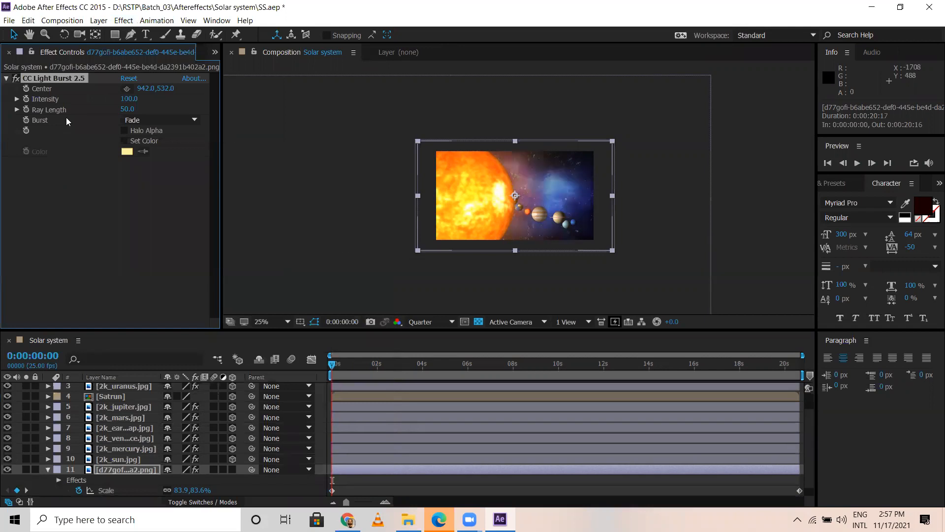
left_click_drag(137, 98, 195, 112)
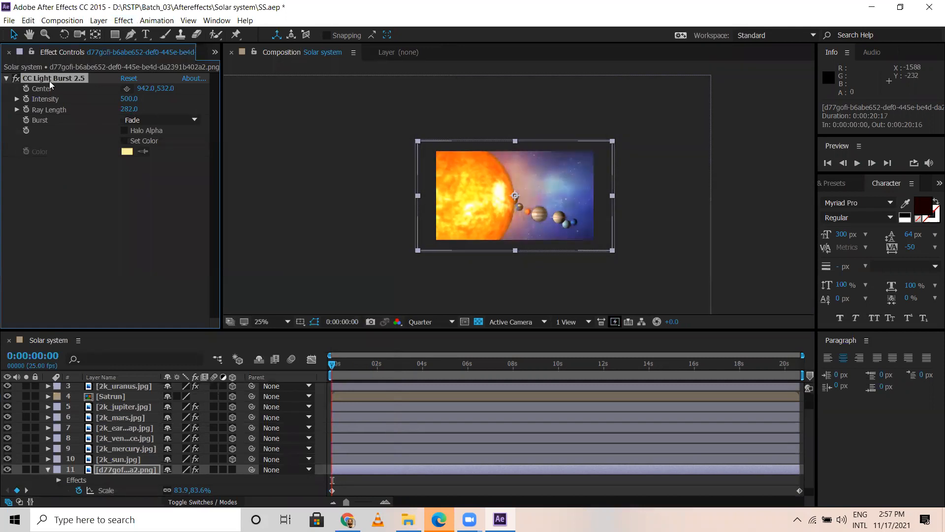
key("Delete")
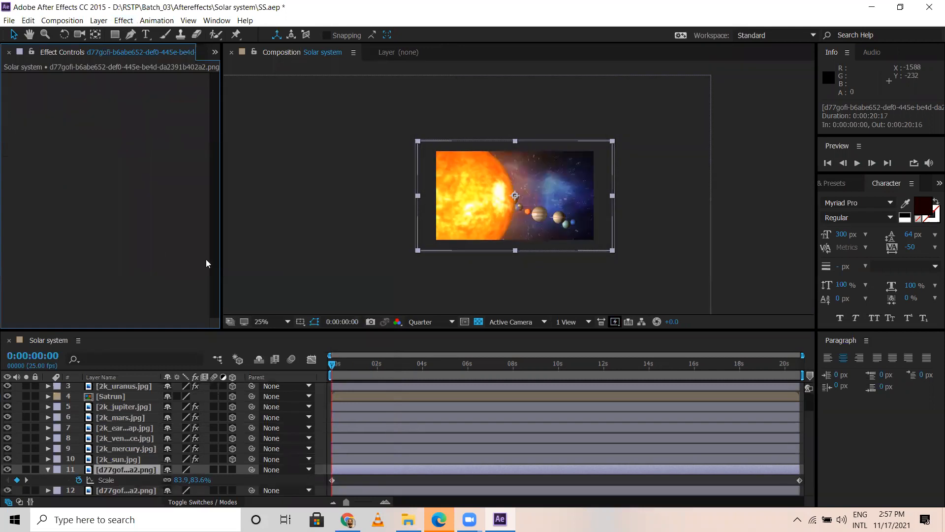
Step: Set the composition view to Full resolution at 50% magnification
left_click(438, 323)
key("period")
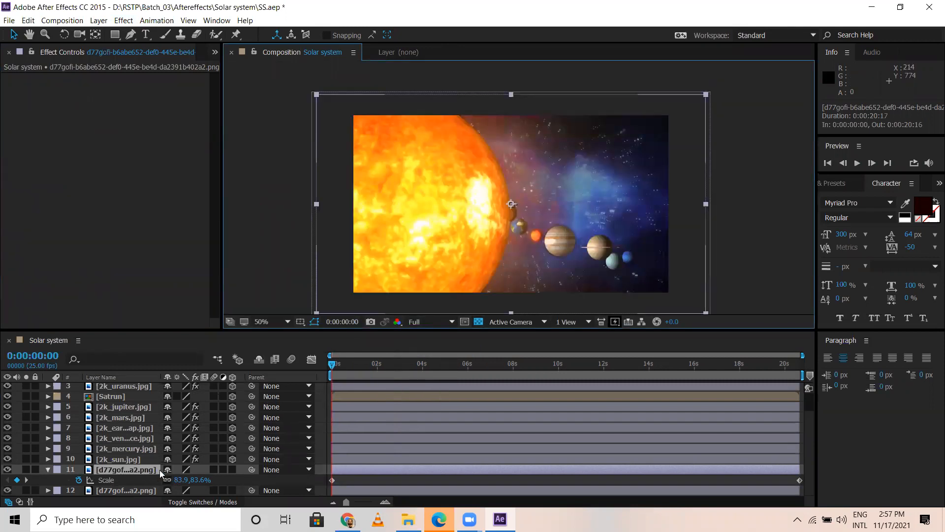
Step: Look through the effect categories, from 3D Channel to Simulation, for an effect to use on the newest background copy
left_click(120, 470)
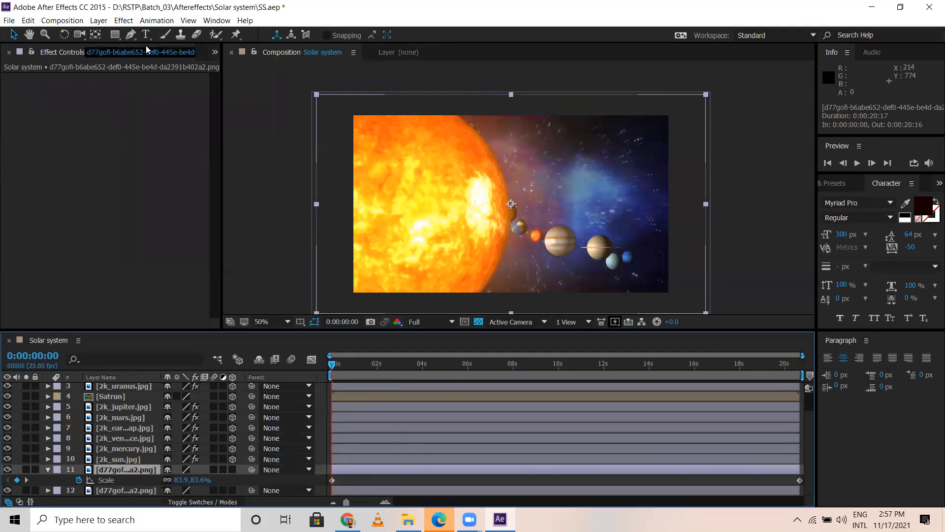
left_click(124, 20)
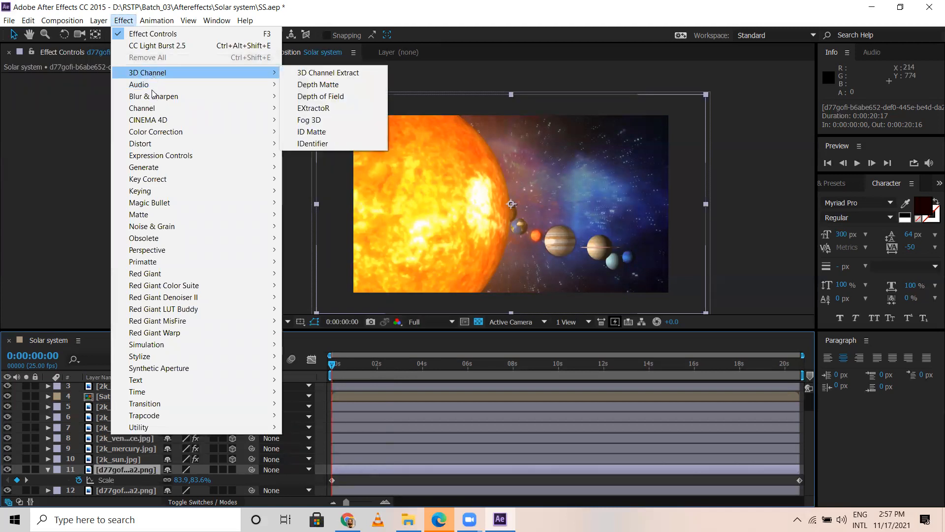
mouse_move(154, 109)
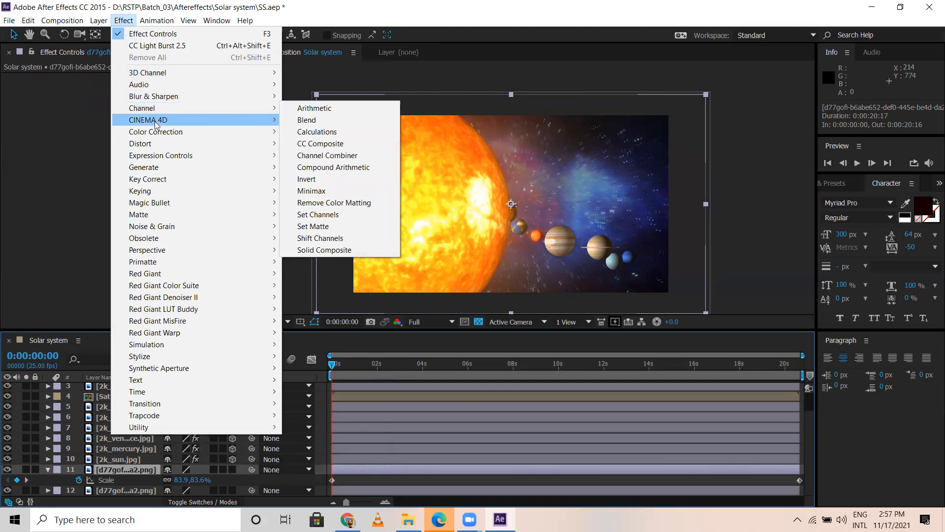
mouse_move(160, 134)
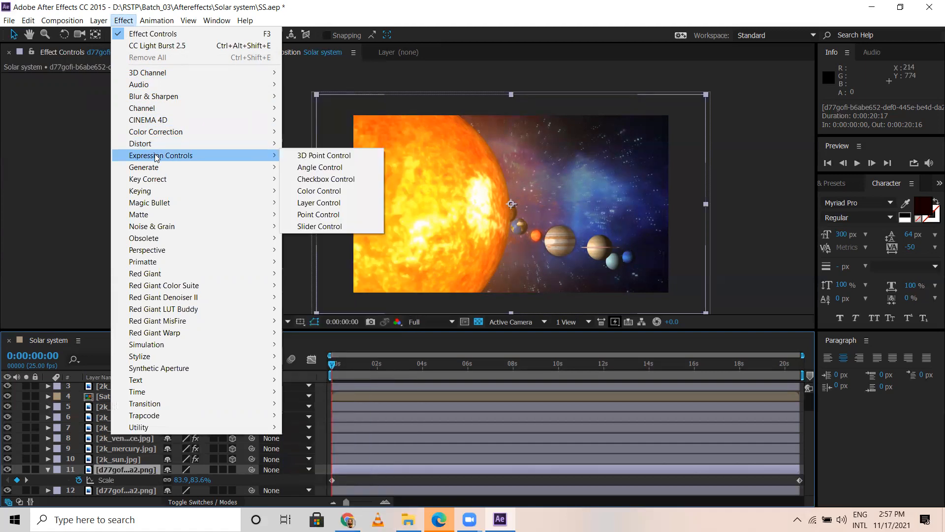
mouse_move(152, 169)
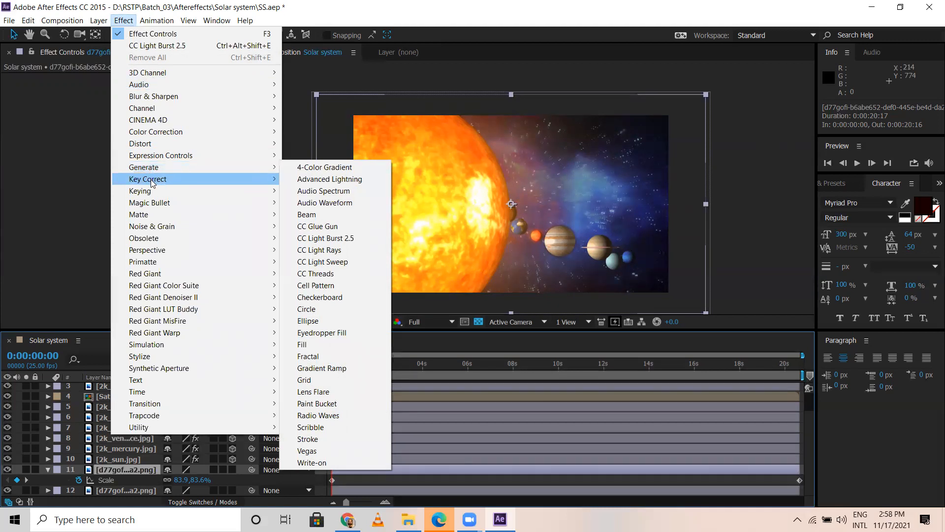
mouse_move(164, 203)
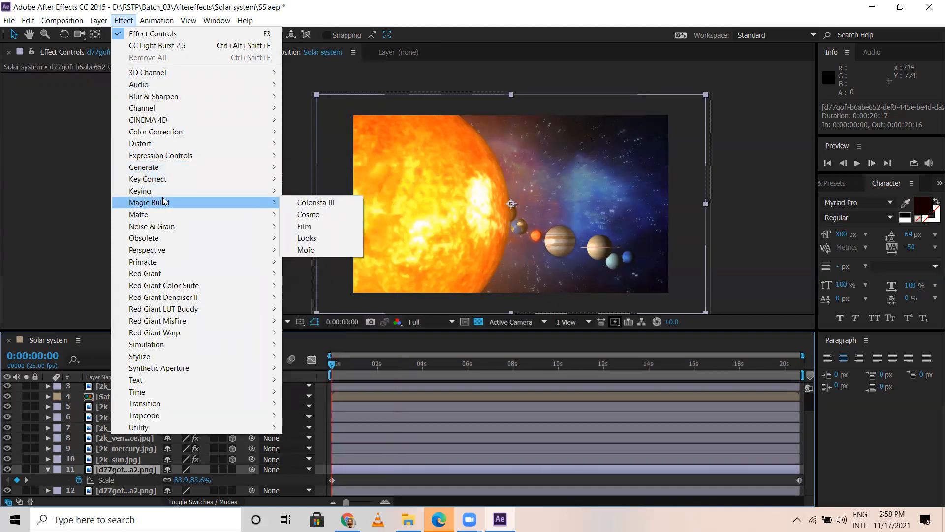
mouse_move(161, 251)
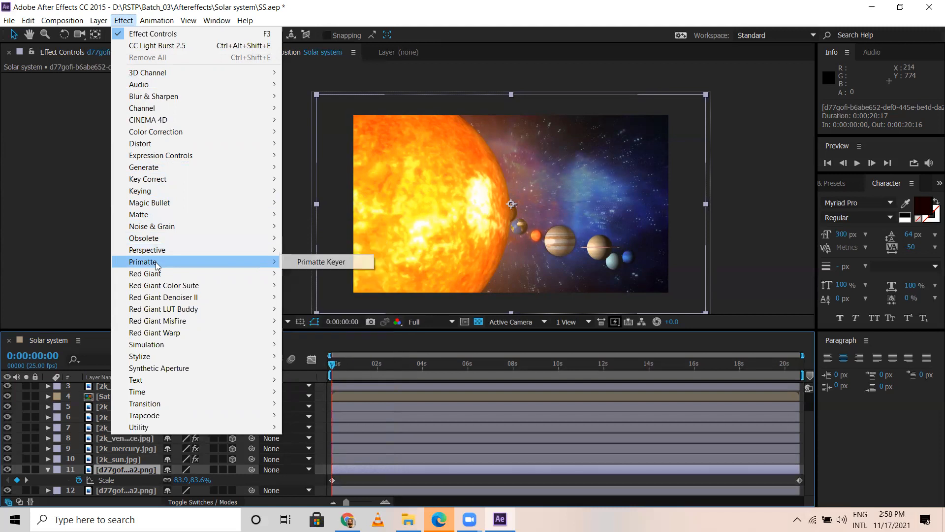
mouse_move(155, 277)
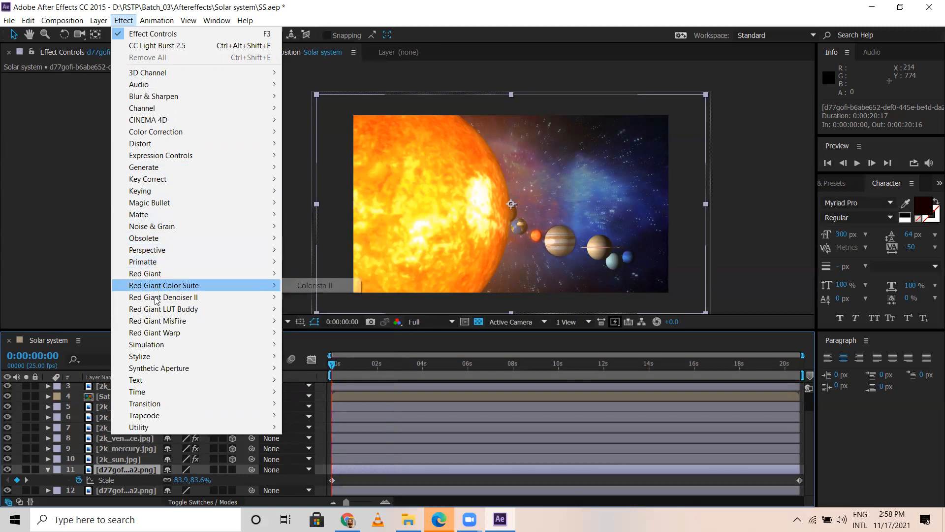
mouse_move(163, 346)
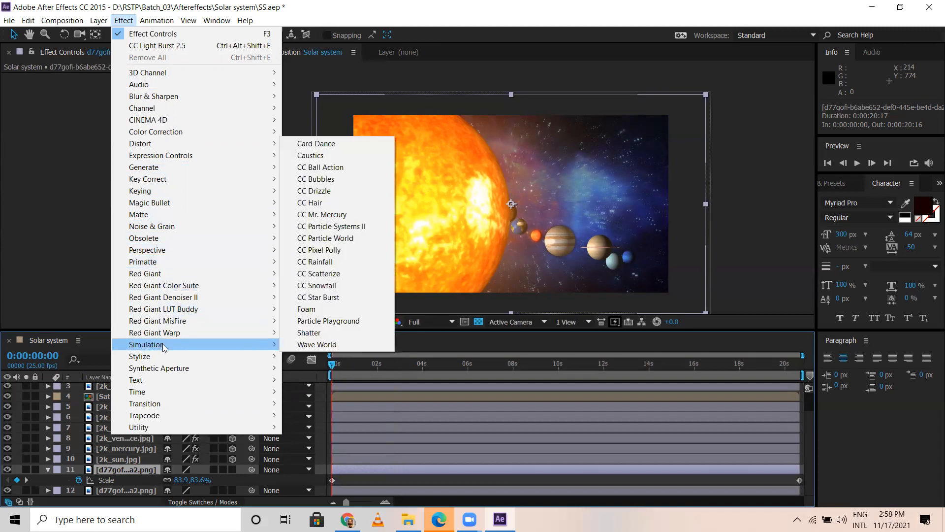
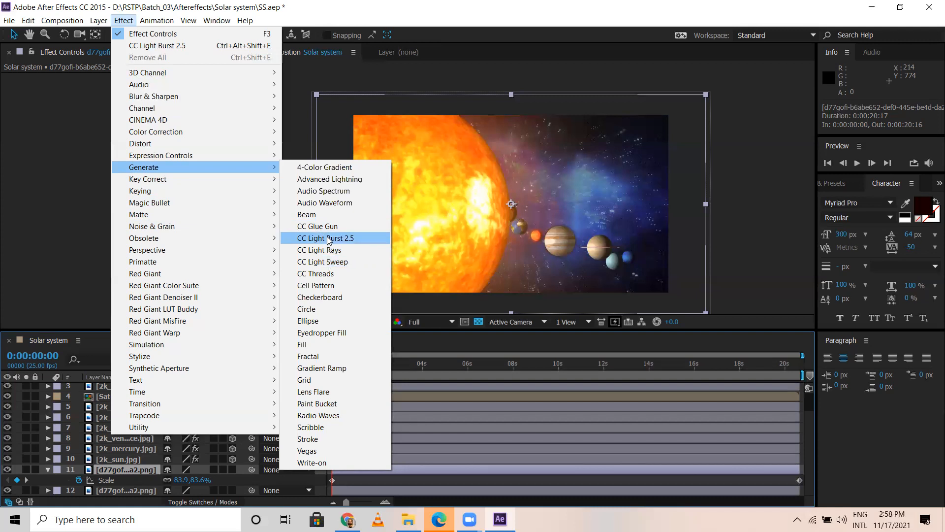
Step: Try CC Light Burst 2.5 on the newest background copy, hide the background layer beneath it, and show the copy's Opacity
left_click(329, 240)
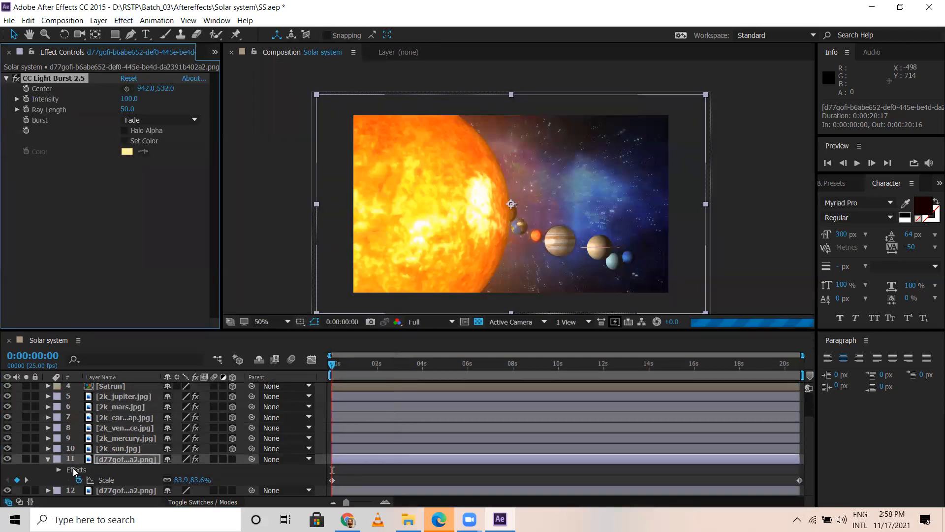
left_click(7, 490)
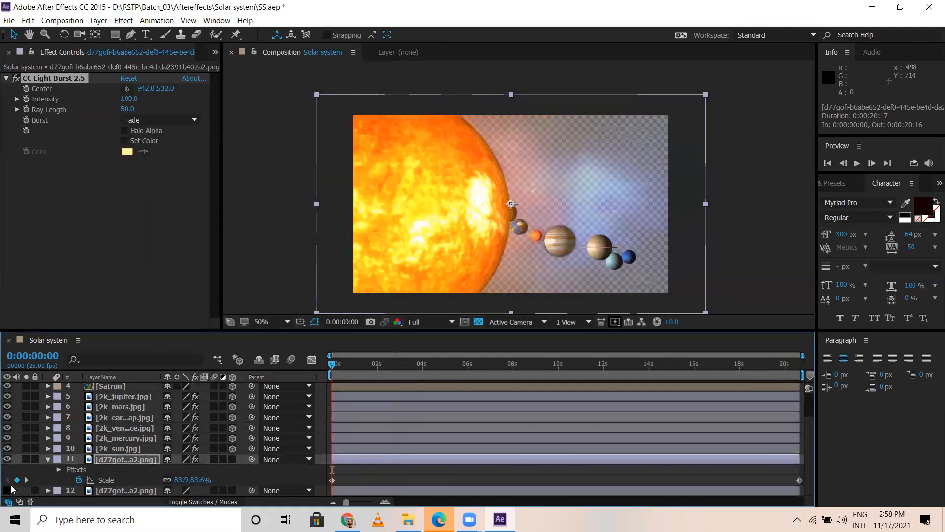
left_click(131, 460)
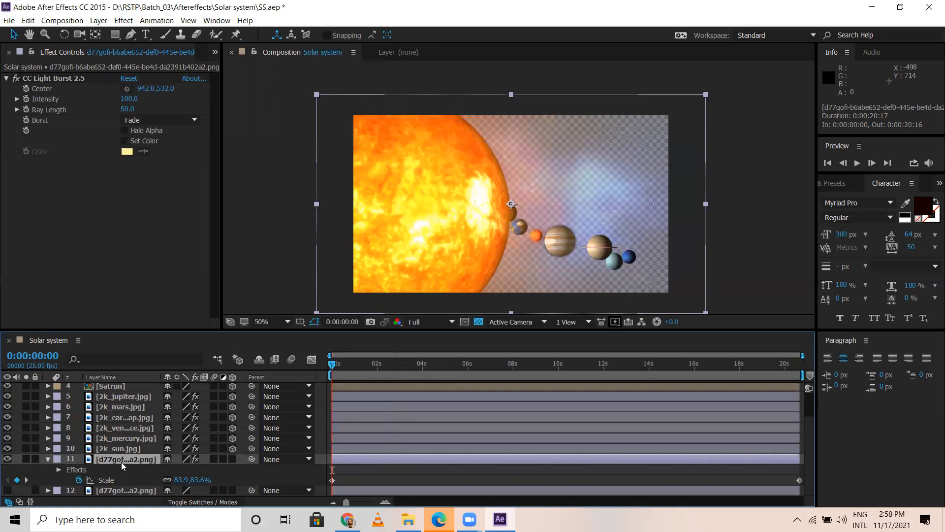
key("u")
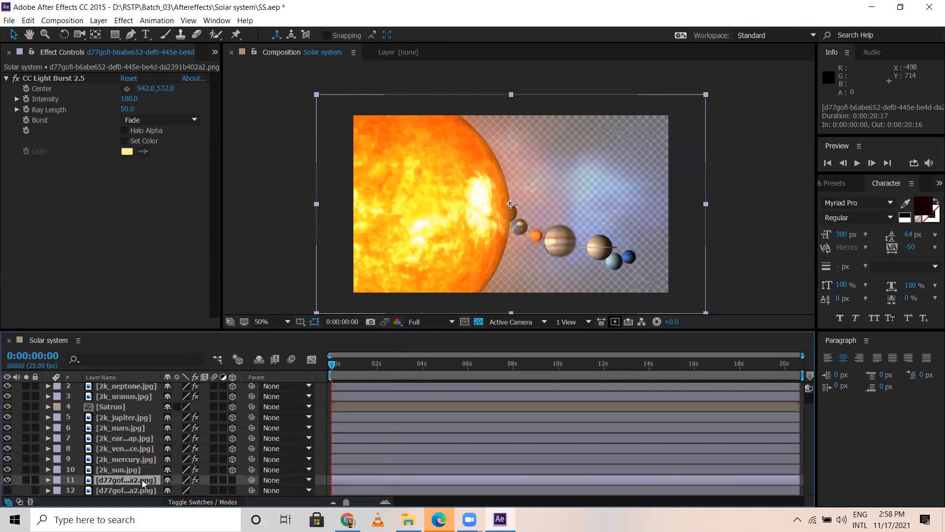
key("s")
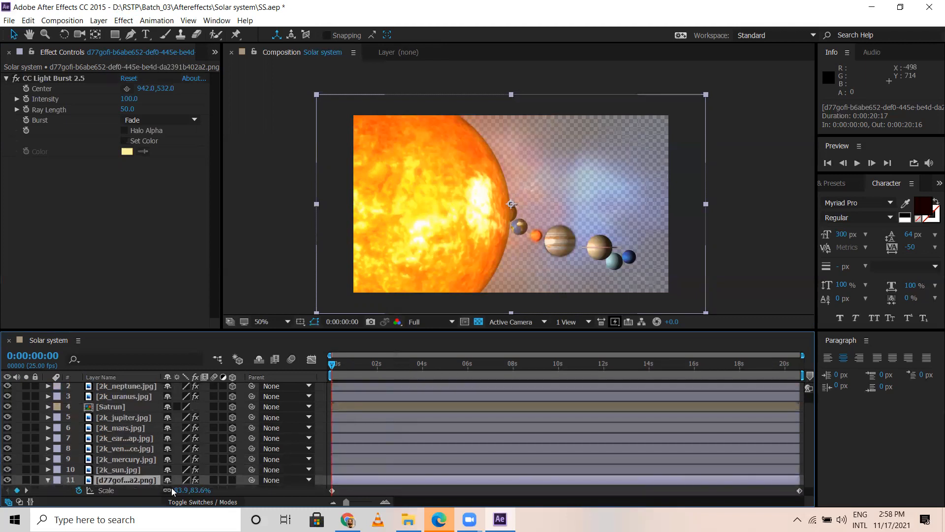
key("t")
left_click_drag(172, 490, 174, 491)
Step: Preview the opening seconds of the animation from 0:00:00:00 with the light burst on the background copy
left_click_drag(334, 365, 381, 372)
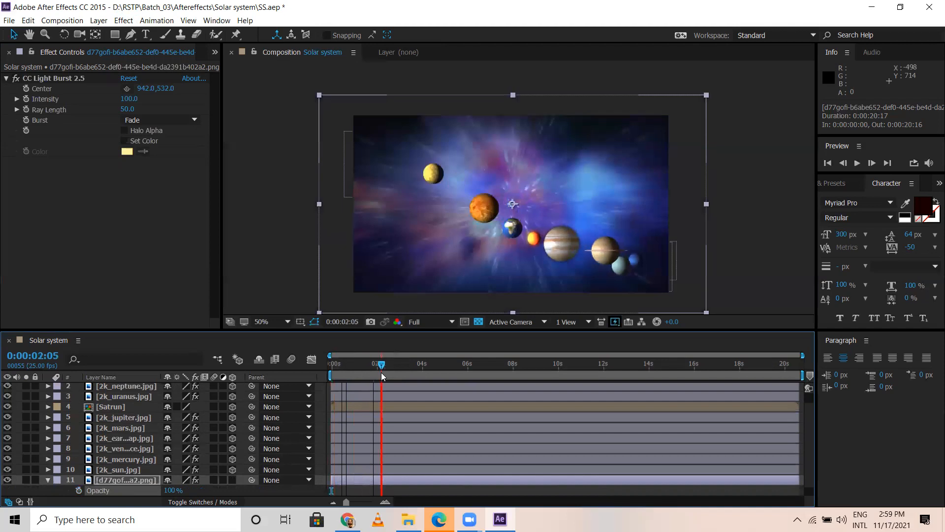
left_click(332, 364)
key("space")
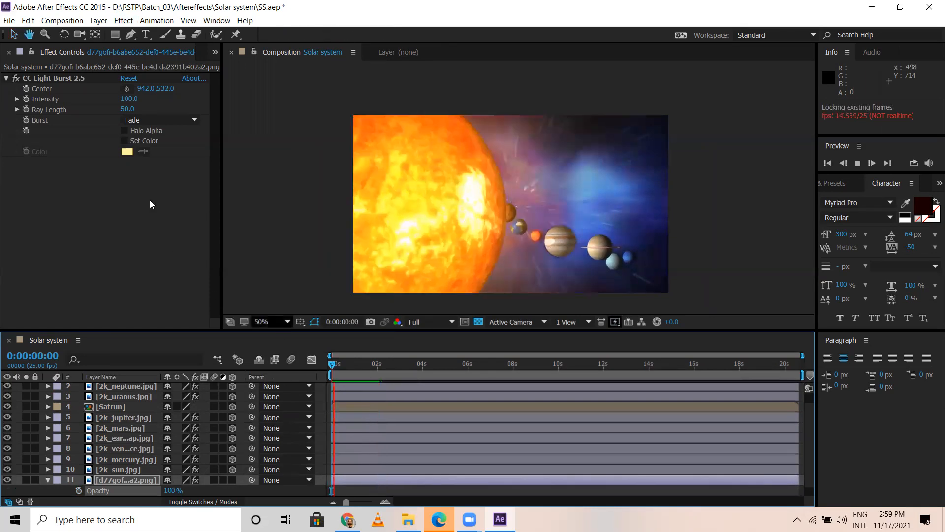
key("space")
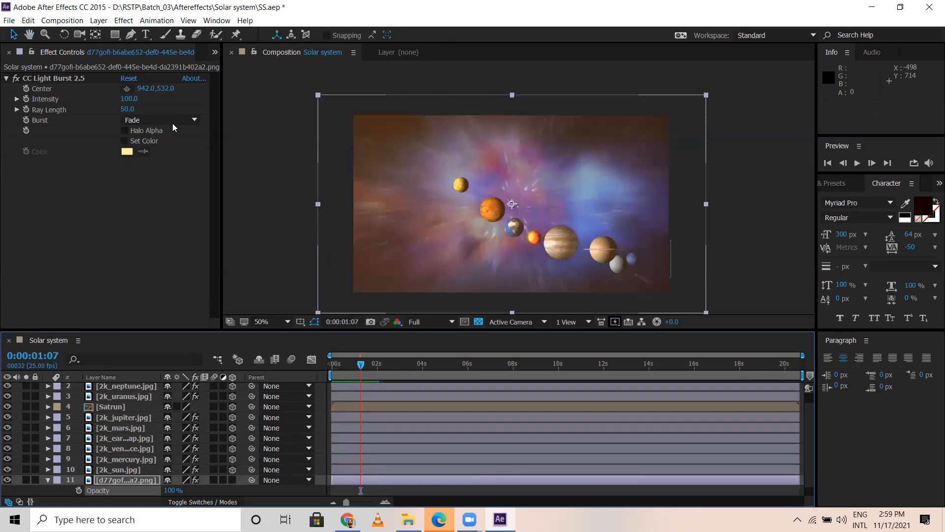
Step: Try the light burst with its Center at 920.0, 532.0 and Burst set to Straight
left_click(174, 97)
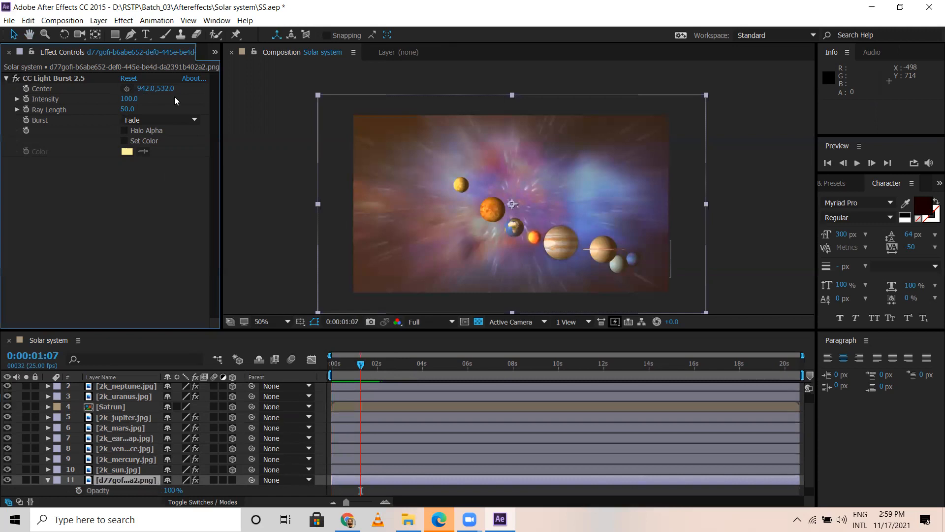
left_click(368, 486)
left_click(128, 93)
left_click_drag(146, 89, 127, 95)
left_click(152, 120)
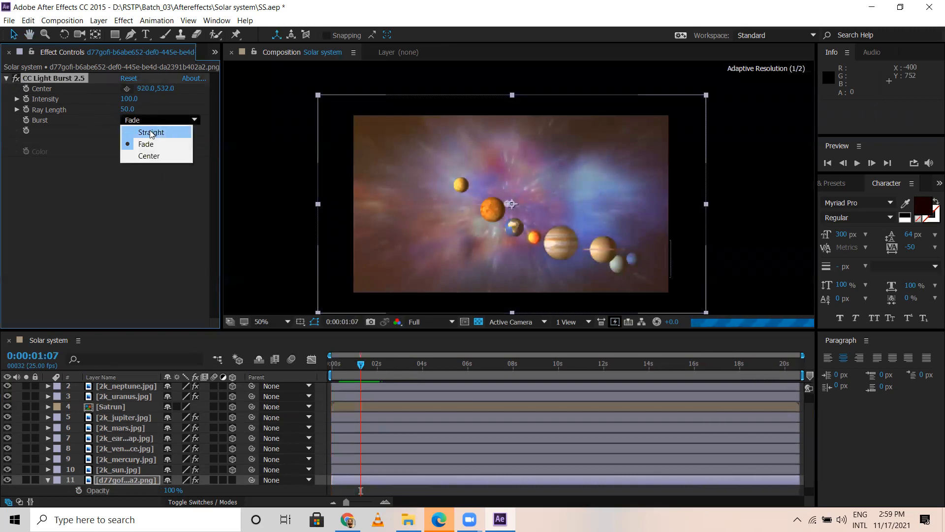
left_click(148, 131)
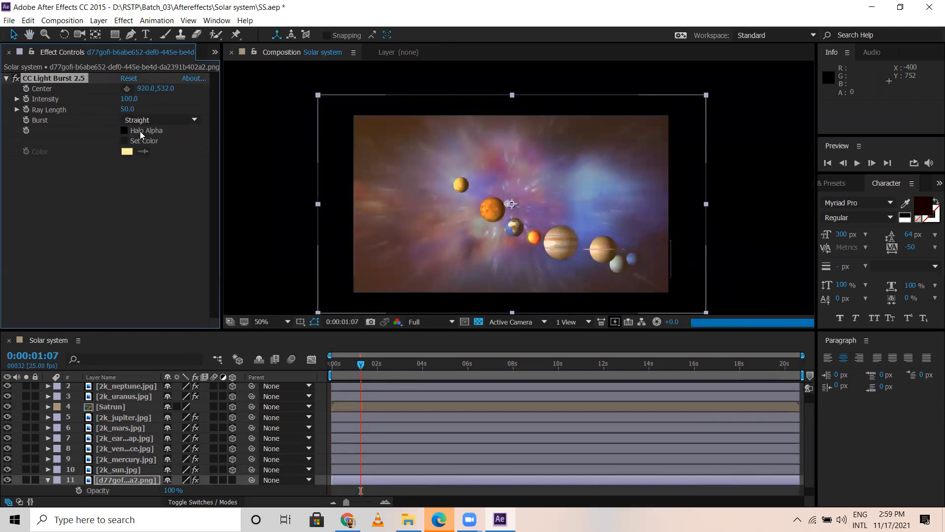
Step: Turn off CC Light Burst 2.5, compare the background layers by toggling their visibility, and delete the extra background copy
left_click(15, 78)
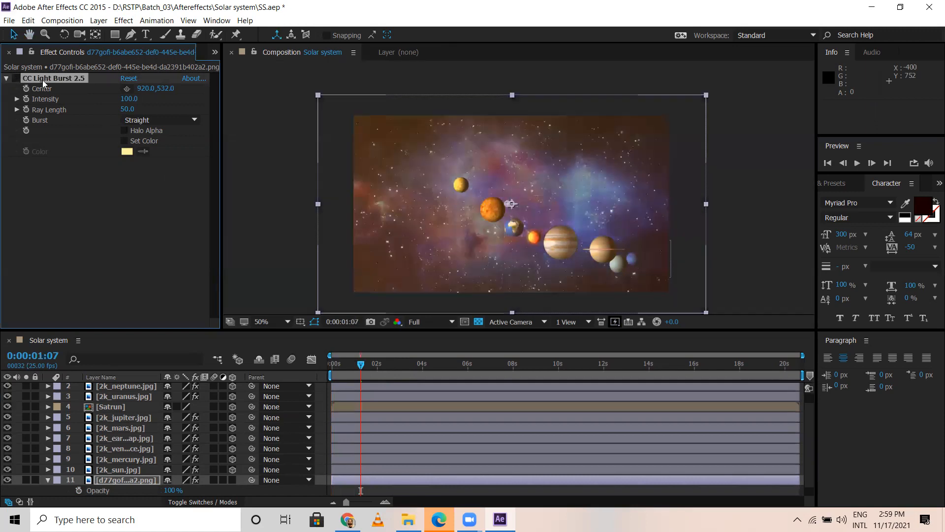
left_click(6, 78)
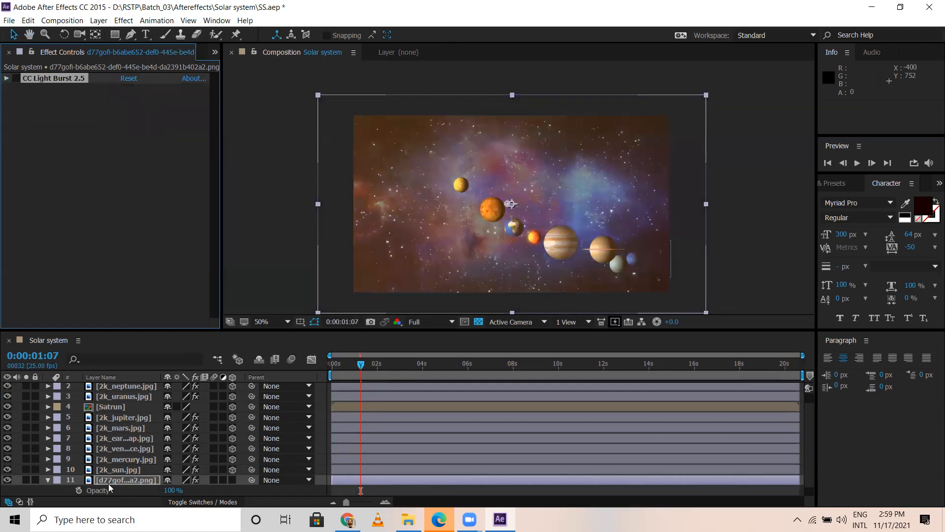
scroll(28, 465, "down", 1)
left_click(8, 469)
left_click(7, 490)
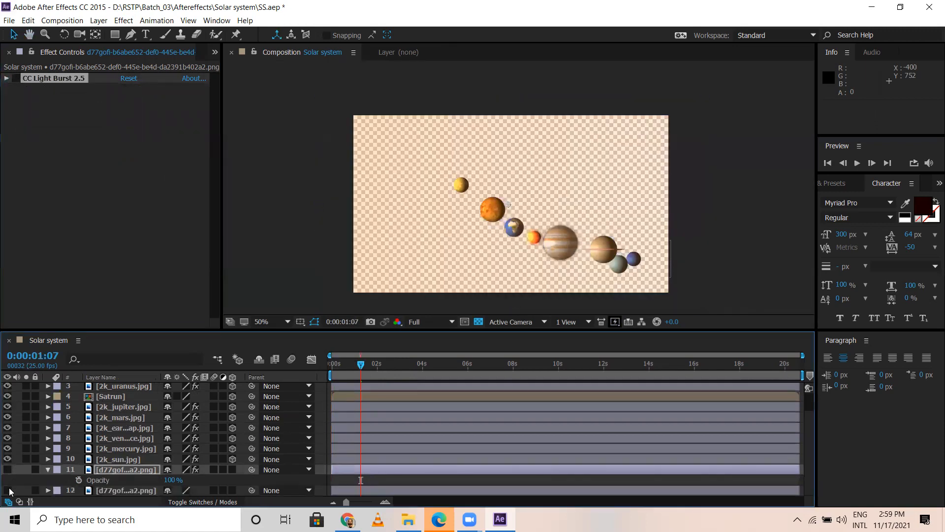
left_click(121, 470)
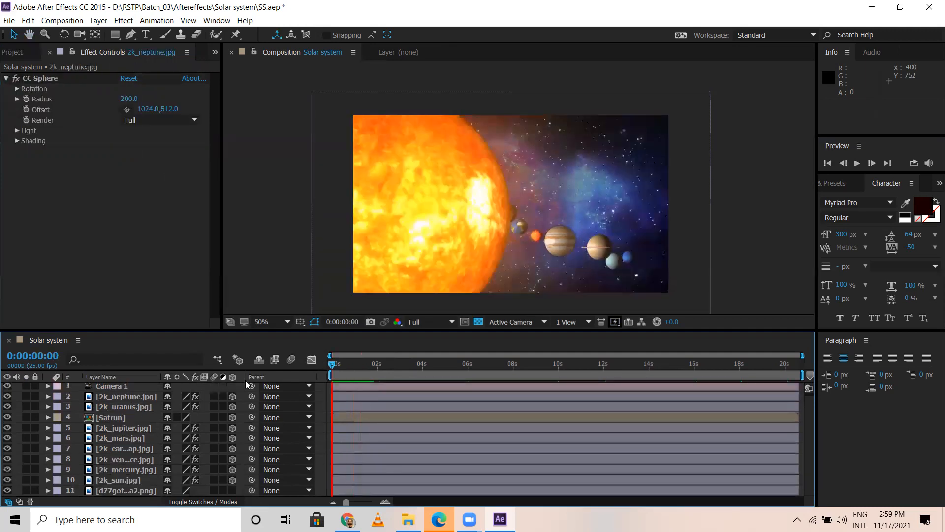
Step: Apply Glow to the remaining galaxy background with Glow Threshold 75.3%, Glow Radius 0, Glow Intensity 2.6 and Color Loops 2.7
left_click(123, 490)
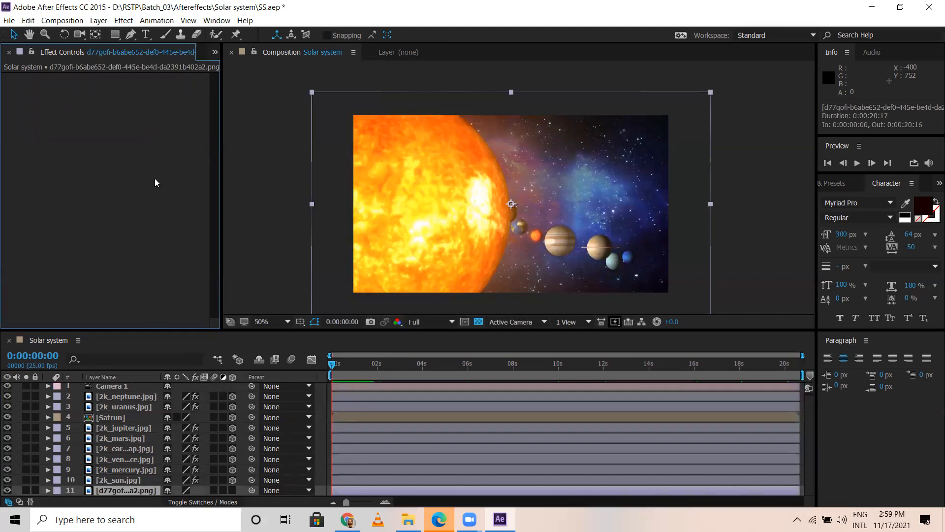
left_click(123, 20)
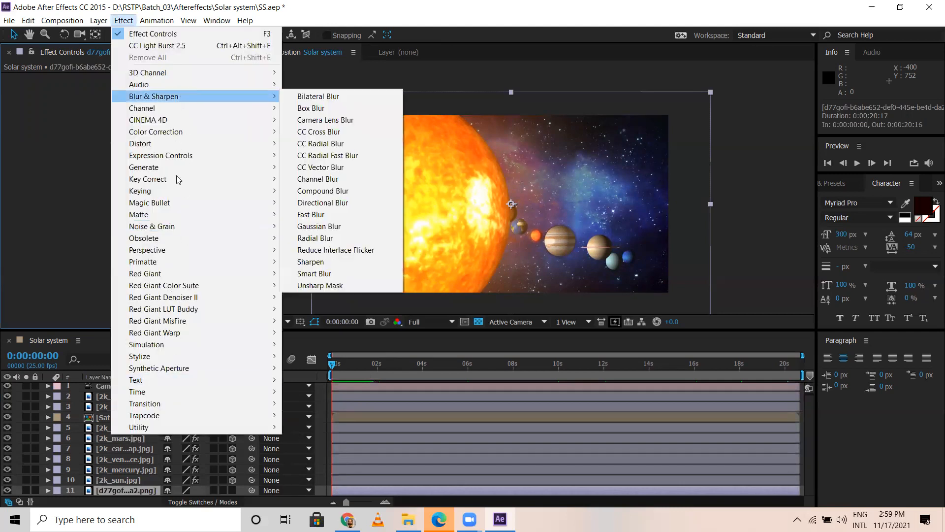
mouse_move(167, 344)
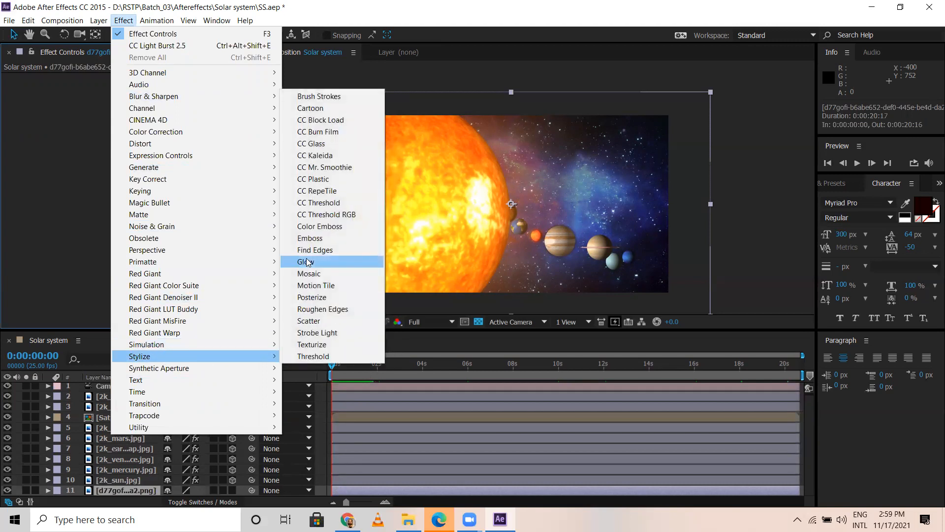
left_click(306, 261)
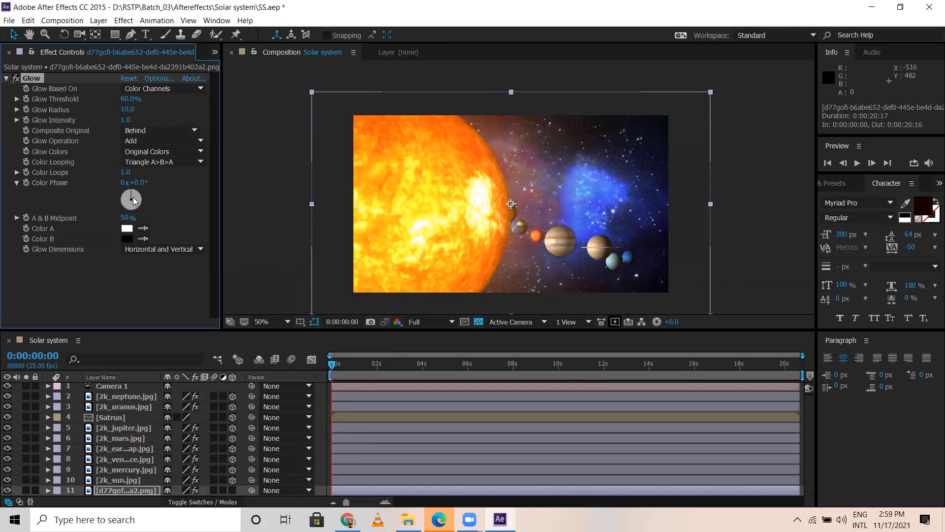
left_click_drag(125, 120, 227, 123)
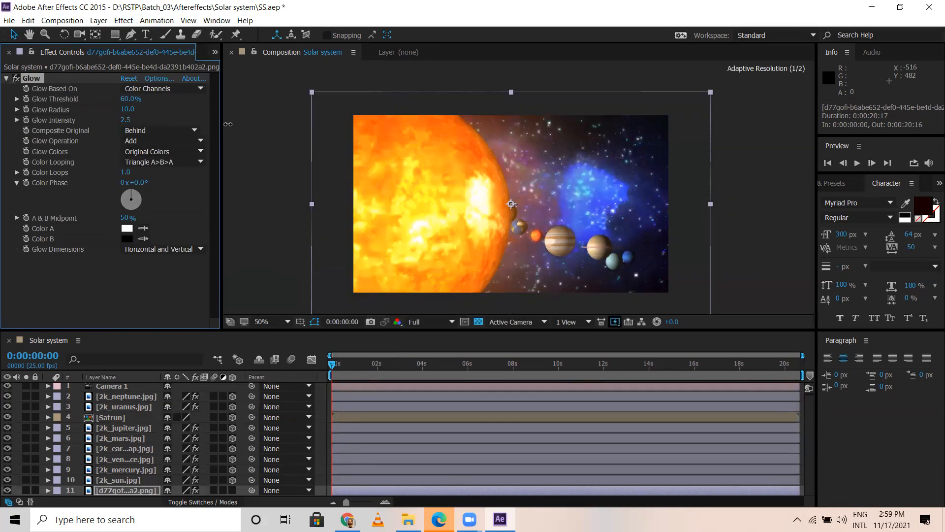
left_click_drag(126, 109, 35, 108)
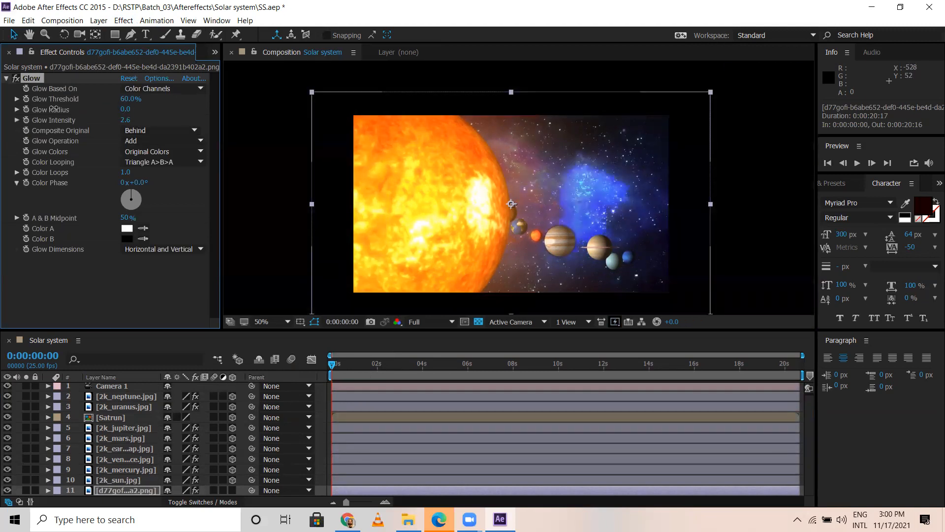
left_click_drag(129, 101, 197, 110)
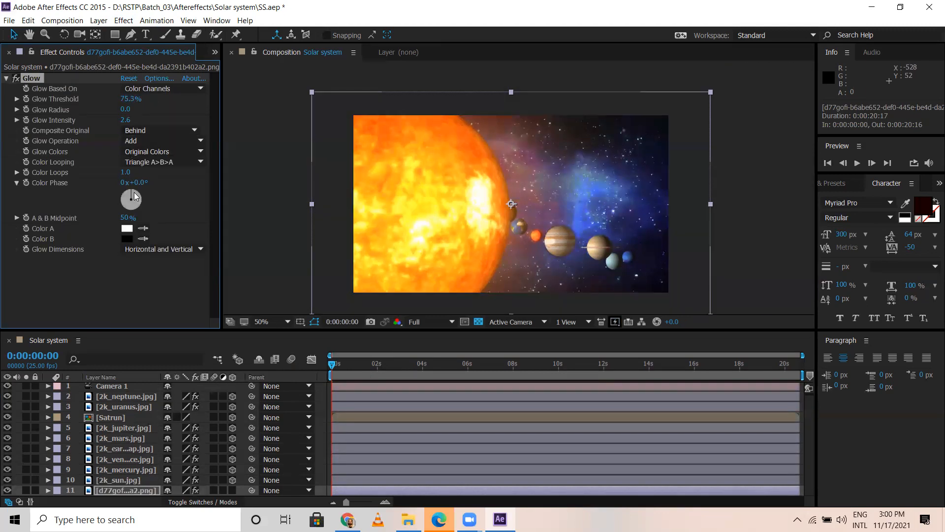
left_click_drag(130, 175, 243, 180)
Step: Scrub through the composition to check the glowing background and its Scale animation
left_click_drag(433, 369, 583, 368)
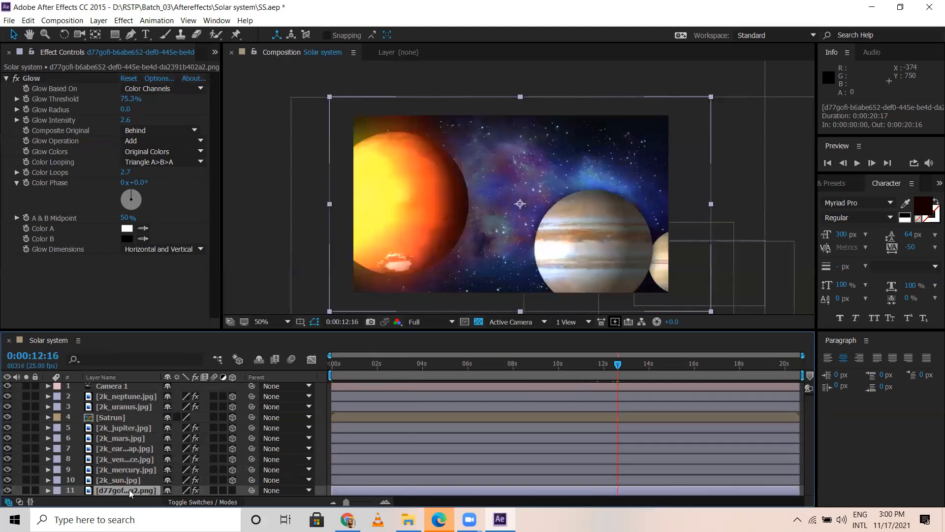
key("s")
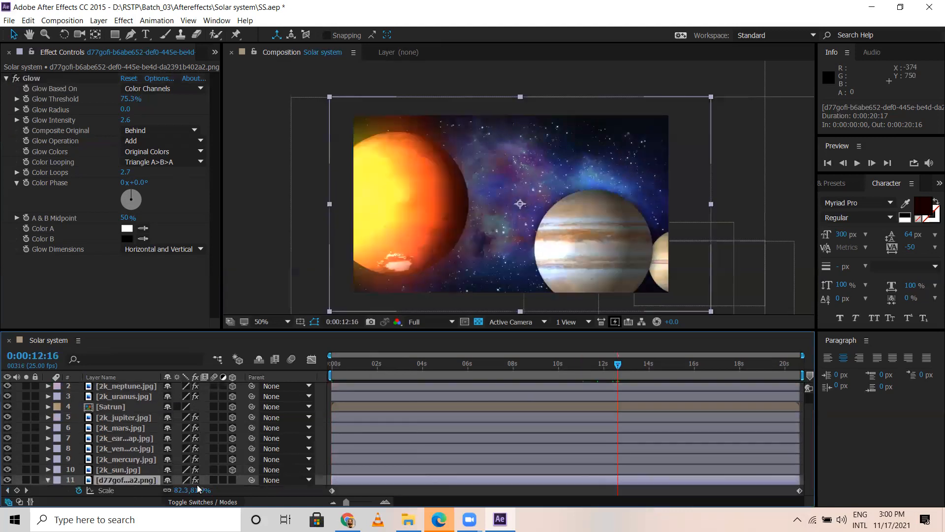
left_click(348, 363)
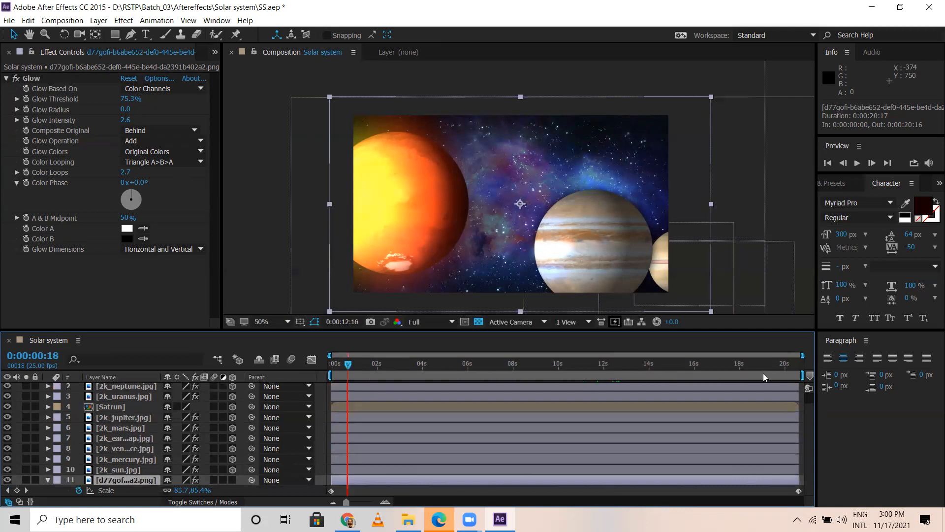
left_click(762, 367)
left_click(701, 363)
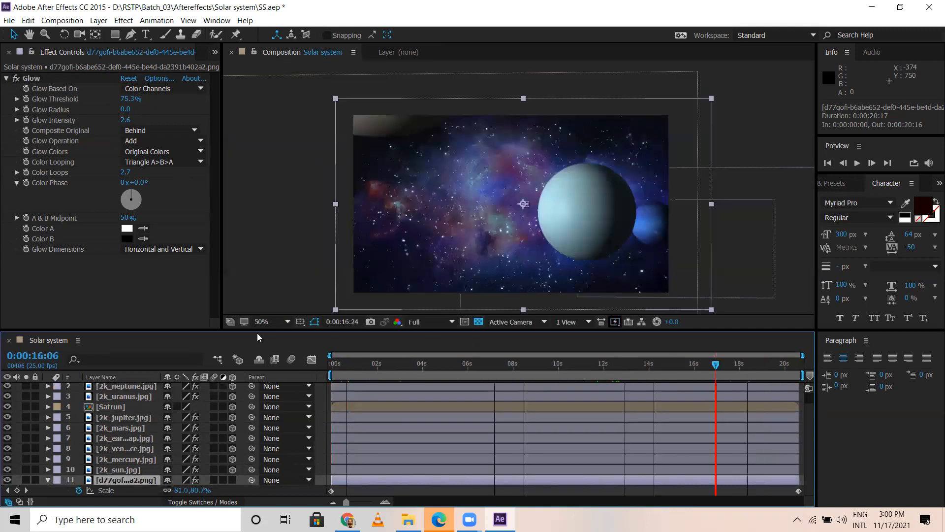
Step: Animate the galaxy background's Rotation from 0° at 0:00:00:00 to -34° at 0:00:20:16
key("Home")
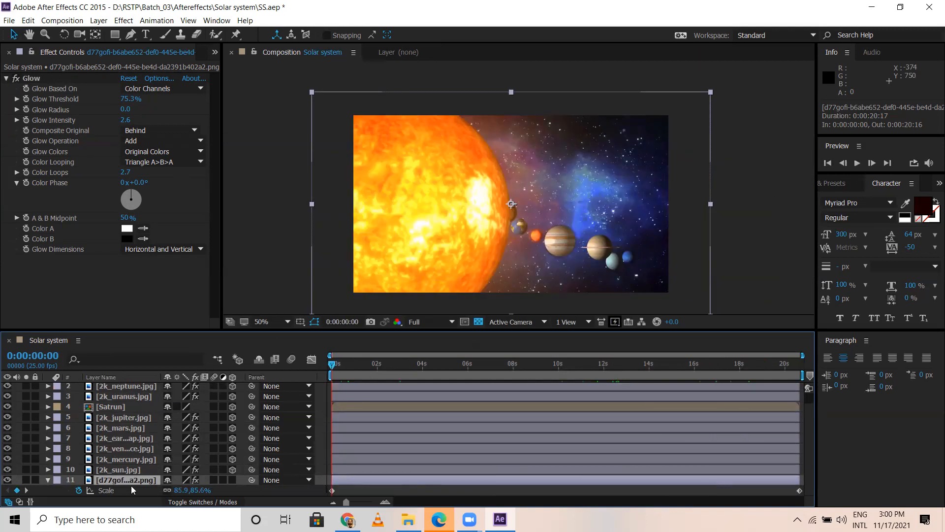
key("r")
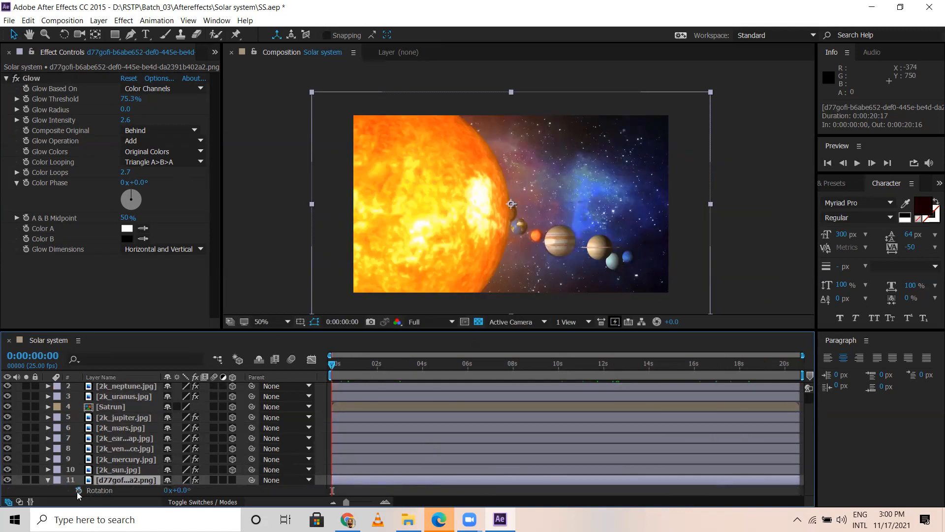
left_click(79, 490)
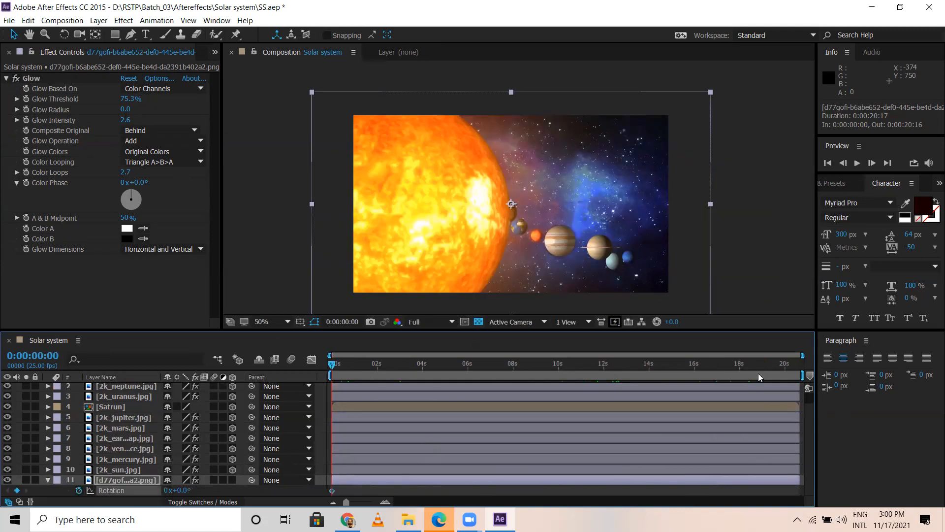
left_click_drag(763, 366, 820, 370)
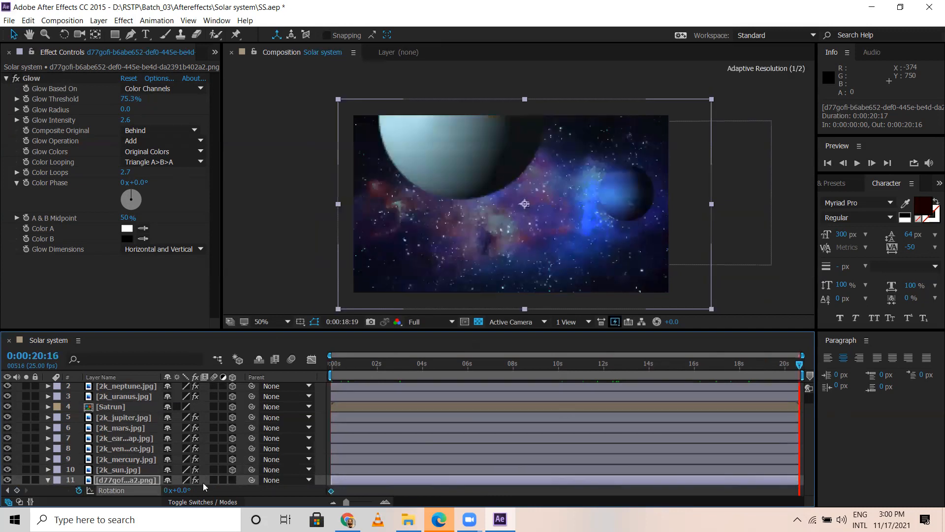
left_click_drag(178, 491, 124, 484)
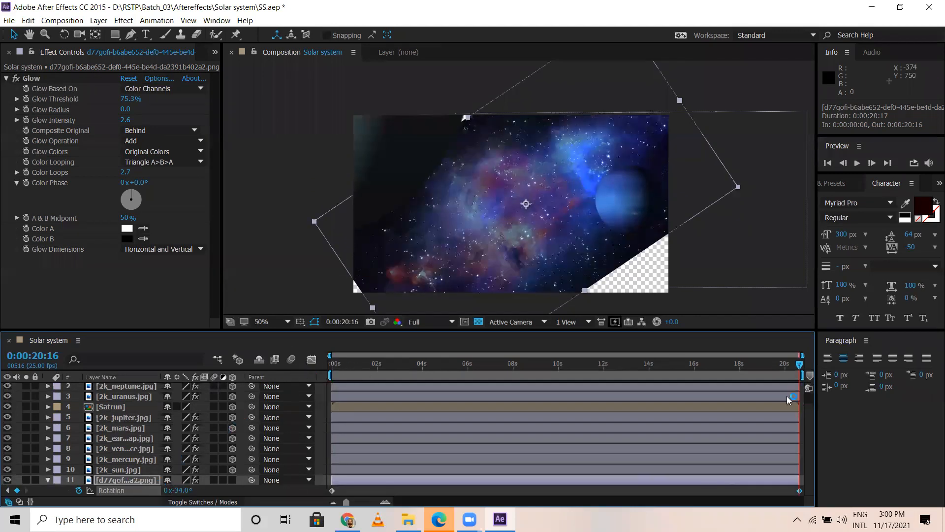
Step: Set the galaxy background's Scale to 128.9, 128.4% at 0:00:20:16 so the rotated image fills the frame
key("Home")
key("s")
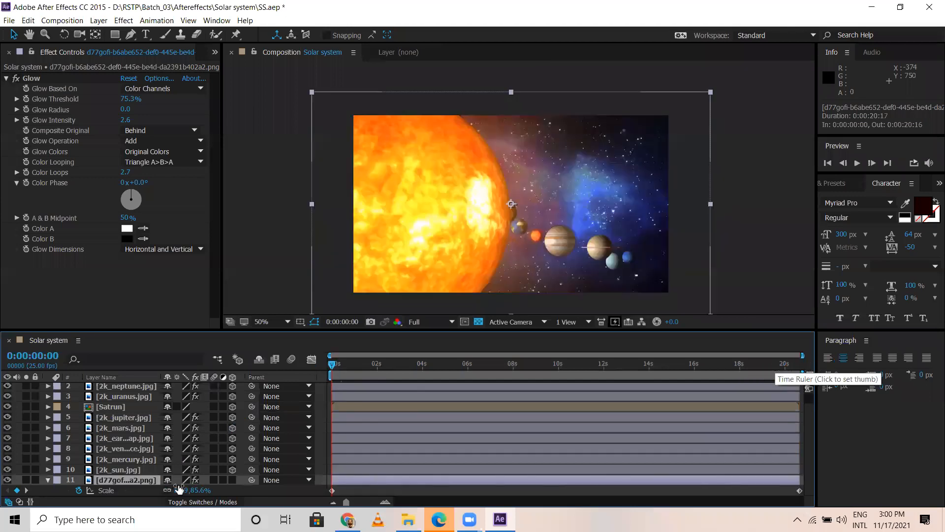
key("End")
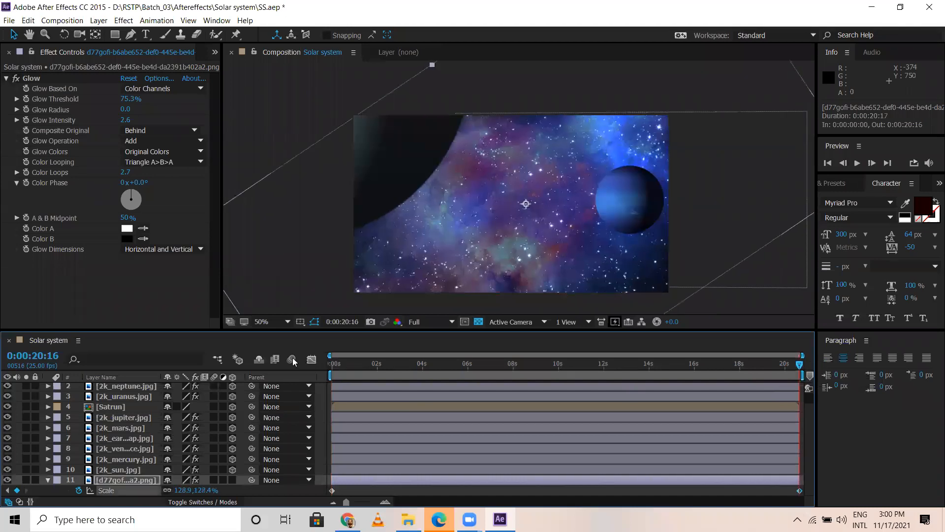
Step: Scrub back and forth through the timeline to check the background's combined rotation and scaling behind the planets
left_click(352, 365)
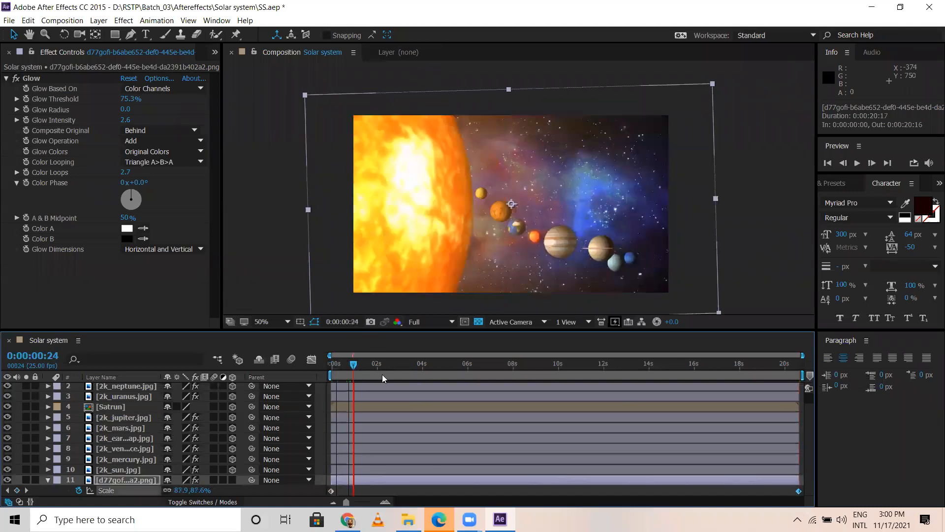
left_click_drag(382, 374, 420, 378)
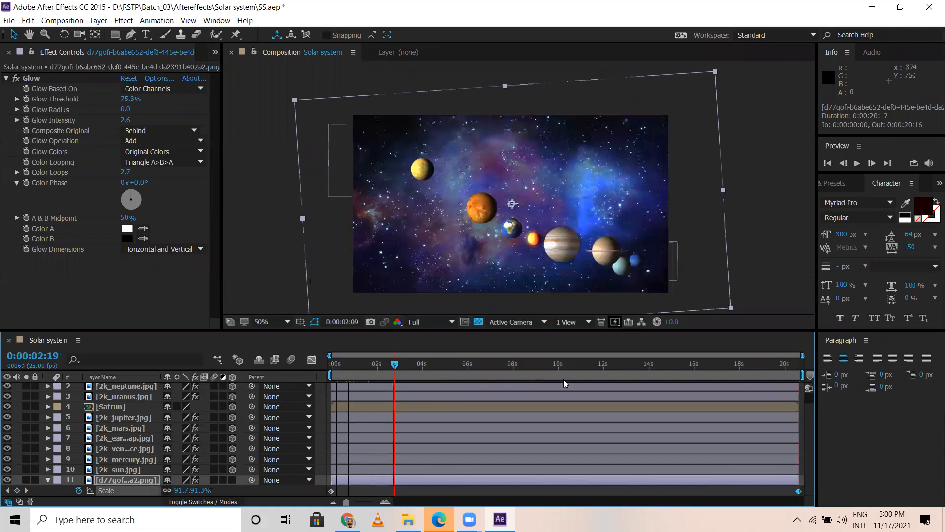
left_click_drag(565, 383, 611, 379)
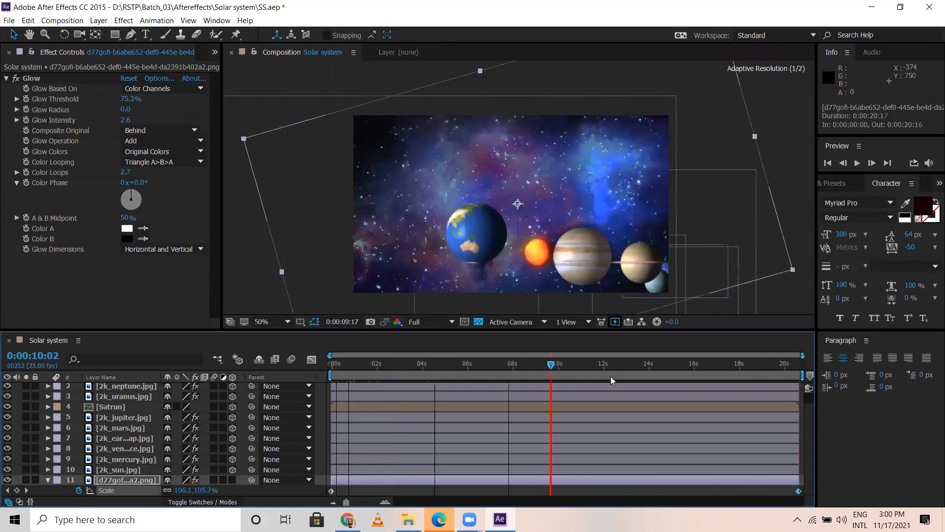
left_click(741, 364)
left_click_drag(807, 356, 669, 346)
left_click_drag(608, 334, 554, 329)
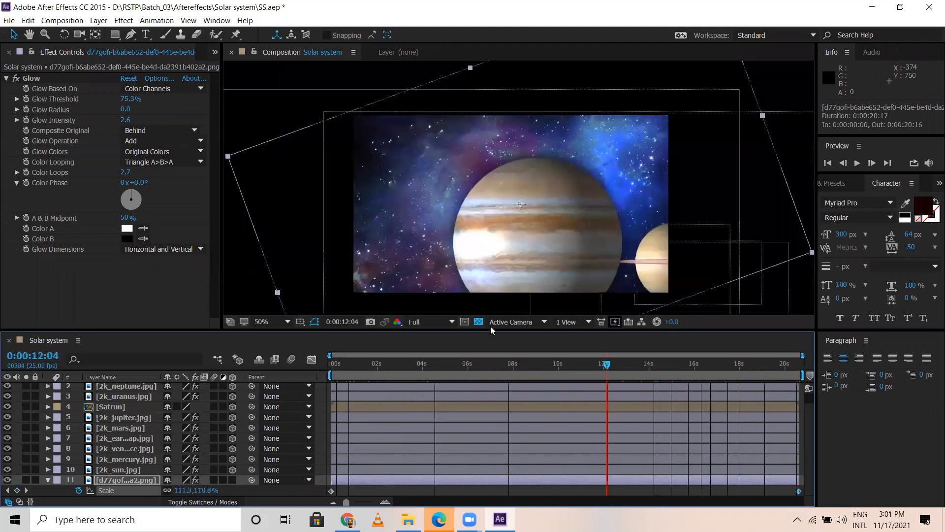
Step: Move the playhead back to 0:00:05:13 and save the Solar system project
left_click_drag(490, 326, 383, 322)
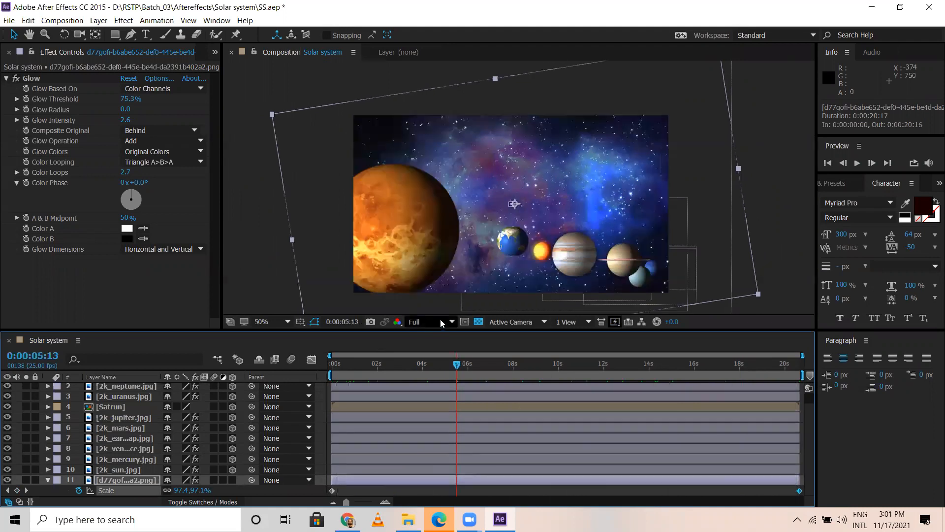
key("ctrl+s")
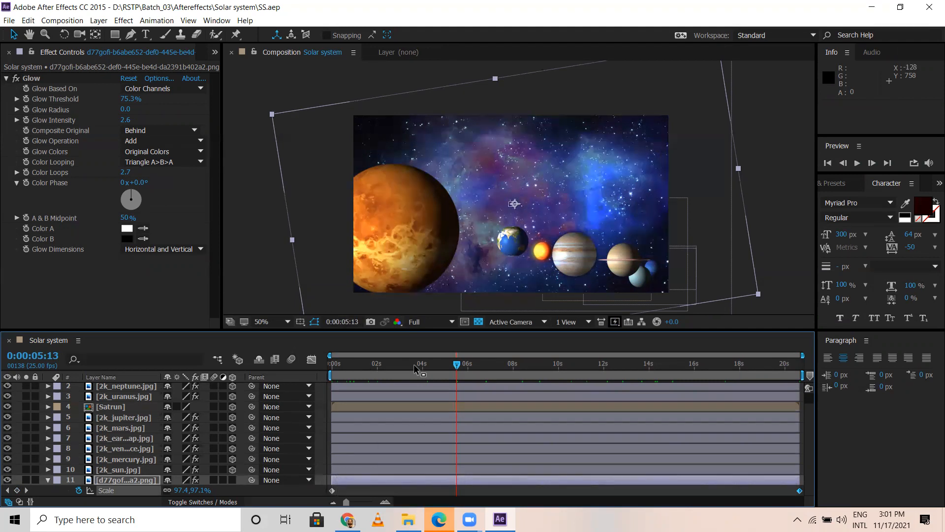
Step: Switch to Chrome, open YouTube in a new tab and search for "smoke green screen"
key("alt+Tab")
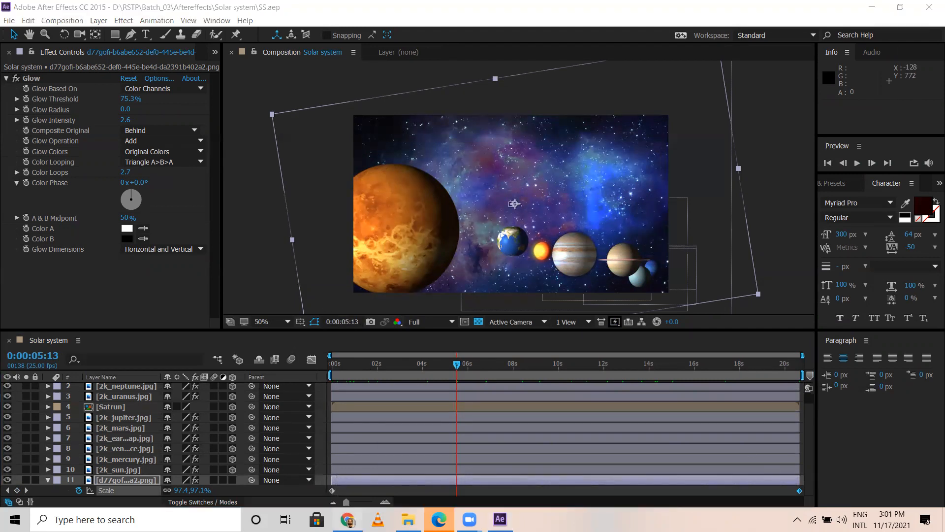
left_click(353, 513)
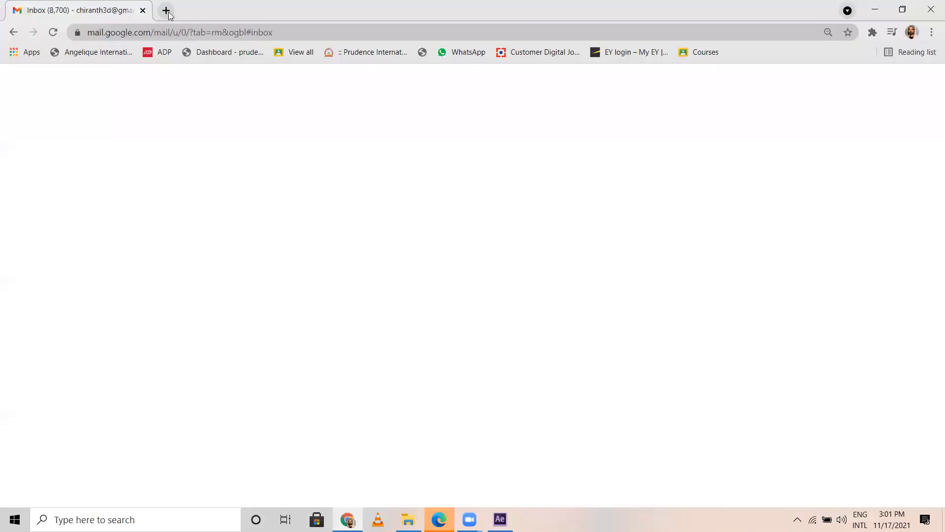
left_click(166, 10)
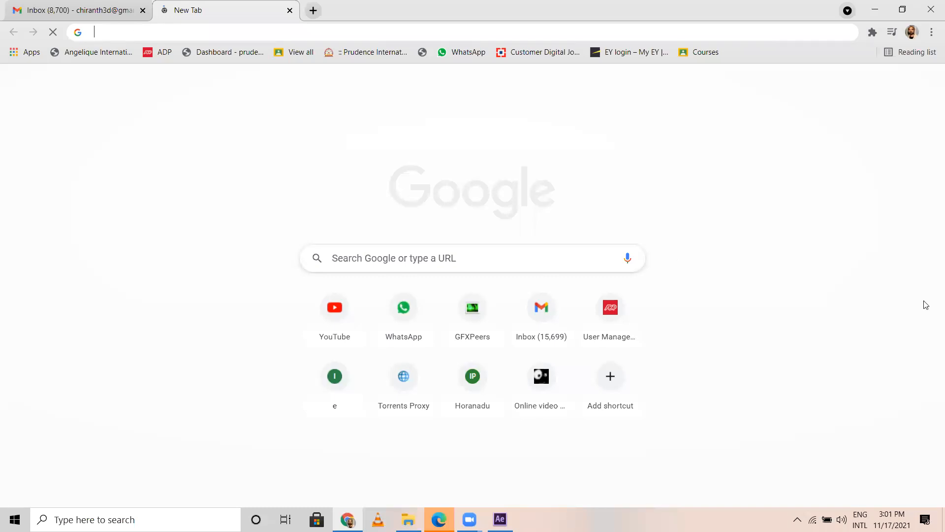
type("y")
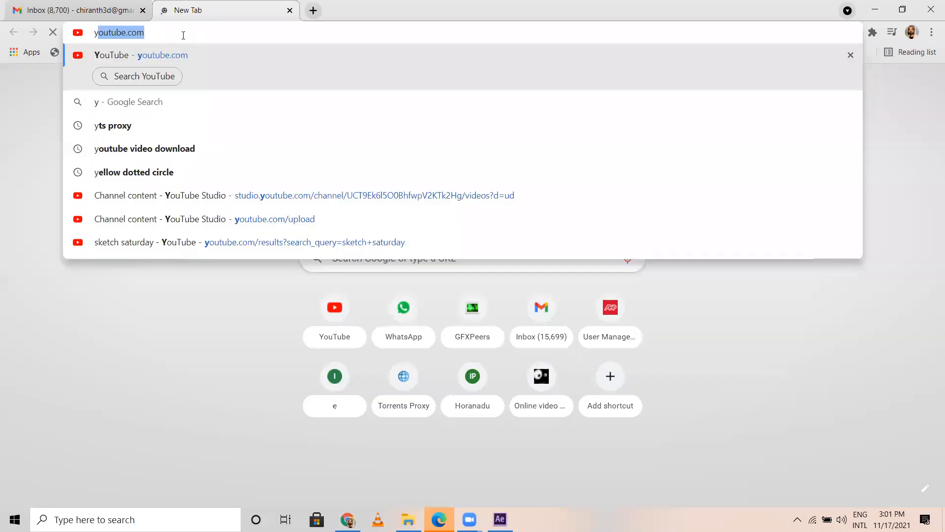
type("y")
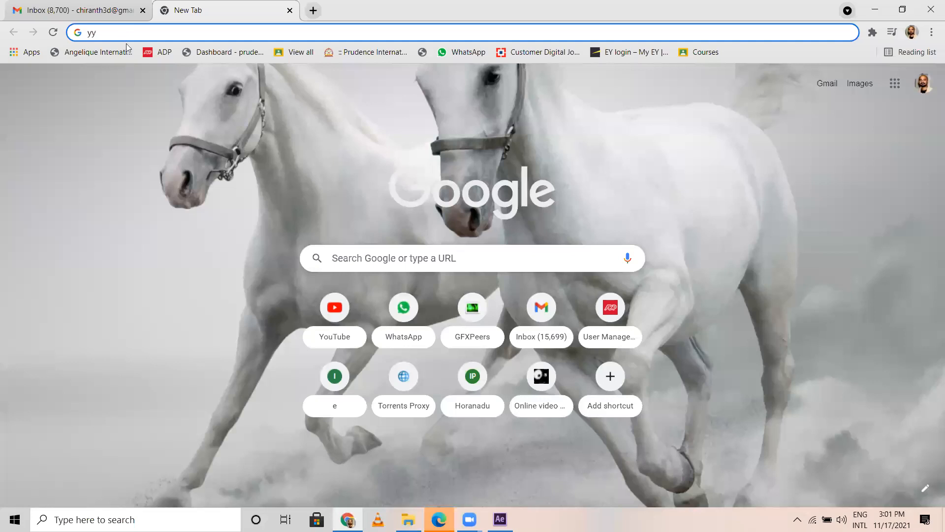
key("BackSpace")
left_click(136, 149)
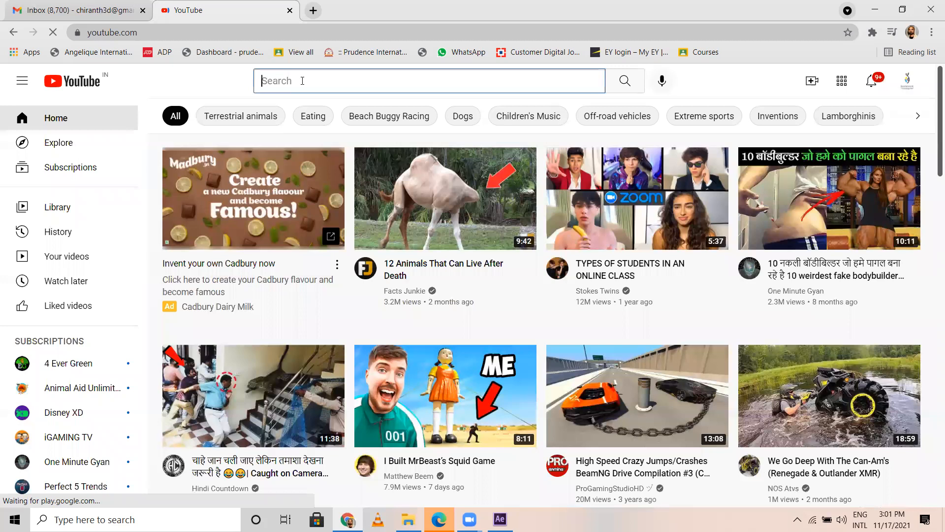
type("sm")
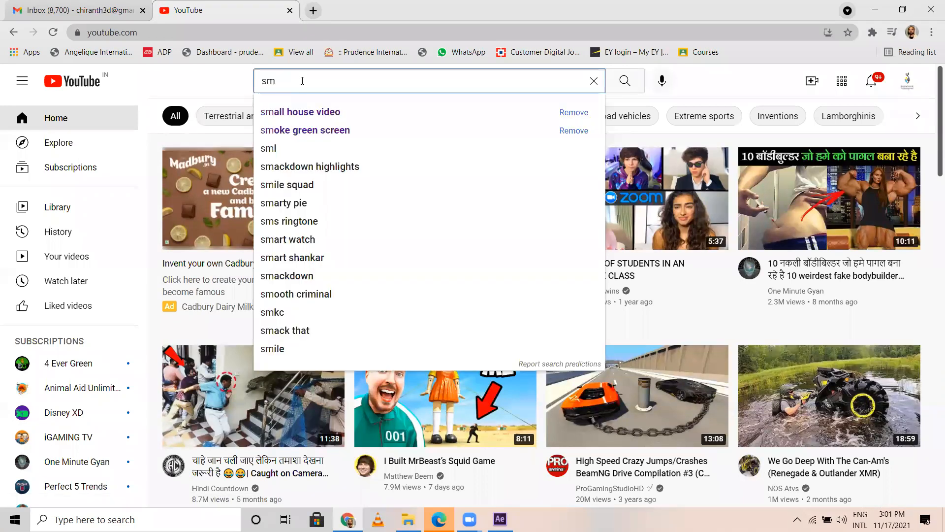
left_click(305, 111)
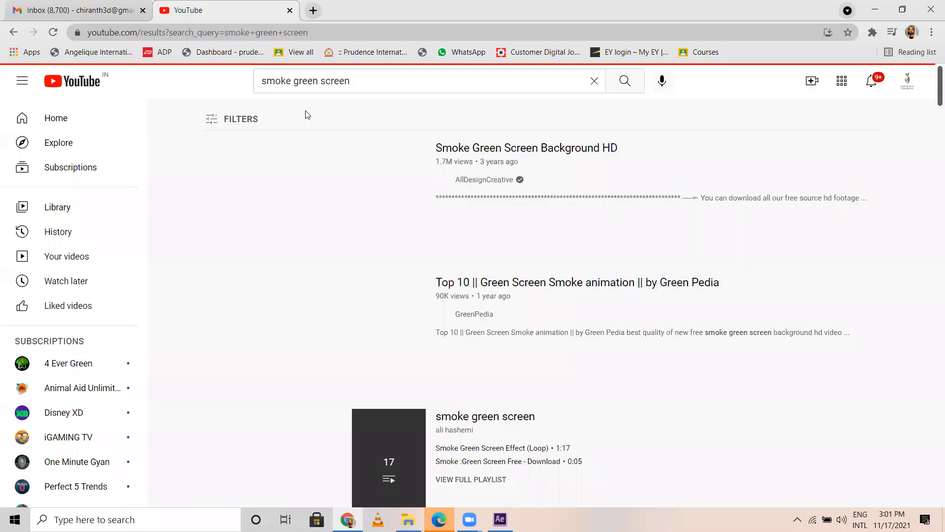
Step: Browse the smoke green screen results for overlay footage that suits the space scene
scroll(480, 363, "down", 1)
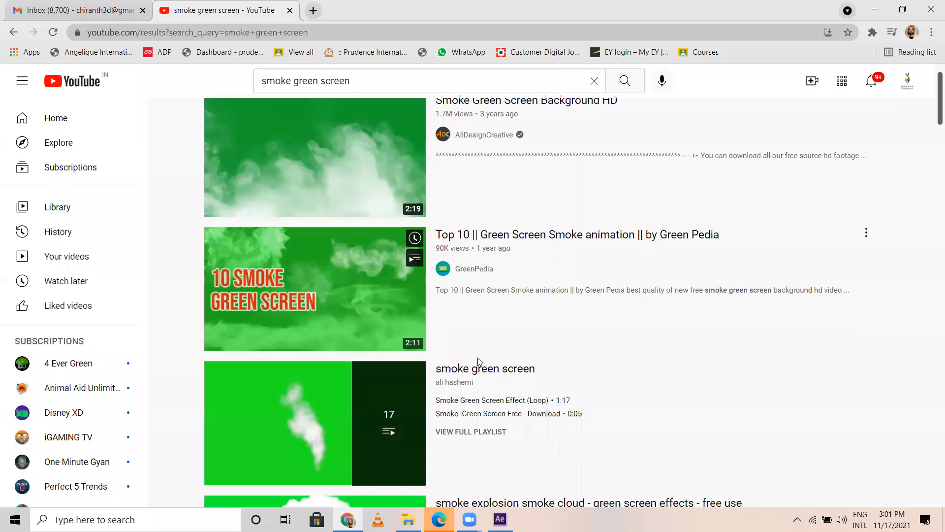
scroll(479, 362, "down", 12)
scroll(479, 363, "down", 5)
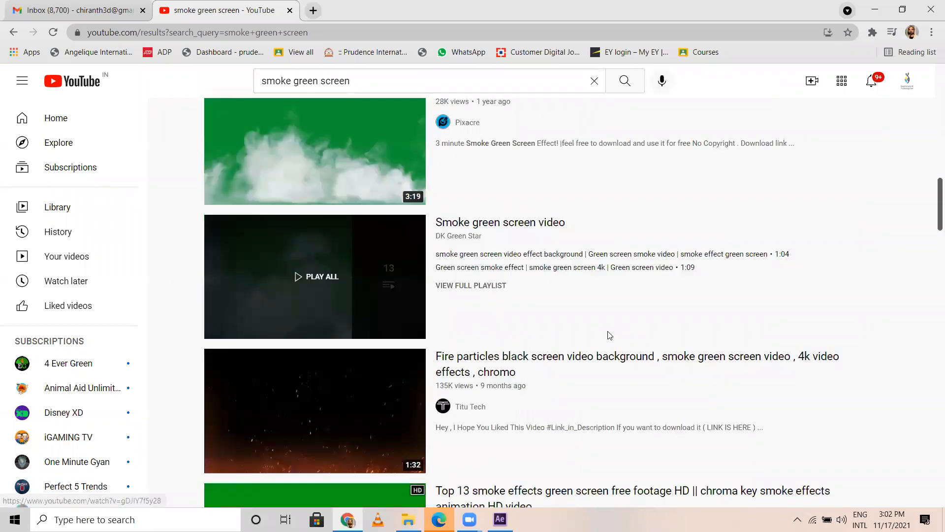
scroll(610, 335, "down", 6)
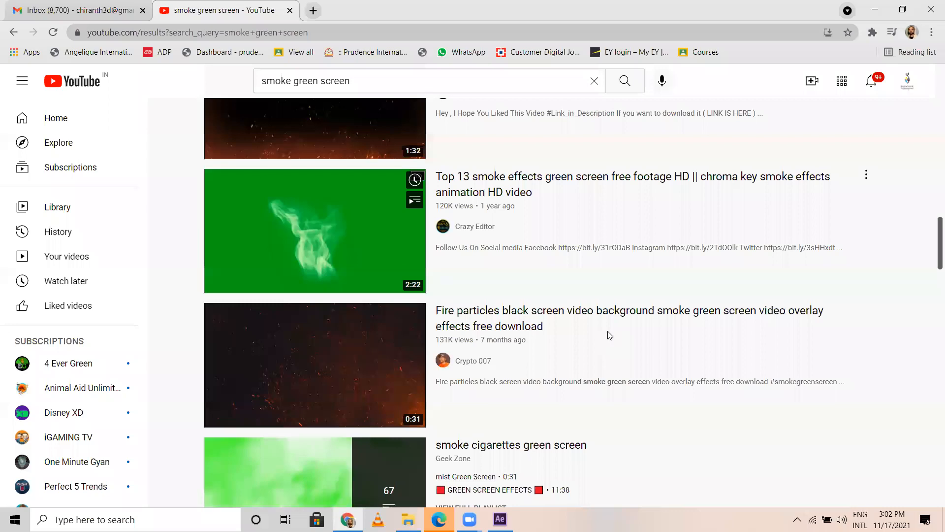
scroll(610, 335, "down", 8)
scroll(402, 303, "down", 3)
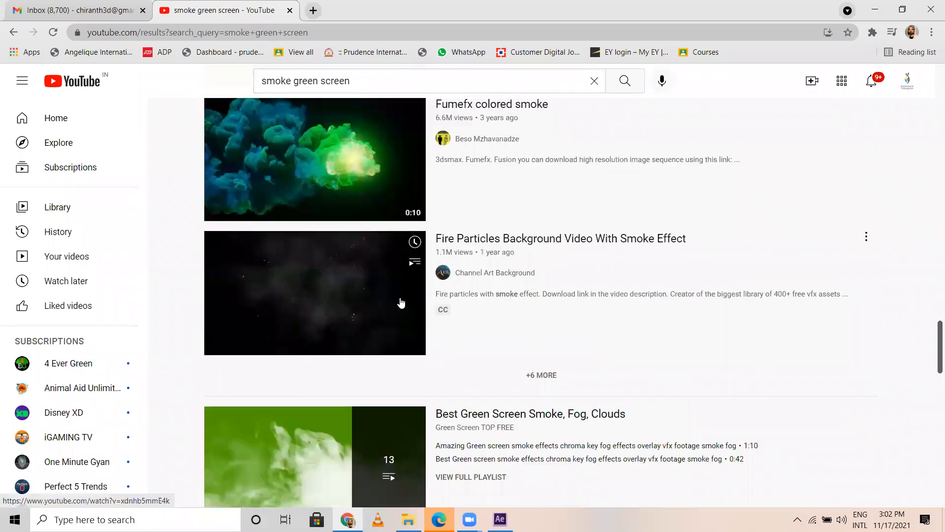
scroll(401, 303, "down", 6)
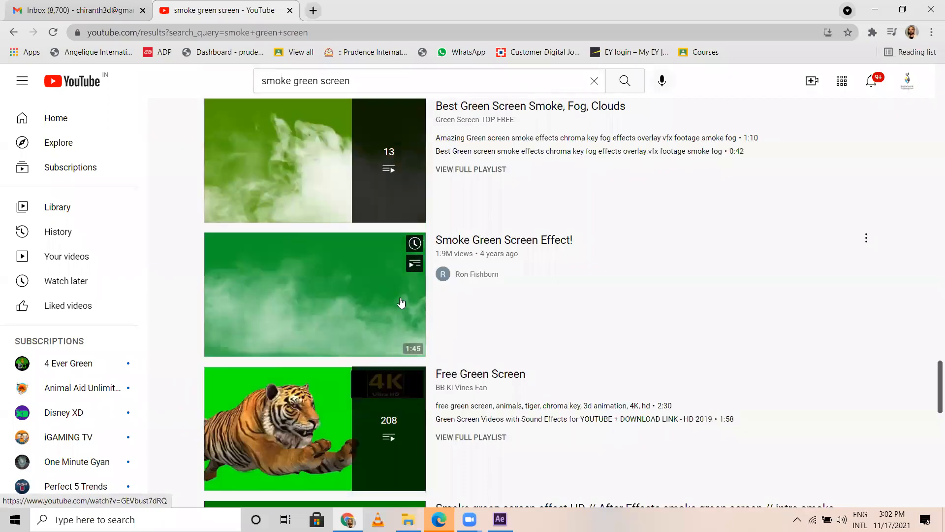
scroll(403, 310, "down", 5)
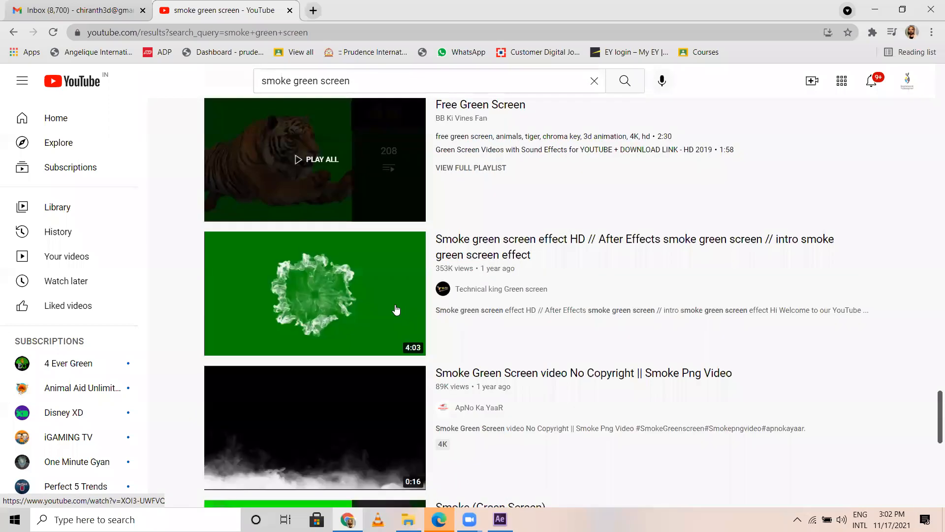
scroll(397, 310, "up", 5)
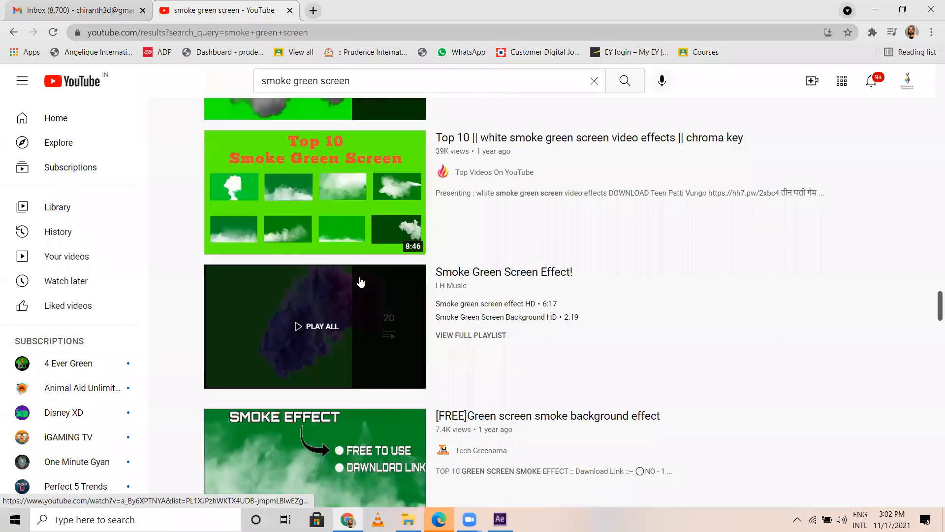
scroll(332, 252, "down", 5)
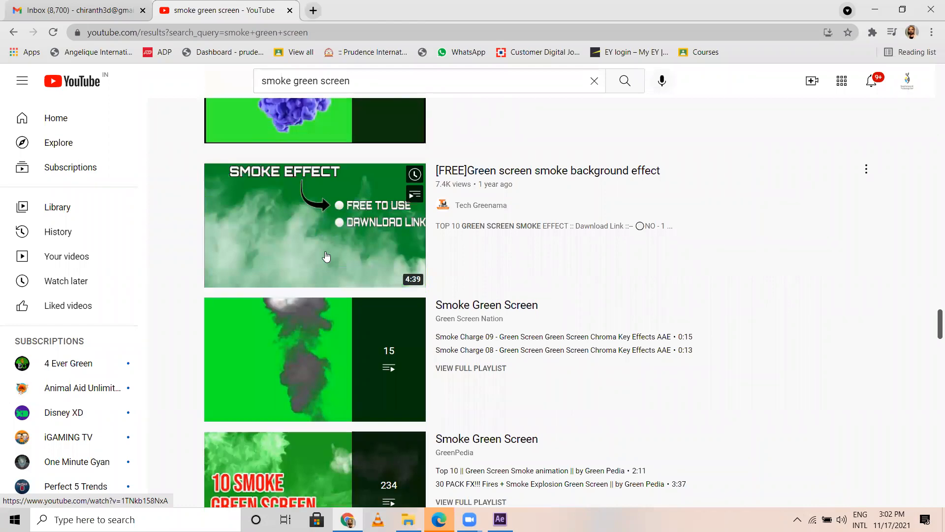
scroll(328, 329, "down", 6)
scroll(327, 329, "down", 5)
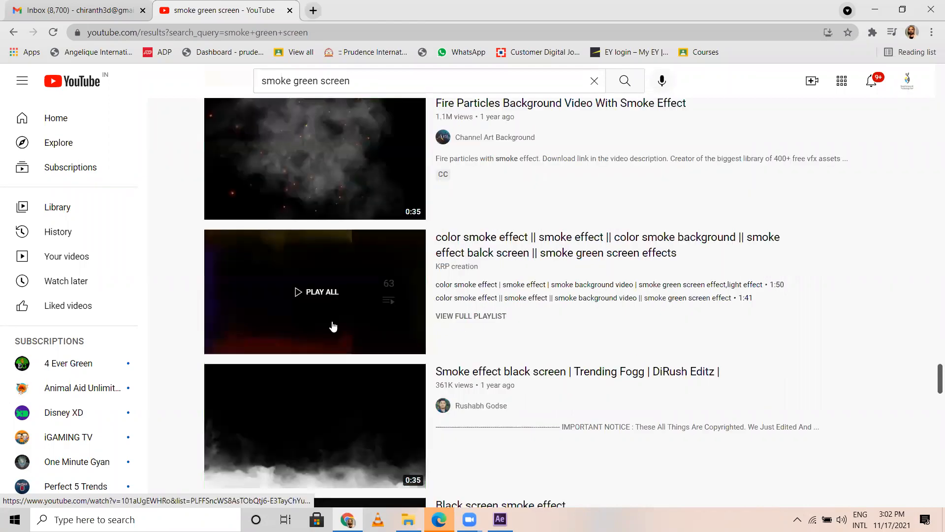
scroll(333, 317, "down", 9)
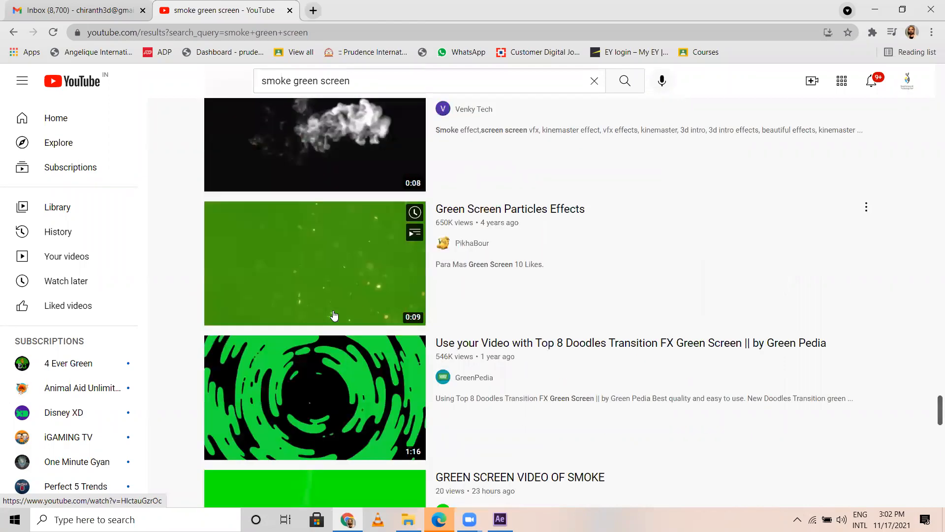
scroll(333, 316, "down", 4)
scroll(340, 308, "down", 1)
scroll(281, 84, "up", 7)
Step: Search YouTube for "dust green screen" and look over the first results
left_click_drag(291, 82, 215, 84)
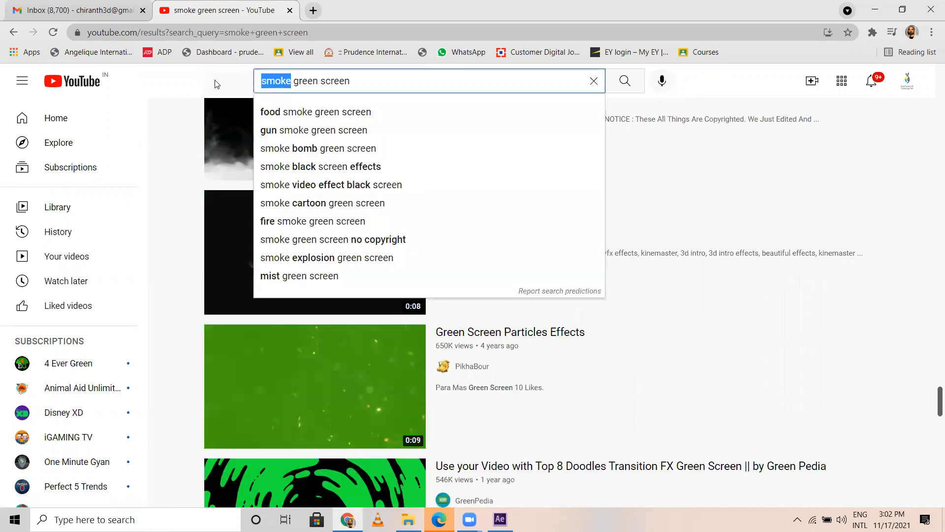
type("dus")
type("t")
key("Return")
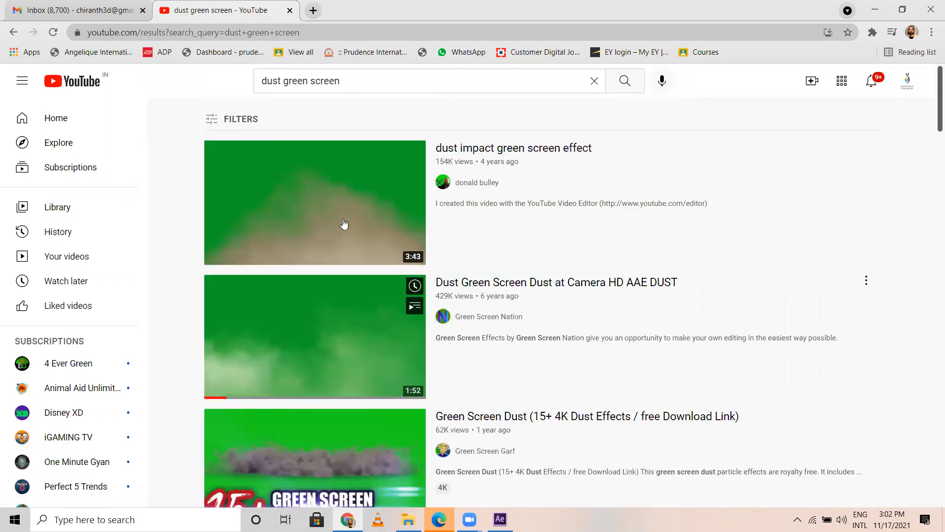
scroll(348, 233, "down", 3)
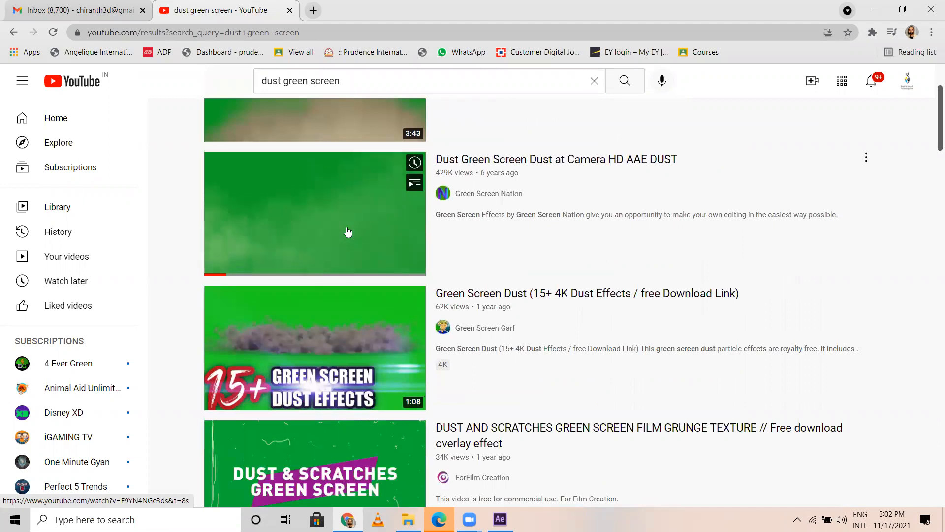
Step: Replace "dust" in the YouTube query and search for "psrticle green screen"
left_click_drag(279, 81, 196, 88)
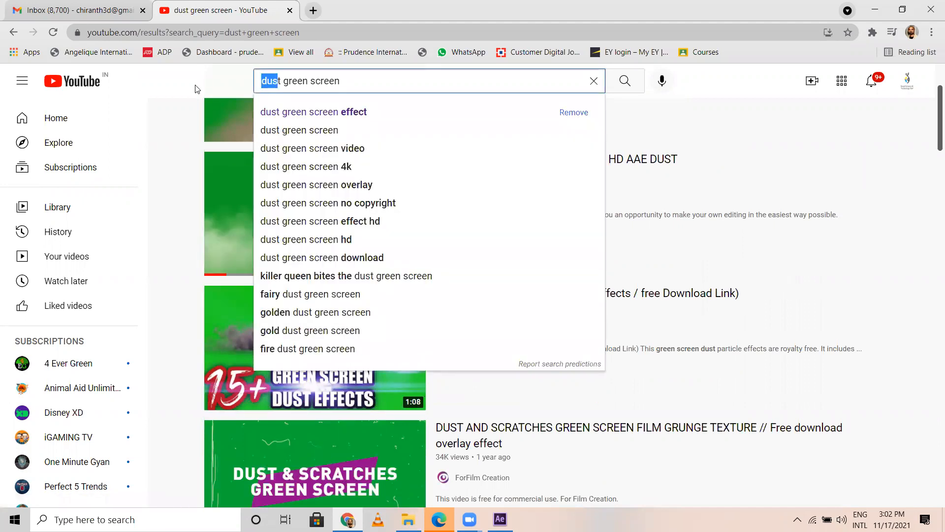
key("BackSpace")
key("Delete")
type("psrty")
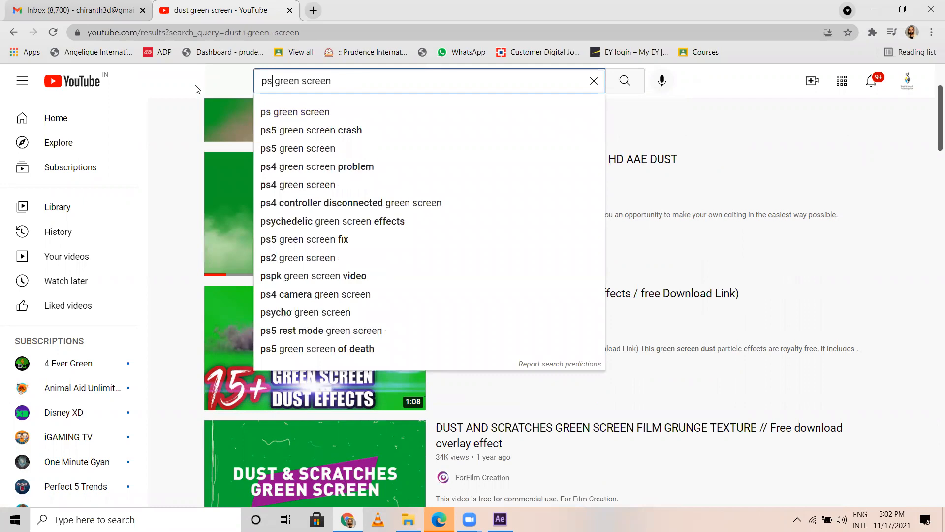
type("cle")
key("Return")
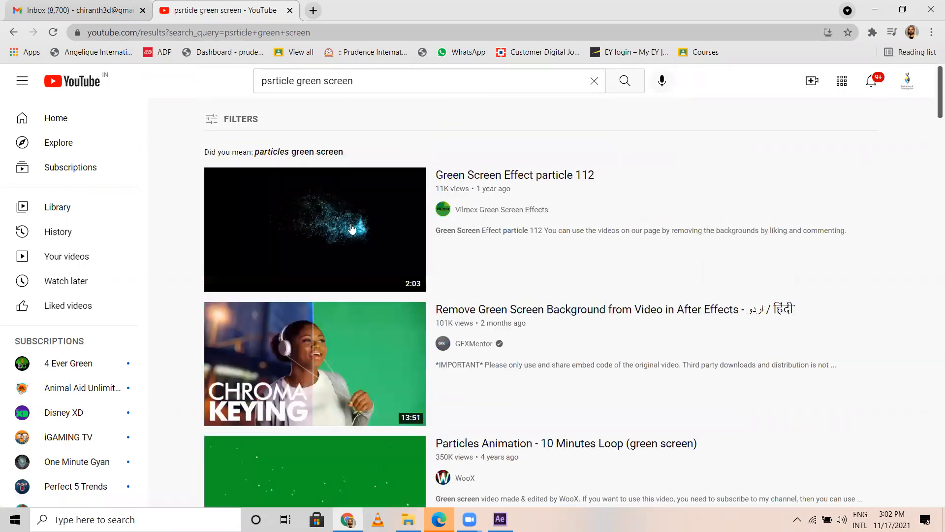
Step: Open the 9-second "Green Screen Particles Effects" video from the results, pause it and select its web address
scroll(364, 315, "down", 1)
scroll(345, 248, "down", 4)
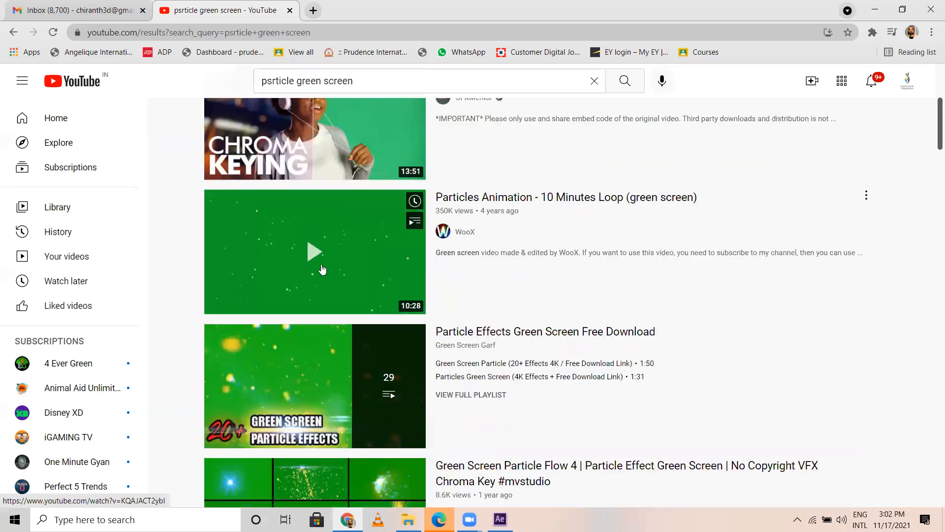
scroll(320, 265, "down", 3)
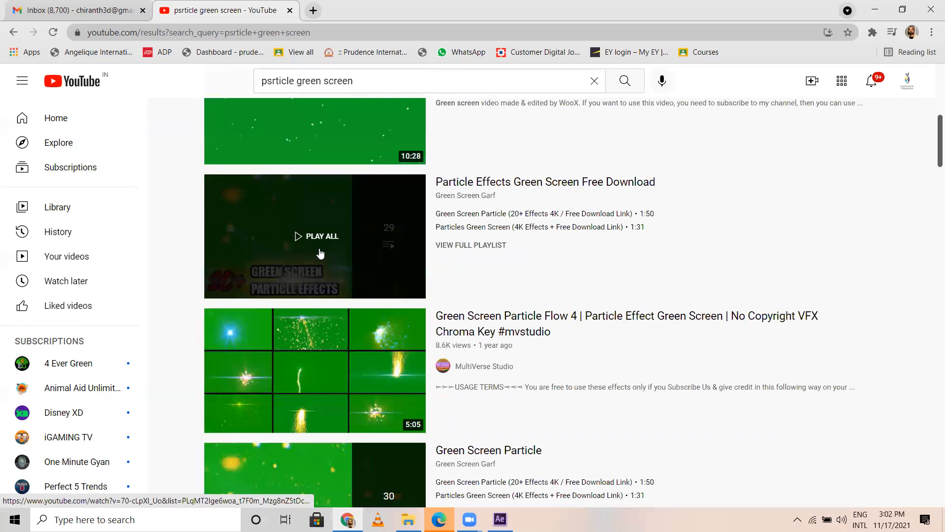
scroll(320, 260, "down", 7)
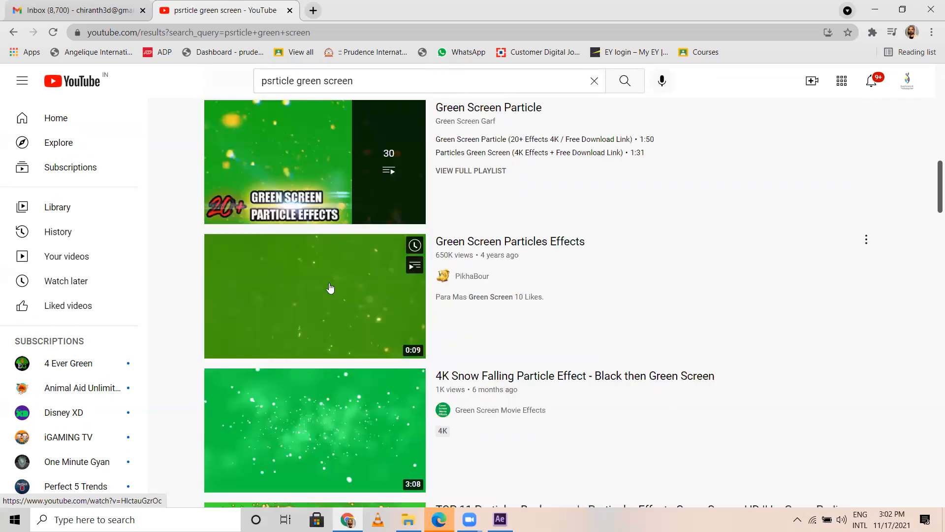
left_click(327, 290)
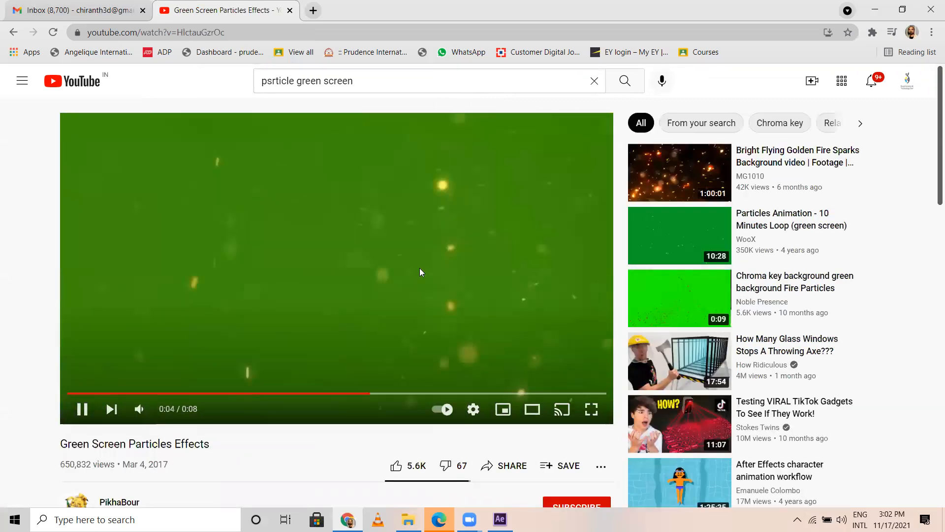
left_click(326, 274)
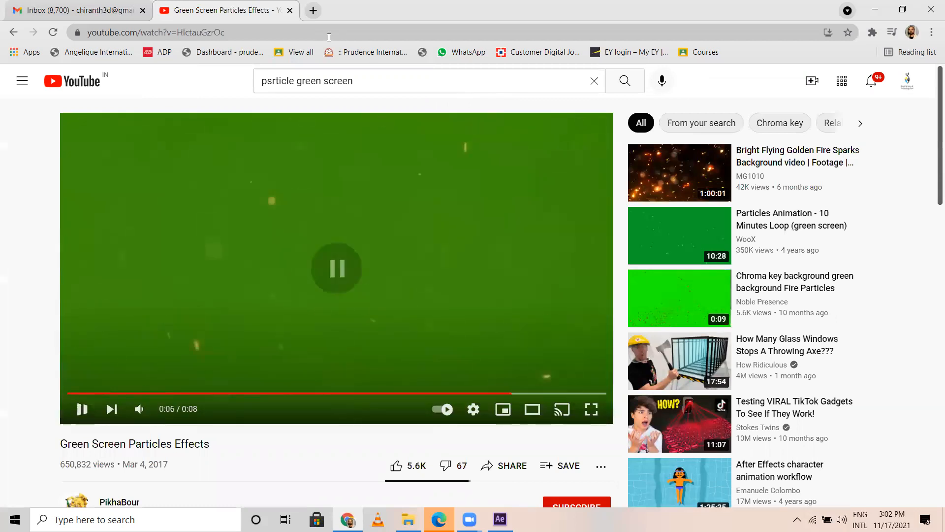
left_click(295, 32)
key("ctrl+c")
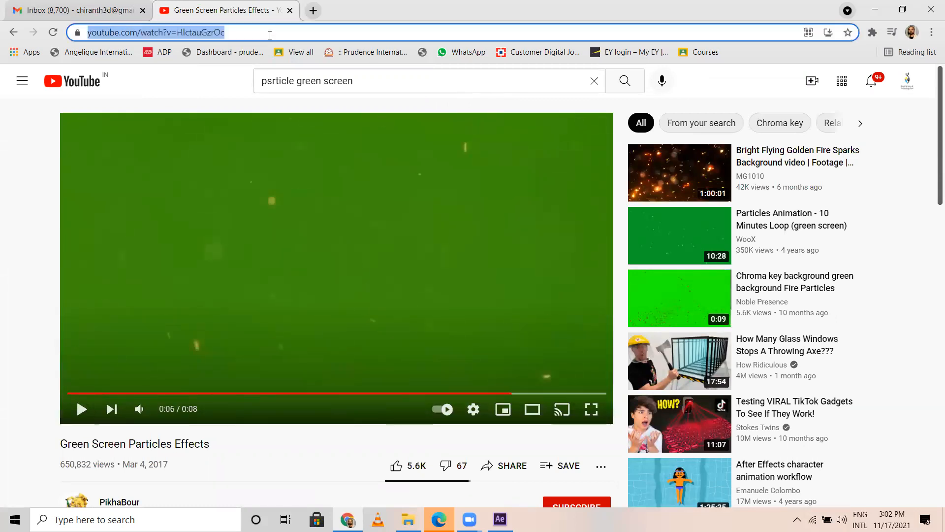
Step: Search Google for "save from net" in a new tab and open the savefrom.net online video downloader
left_click(313, 10)
left_click(244, 30)
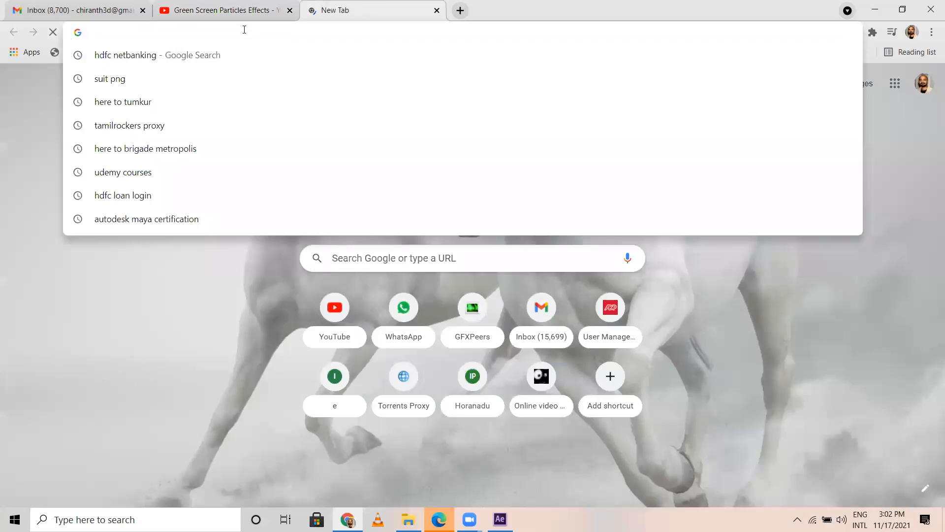
type("sav")
left_click(162, 78)
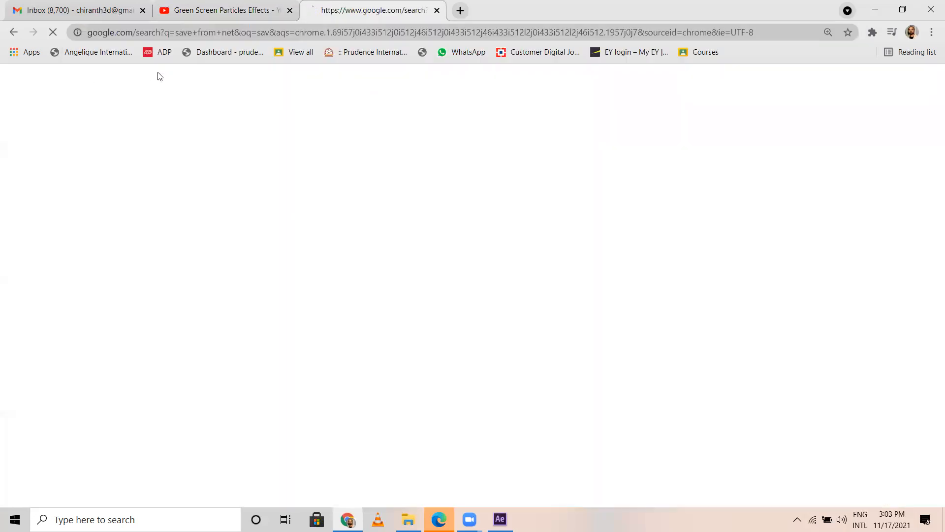
left_click(207, 217)
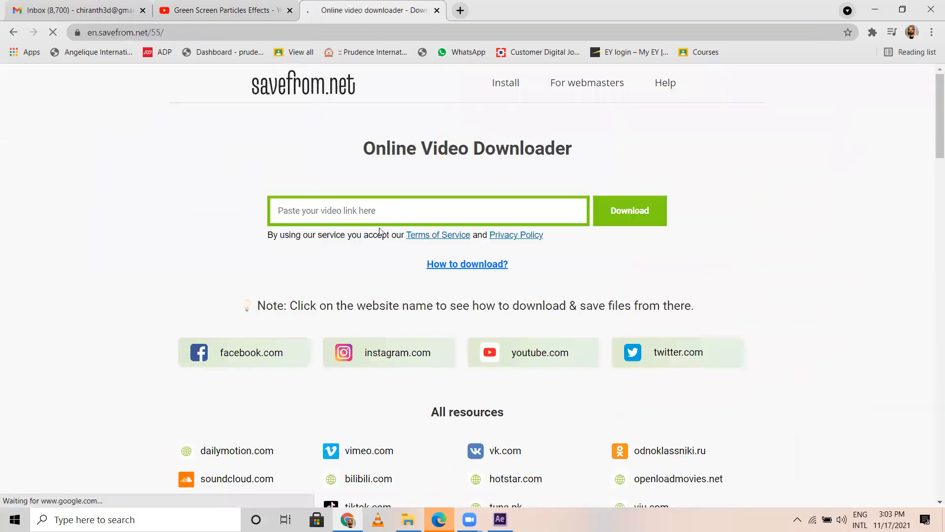
Step: Submit the copied YouTube link for download, save Green Screen Particles Effects.mp4 to the Desktop, and close the advertising page
key("ctrl+v")
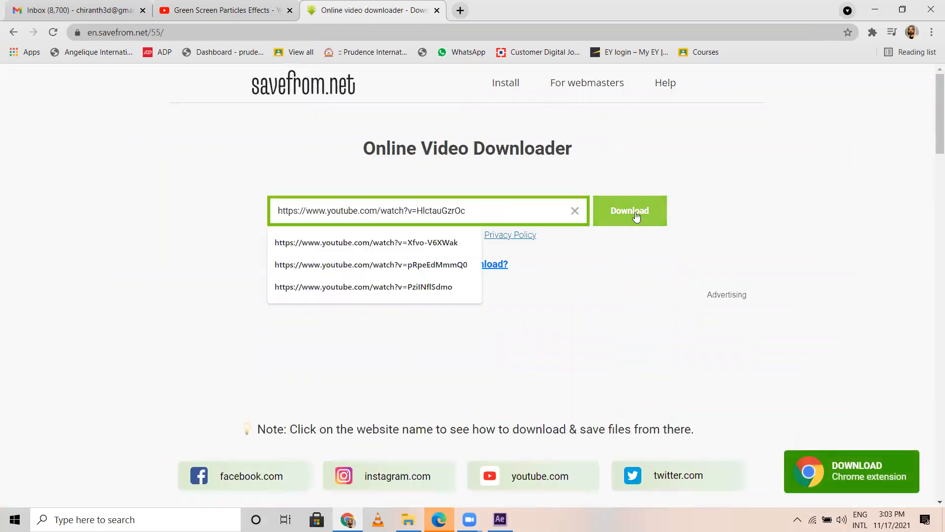
left_click(635, 212)
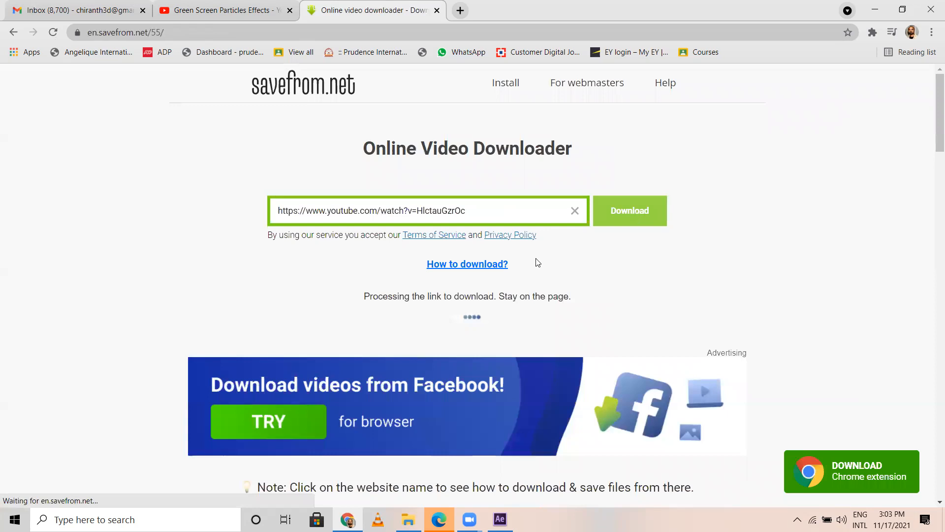
left_click(470, 361)
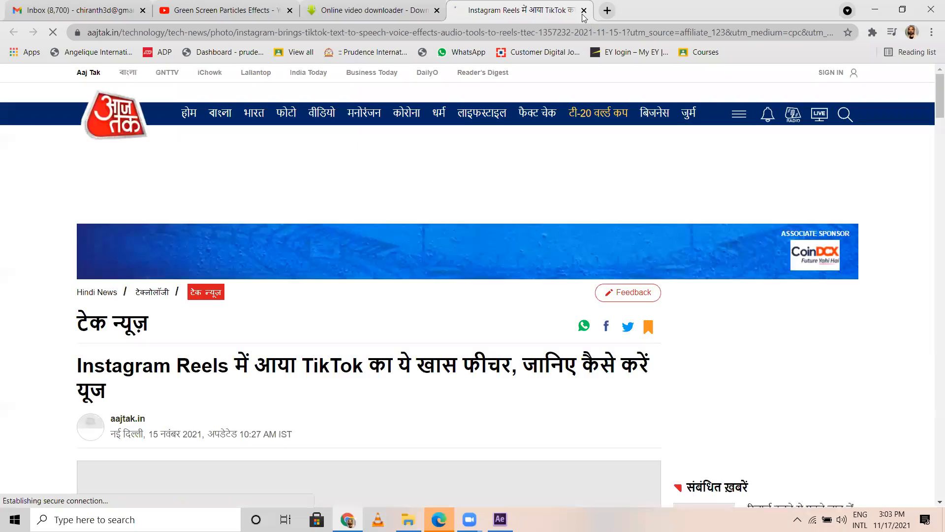
left_click(844, 54)
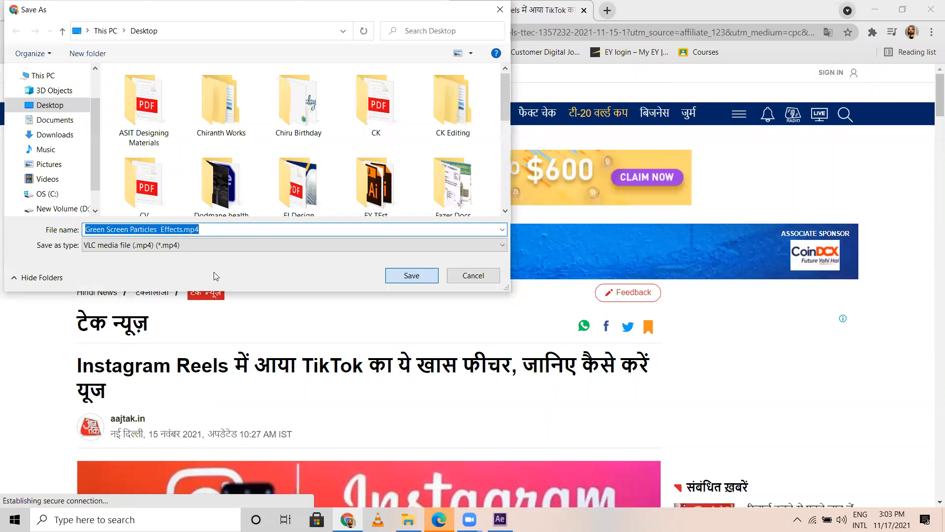
key("Return")
left_click(584, 11)
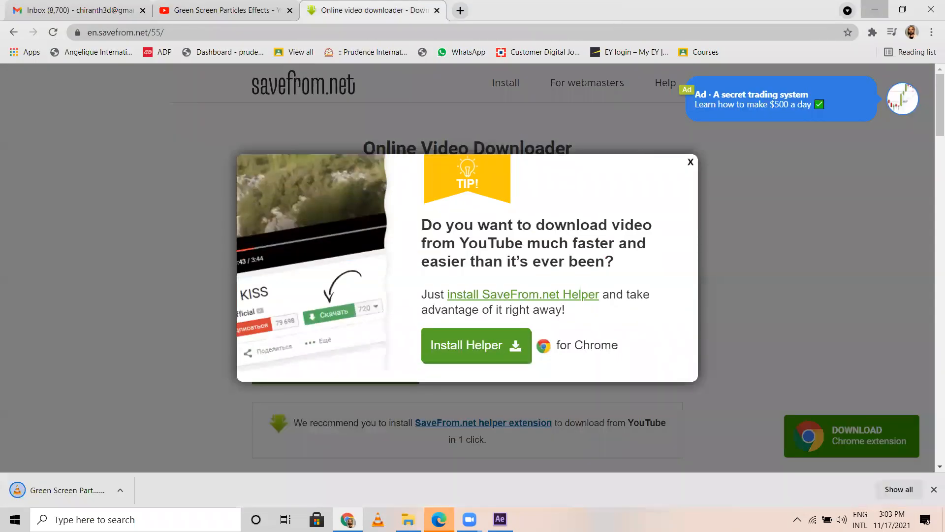
Step: Move Green Screen Particles Effects.mp4 from the desktop into the Solar system project's Assets folder
left_click(875, 10)
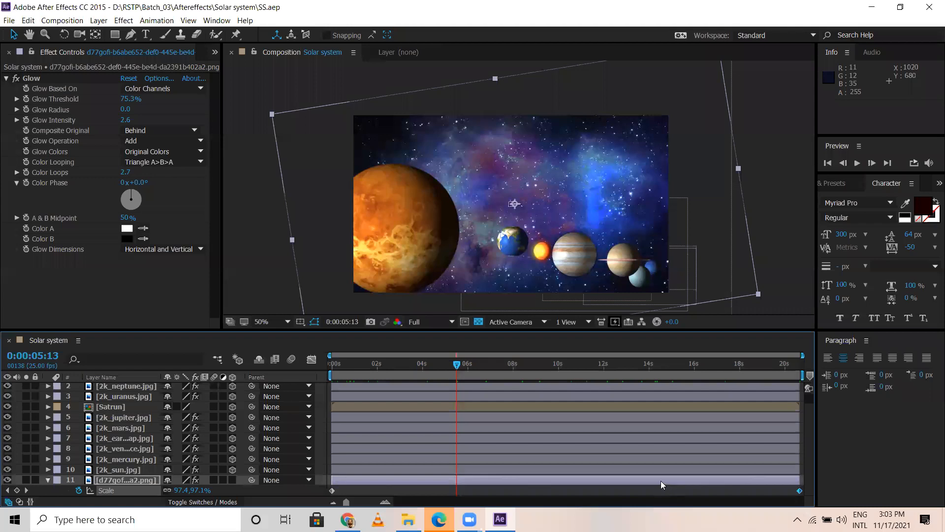
right_click(640, 521)
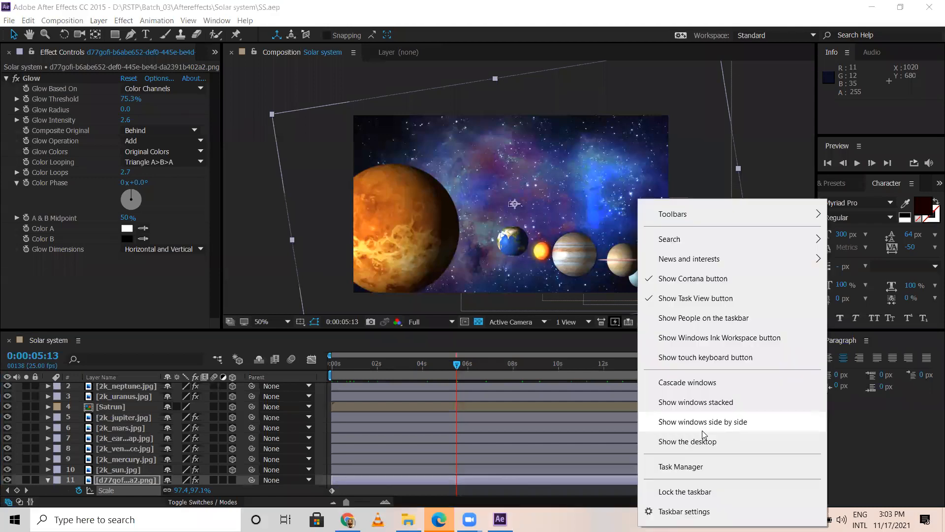
left_click(688, 441)
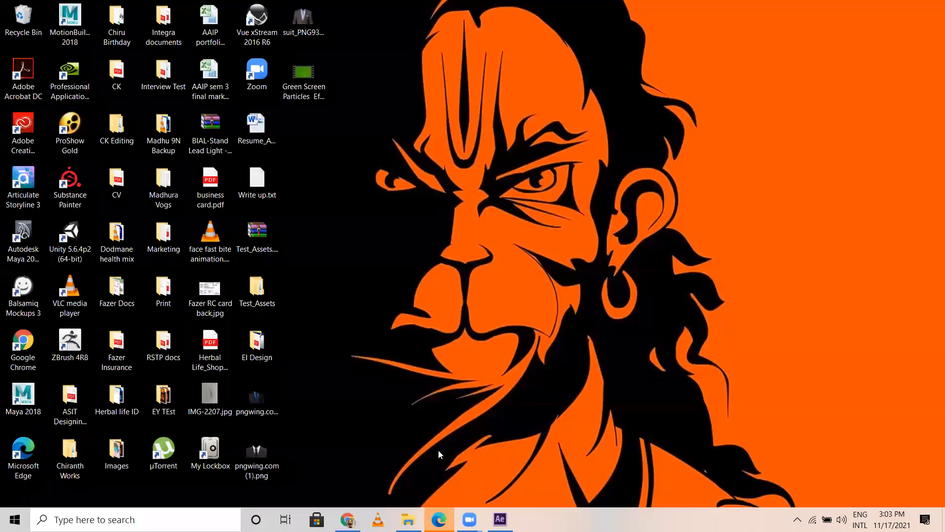
left_click_drag(303, 79, 373, 346)
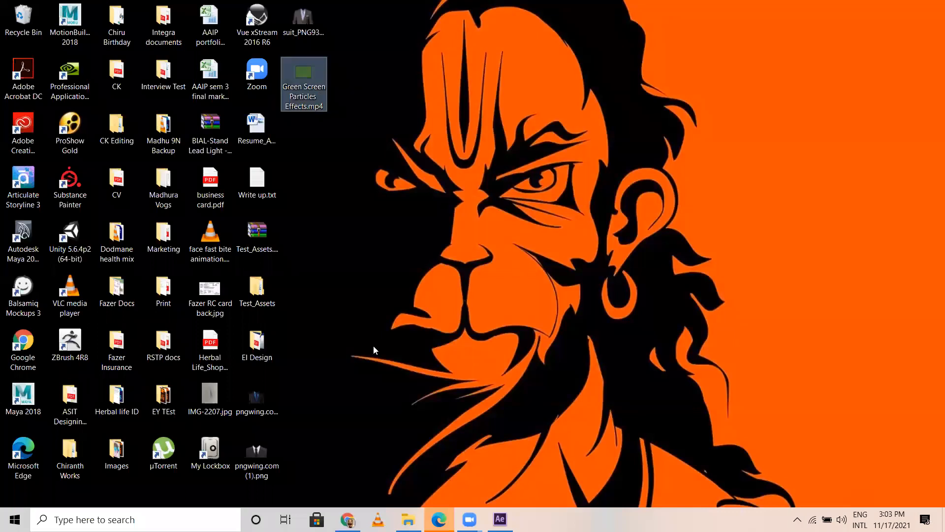
key("alt+Tab")
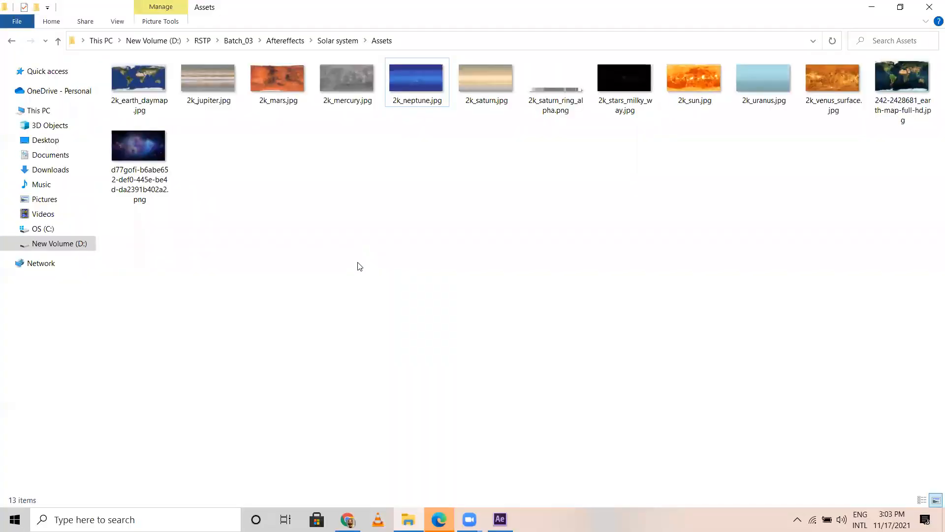
key("ctrl+v")
left_click(327, 246)
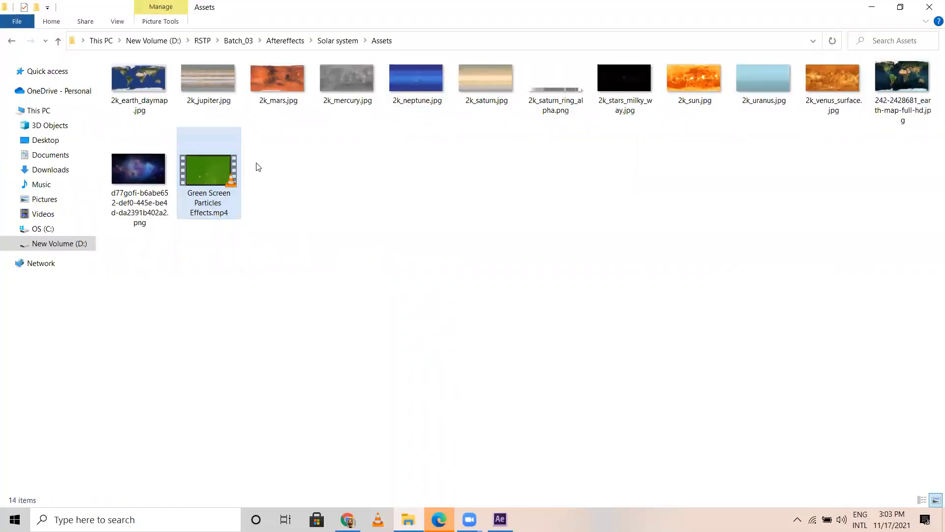
Step: Import Green Screen Particles Effects.mp4 into the After Effects project and place it in the Solar system timeline directly below Camera 1
left_click_drag(215, 184, 215, 74)
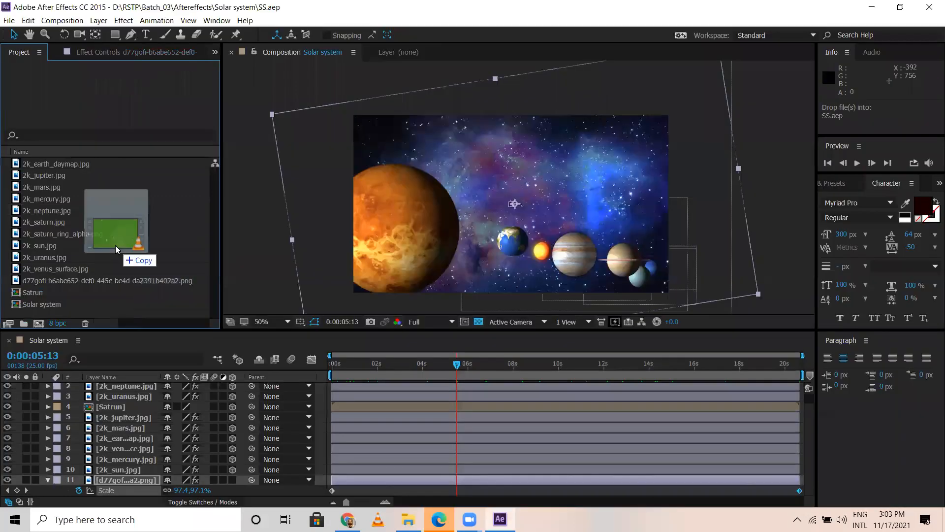
left_click_drag(116, 249, 115, 244)
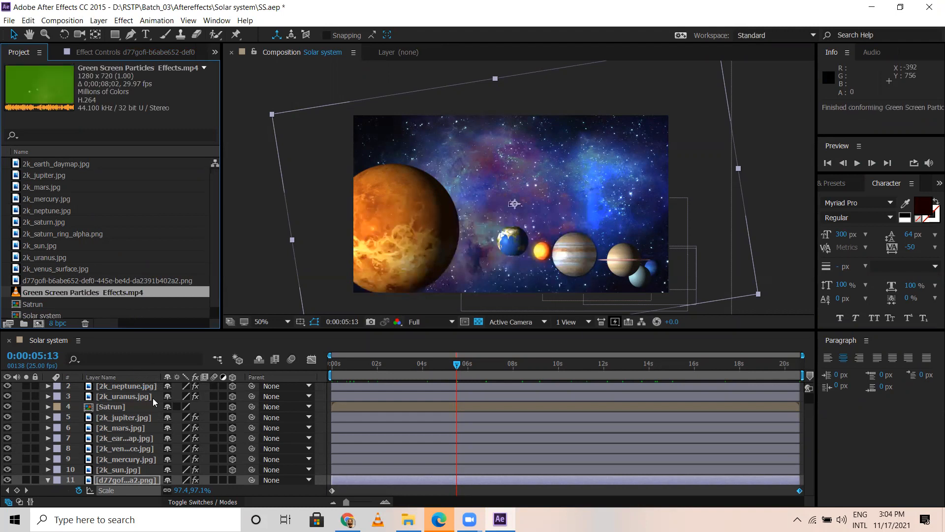
scroll(228, 387, "up", 1)
left_click_drag(86, 297, 106, 394)
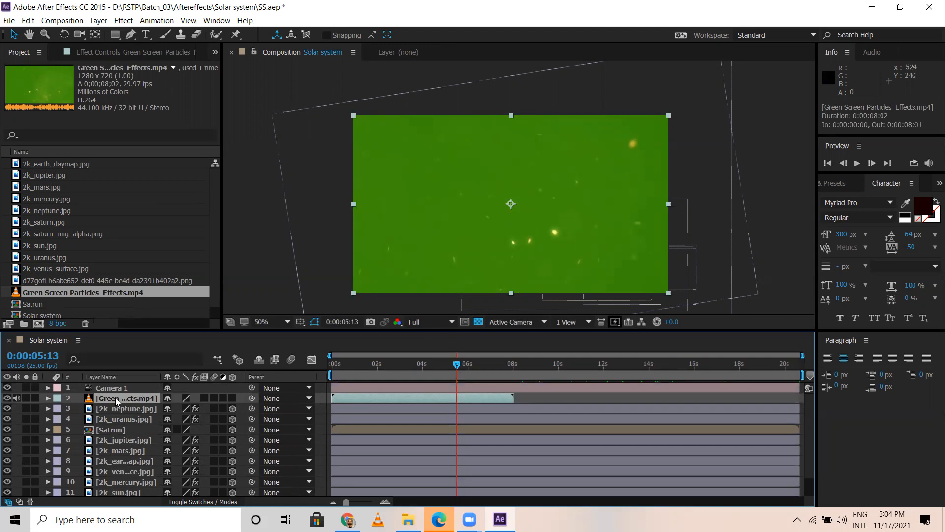
Step: Apply Keylight (1.2) to the particles layer and sample the footage's green background as the Screen Colour
left_click(124, 20)
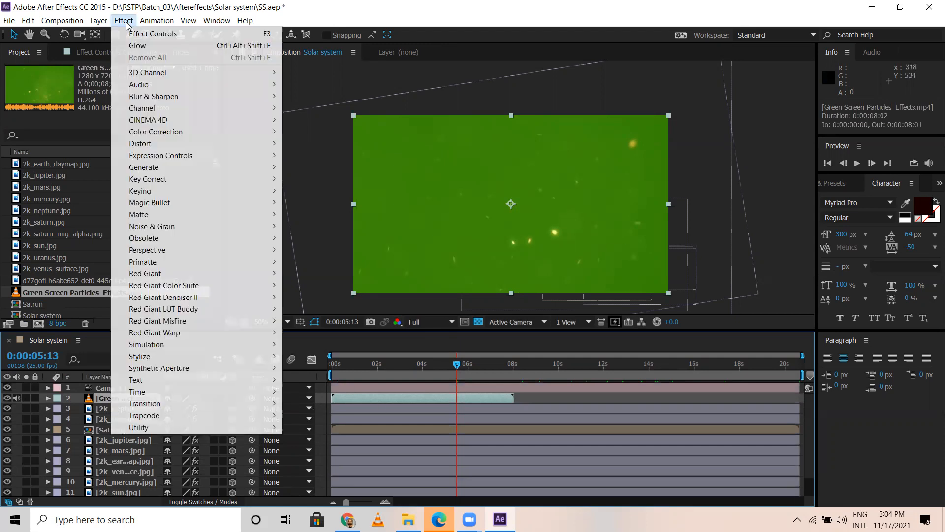
mouse_move(167, 193)
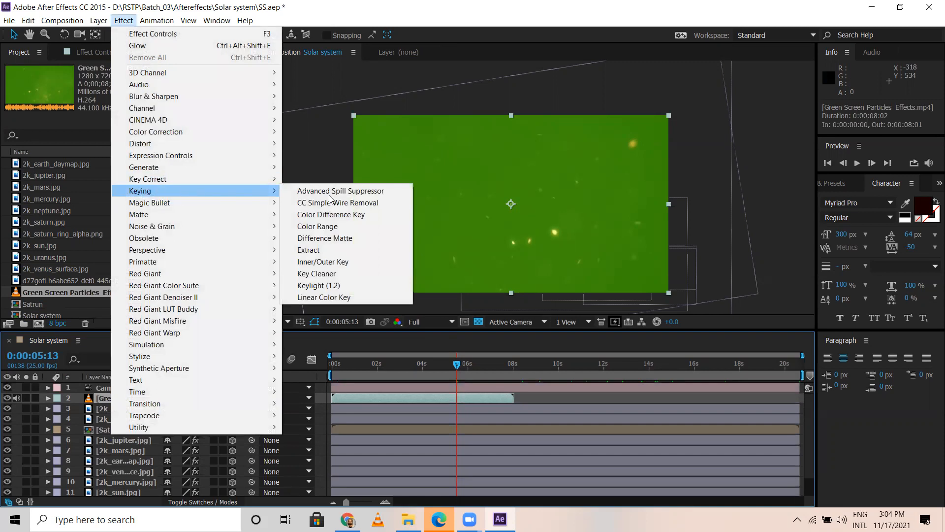
left_click(319, 287)
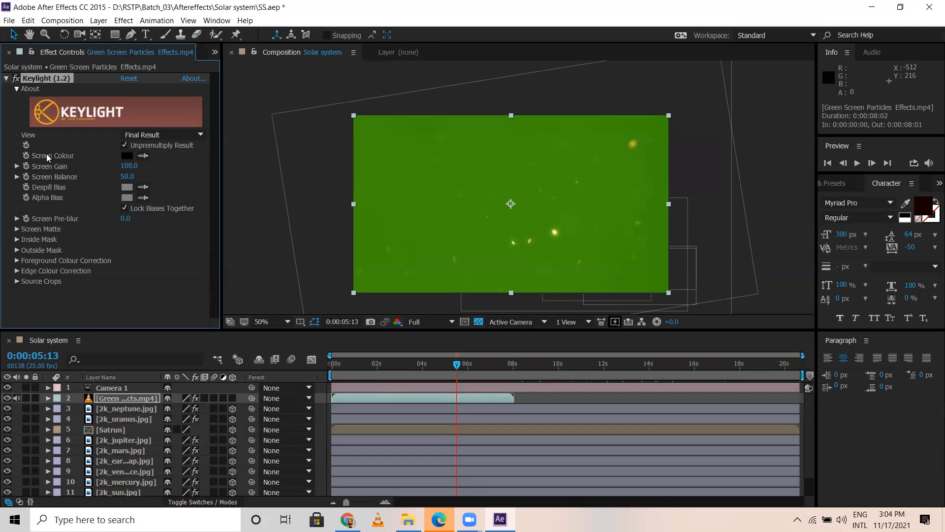
left_click(143, 156)
left_click(423, 216)
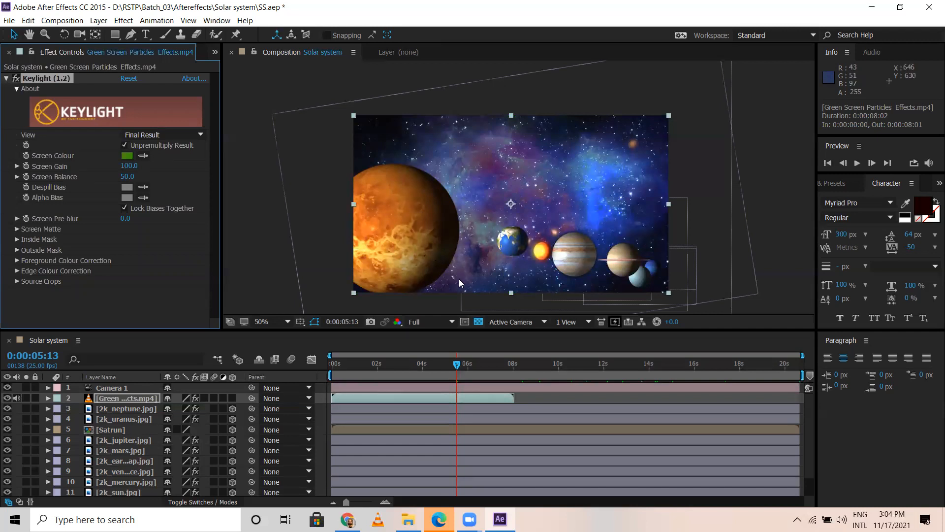
left_click(6, 79)
Step: Set the composition preview resolution to Quarter and check the keyed particles layer on its own at 0:00:01:15
left_click_drag(438, 366, 421, 364)
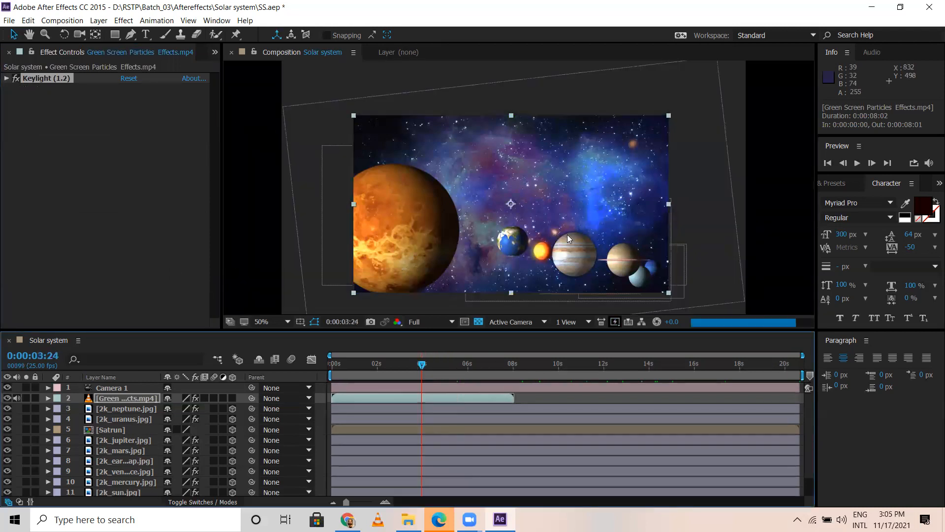
left_click(369, 366)
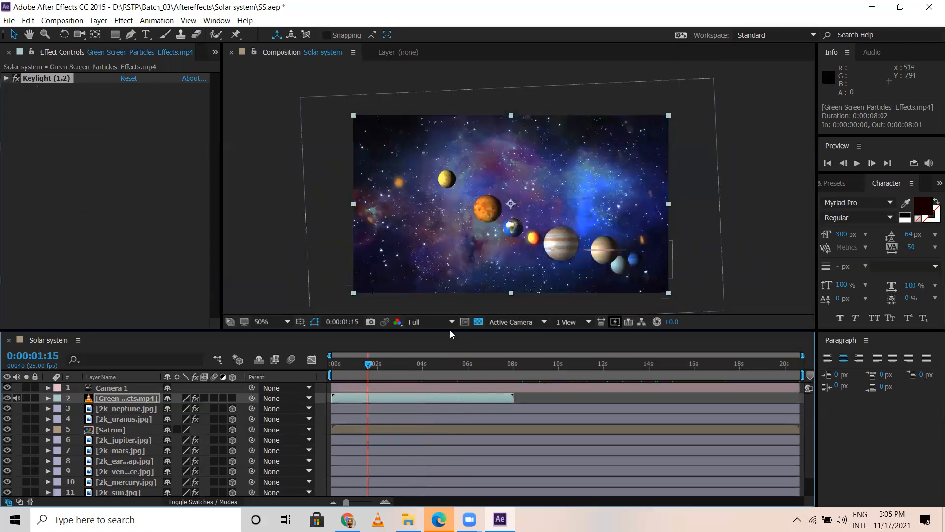
left_click(434, 325)
left_click(436, 386)
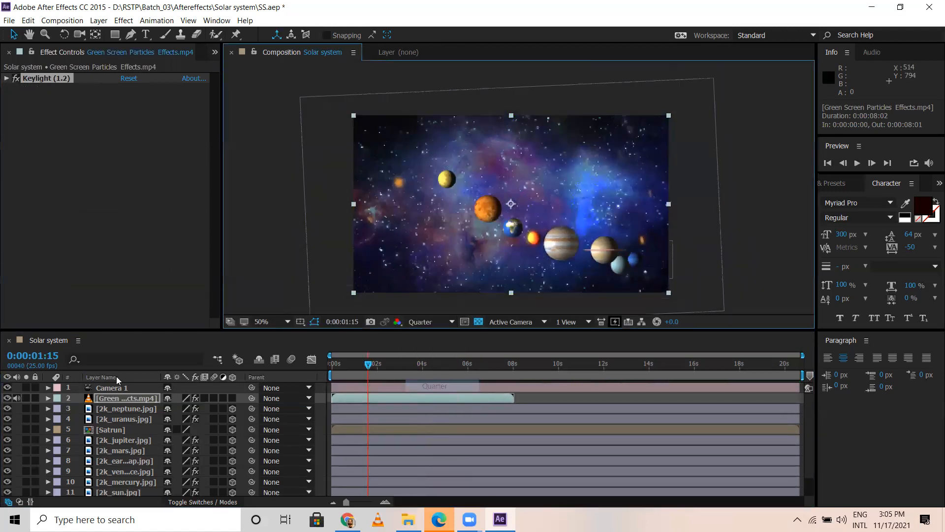
left_click(26, 398)
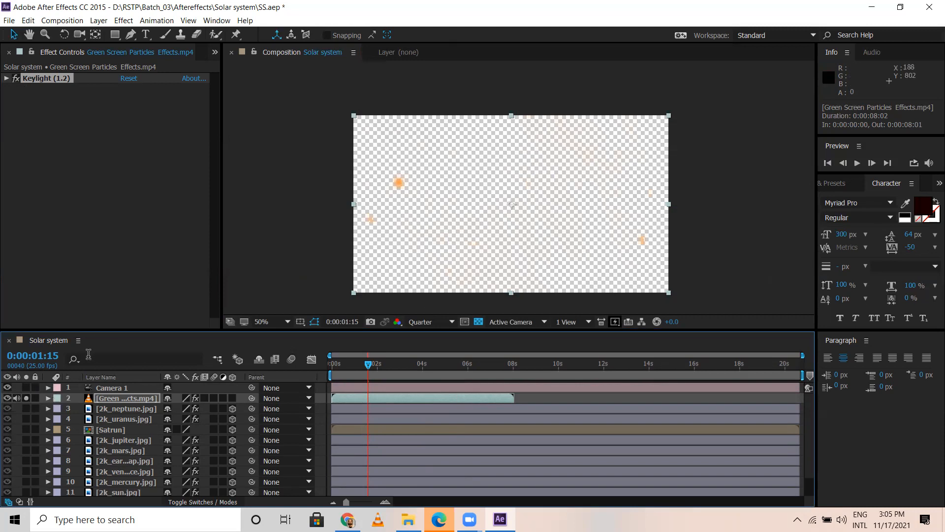
left_click(26, 398)
Step: Create a 1280 x 720 px black solid and place it beneath the galaxy image at the bottom of the layer stack
scroll(41, 453, "down", 1)
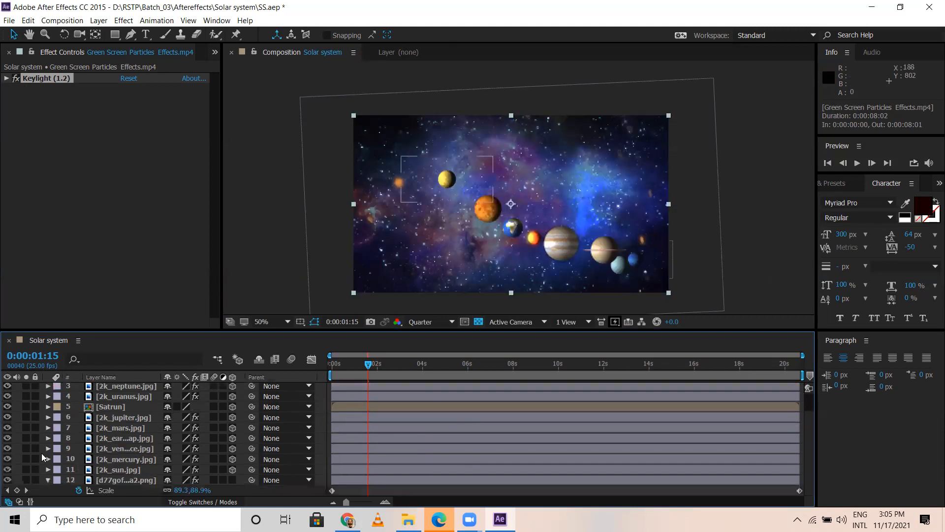
left_click(47, 480)
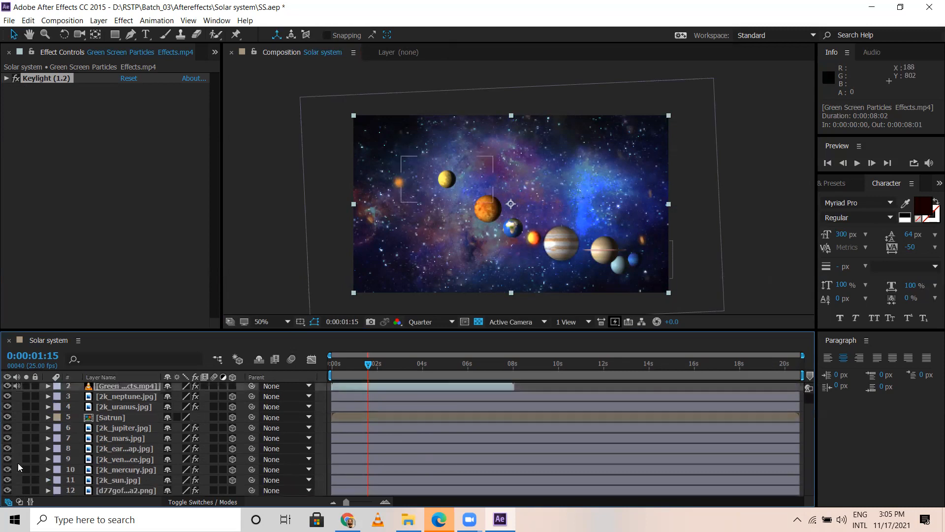
right_click(27, 462)
mouse_move(98, 363)
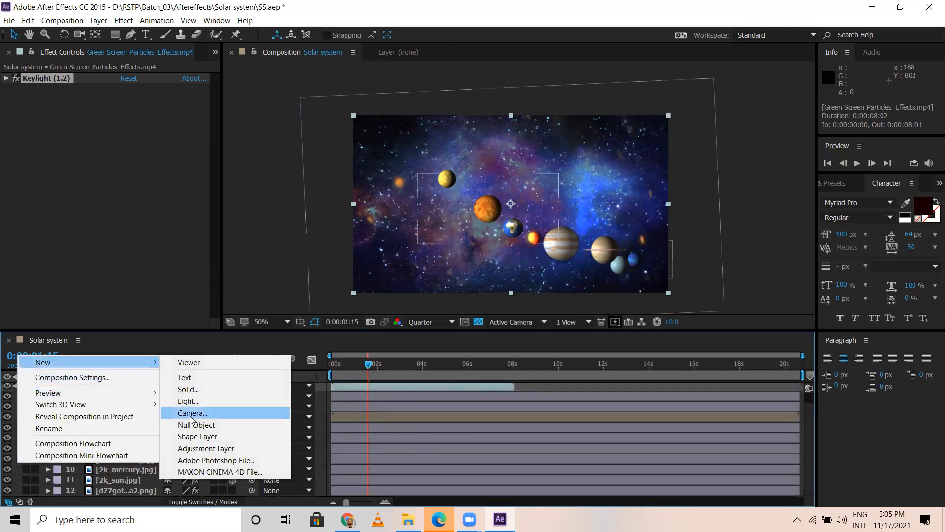
left_click(187, 389)
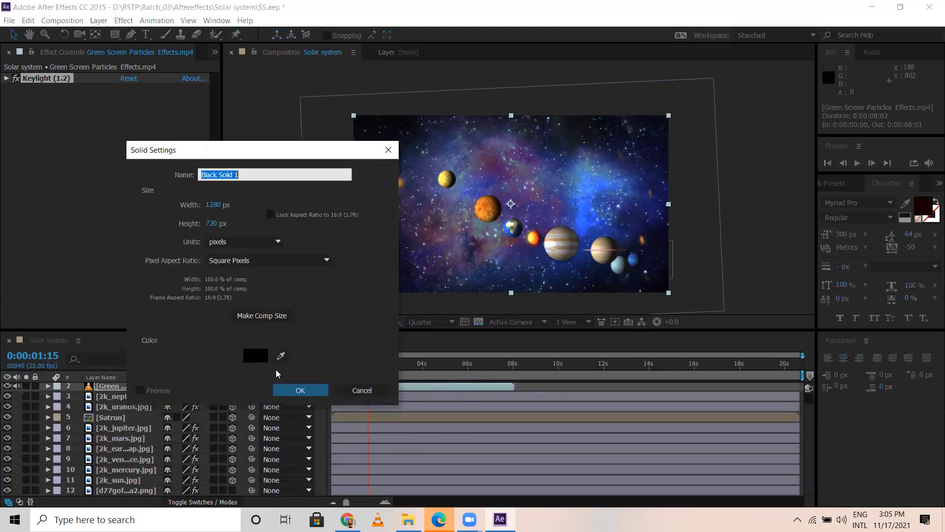
key("Return")
left_click_drag(116, 387, 114, 492)
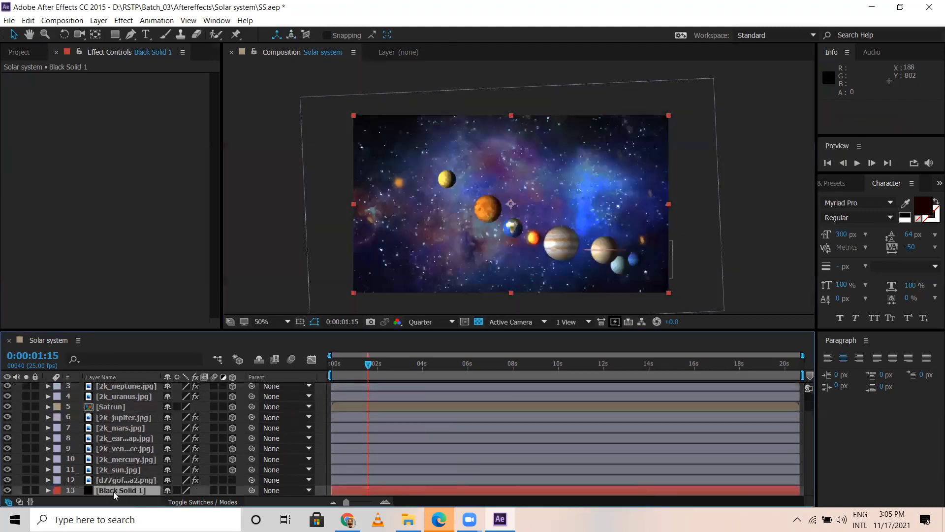
Step: Preview only the particles layer over the black solid from near the start, then restore all layers
scroll(32, 390, "up", 1)
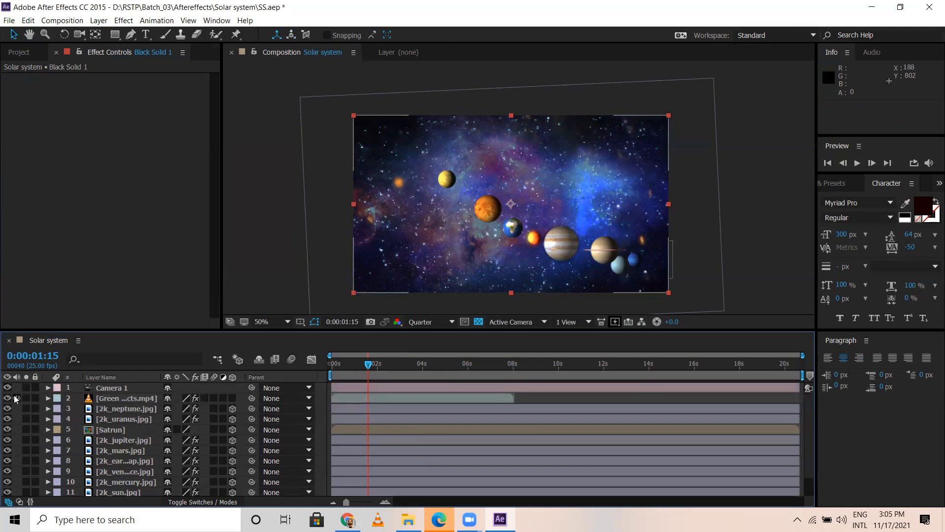
left_click(26, 398)
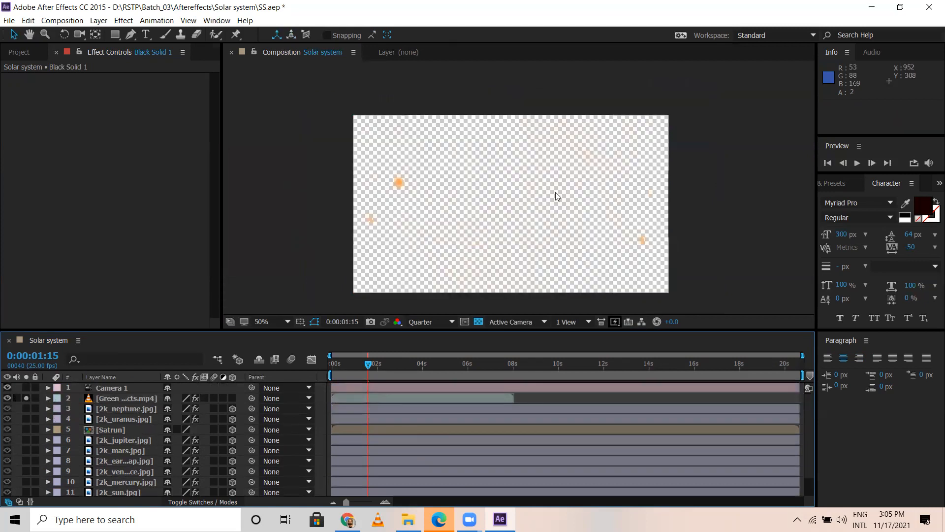
scroll(54, 467, "down", 1)
left_click(26, 489)
left_click(335, 365)
key("space")
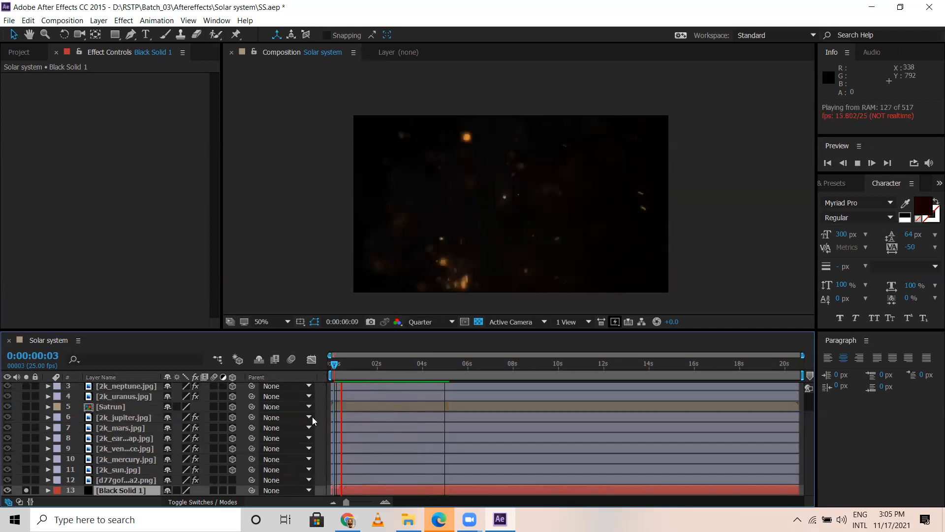
left_click(26, 490)
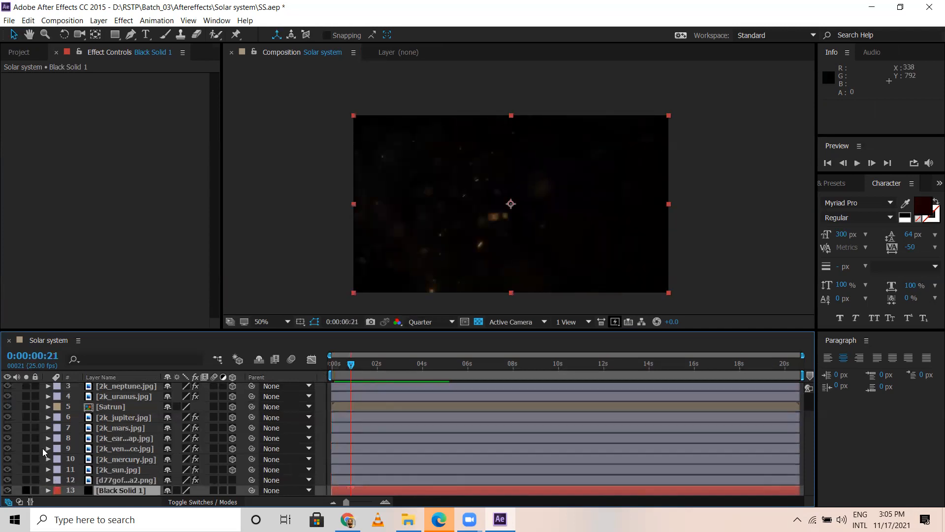
scroll(27, 400, "up", 2)
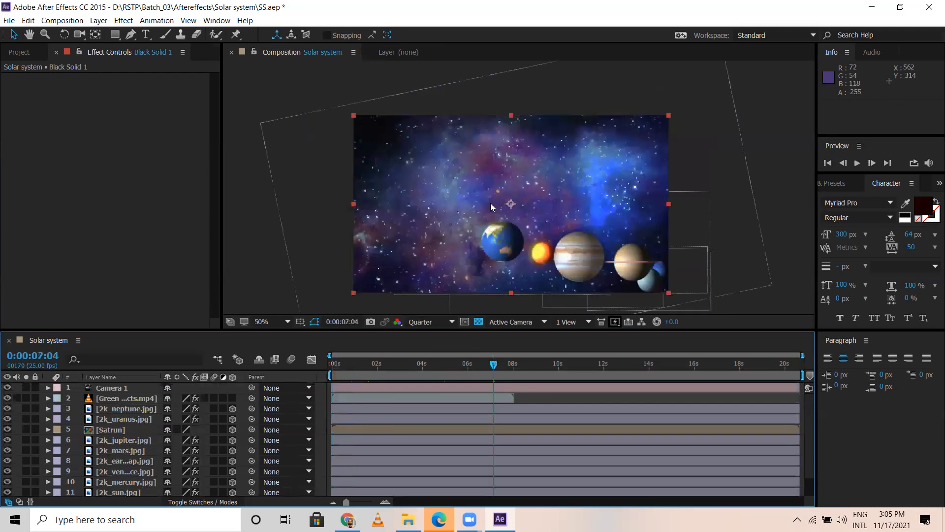
Step: Duplicate the keyed particles layer twice, staggering the copies to start at 0:00:07:18 and 0:00:14:24 with slight overlaps
left_click(389, 402)
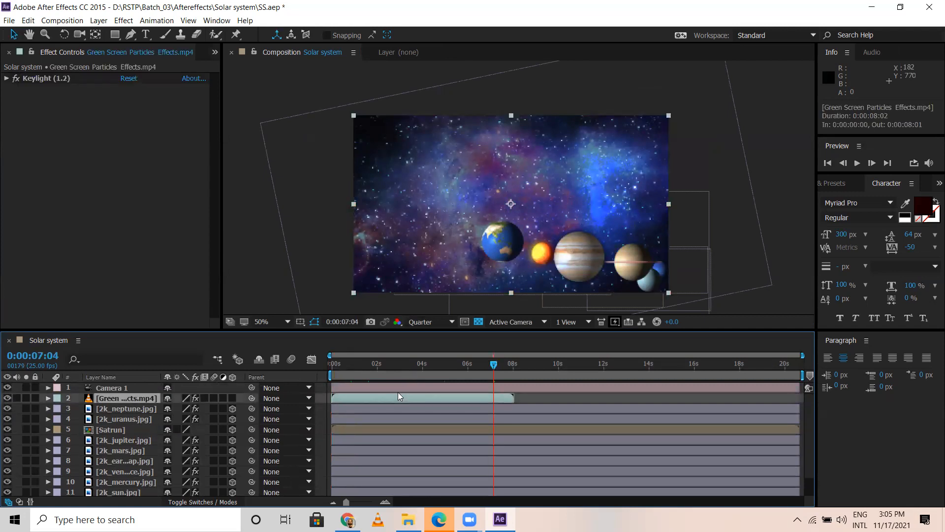
key("ctrl+d")
left_click_drag(408, 397, 583, 403)
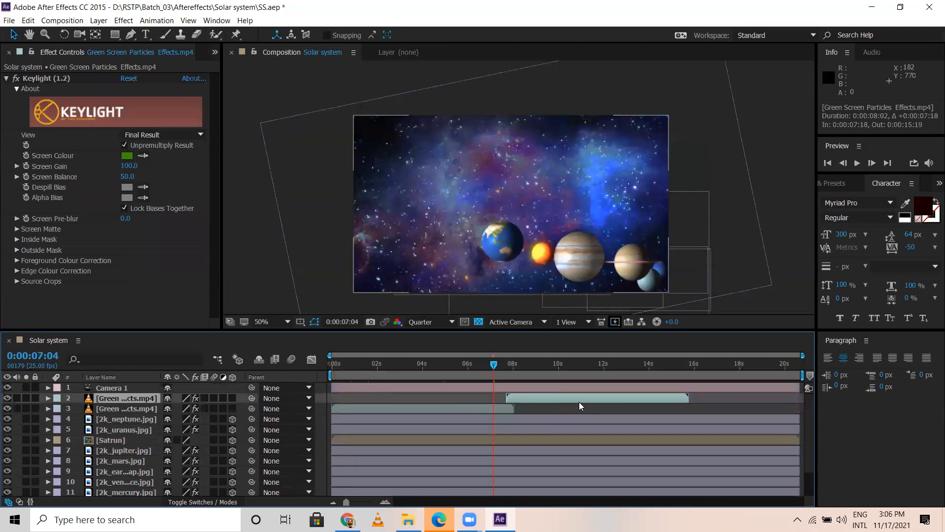
key("ctrl+d")
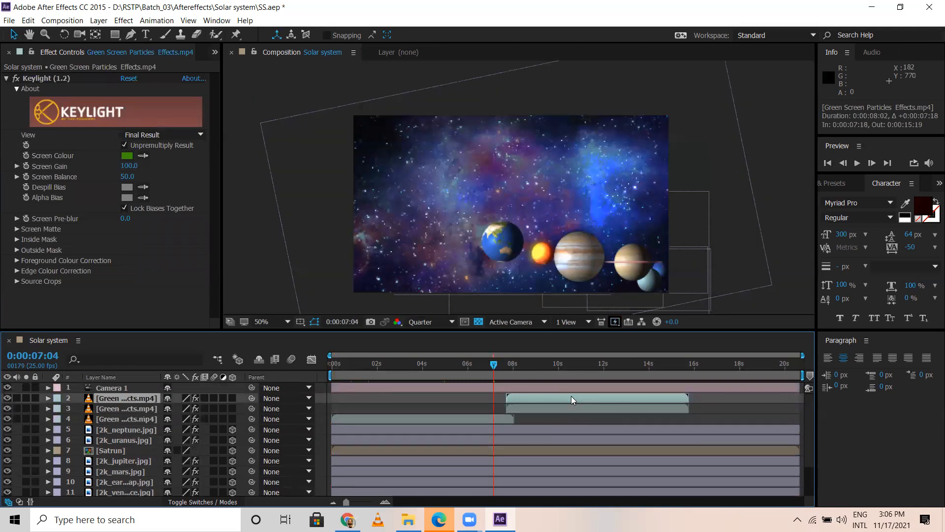
left_click_drag(645, 398, 727, 398)
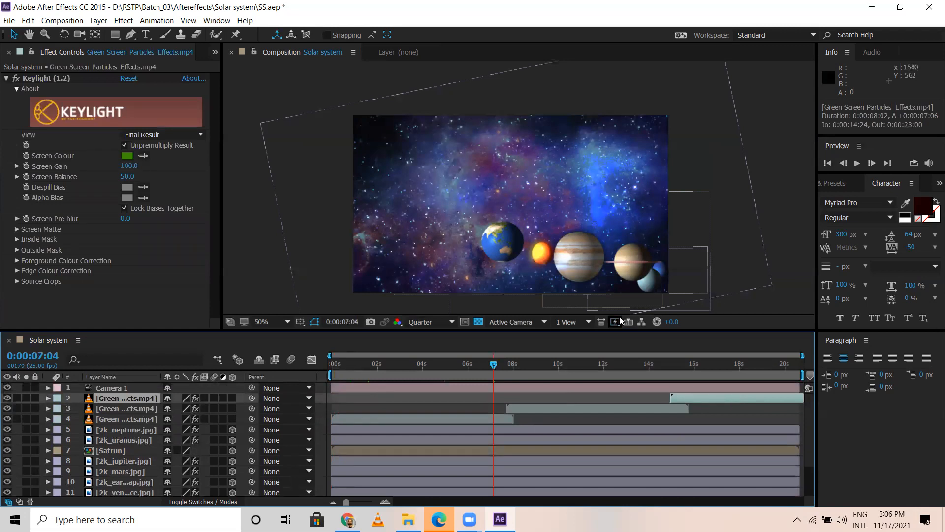
Step: Preview the duplicated particles up to 0:00:11:16 and close the stray Edge window
left_click_drag(494, 365, 535, 370)
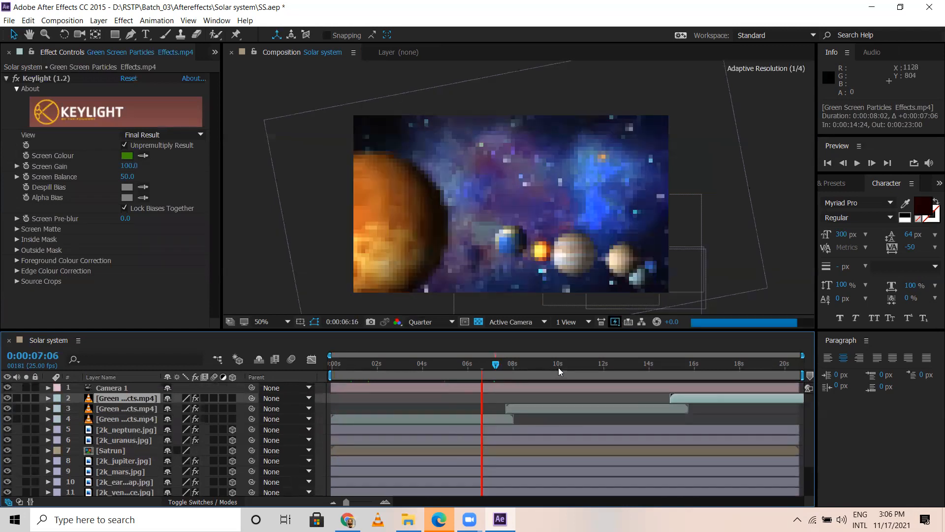
left_click(559, 367)
left_click_drag(559, 364, 595, 362)
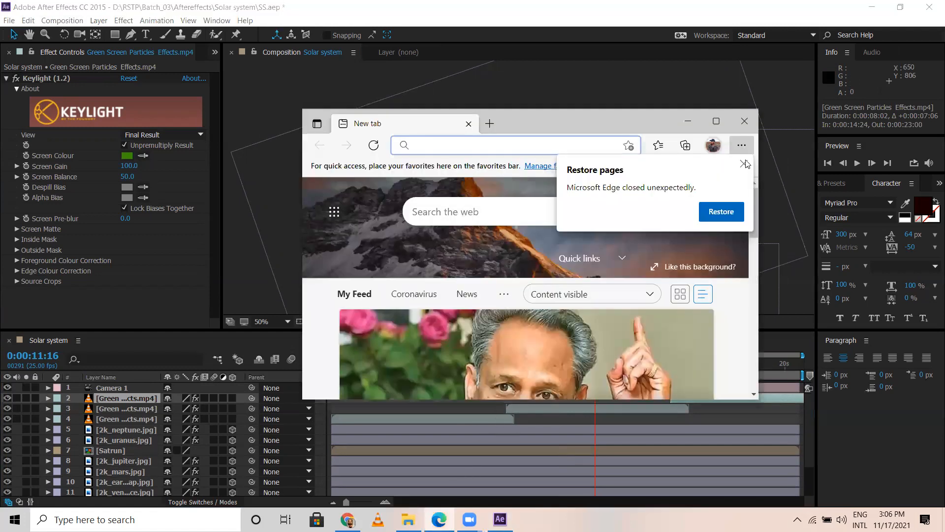
left_click(738, 122)
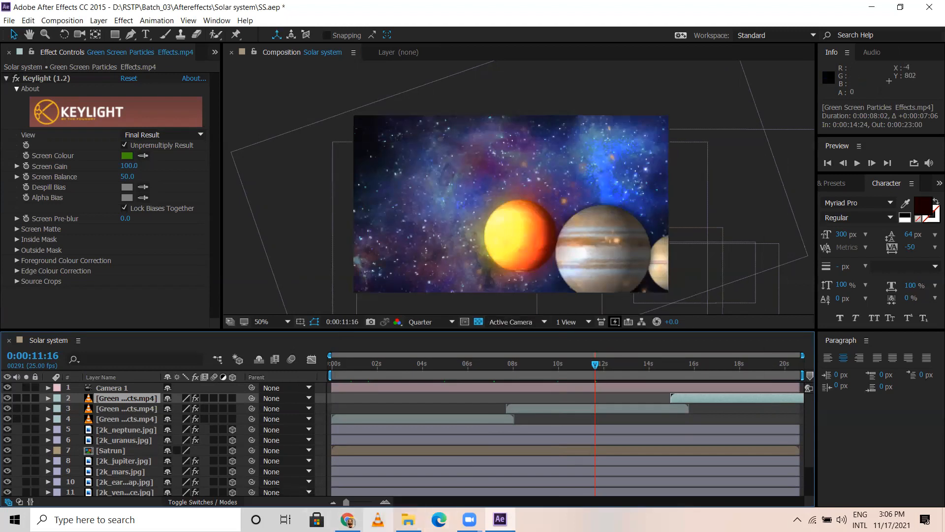
Step: Switch to Chrome, open the YouTube video "Smoke Green Screen Background HD" and submit its link to the savefrom.net downloader
left_click(348, 520)
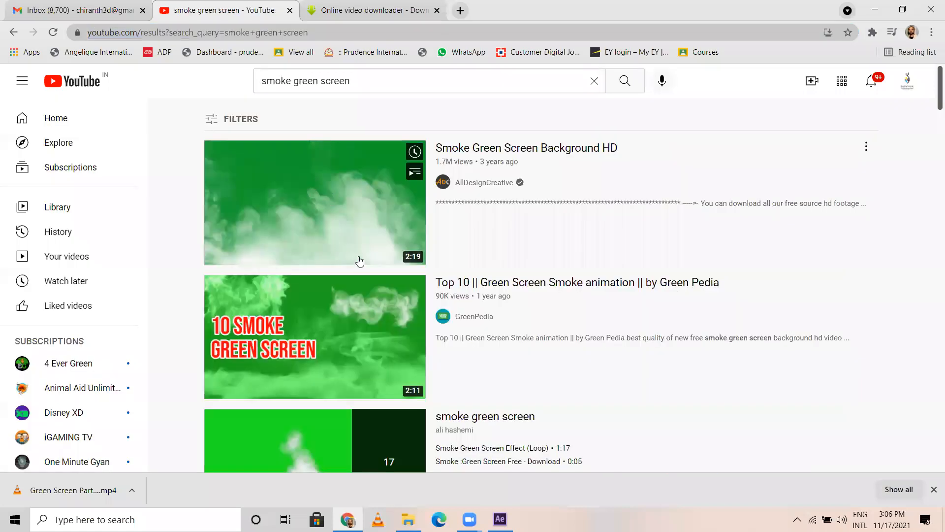
left_click(358, 223)
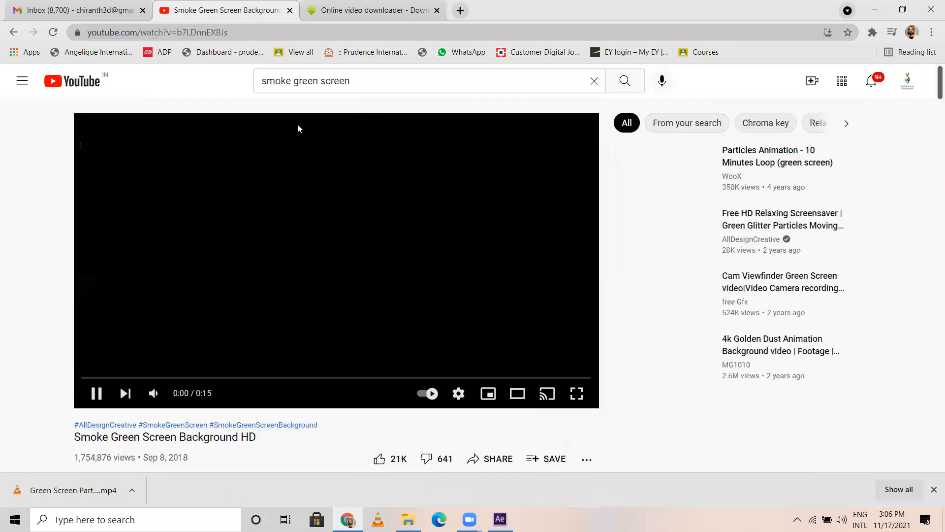
left_click(237, 33)
key("ctrl+c")
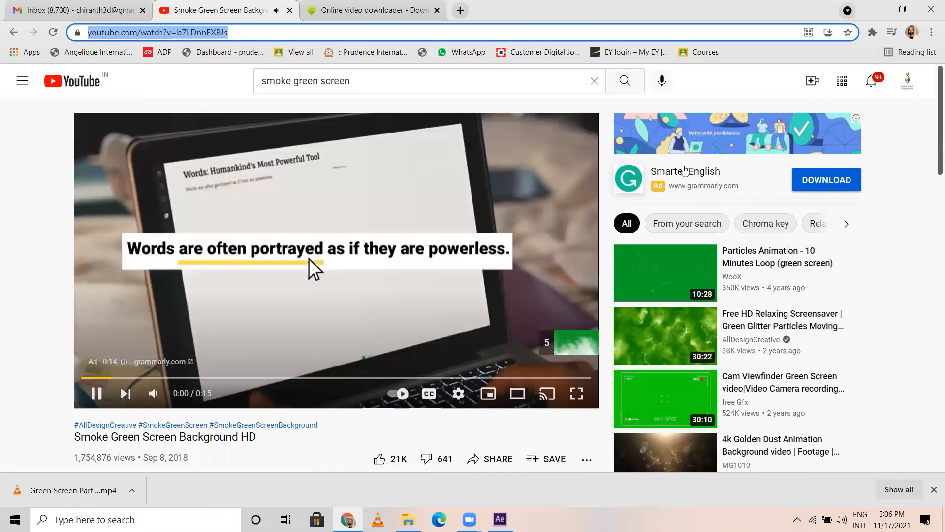
key("ctrl+Tab")
left_click(587, 221)
key("ctrl+a")
key("ctrl+v")
left_click(632, 212)
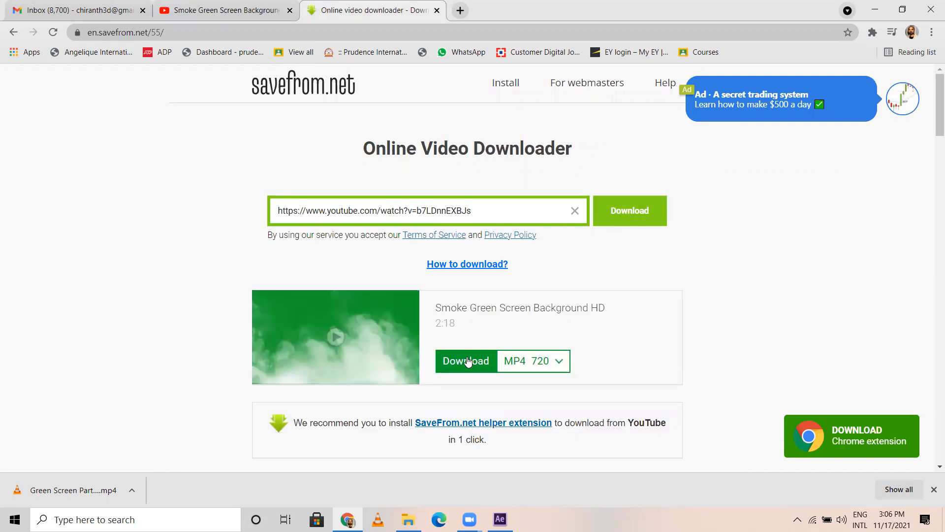
Step: Download the smoke video as MP4 720 to the desktop, closing the advertising page, and check the download
left_click(468, 362)
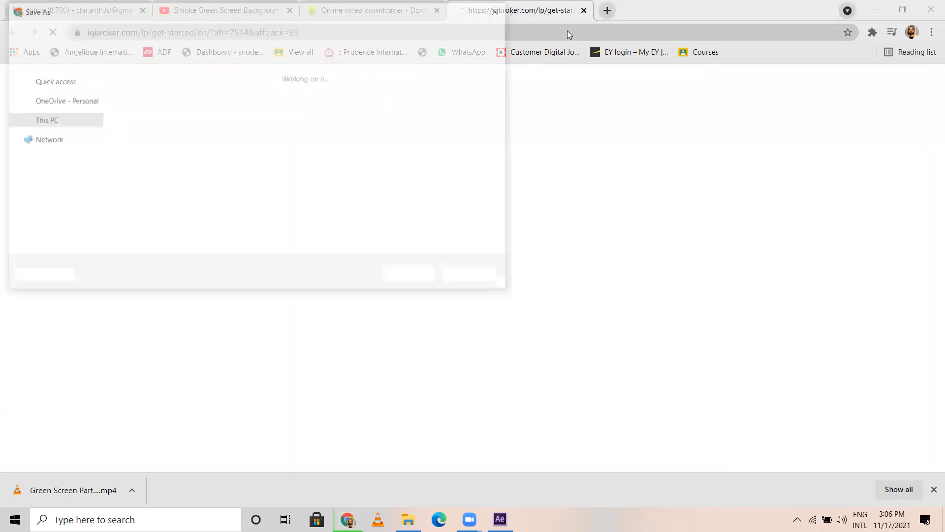
left_click(410, 279)
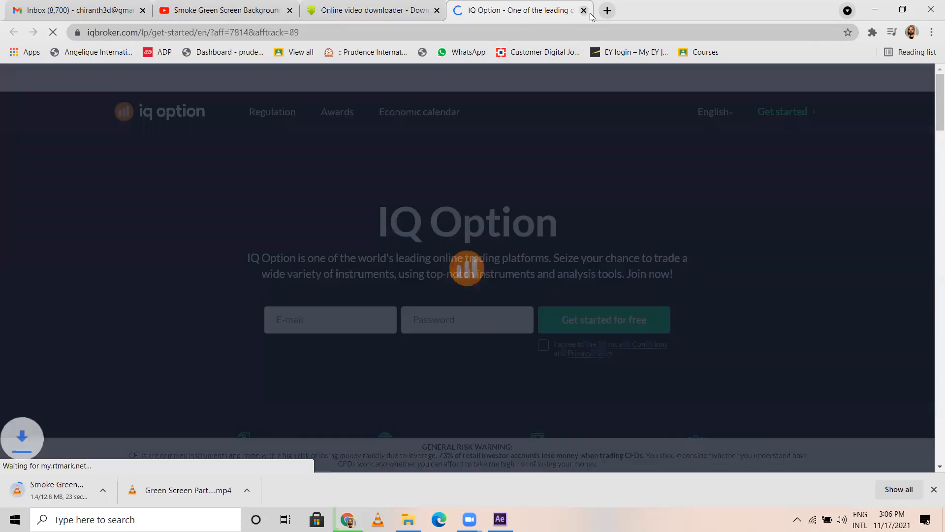
left_click(584, 11)
right_click(696, 520)
left_click(734, 445)
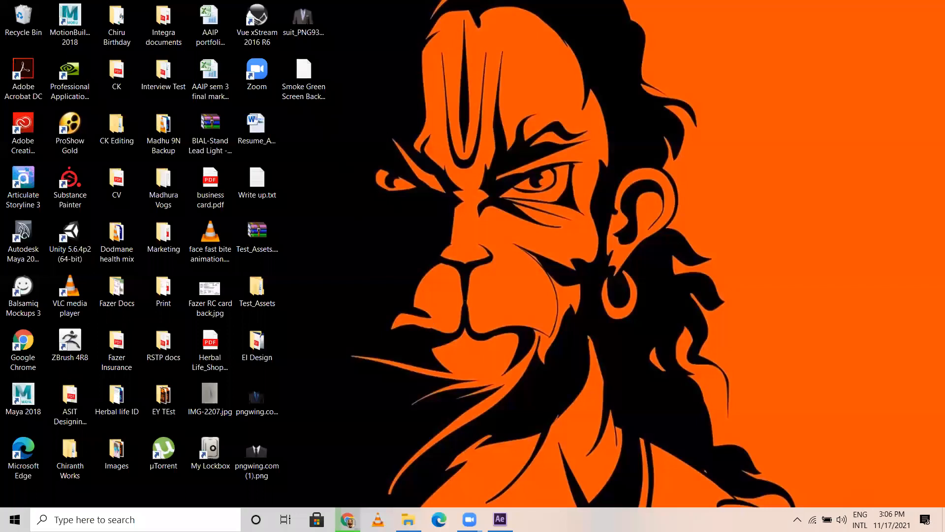
left_click(348, 519)
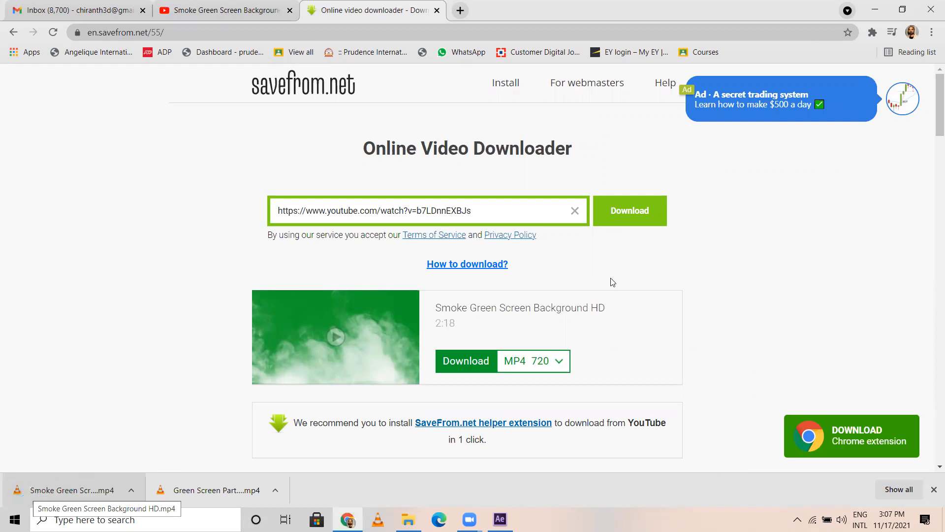
Step: Move Smoke Green Screen Background HD.mp4 from the desktop into the Solar system project's Assets folder
left_click(876, 11)
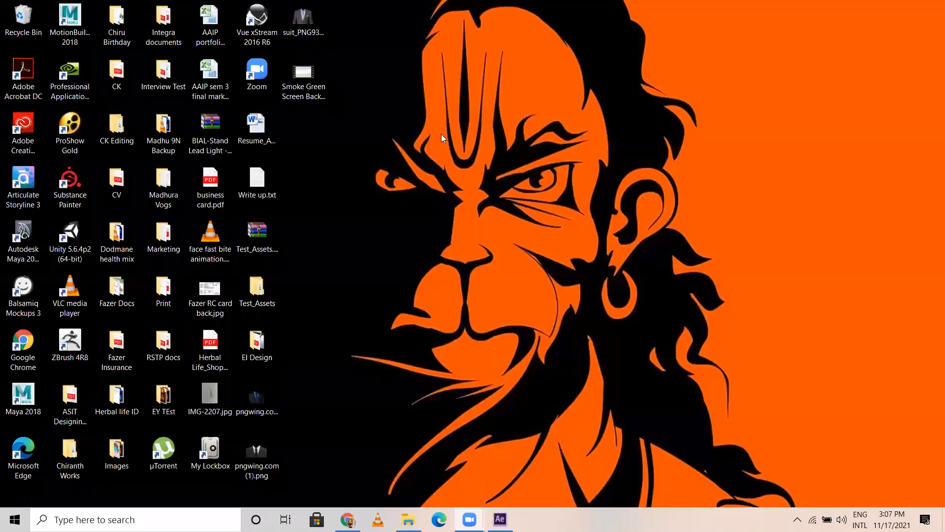
left_click(309, 80)
key("ctrl+x")
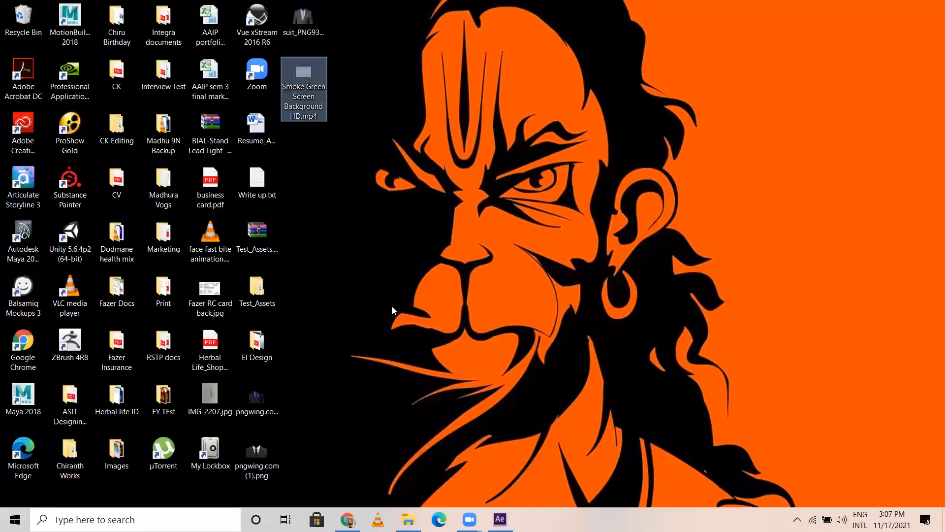
key("alt+Tab")
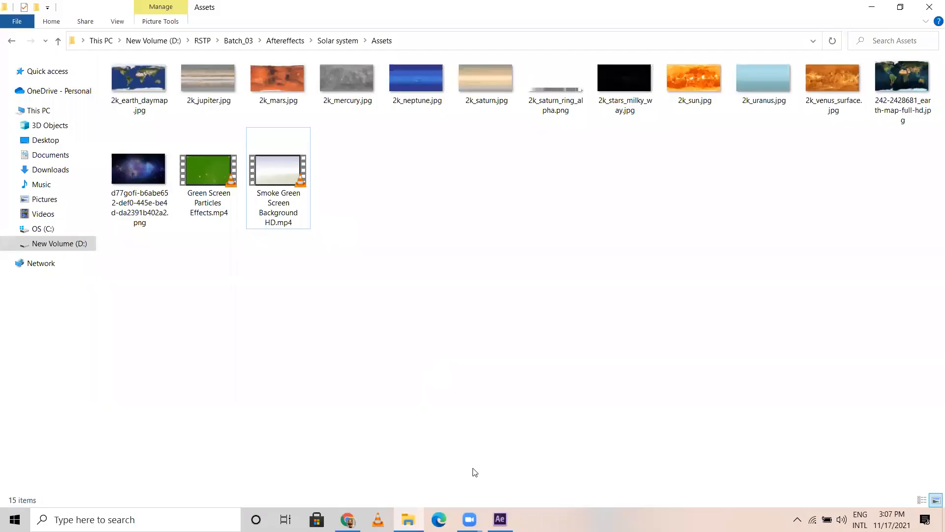
Step: Import Smoke Green Screen Background HD.mp4 into After Effects and place it above the particles layers, below Camera 1
key("alt+Tab")
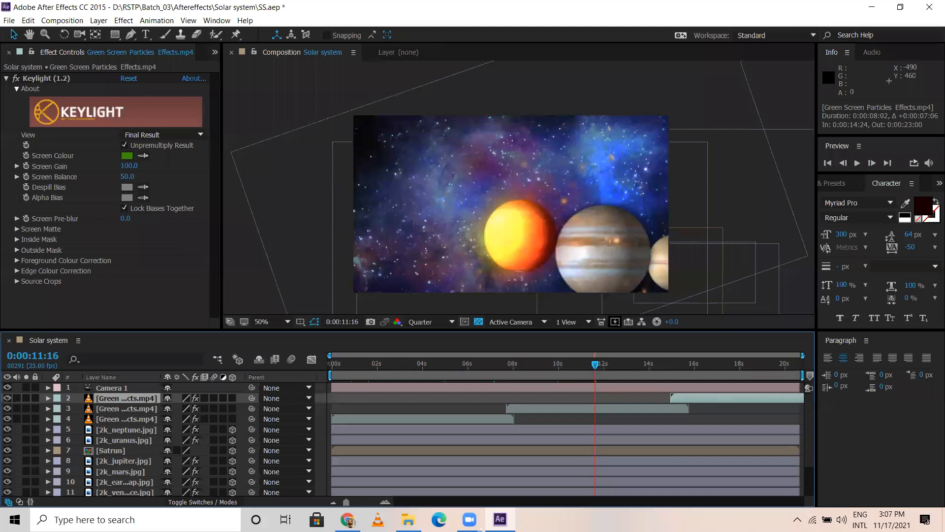
key("ctrl+0")
key("alt+Tab")
left_click_drag(277, 162, 150, 224)
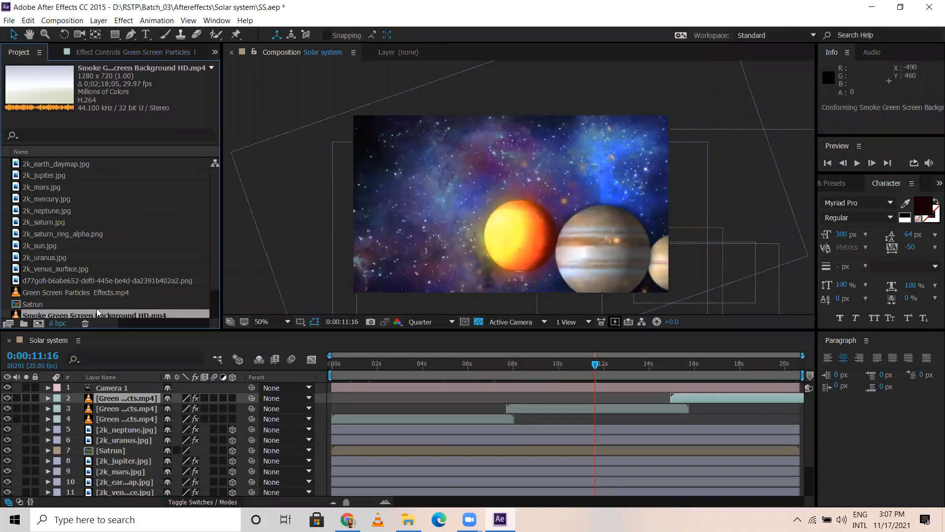
scroll(82, 280, "down", 2)
left_click_drag(118, 367, 124, 393)
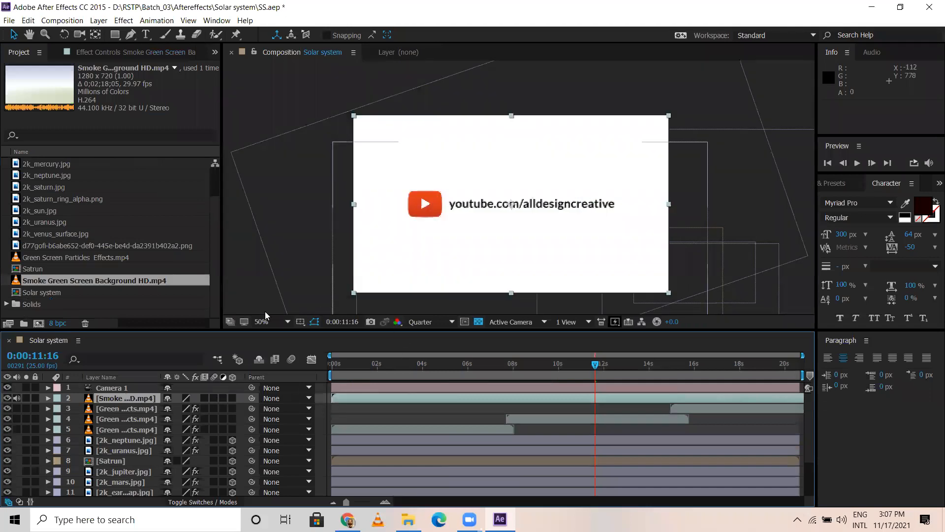
Step: Split the smoke layer at 0:00:15:17, delete the earlier part and move the remaining clip to start at 0:00:00:00
left_click_drag(357, 366, 686, 383)
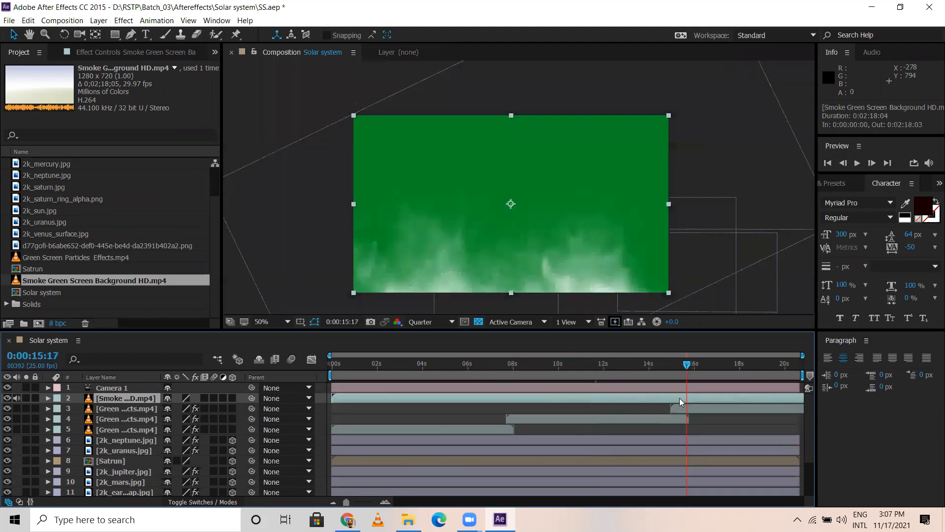
key("ctrl+shift+d")
left_click(649, 407)
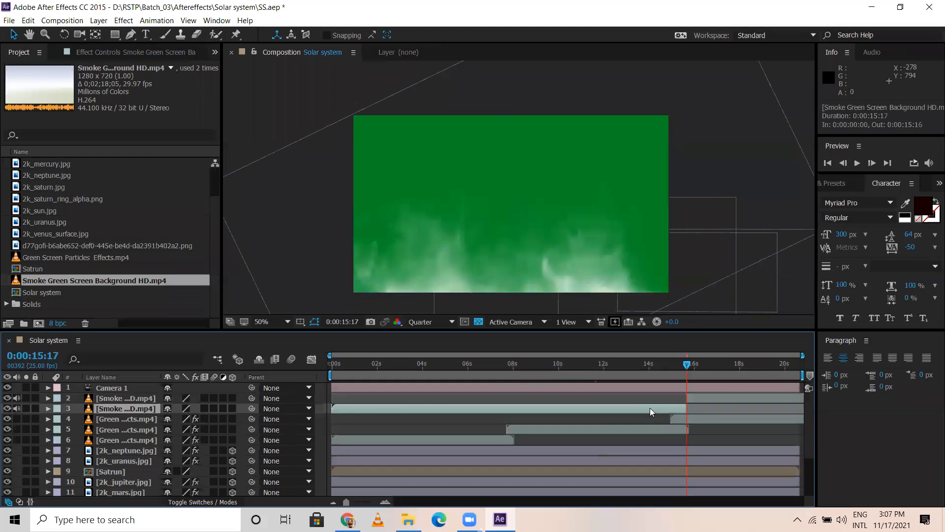
key("Delete")
key("Home")
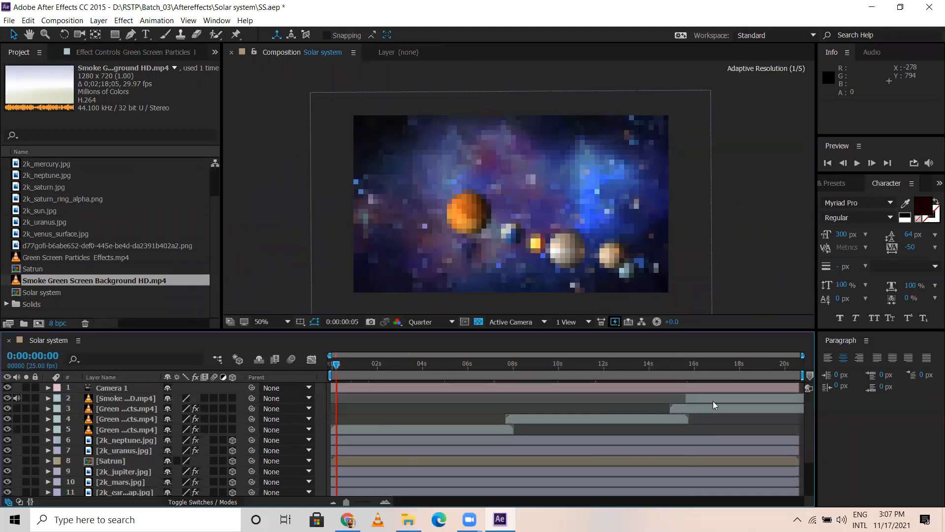
left_click(712, 397)
key("bracketleft")
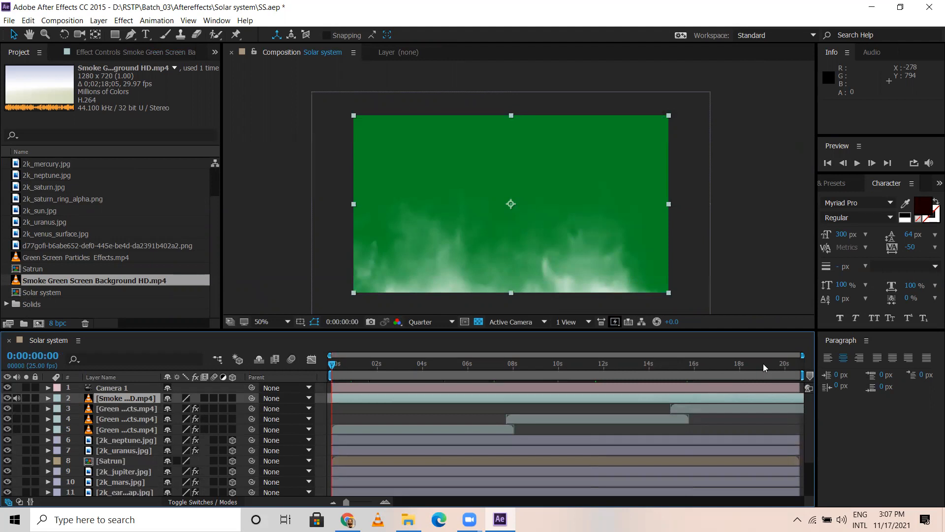
Step: Check the smoke footage at 0:00:20:16 near the end of the timeline and return to the start
left_click(767, 364)
left_click(797, 363)
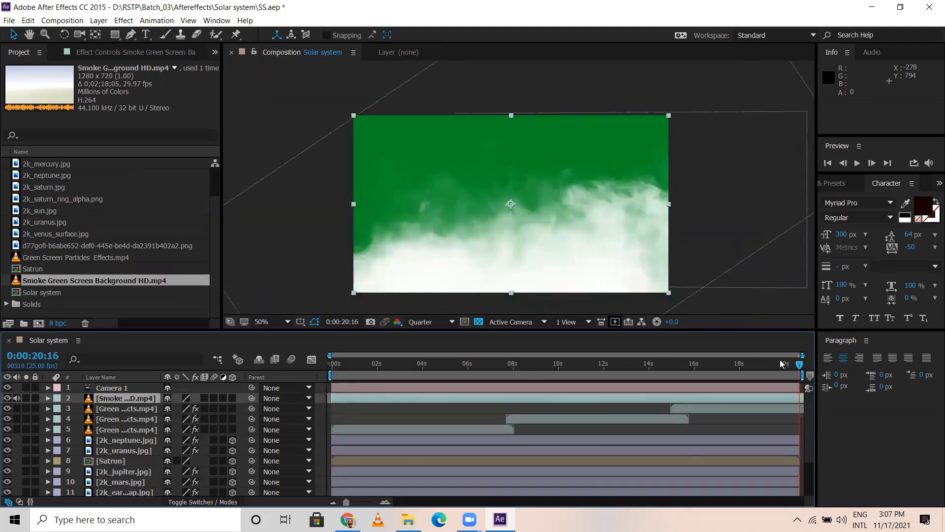
left_click_drag(381, 363, 331, 364)
left_click(373, 394)
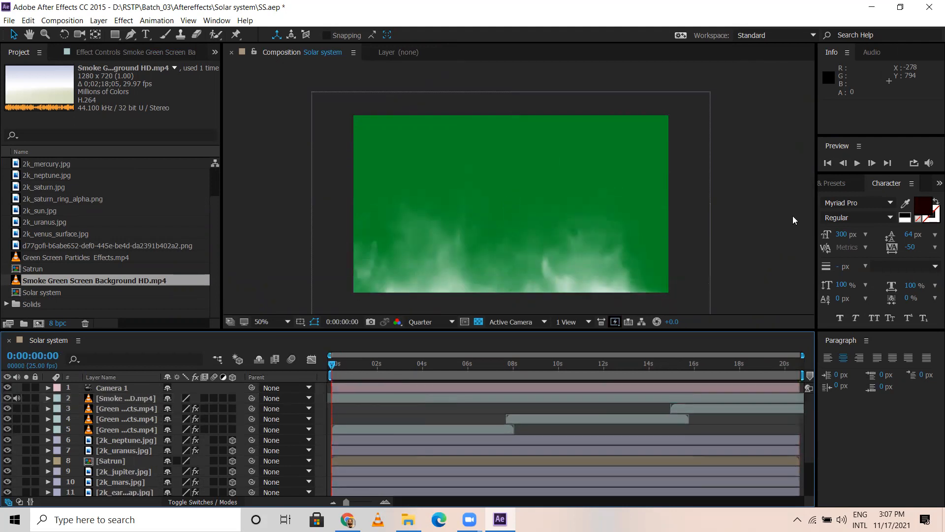
Step: Apply Keylight (1.2) to the smoke layer and sample the footage's green background as the Screen Colour
left_click(352, 399)
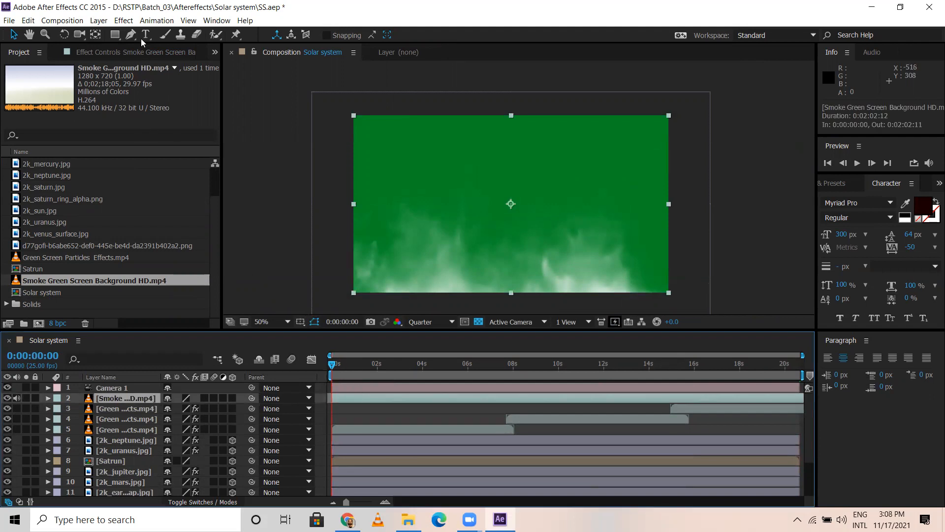
left_click(124, 20)
mouse_move(165, 190)
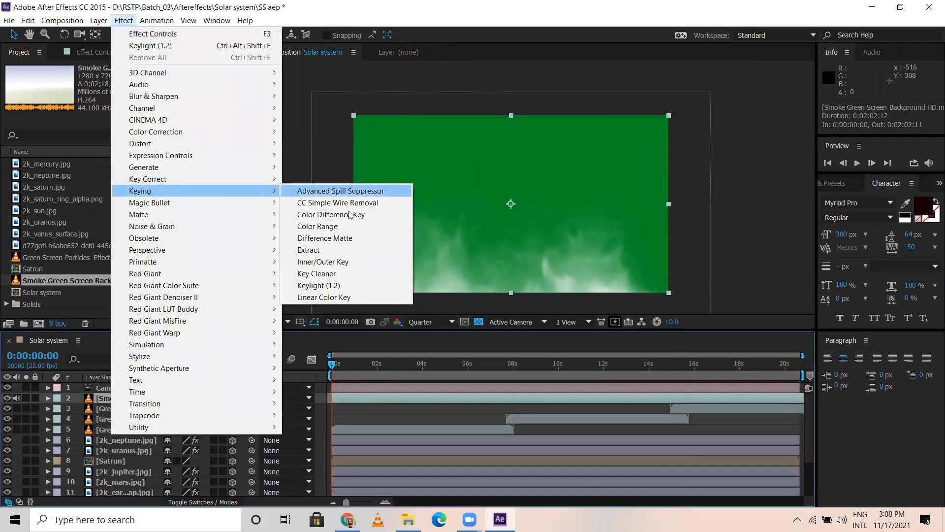
left_click(315, 296)
left_click(143, 156)
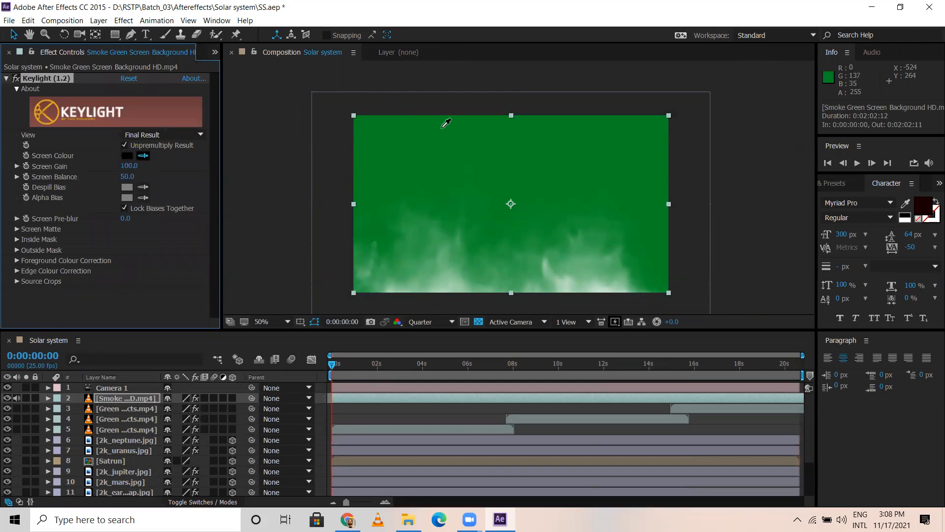
left_click(449, 137)
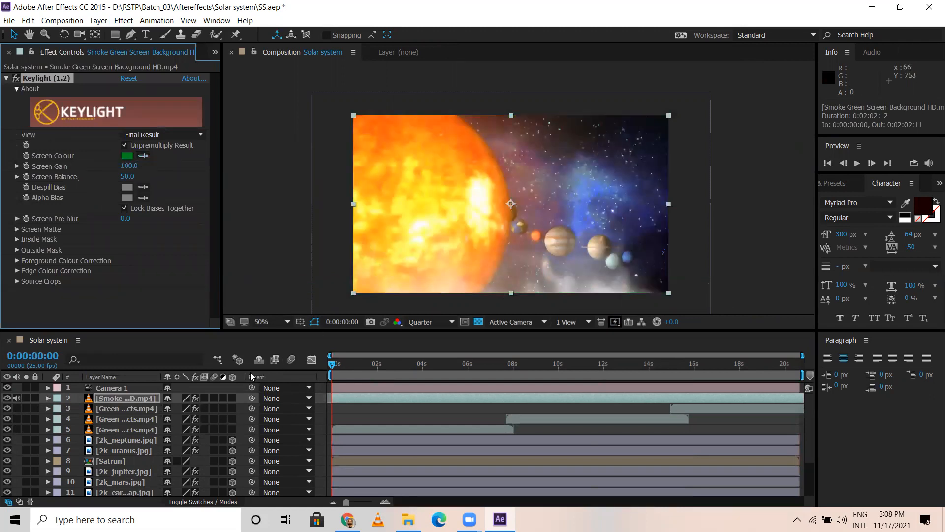
Step: At 0:00:11:00, scale the smoke layer up beyond the frame and set its Position to 640.0, 248.0
left_click_drag(335, 365, 591, 360)
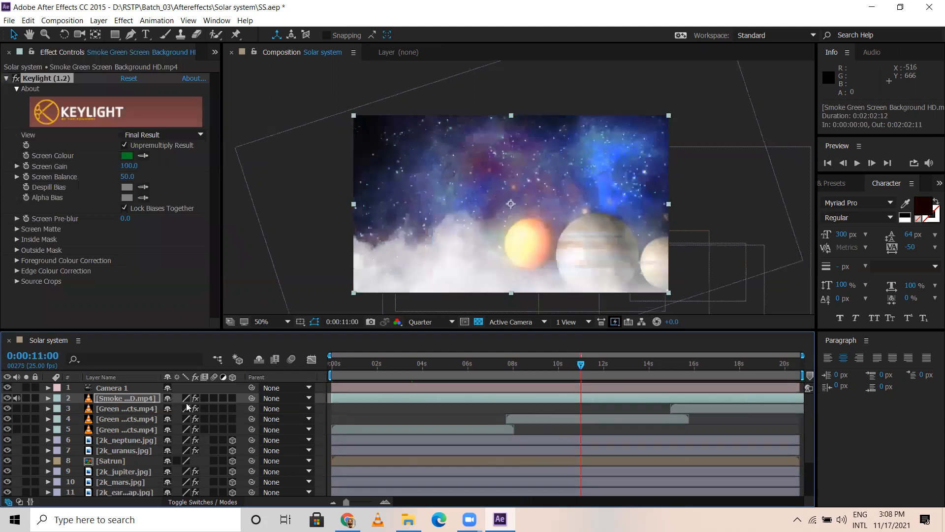
key("s")
left_click_drag(187, 408, 234, 423)
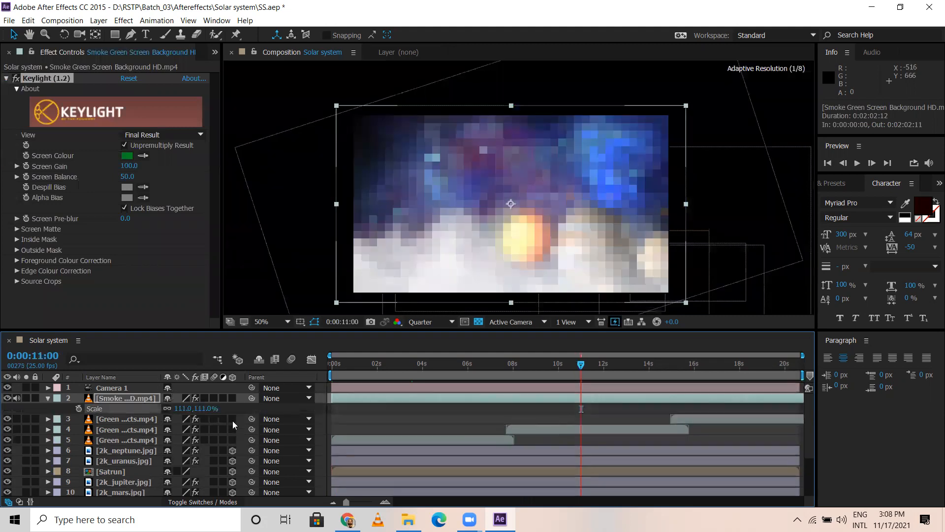
key("p")
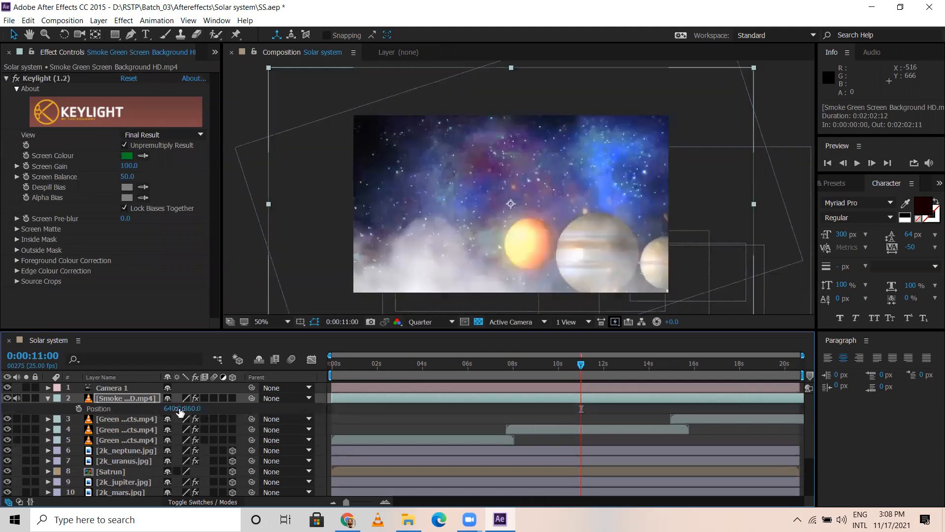
left_click_drag(193, 411, 133, 399)
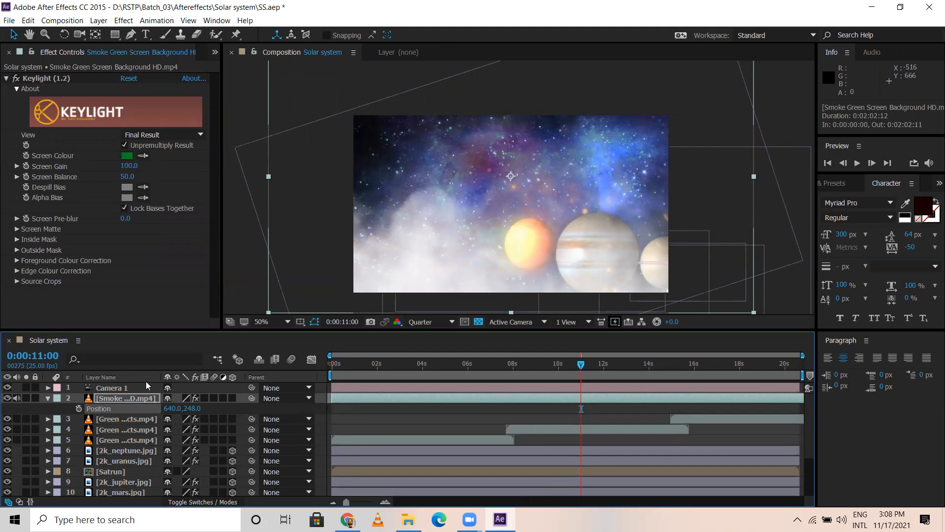
Step: Reduce the smoke layer's Opacity to 40%
key("t")
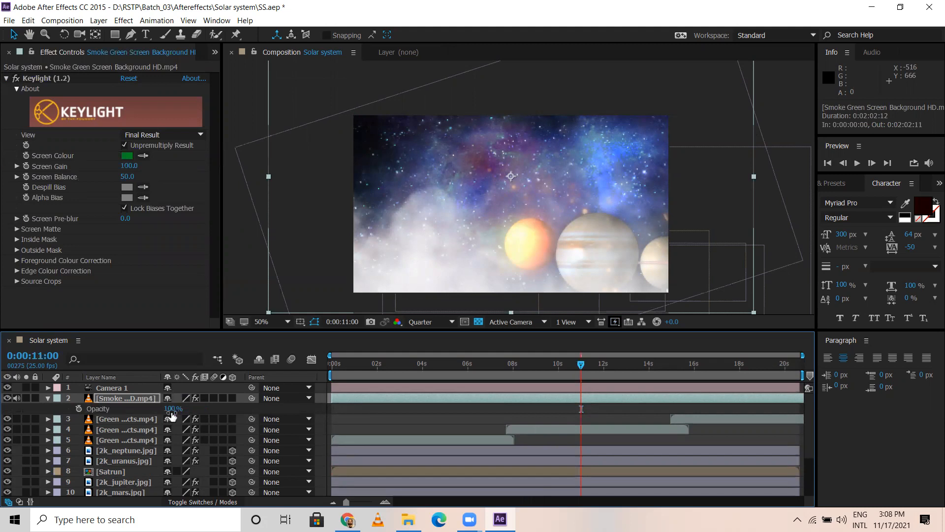
left_click_drag(171, 415, 124, 403)
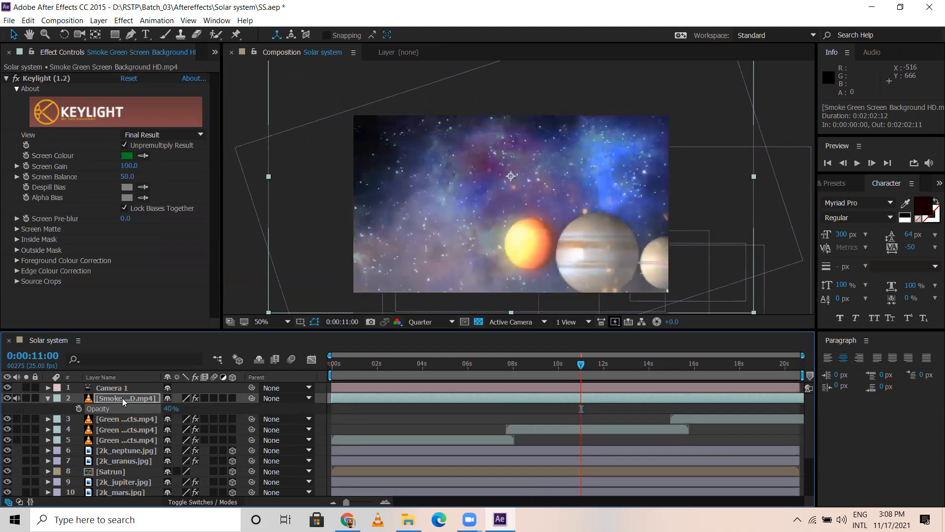
left_click(48, 398)
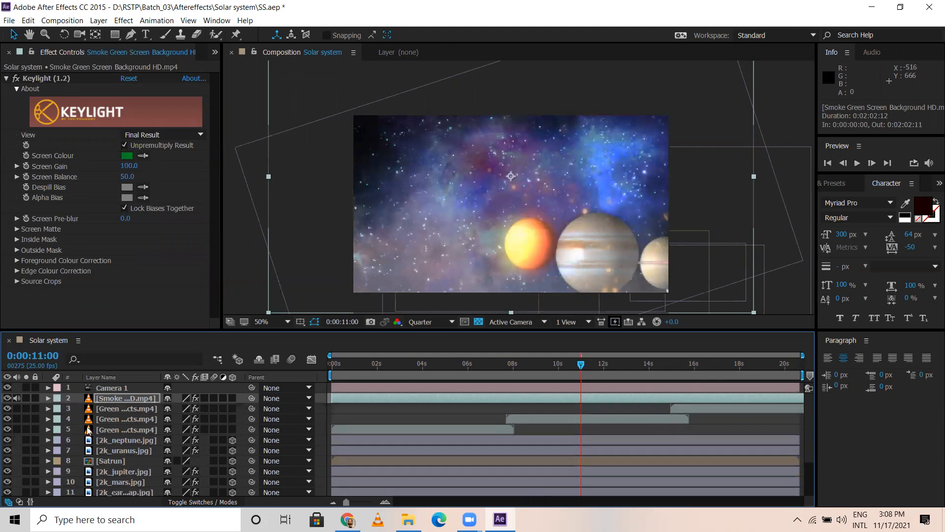
Step: Preview the composition from the start to check the smoke overlay, finishing with the playhead at 0:00:00:24
key("Home")
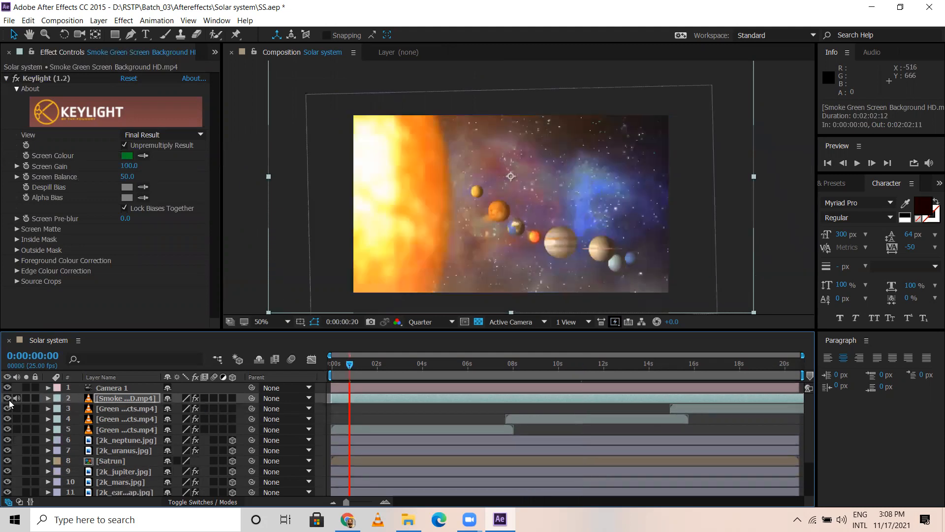
key("space")
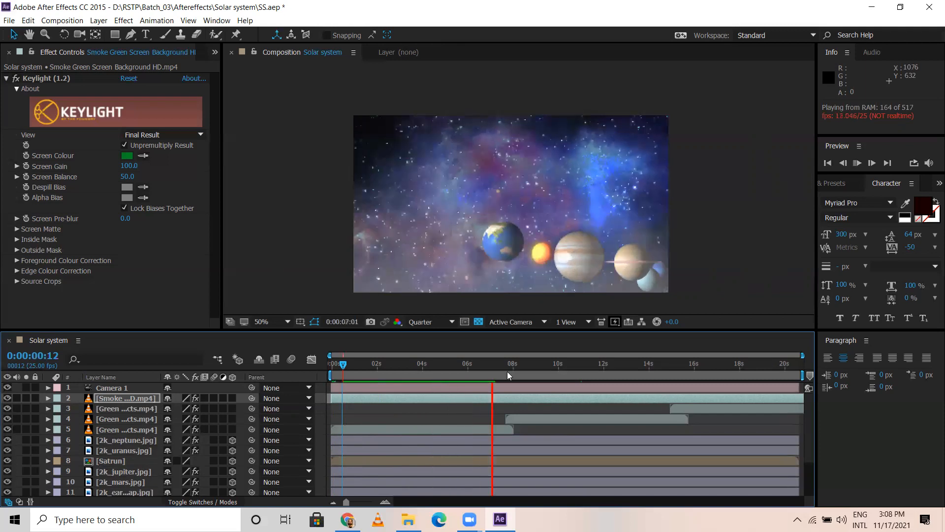
left_click(354, 365)
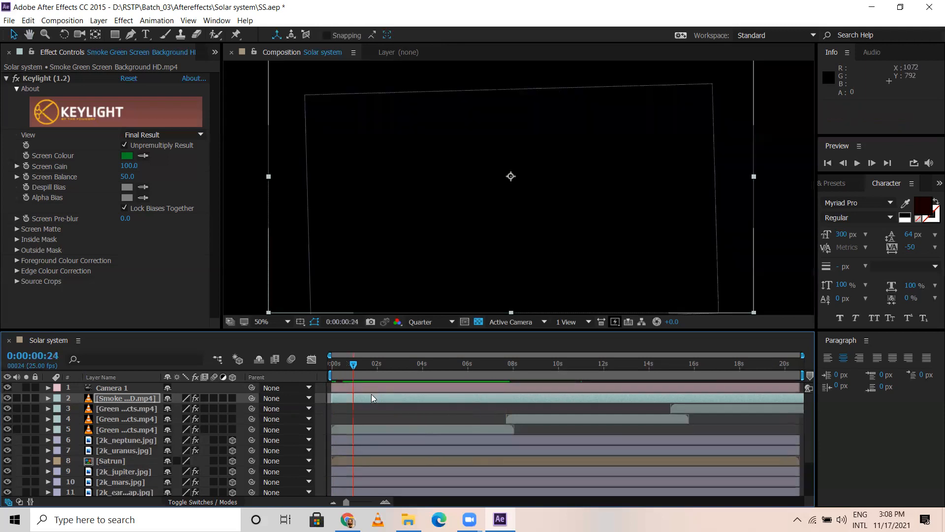
Step: Duplicate the smoke layer and flip the copy vertically by scaling it to about 154%, -147%, soloing it temporarily
key("ctrl+d")
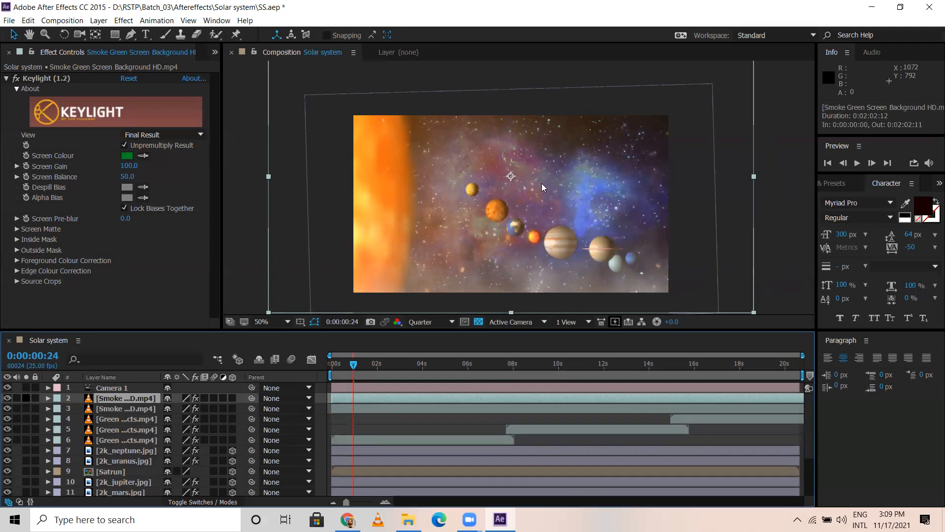
scroll(541, 183, "down", 3)
scroll(542, 183, "up", 1)
left_click_drag(516, 249, 519, 116)
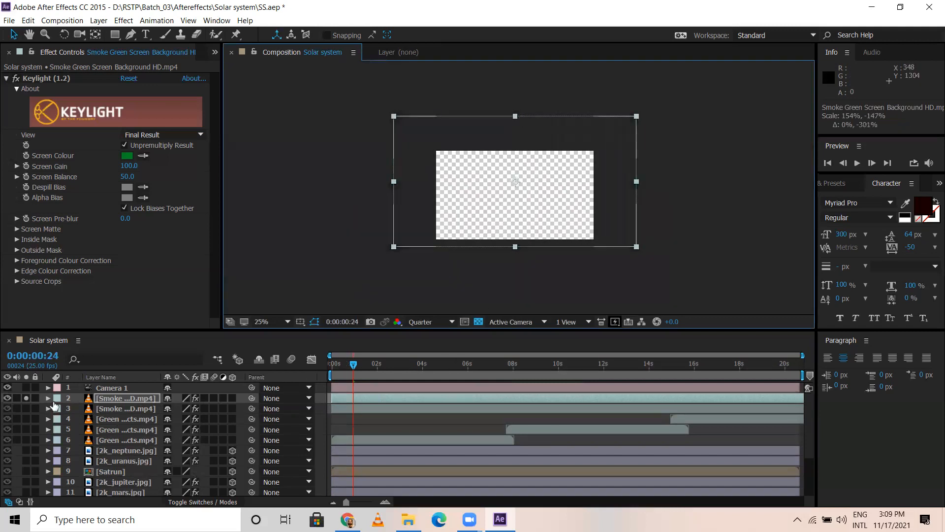
left_click(26, 398)
scroll(494, 183, "up", 1)
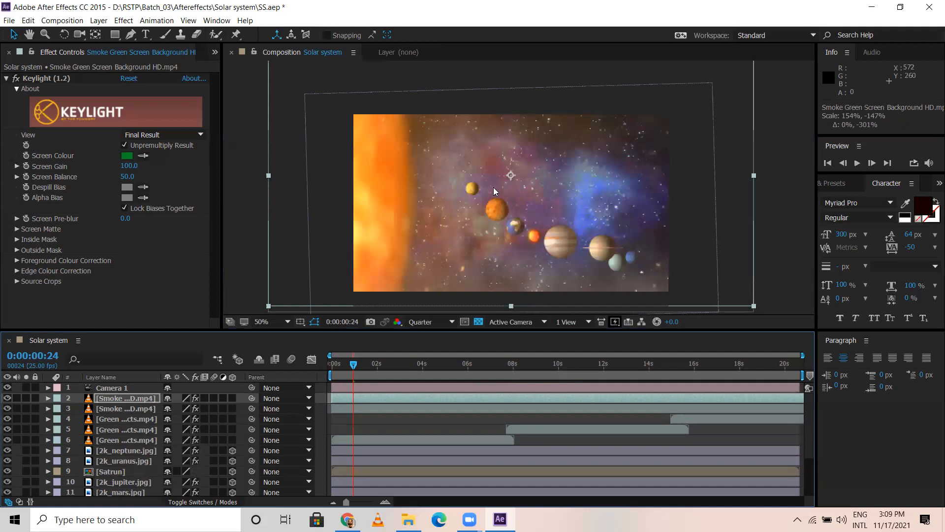
Step: At 0:00:04:17, set the flipped smoke layer's Position to 640.0, 466.0
mouse_move(353, 366)
left_mouse_down()
mouse_move(331, 366)
mouse_move(367, 370)
left_mouse_up()
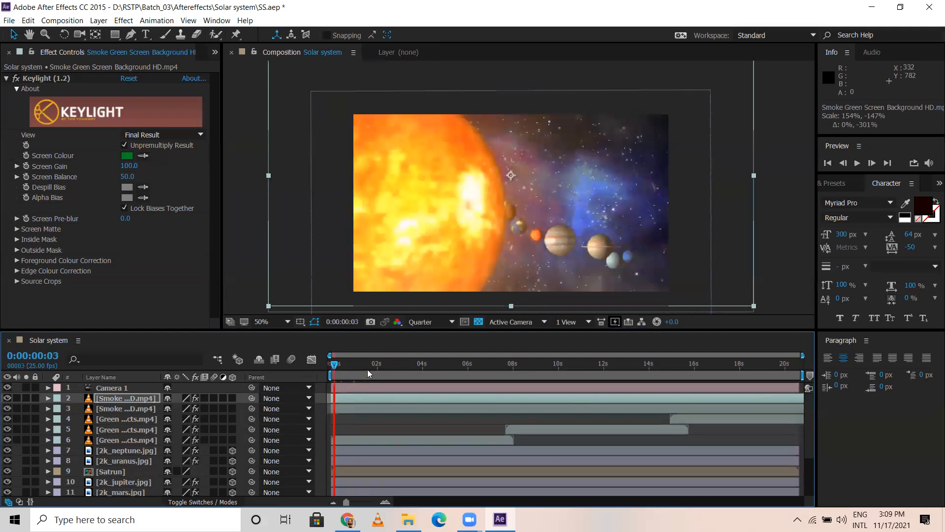
left_click(420, 377)
left_click(437, 380)
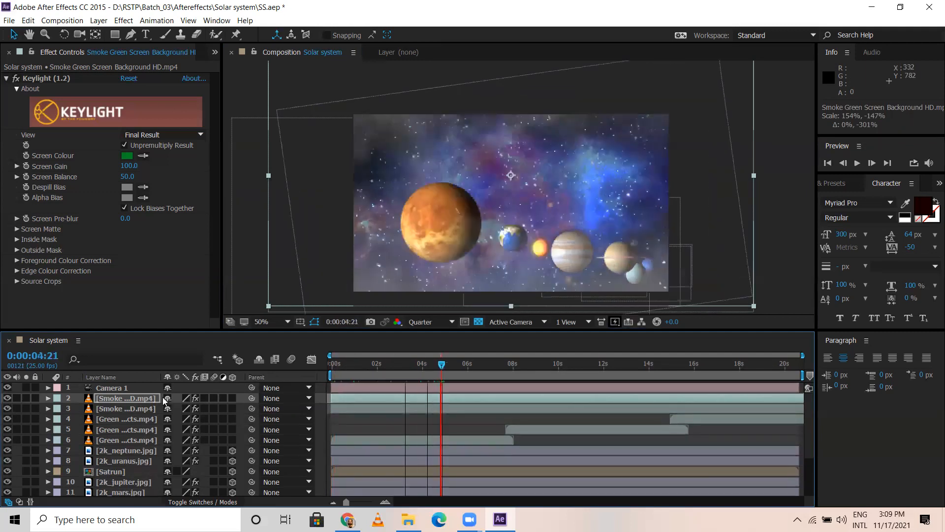
scroll(534, 285, "down", 1)
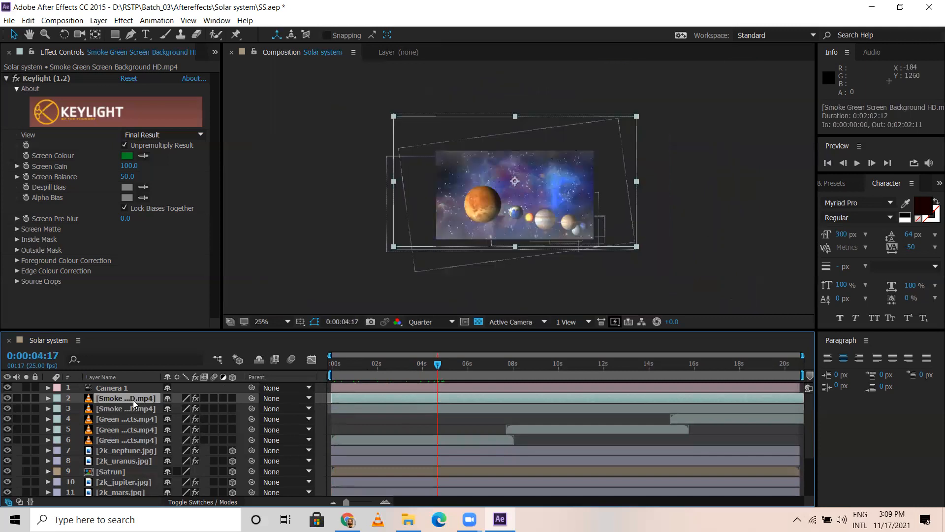
key("p")
left_click_drag(193, 408, 324, 409)
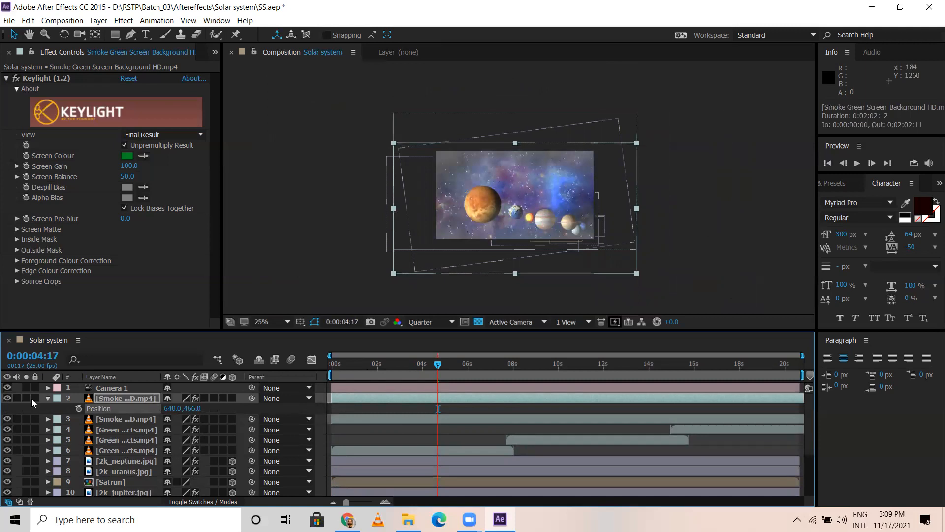
left_click(47, 398)
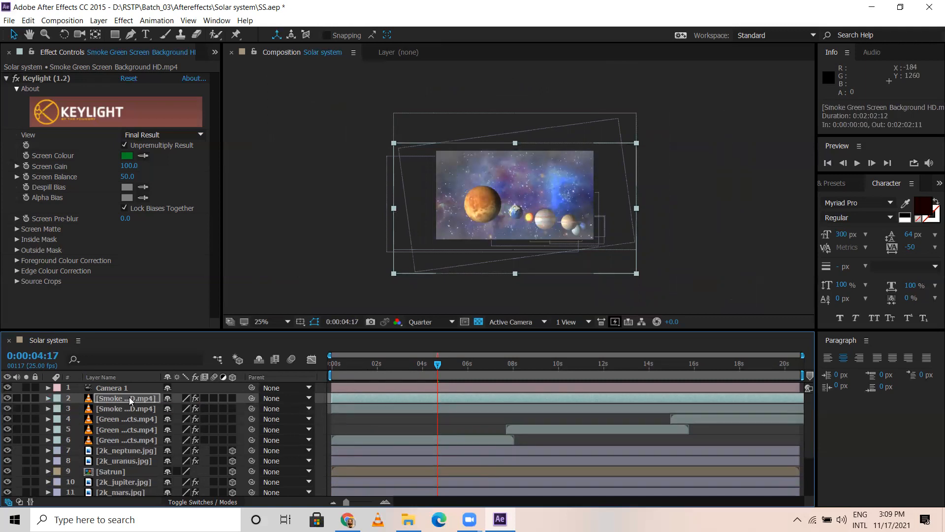
Step: Set the viewer resolution to Third and scrub through to 0:00:09:03 to check both smoke layers
left_click(431, 322)
left_click(425, 312)
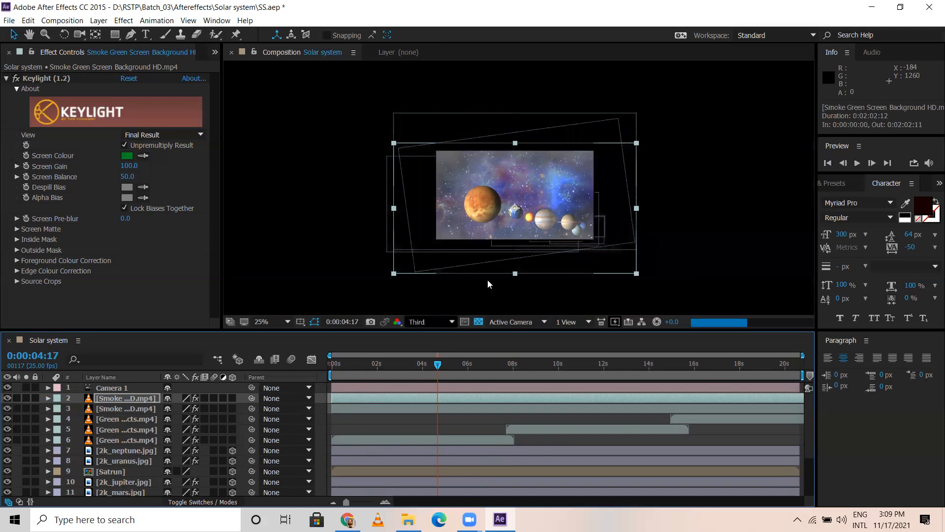
left_click(465, 289)
scroll(463, 285, "up", 2)
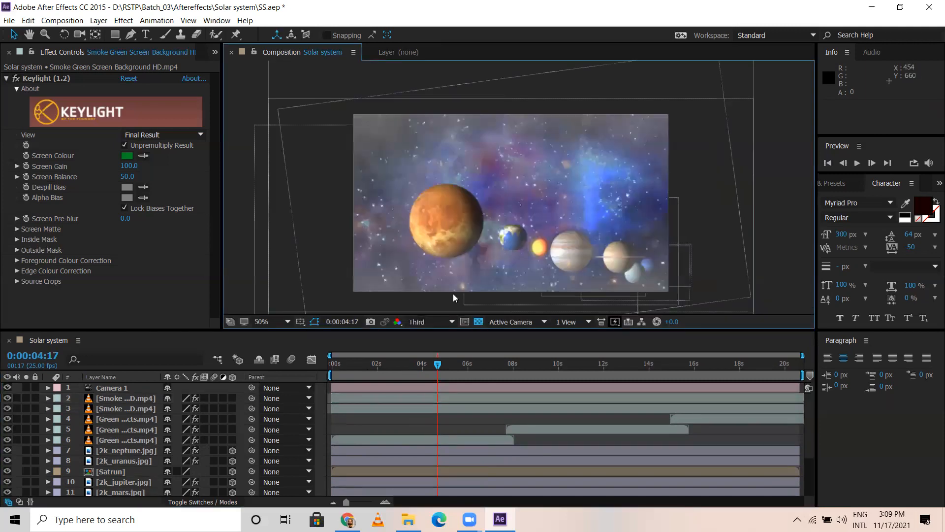
left_click(345, 363)
left_click_drag(363, 369, 538, 381)
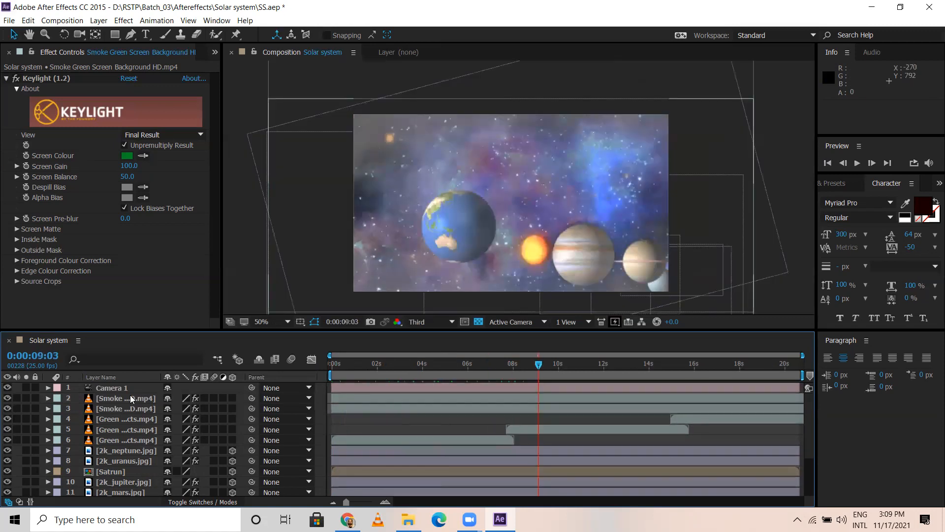
Step: Set the Opacity of both smoke layers to 17%
left_click(130, 396)
left_click(127, 408, "shift")
key("t")
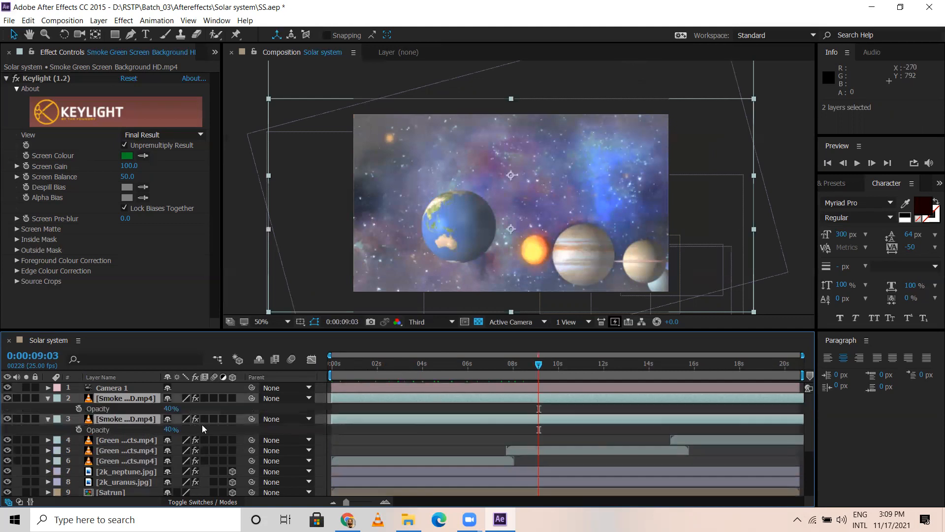
left_click_drag(171, 408, 157, 411)
left_click(324, 396)
Step: Scrub through the timeline to check the fainter smoke, return to 0:00:10:12 and collapse the smoke layers' properties
left_click_drag(370, 362, 563, 367)
left_click(619, 368)
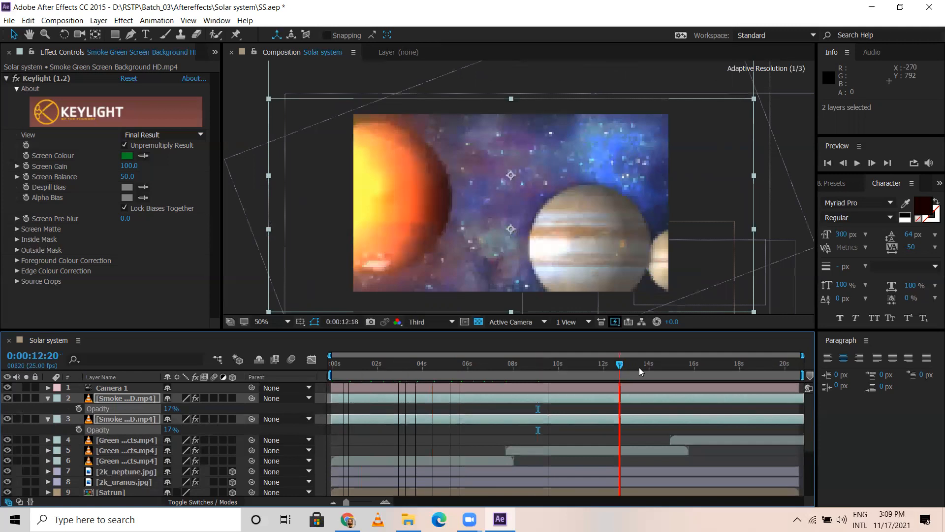
left_click(674, 367)
left_click_drag(724, 367, 698, 364)
left_click(638, 359)
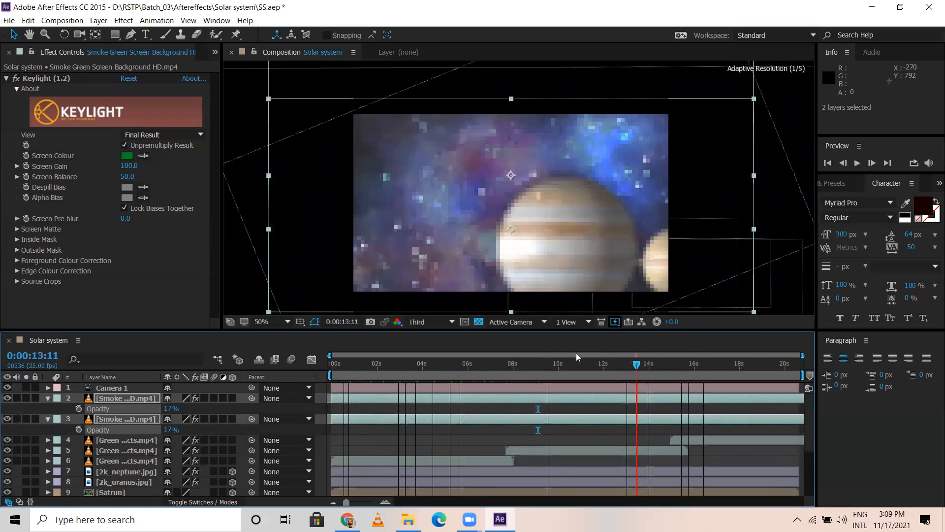
left_click(568, 354)
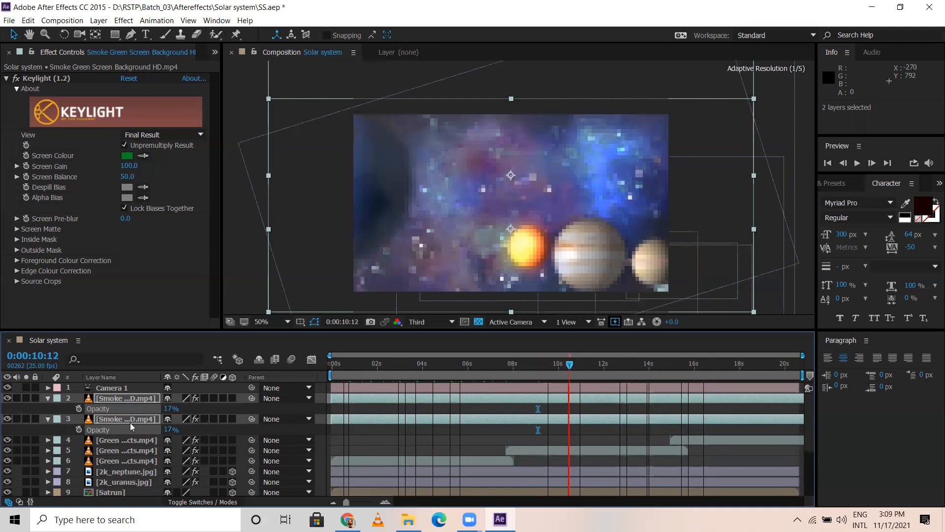
left_click(48, 398)
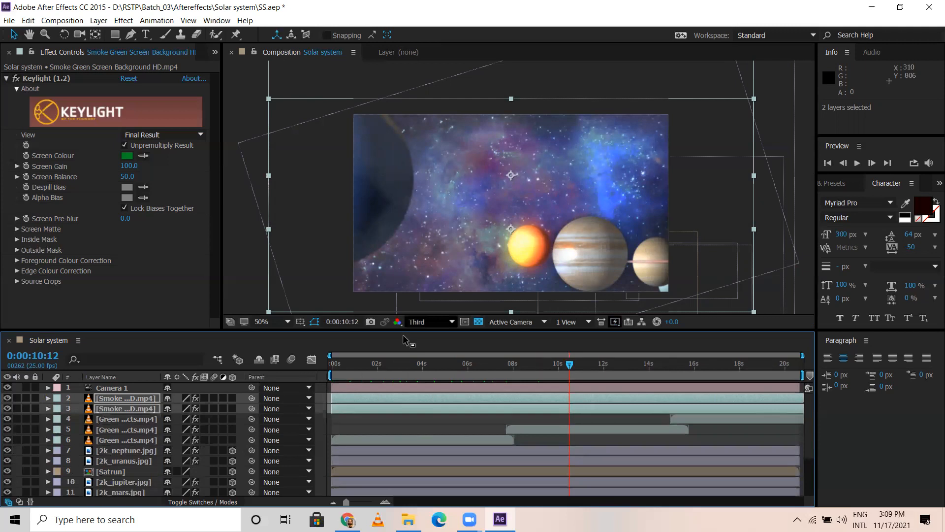
Step: Maximize the composition viewer, set its resolution to Full and magnify the view to 100%
key("grave")
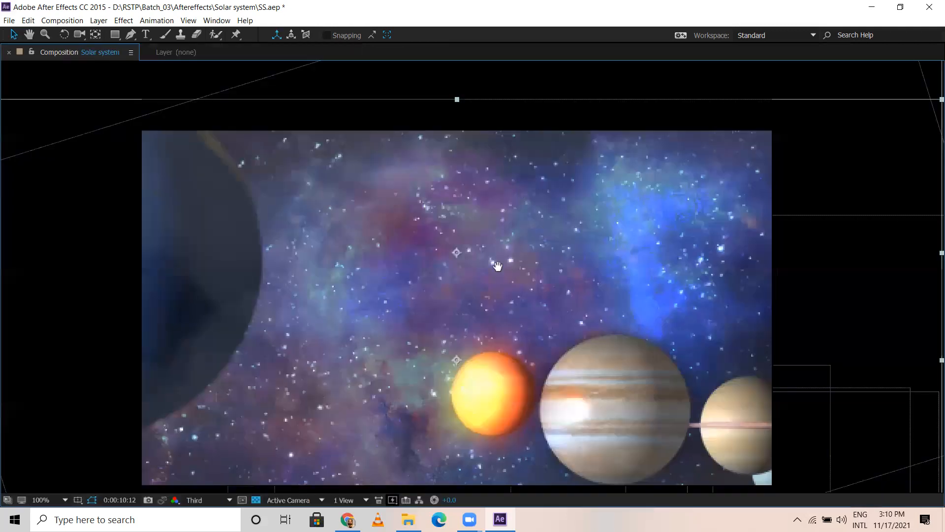
scroll(498, 266, "down", 2)
key("v")
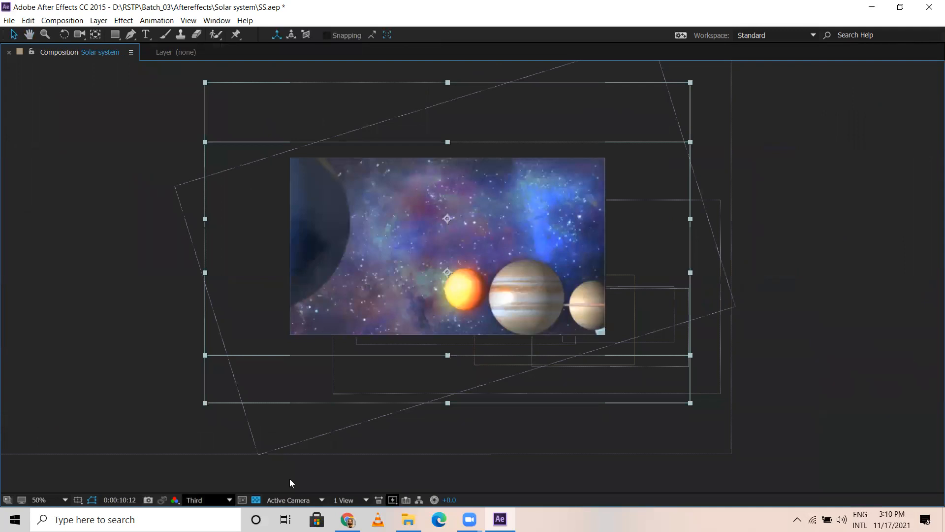
left_click(207, 499)
left_click(247, 435)
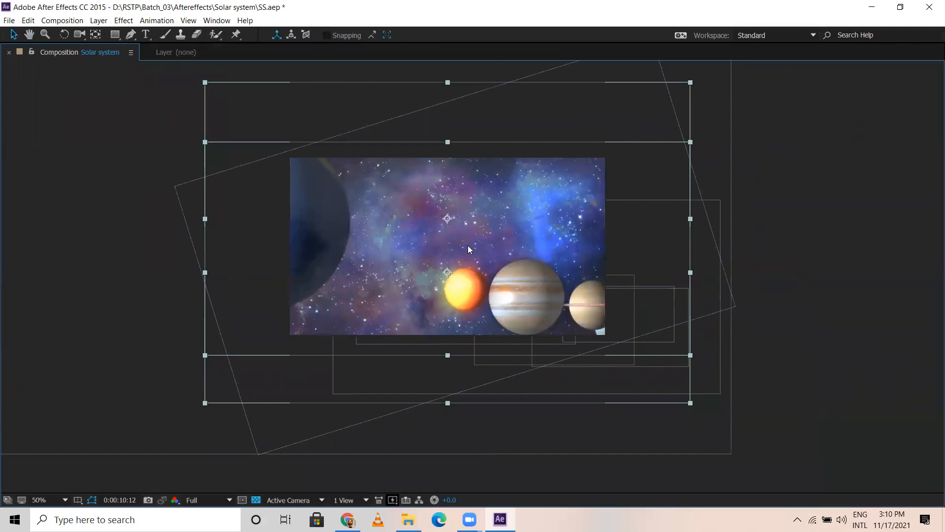
scroll(465, 245, "up", 2)
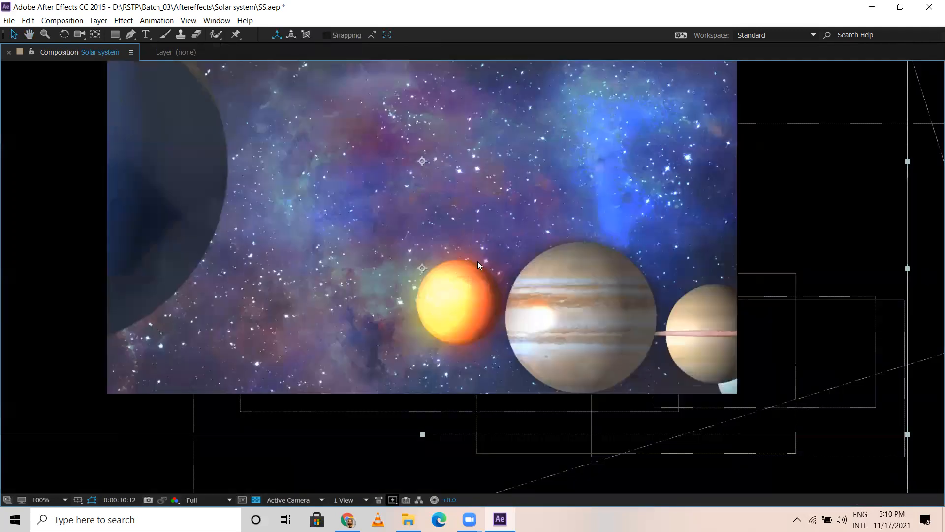
Step: Play a full-resolution preview from 0:00:10:12 and stop it at 0:00:11:06
key("space")
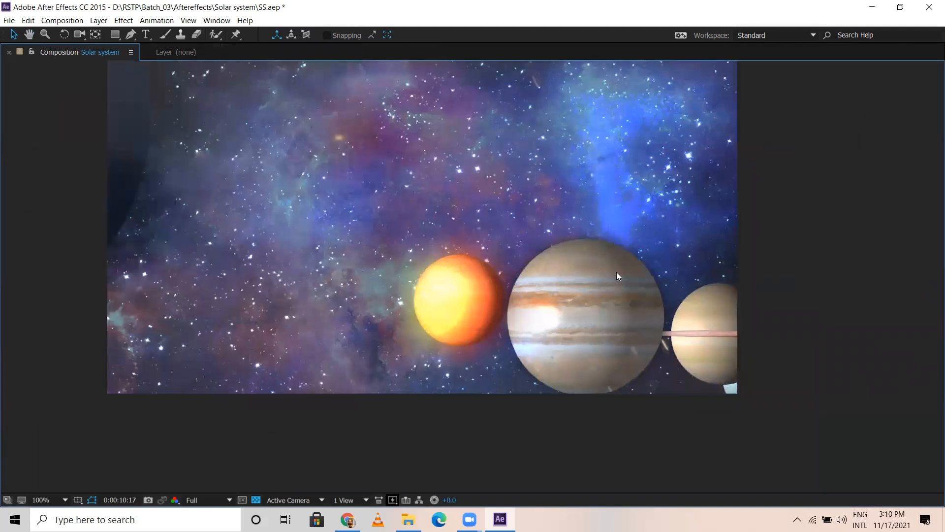
scroll(616, 272, "down", 1)
scroll(591, 267, "up", 1)
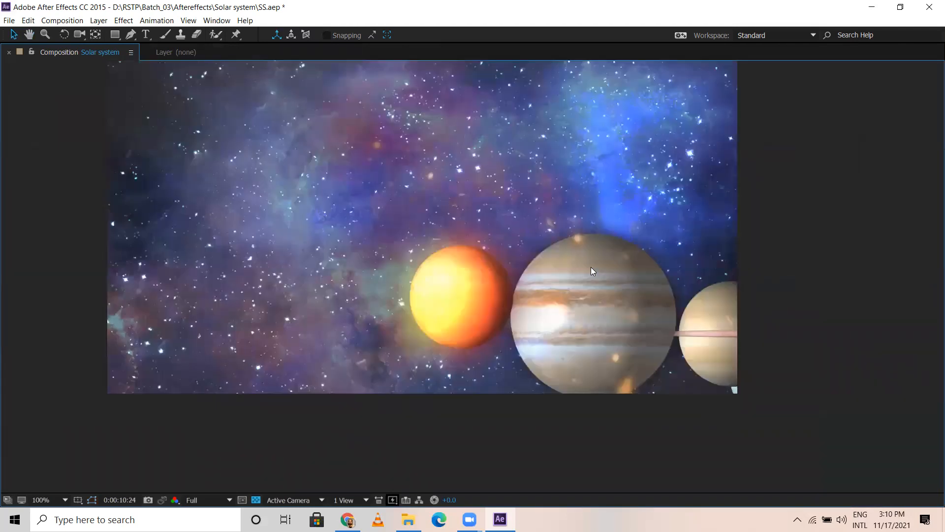
scroll(591, 267, "down", 1)
key("space")
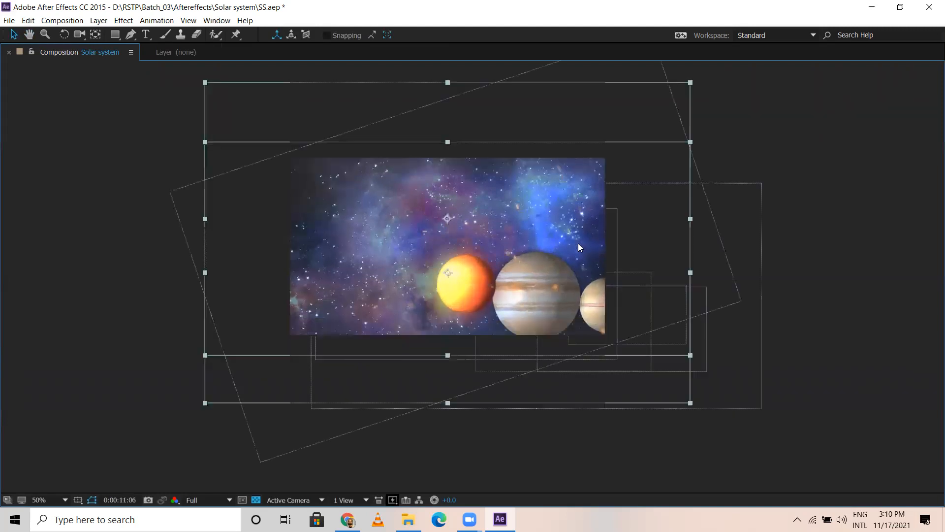
Step: Preview the camera's approach to Jupiter from 0:00:11:06 in the maximized viewer, enlarging it to 100% during playback
key("space")
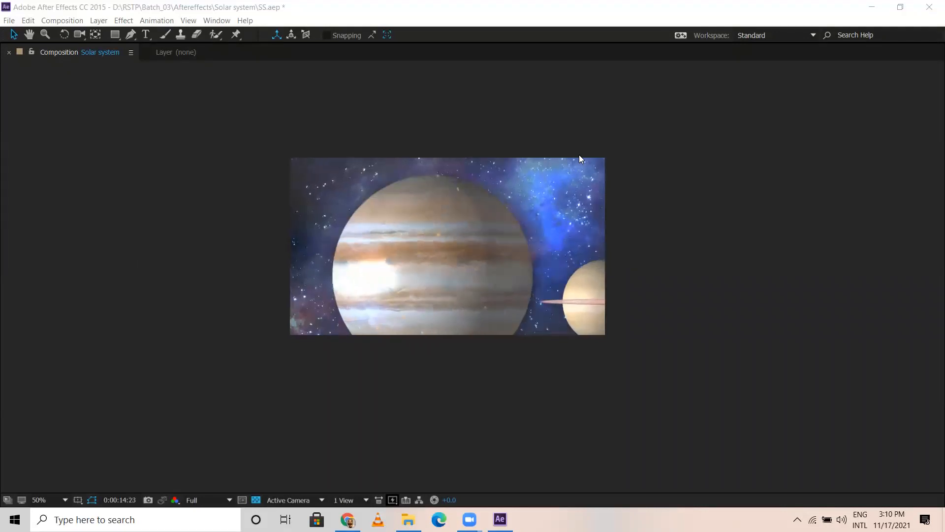
left_click(584, 136)
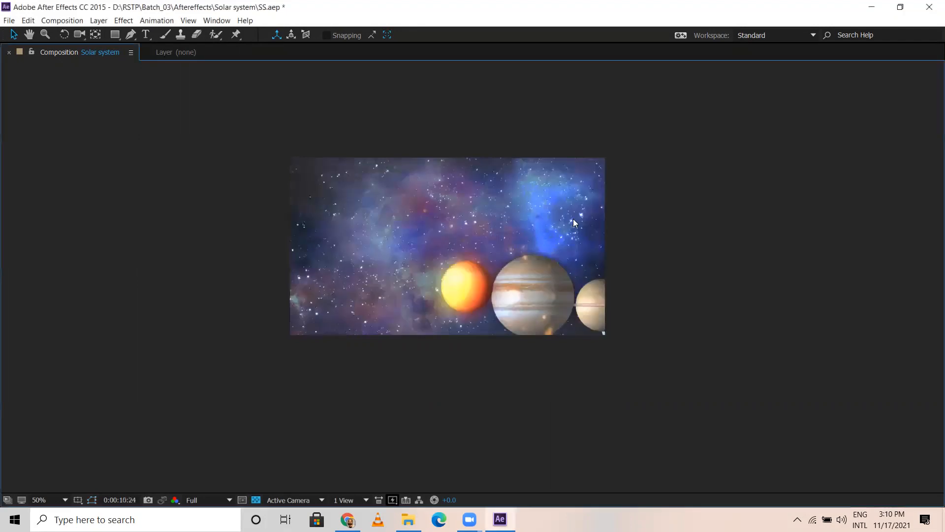
key("grave")
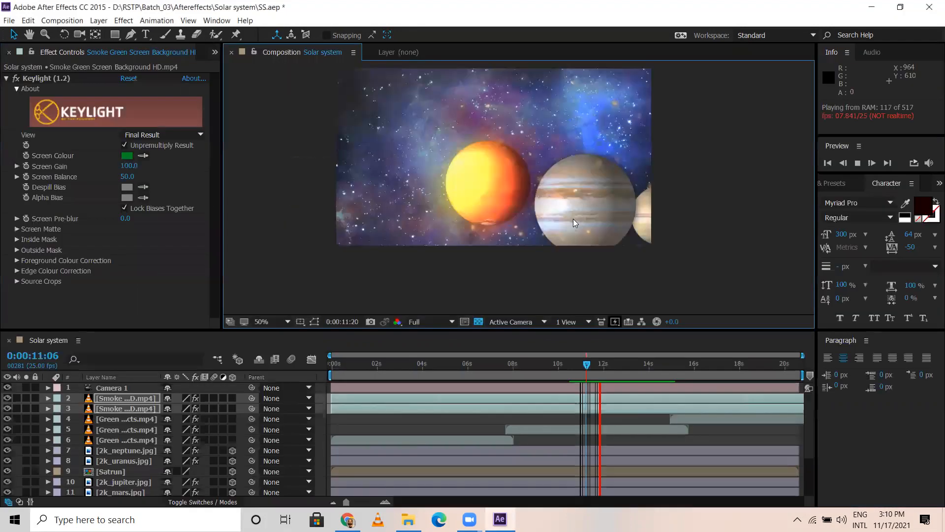
key("grave")
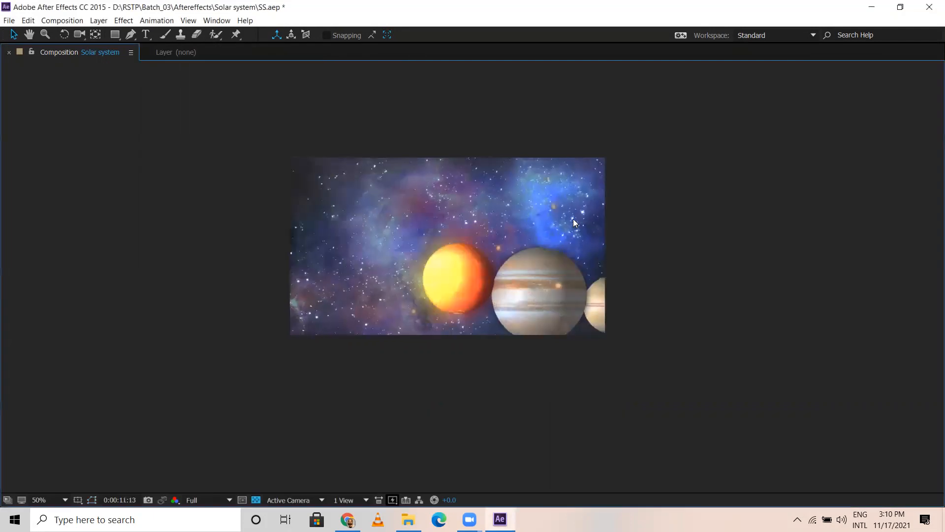
scroll(573, 218, "up", 1)
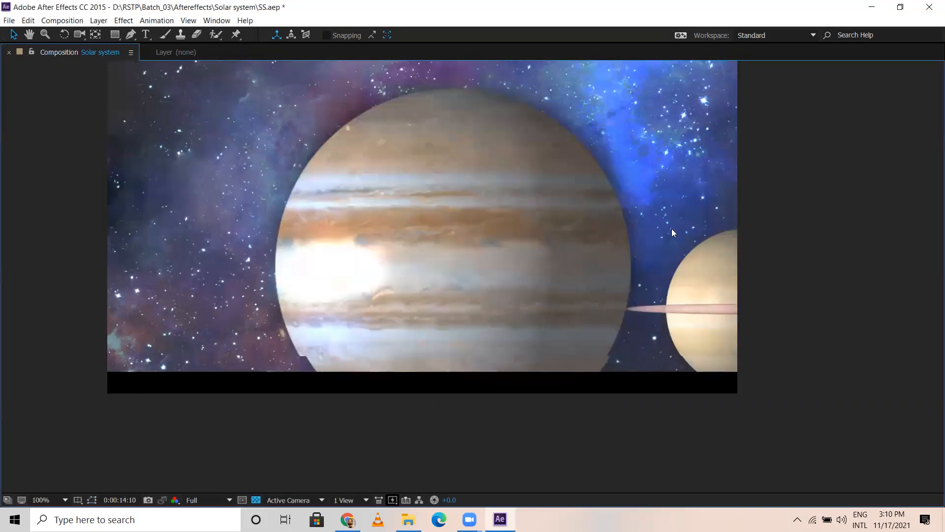
key("space")
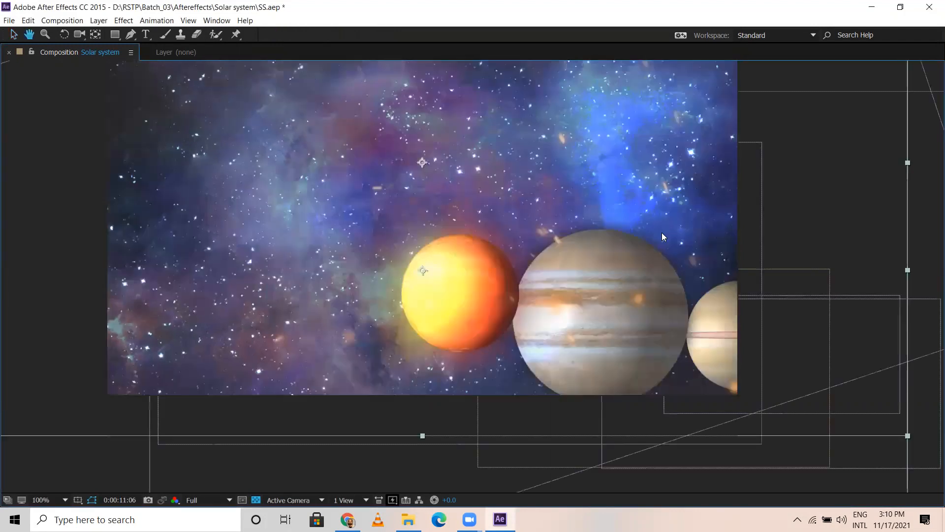
Step: Preview the camera flight again from the maximized viewer, restore the full panel layout with no layers selected and magnify the composition to 50%
key("space")
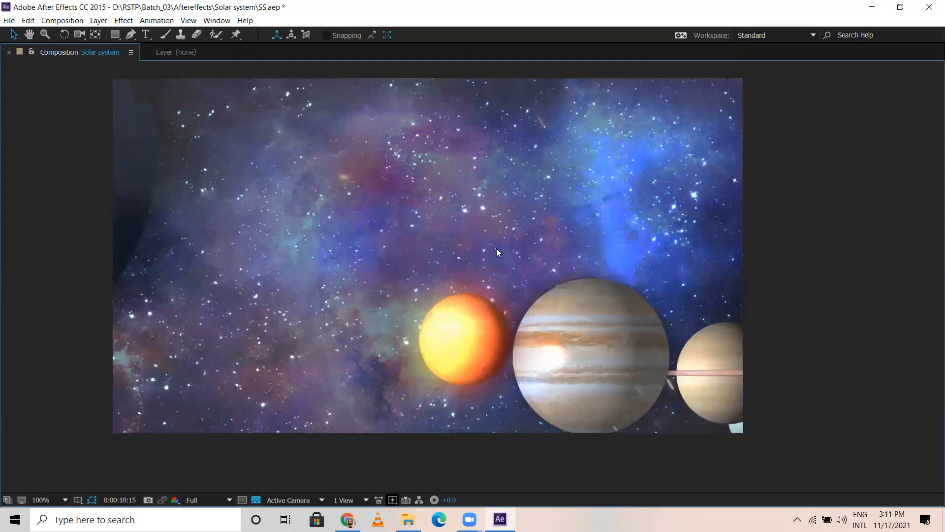
key("grave")
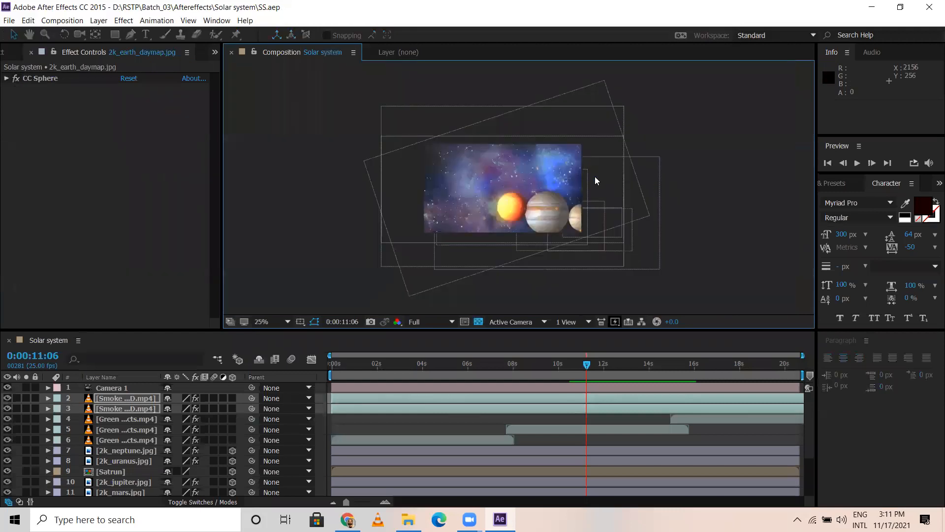
left_click(784, 123)
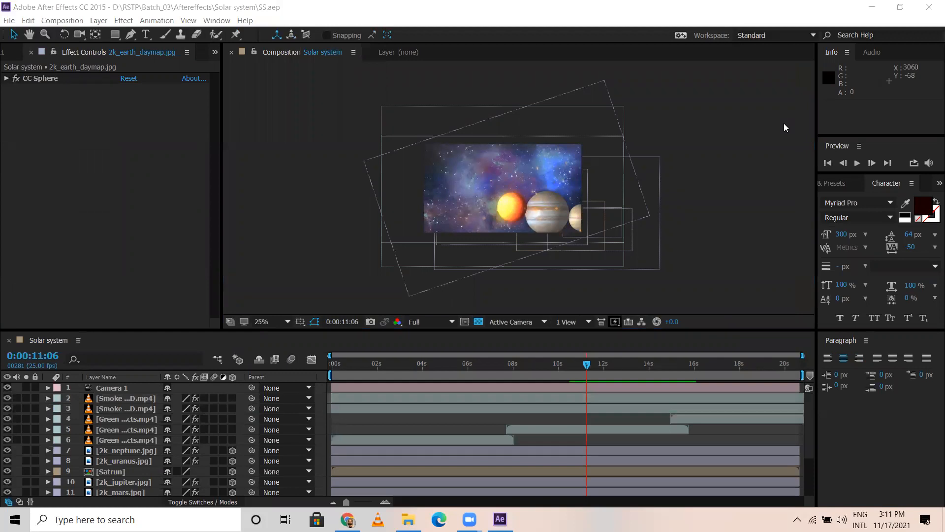
key("period")
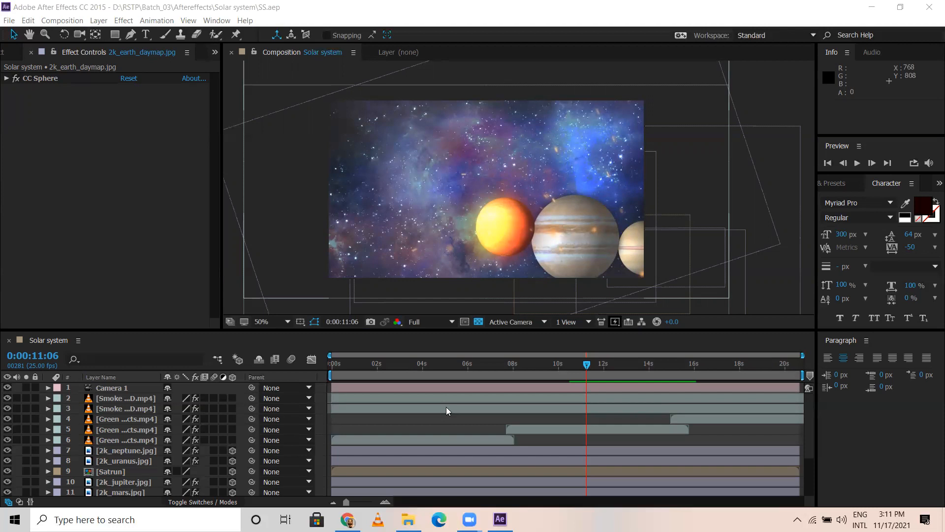
Step: Inspect the timeline maximized with the Earth layer selected, and check the composition frames at 0:00:05:13 and 0:00:03:13
left_click(458, 366)
key("grave")
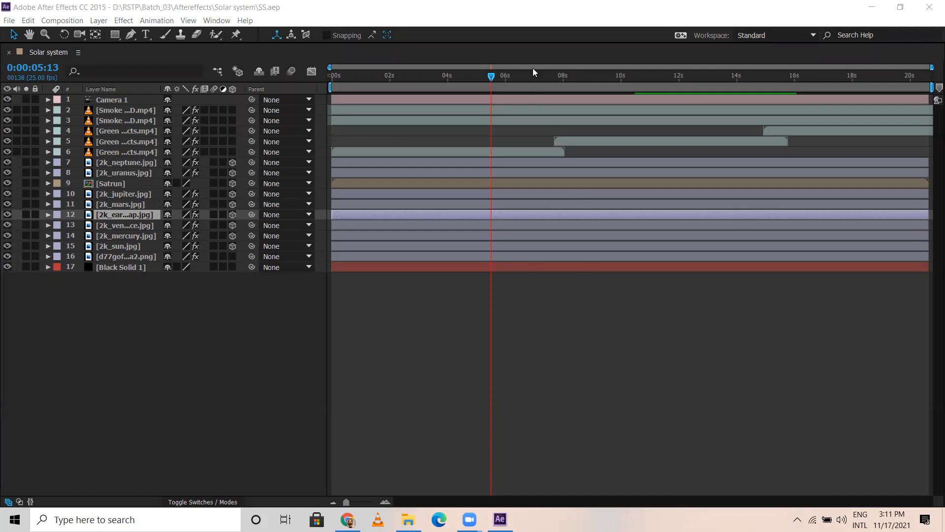
key("grave")
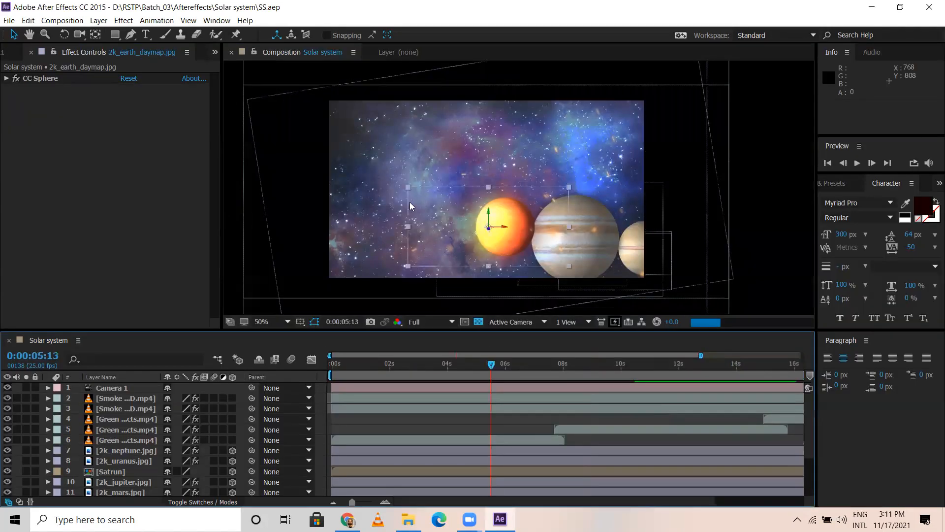
key("grave")
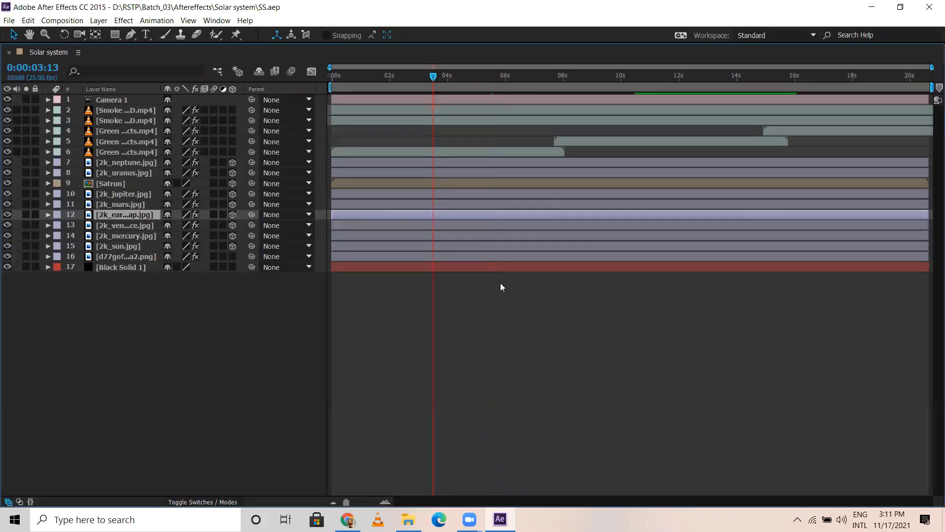
key("grave")
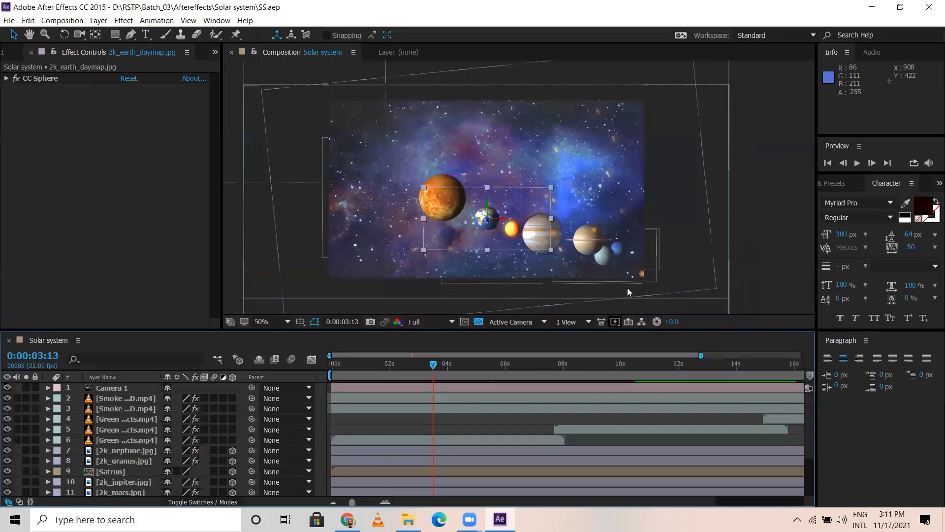
Step: Select the topmost smoke layer and return the current time to 0:00:00:00
key("KP_2")
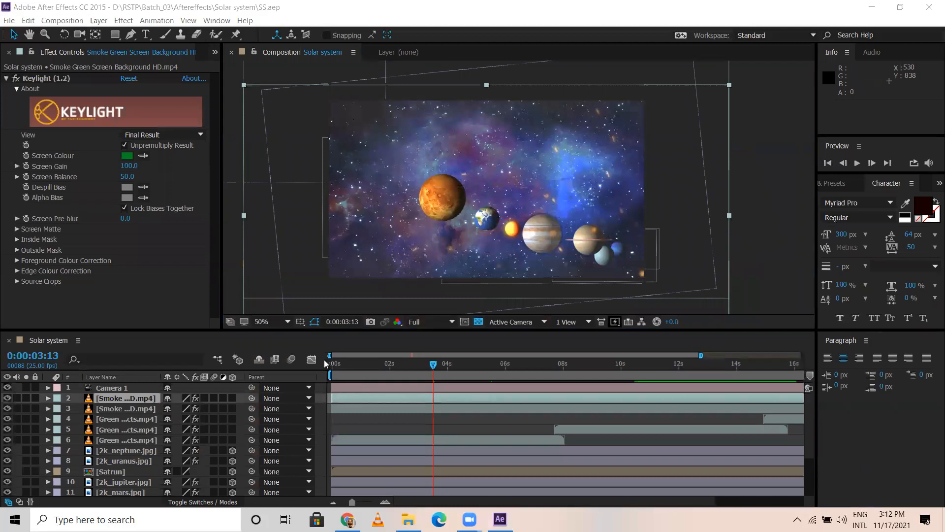
left_click(326, 359)
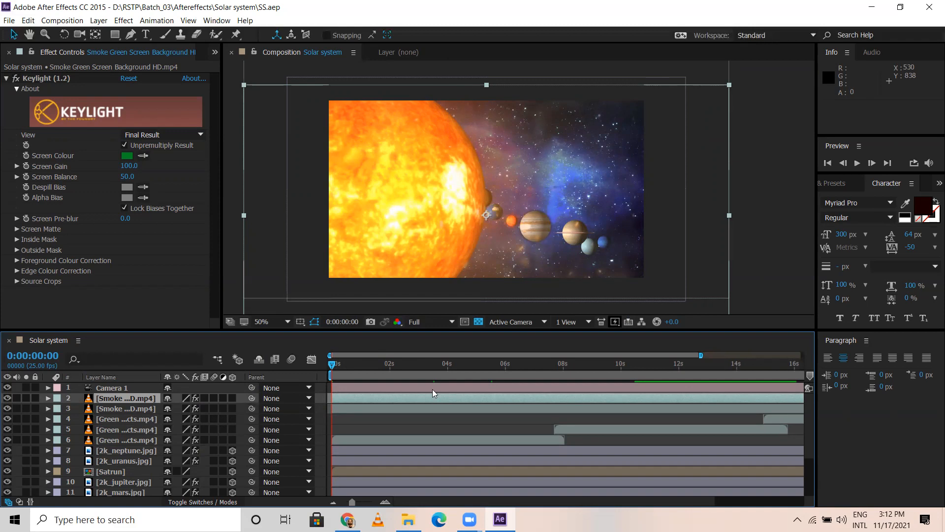
left_click(896, 184)
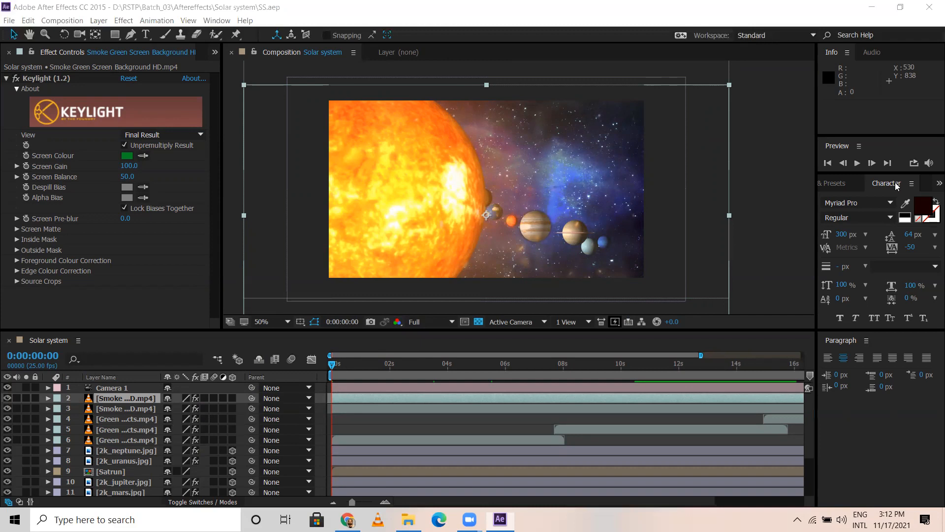